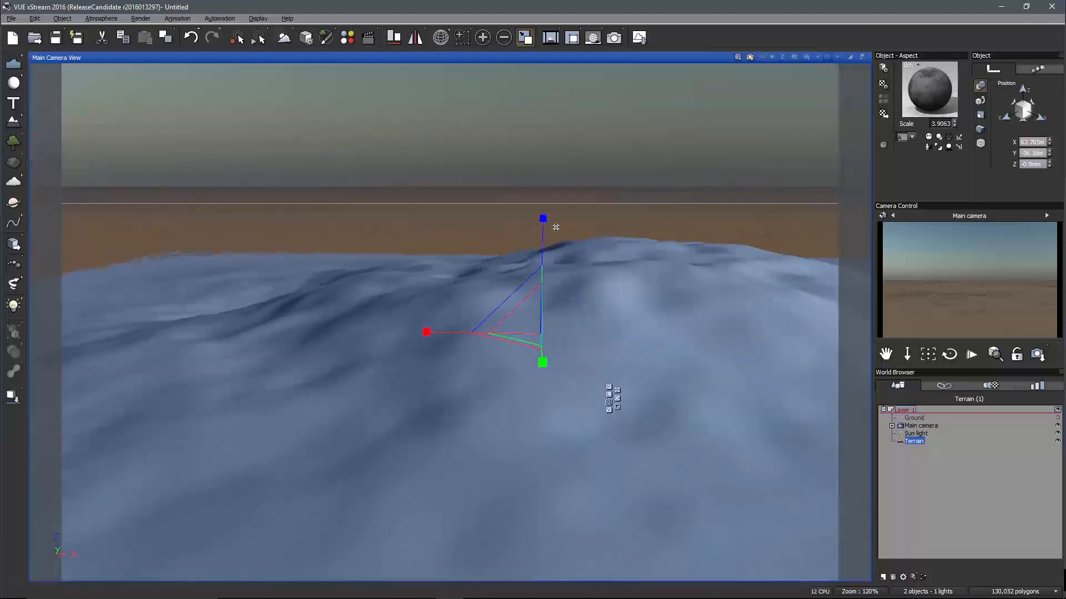
Stretch the terrain vertically into a tall mountain and apply a grassy green material from the MaterialCompanion Landscape collection.
left_click_drag(543, 219, 539, 26)
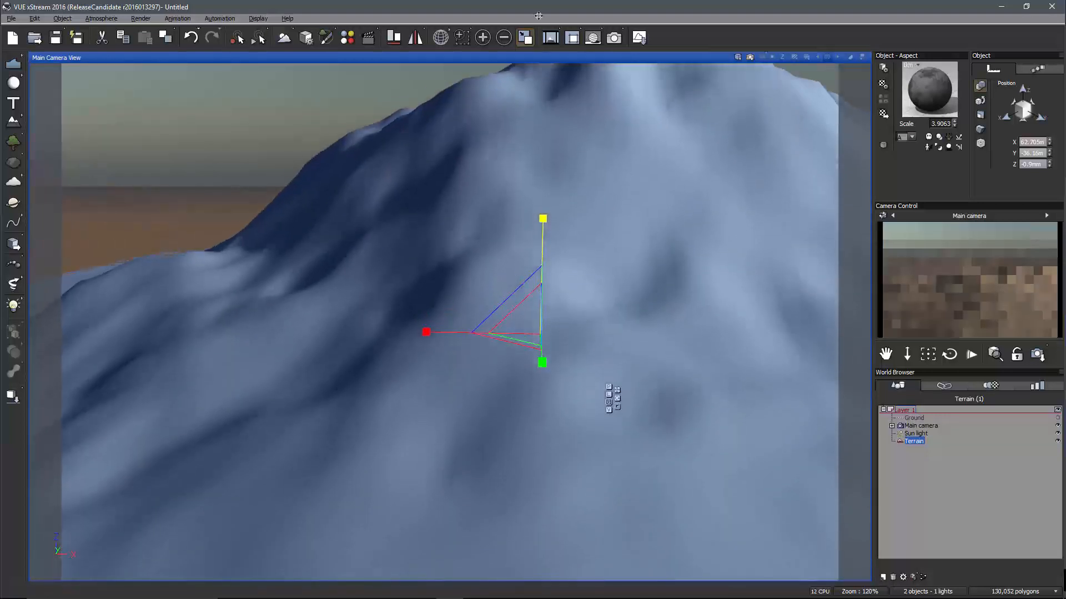
scroll(711, 81, "down", 3)
left_click(883, 113)
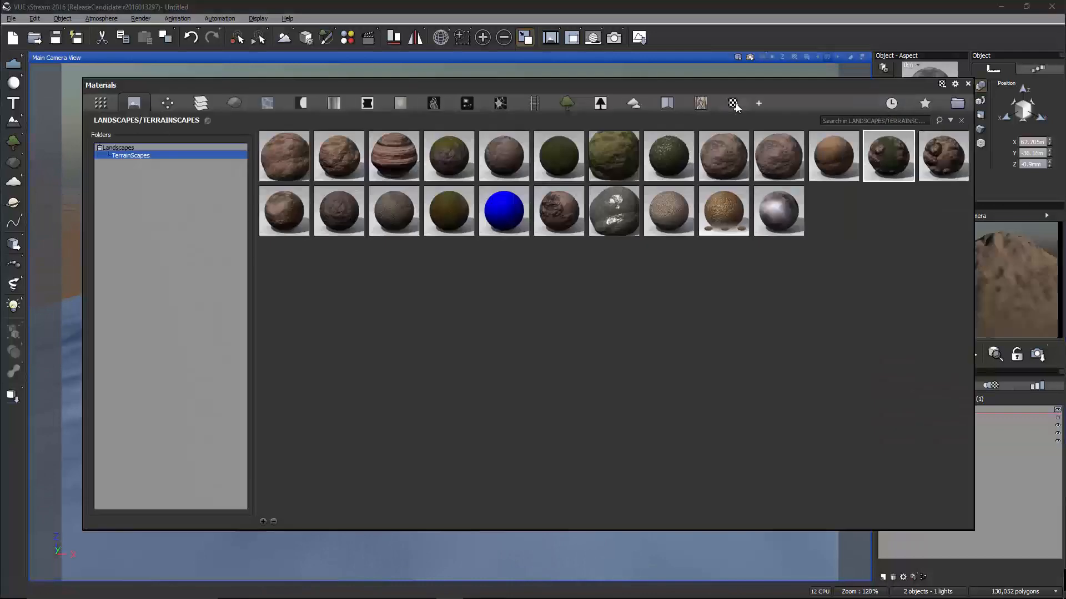
left_click(733, 105)
left_click(144, 179)
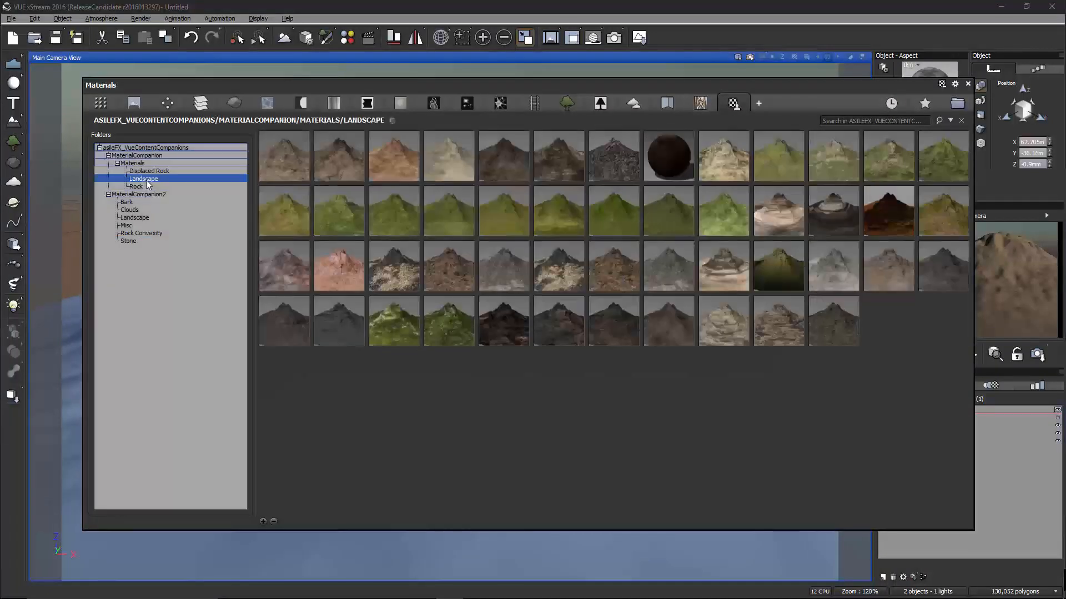
double_click(386, 205)
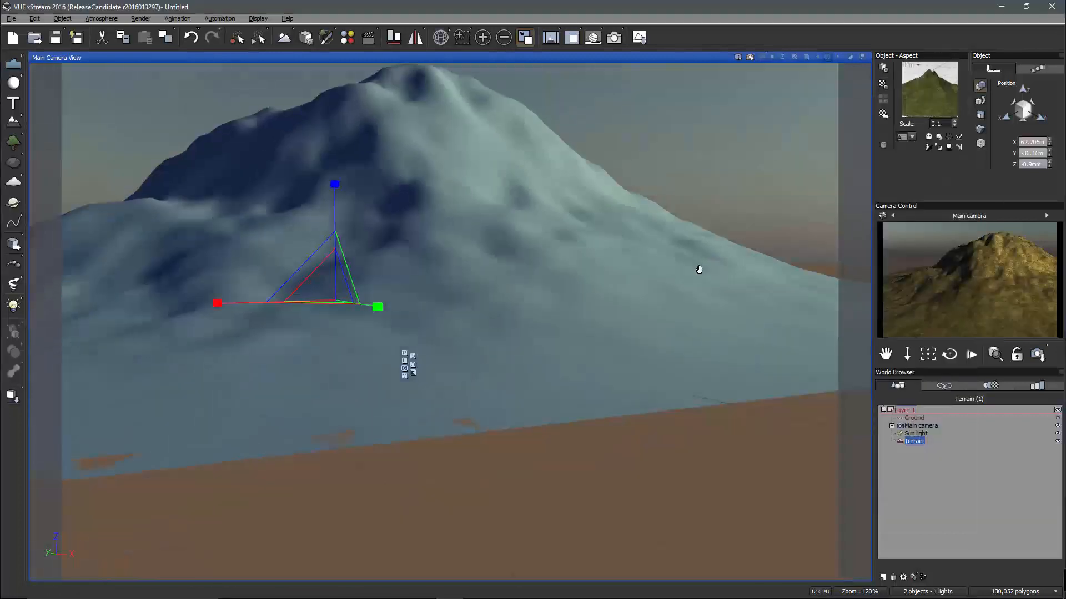
Open the terrain in the Terrain Editor and choose the Raise brush preset for sculpting.
right_click_drag(697, 269, 620, 276)
scroll(620, 276, "up", 3)
scroll(620, 275, "down", 1)
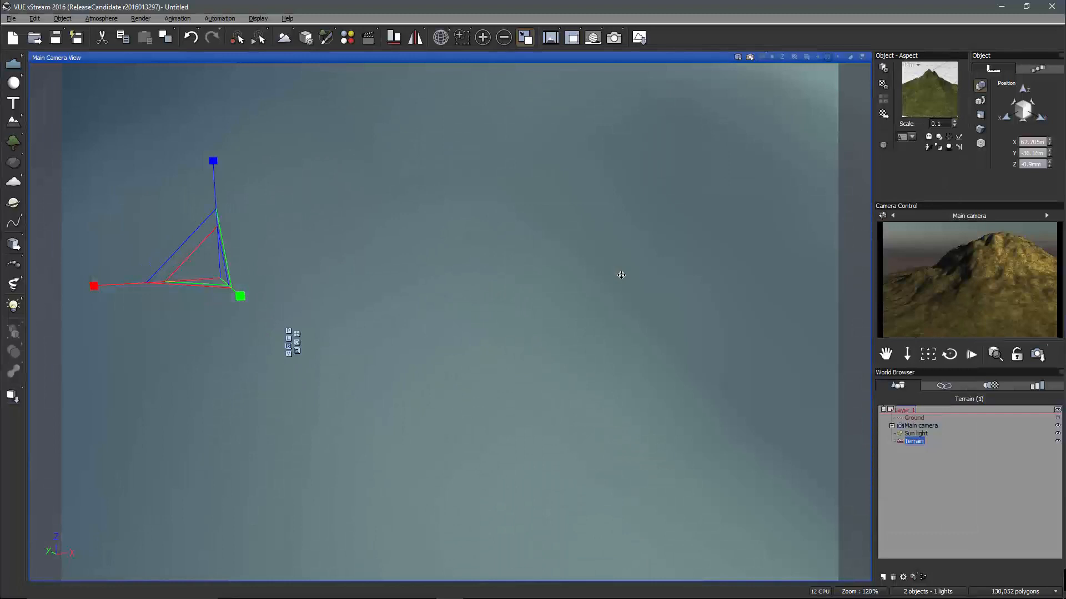
right_click(971, 295)
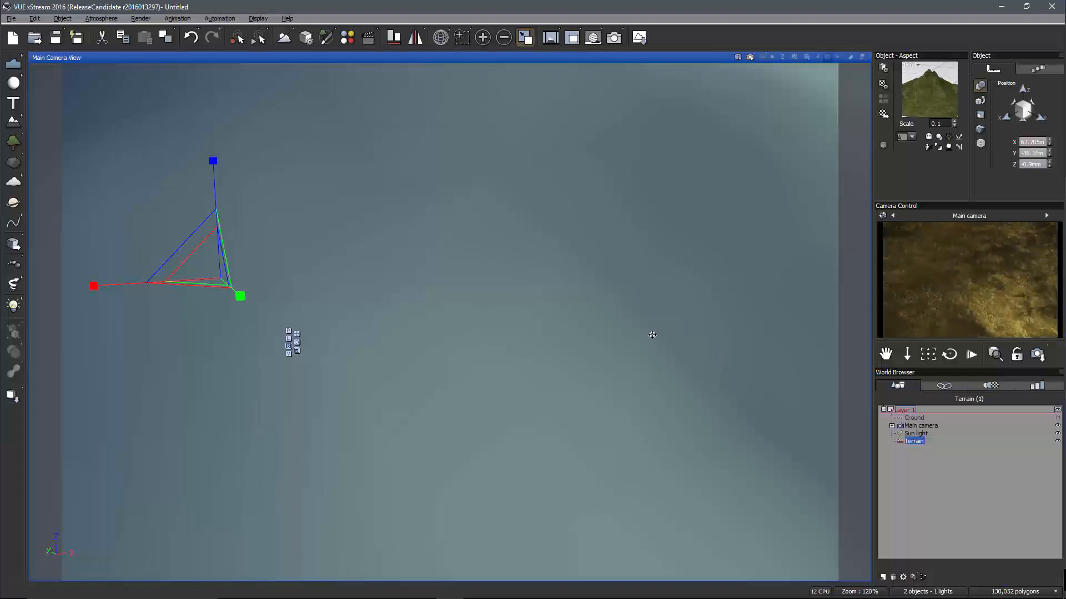
scroll(651, 335, "down", 4)
mouse_move(660, 300)
middle_mouse_down()
mouse_move(528, 314)
mouse_move(359, 300)
mouse_move(640, 278)
mouse_move(643, 298)
middle_mouse_up()
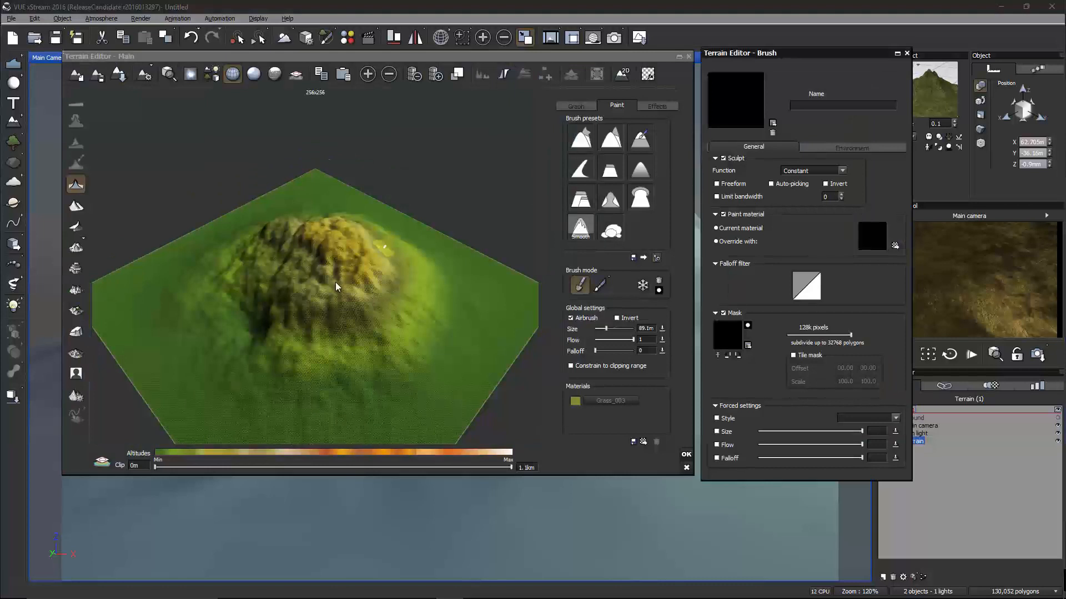
mouse_move(444, 283)
left_mouse_down()
mouse_move(340, 319)
mouse_move(404, 285)
left_mouse_up()
right_click_drag(402, 281, 401, 281)
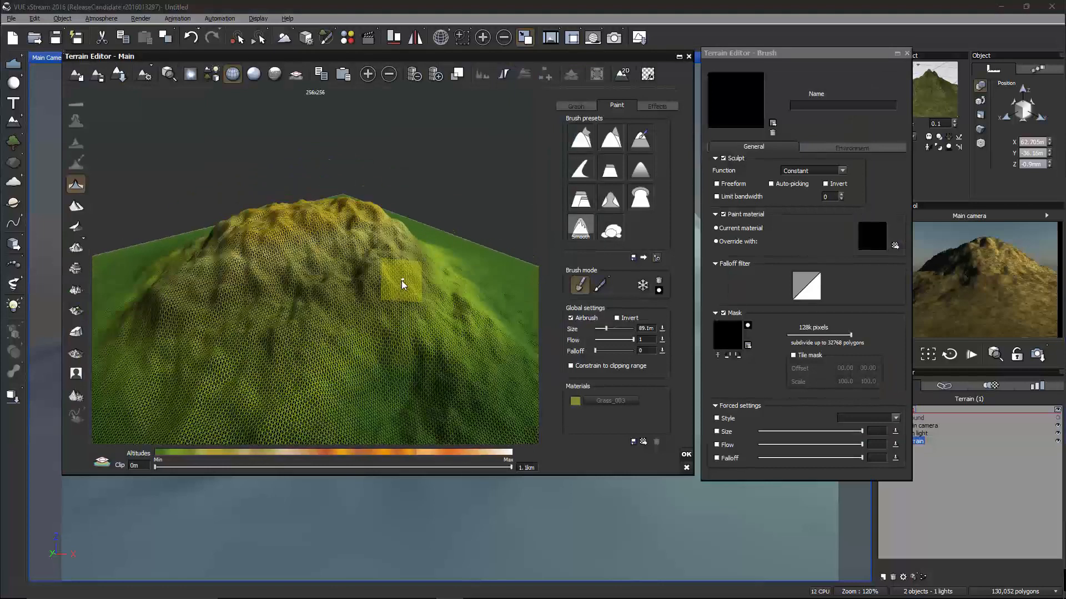
left_click(617, 139)
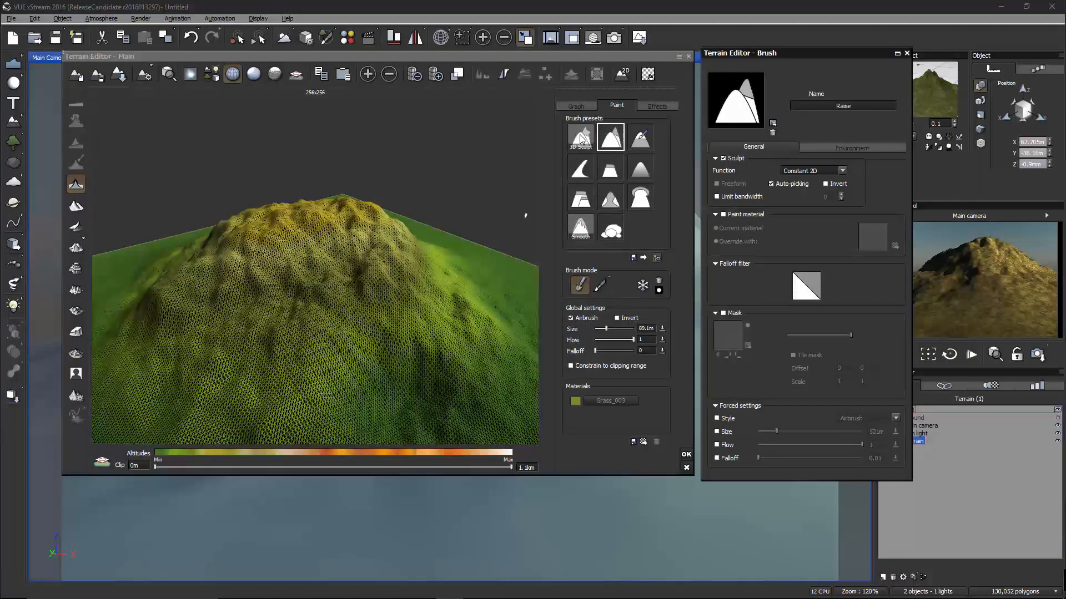
Double the terrain's resolution to 512x512.
right_click_drag(382, 318, 428, 320)
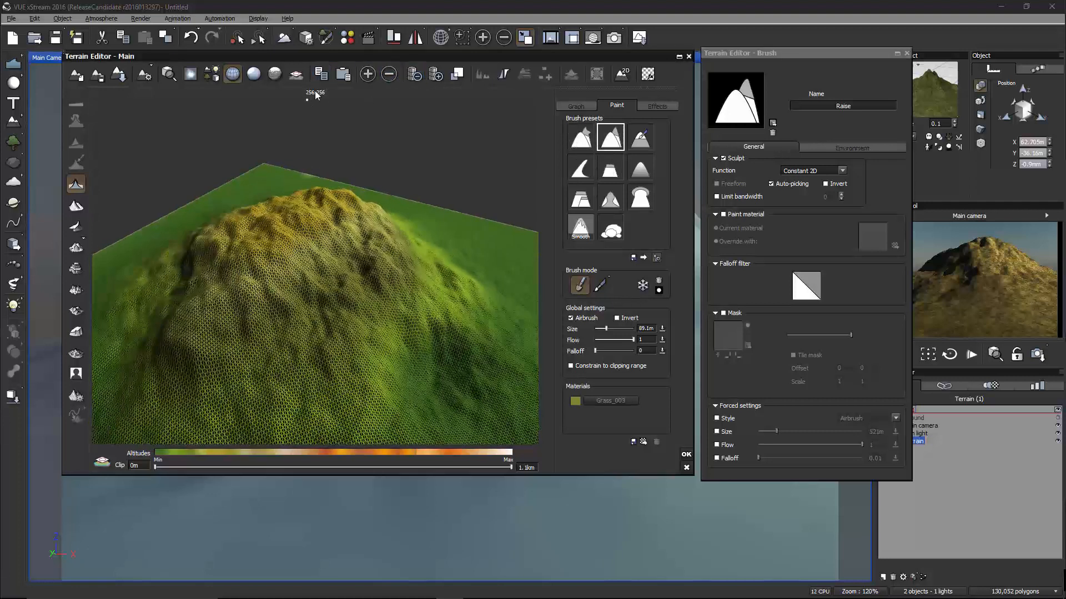
right_click_drag(401, 273, 391, 161)
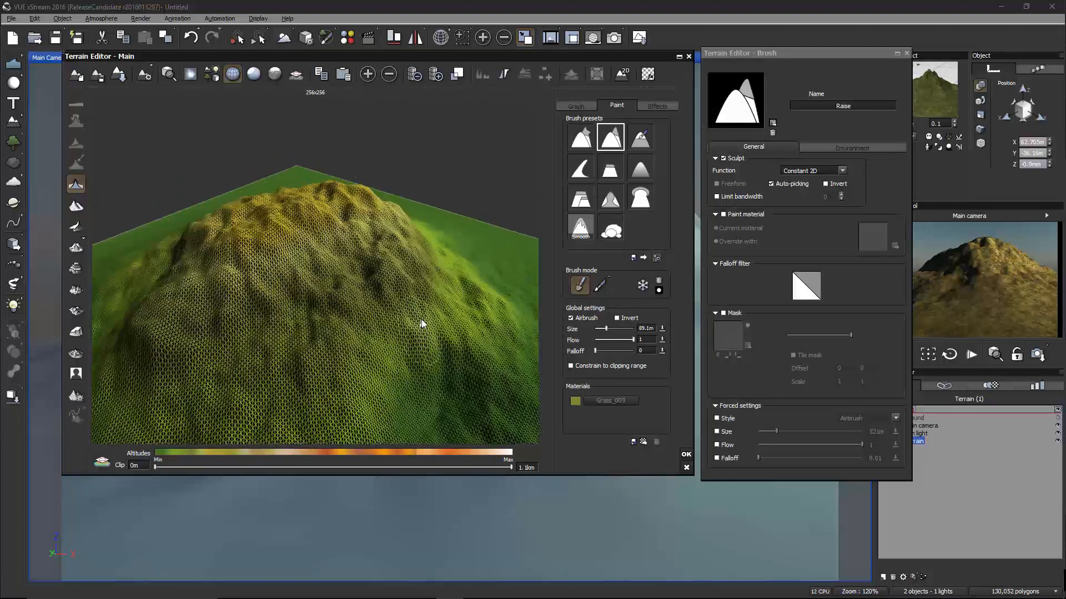
right_click_drag(420, 328, 413, 286)
left_click(436, 78)
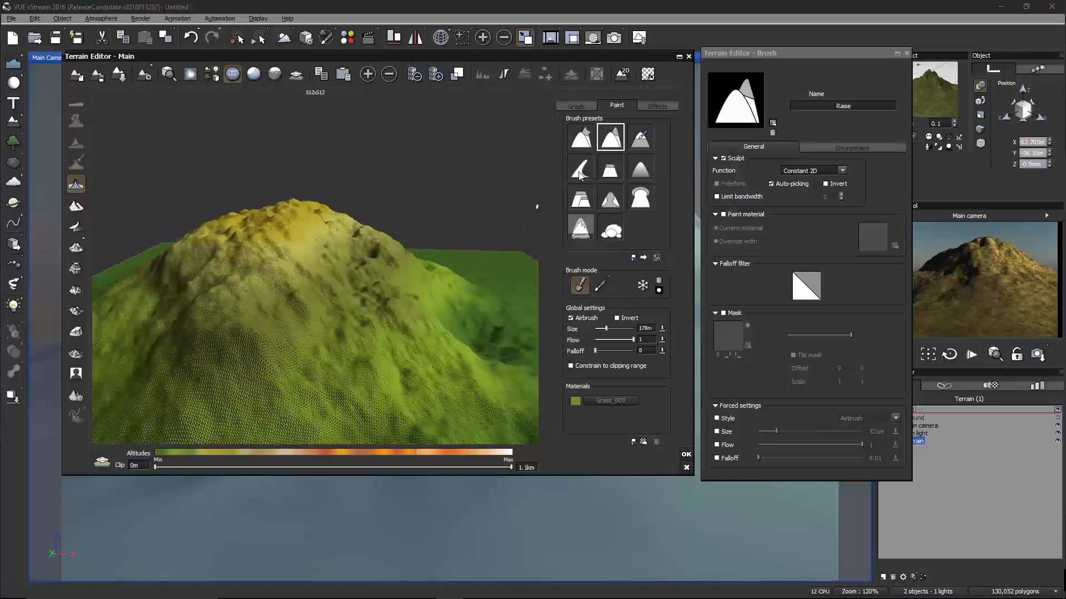
Edit the terrain's altitude production function and set the Simple Fractal node's noise to Cellular Patterns / Voronoi.
left_click(576, 105)
right_click(585, 154)
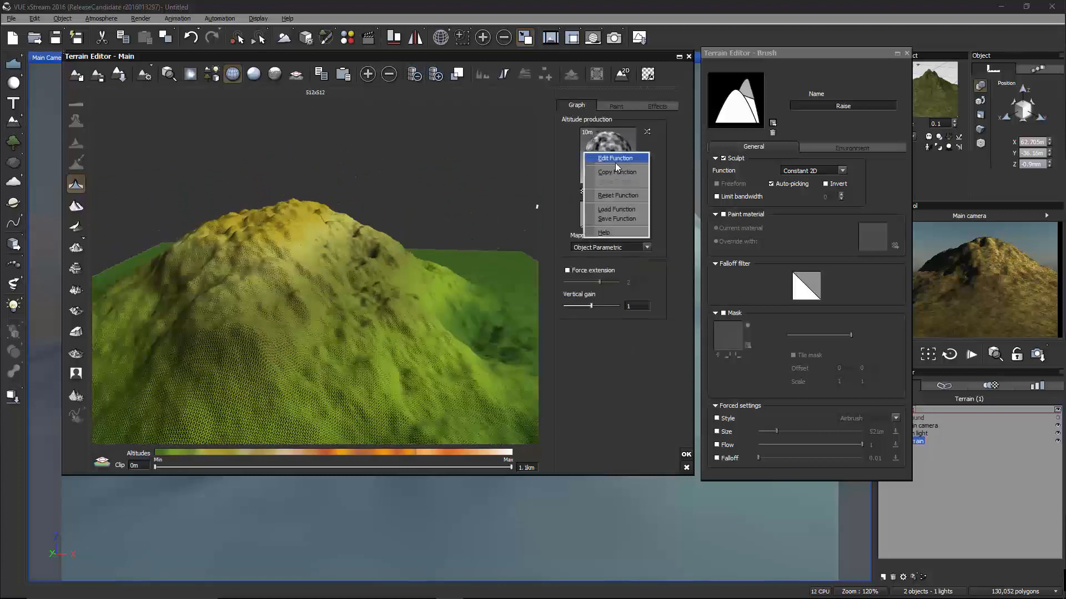
left_click(617, 158)
left_click(781, 188)
left_click(646, 374)
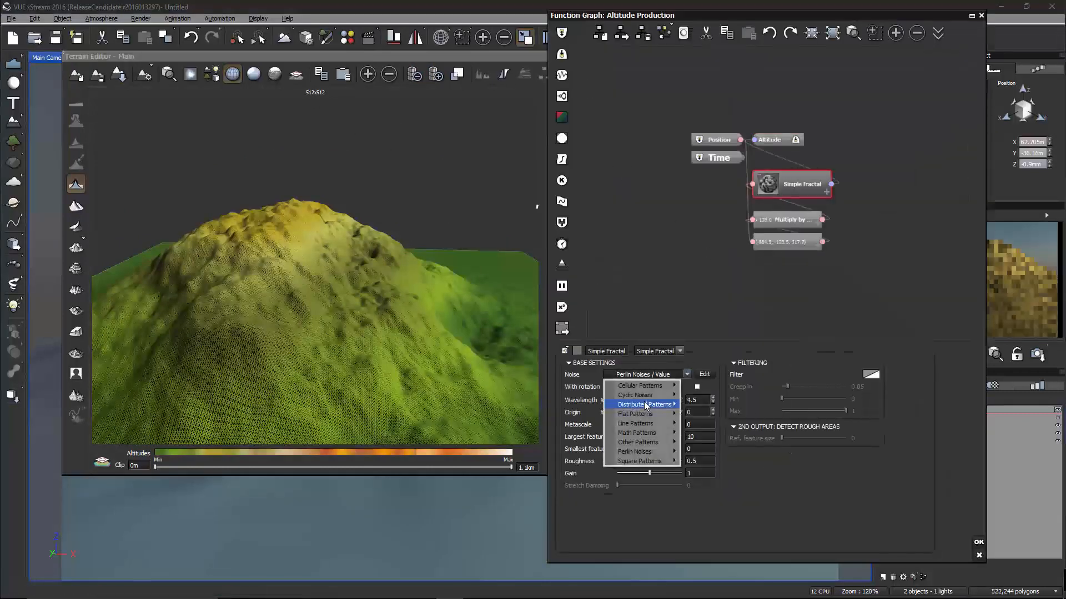
mouse_move(652, 444)
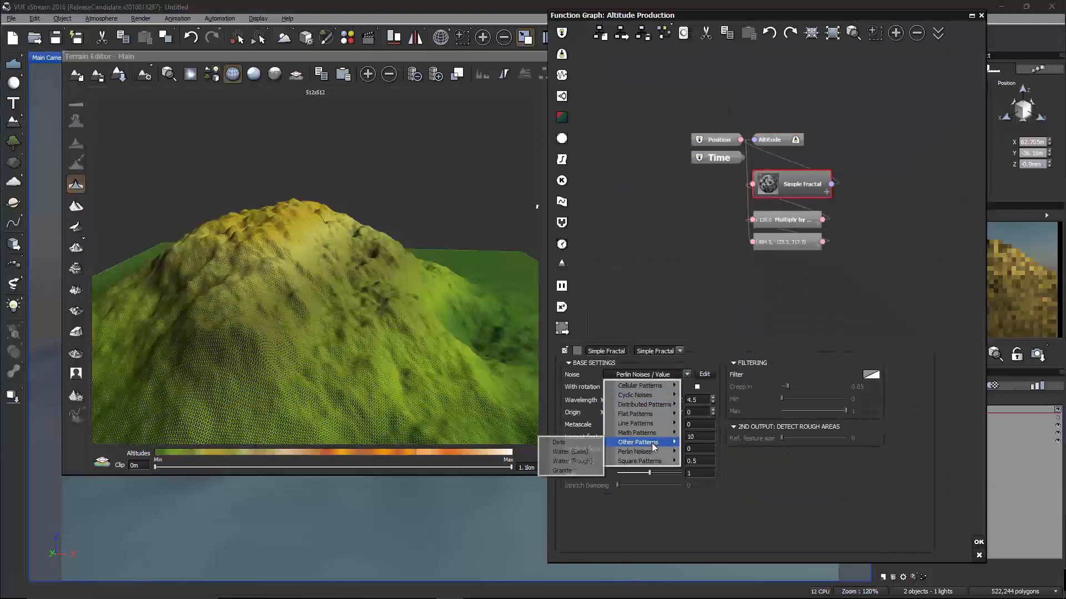
mouse_move(656, 387)
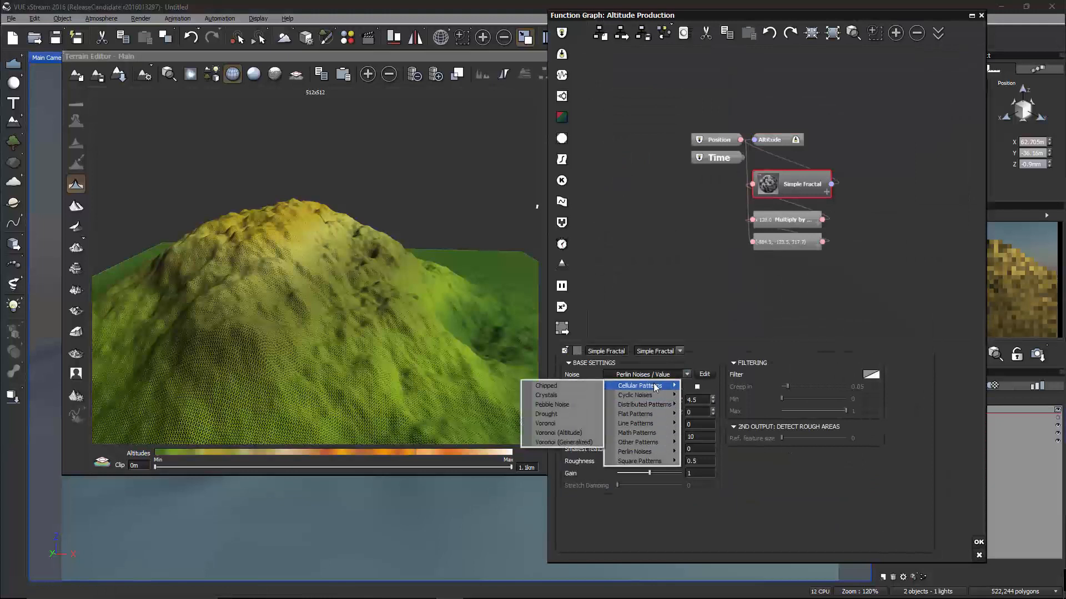
left_click(557, 424)
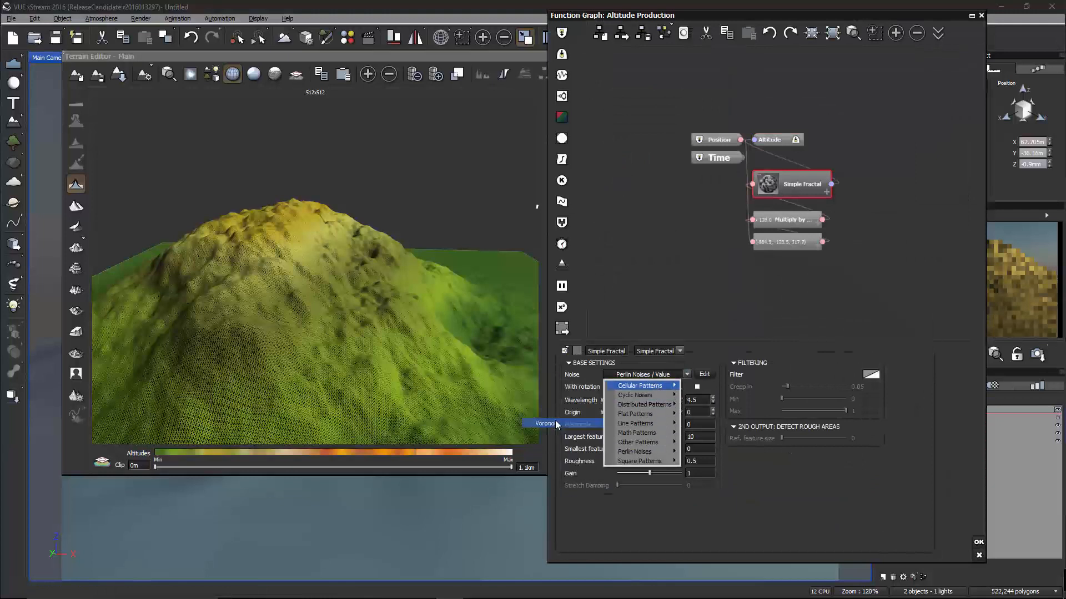
Reduce the Simple Fractal node's gain to 0.50921 and its roughness to about 0.42.
left_click_drag(398, 284, 433, 257)
left_click(827, 459)
left_click_drag(648, 473, 652, 473)
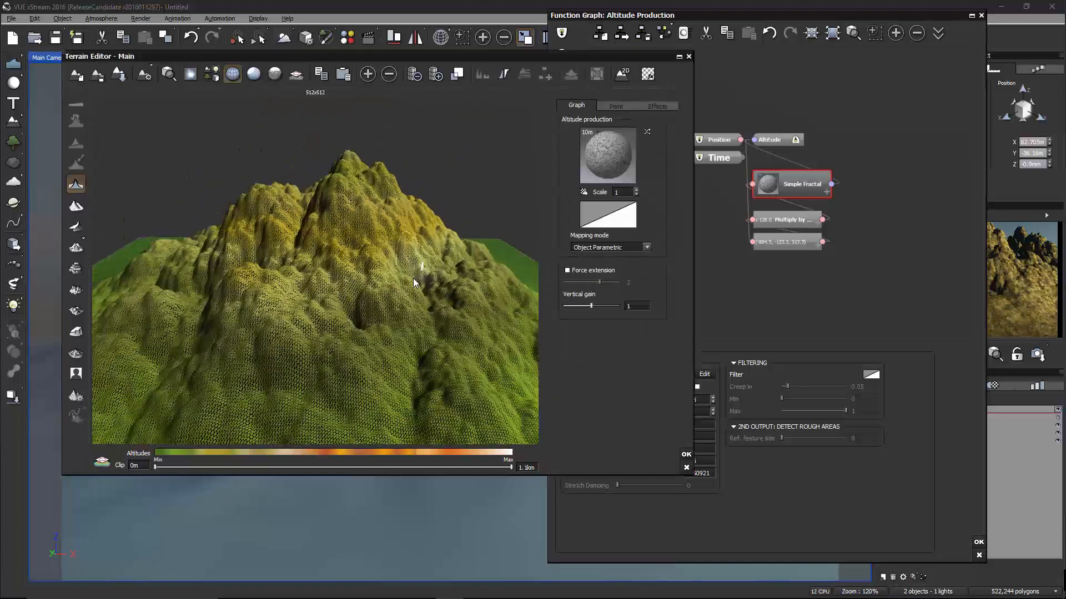
left_click(821, 457)
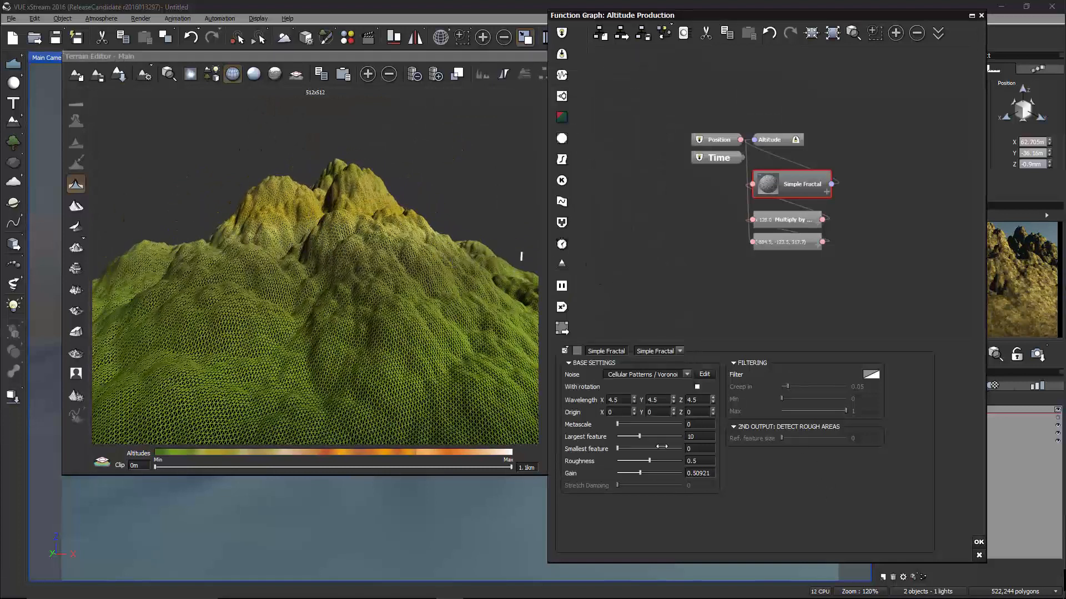
left_click_drag(660, 462, 654, 462)
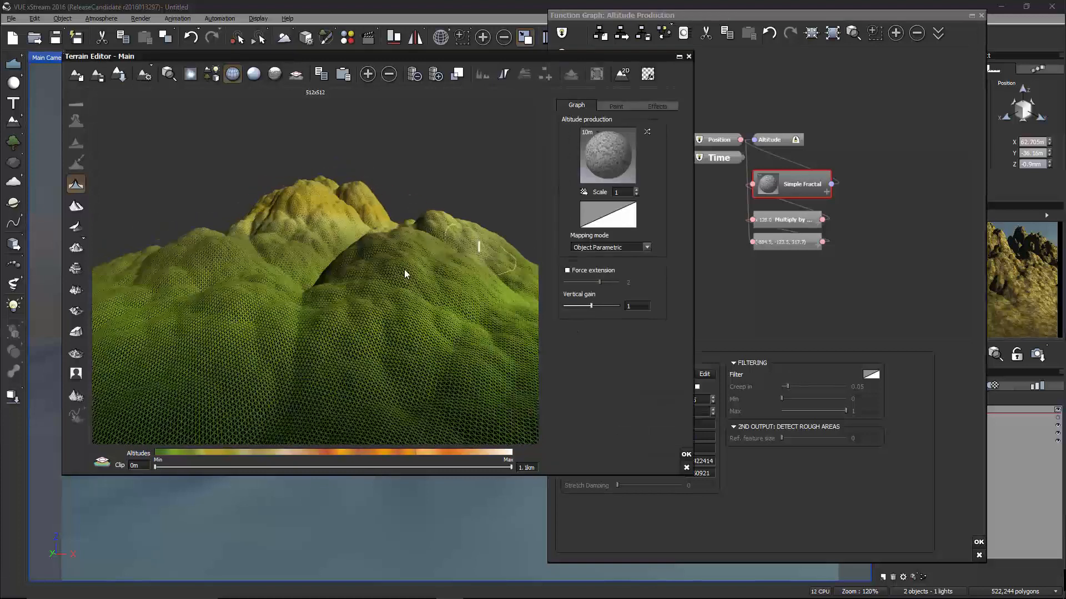
Compare the mountain's surface with the wireframe overlay off and on.
left_click(233, 74)
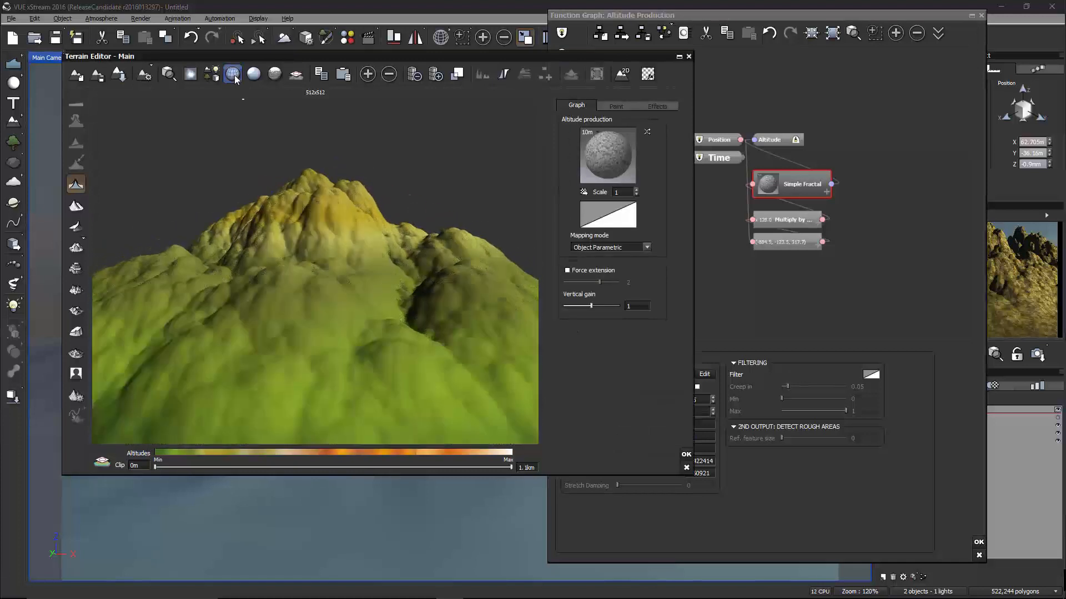
left_click(234, 75)
right_click_drag(311, 232, 275, 222)
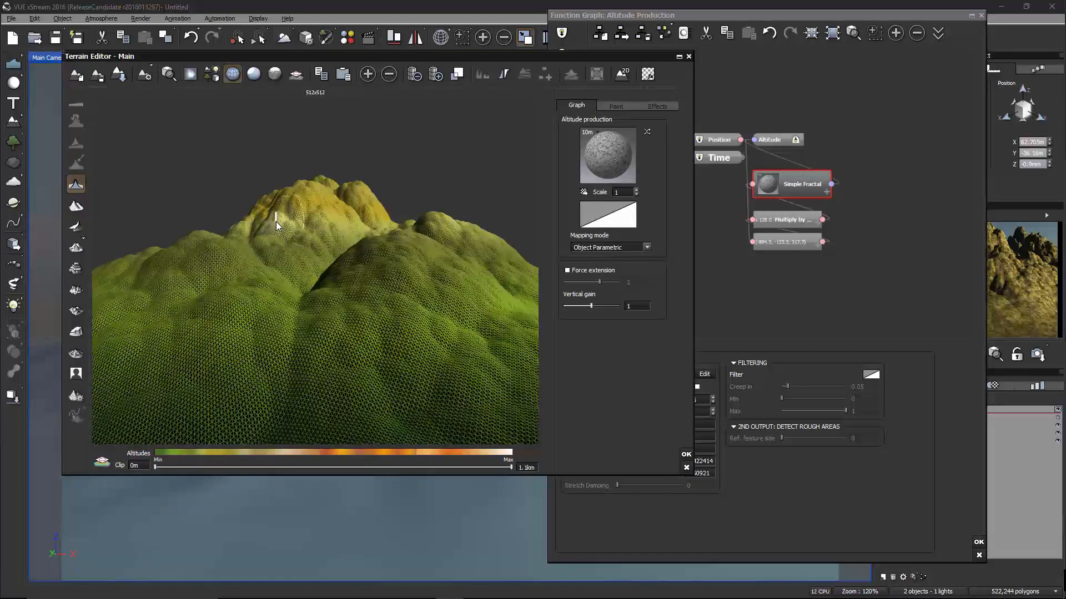
Set the altitude production preview size to 1 m after trying 10 cm.
left_click(594, 133)
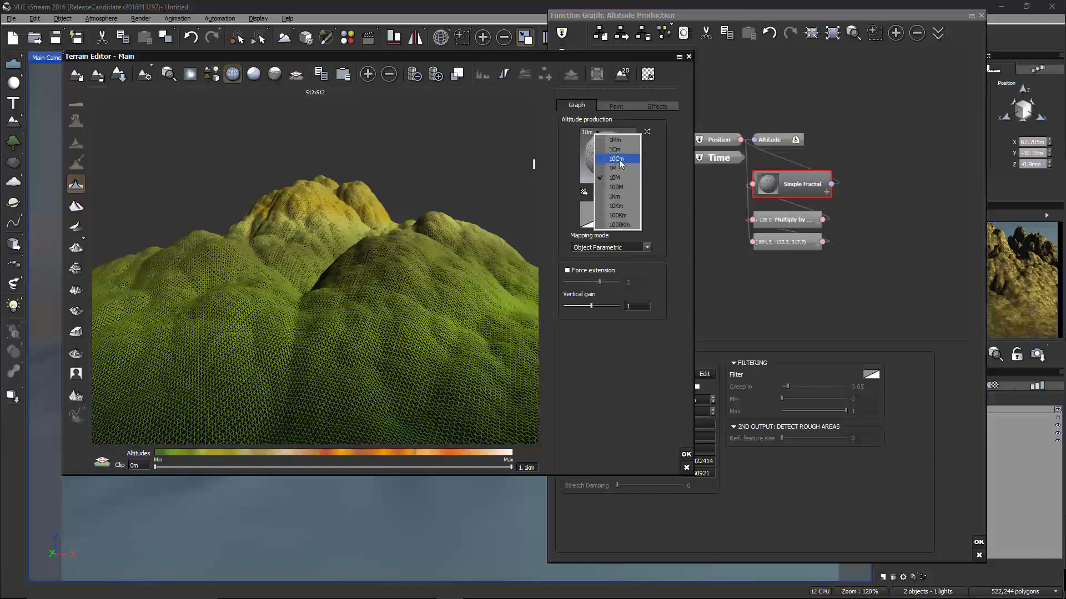
left_click(619, 159)
left_click(590, 134)
left_click(613, 169)
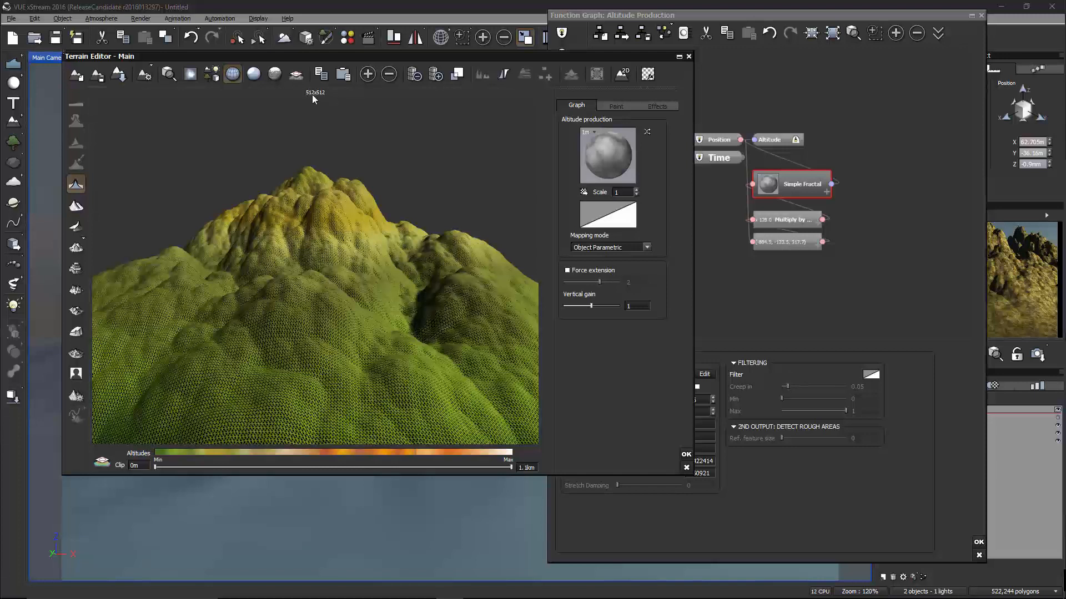
right_click_drag(353, 256, 419, 262)
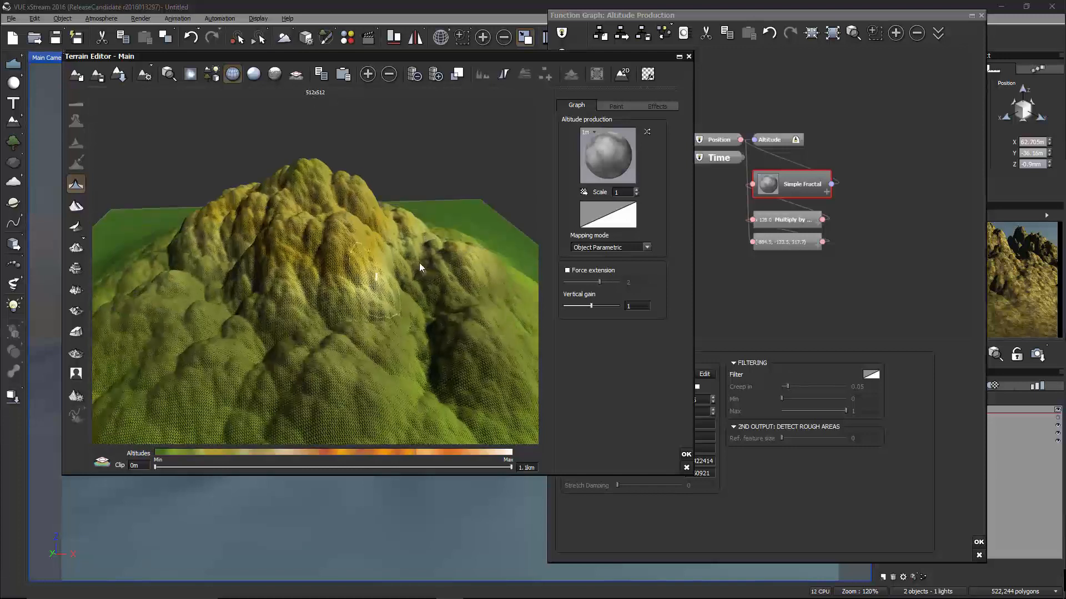
Lower the Raise brush's flow to 0.197 and paint a raised area on the mountain's side.
left_click(615, 106)
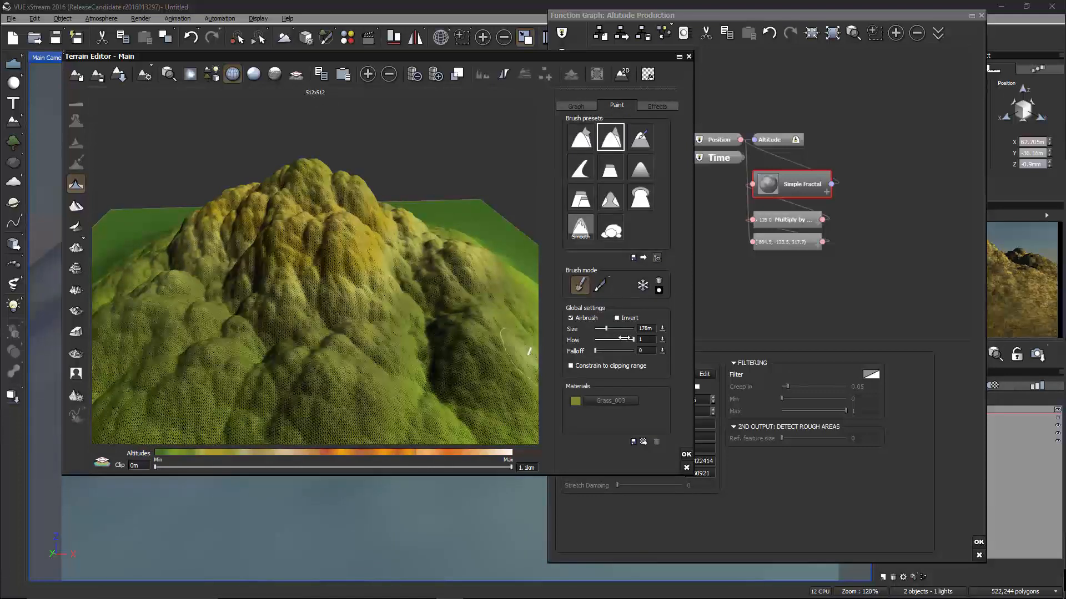
right_click_drag(345, 363, 448, 247)
left_click_drag(458, 242, 471, 262)
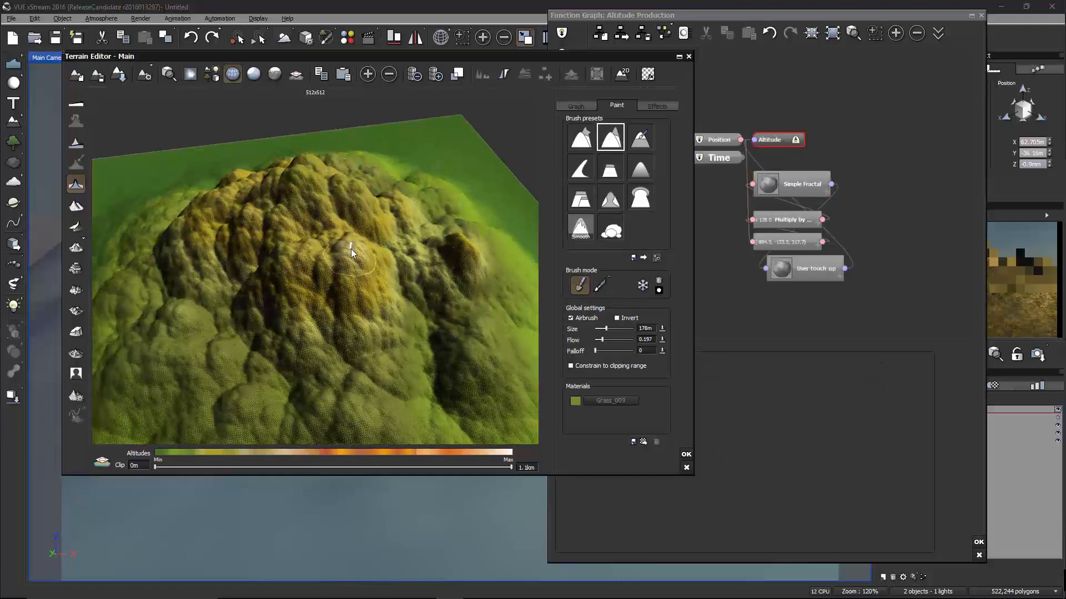
Rearrange the altitude function graph so the User touch-up node sits between the Simple Fractal and Altitude nodes.
left_click_drag(778, 140, 836, 145)
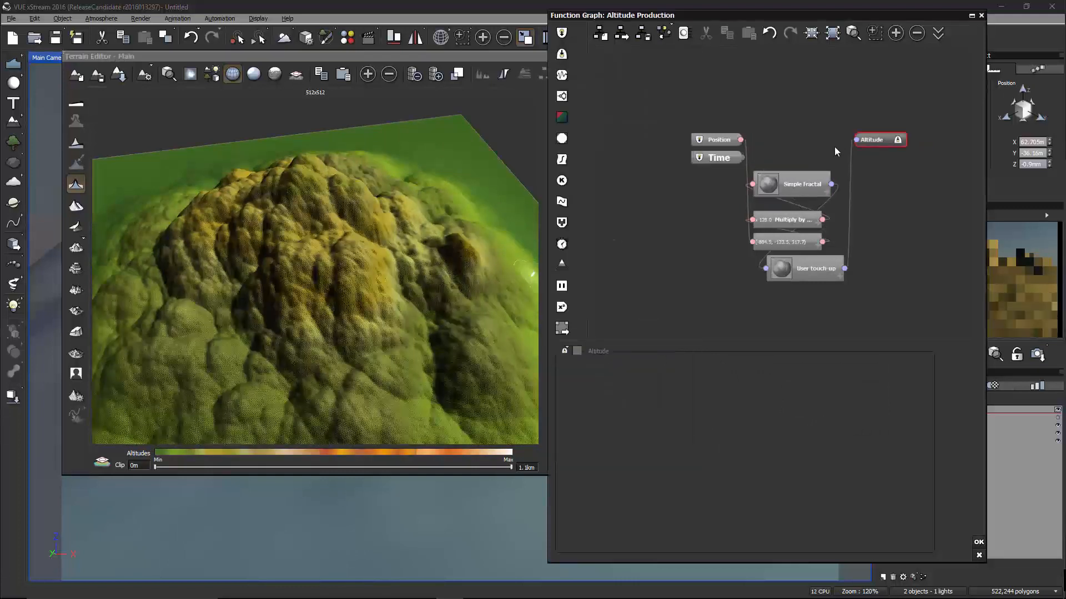
left_click_drag(787, 277, 863, 198)
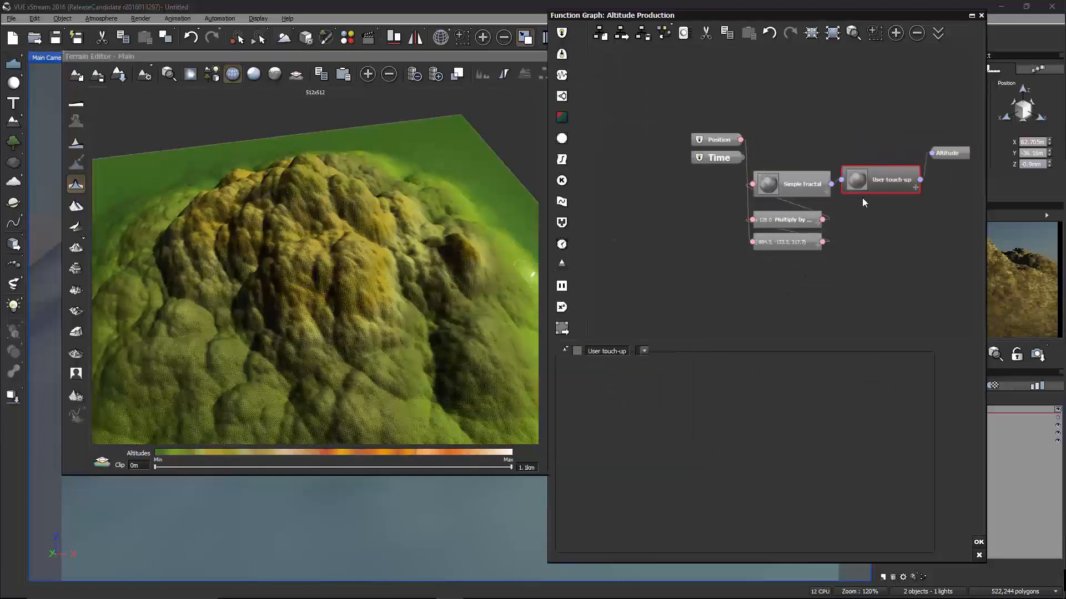
right_click_drag(866, 215, 768, 219)
Paint several more raised areas on the mountain's slopes from different sides with the 178 m Raise brush.
mouse_move(435, 300)
right_mouse_down()
mouse_move(434, 261)
mouse_move(501, 216)
right_mouse_up()
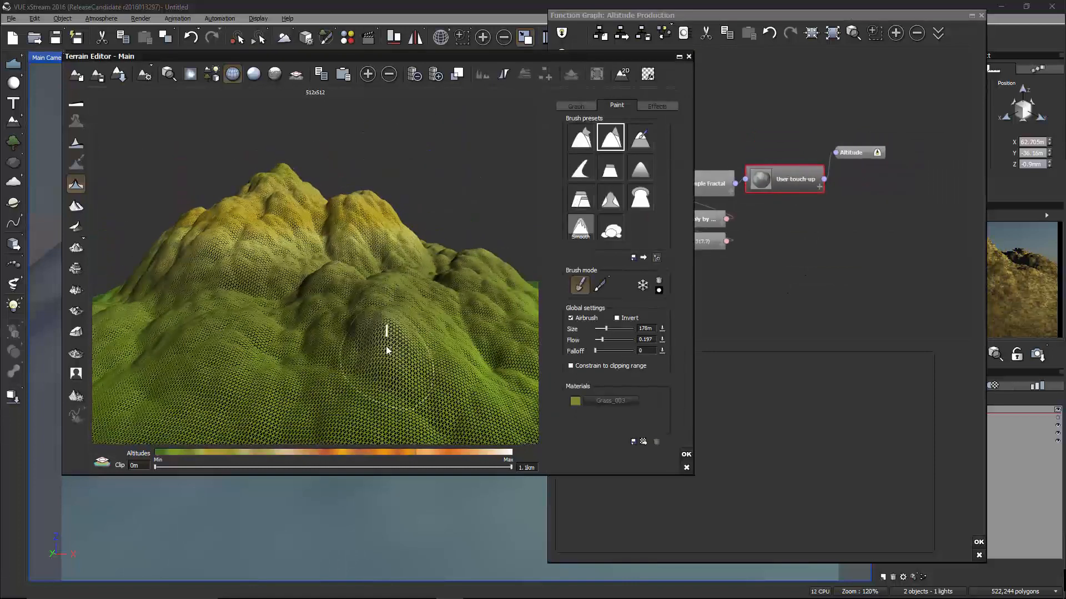
right_click_drag(238, 316, 387, 321)
mouse_move(386, 322)
left_mouse_down()
mouse_move(397, 309)
mouse_move(428, 324)
left_mouse_up()
right_click_drag(432, 323, 514, 260)
left_click_drag(442, 303, 455, 344)
mouse_move(487, 386)
right_mouse_down()
mouse_move(434, 356)
mouse_move(376, 293)
right_mouse_up()
mouse_move(347, 254)
left_mouse_down()
mouse_move(352, 298)
mouse_move(336, 291)
mouse_move(368, 361)
left_mouse_up()
mouse_move(368, 361)
right_mouse_down()
mouse_move(417, 314)
mouse_move(412, 298)
right_mouse_up()
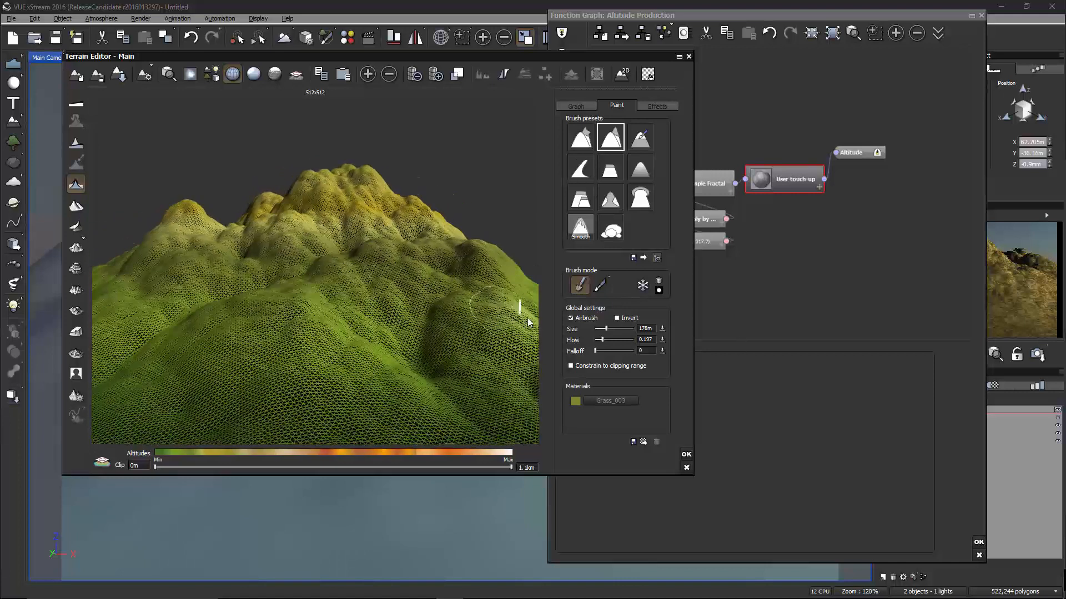
Try a Raise stroke with Airbrush turned off, undo it, re-enable Airbrush and undo the following test stroke.
left_click(581, 317)
left_click_drag(336, 304, 347, 302)
mouse_move(347, 303)
right_mouse_down()
mouse_move(417, 242)
mouse_move(421, 263)
mouse_move(418, 249)
right_mouse_up()
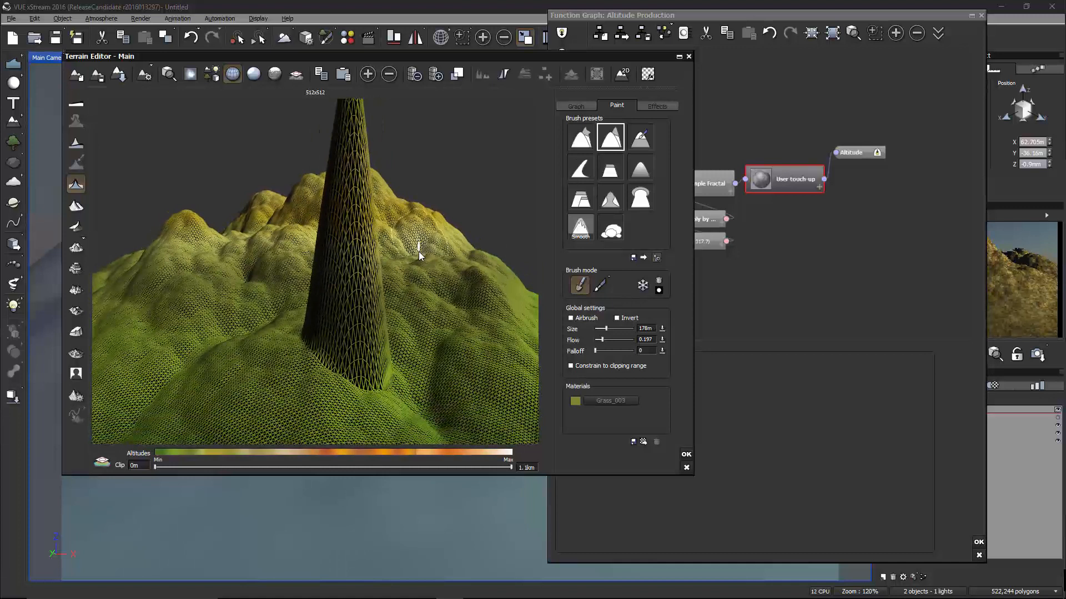
key("ctrl+z")
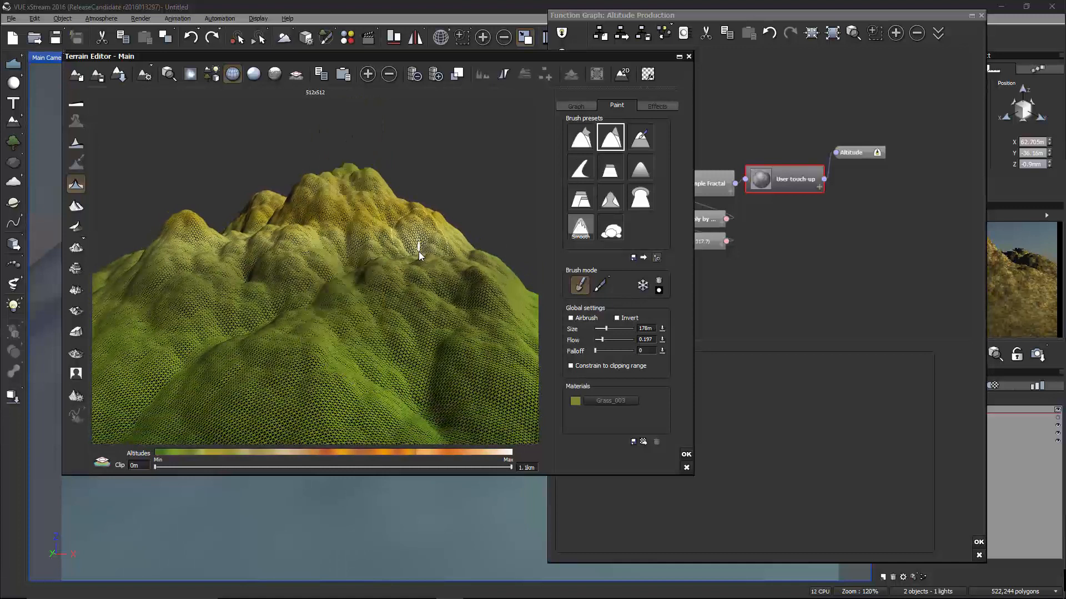
mouse_move(314, 292)
right_mouse_down()
mouse_move(404, 325)
mouse_move(379, 307)
mouse_move(314, 312)
mouse_move(318, 324)
right_mouse_up()
left_click(590, 318)
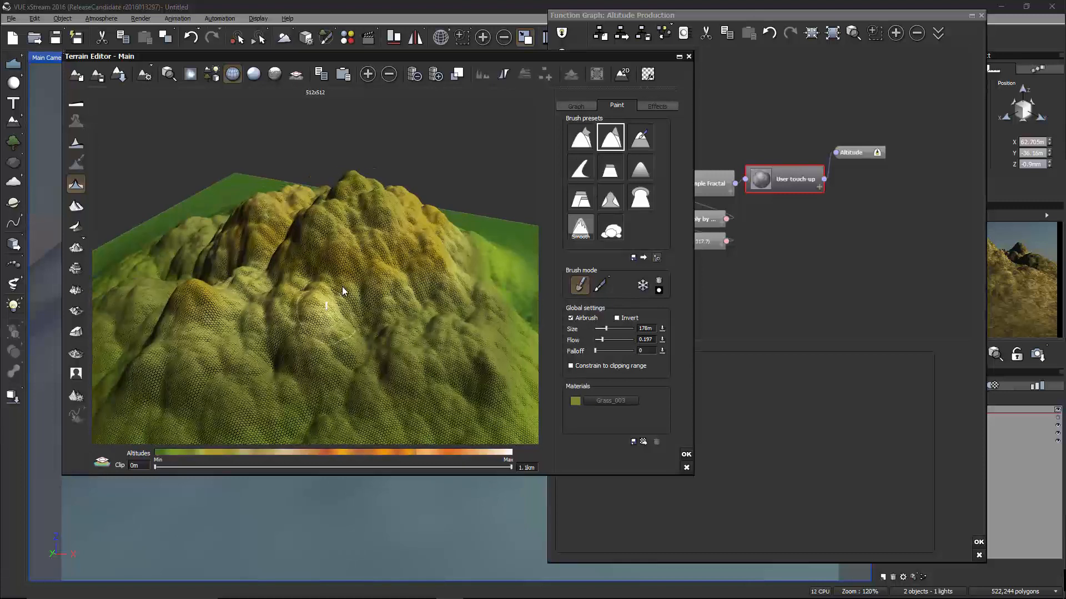
key("ctrl+z")
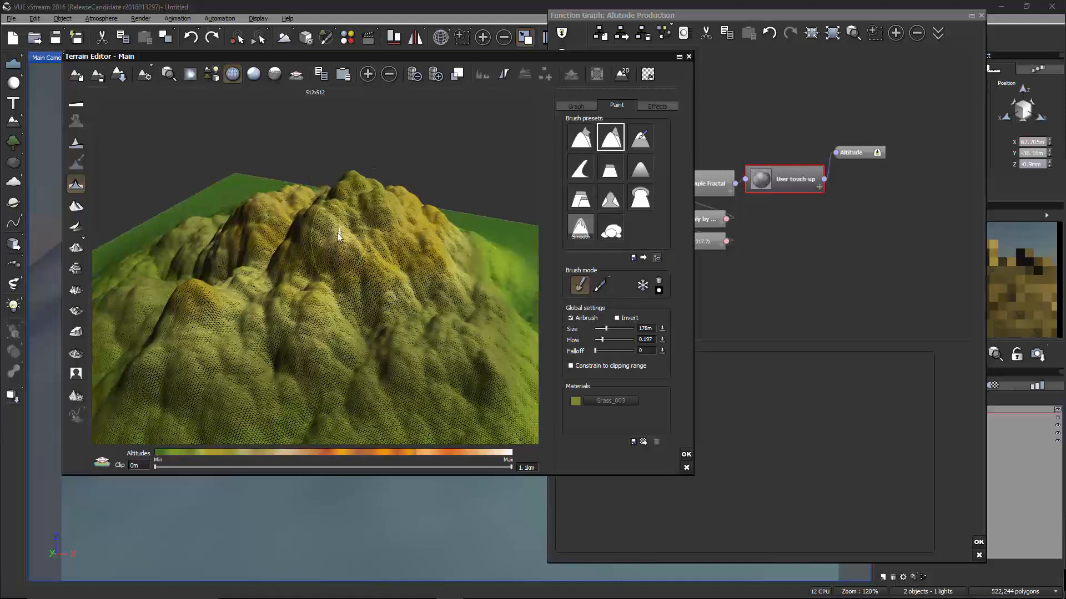
Paint more raised areas on the mountain's front slope with the 178 m Raise brush, undoing and redoing the last stroke.
right_click_drag(435, 326, 338, 314)
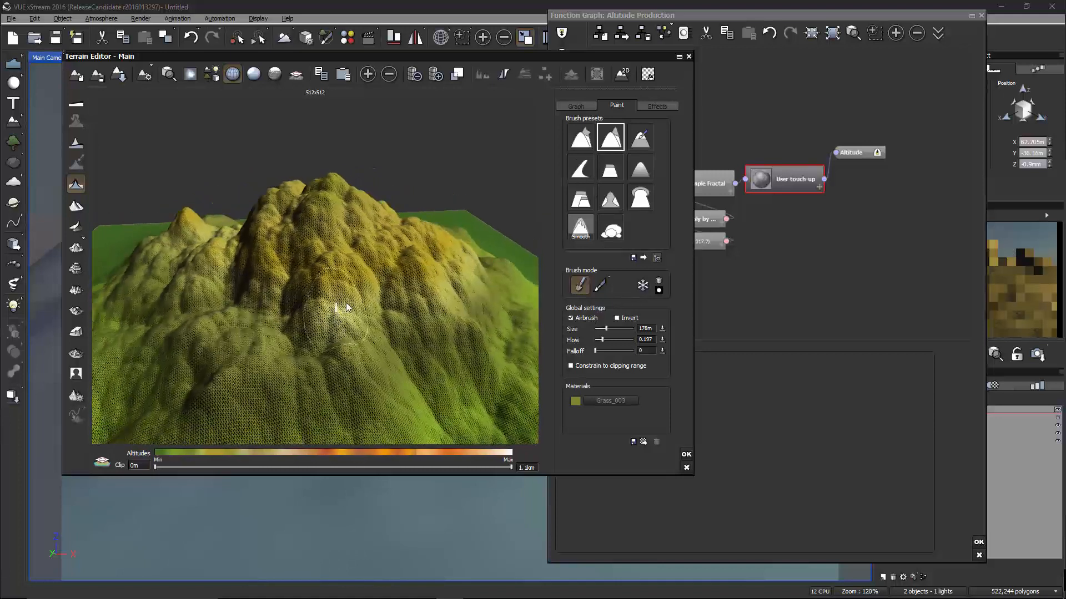
left_click_drag(374, 328, 375, 329)
right_click_drag(375, 328, 377, 306)
mouse_move(377, 305)
left_mouse_down()
mouse_move(314, 258)
mouse_move(358, 249)
left_mouse_up()
key("ctrl+z")
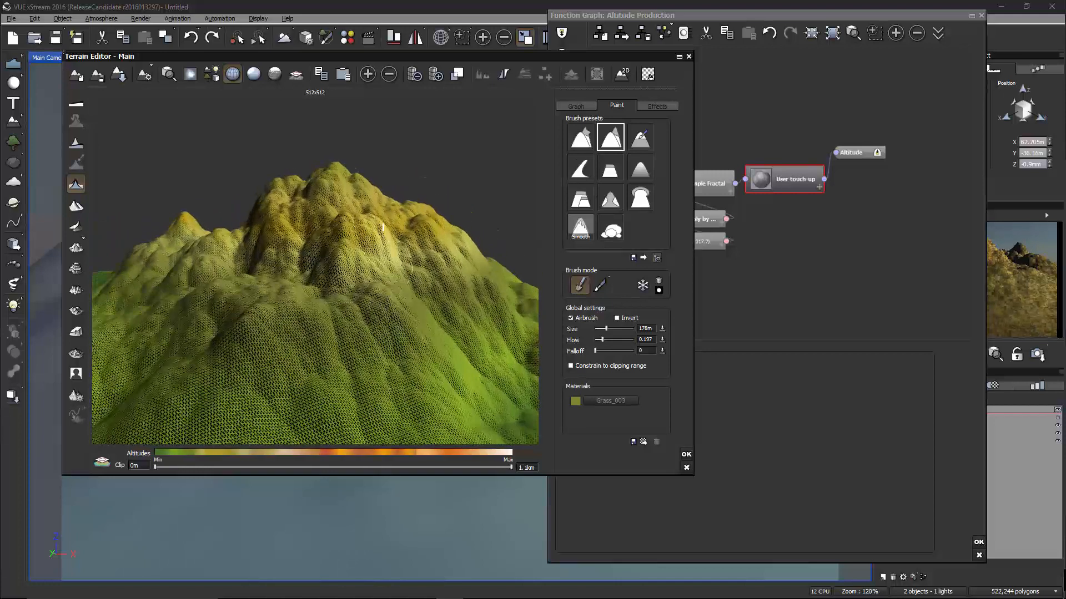
key("ctrl+y")
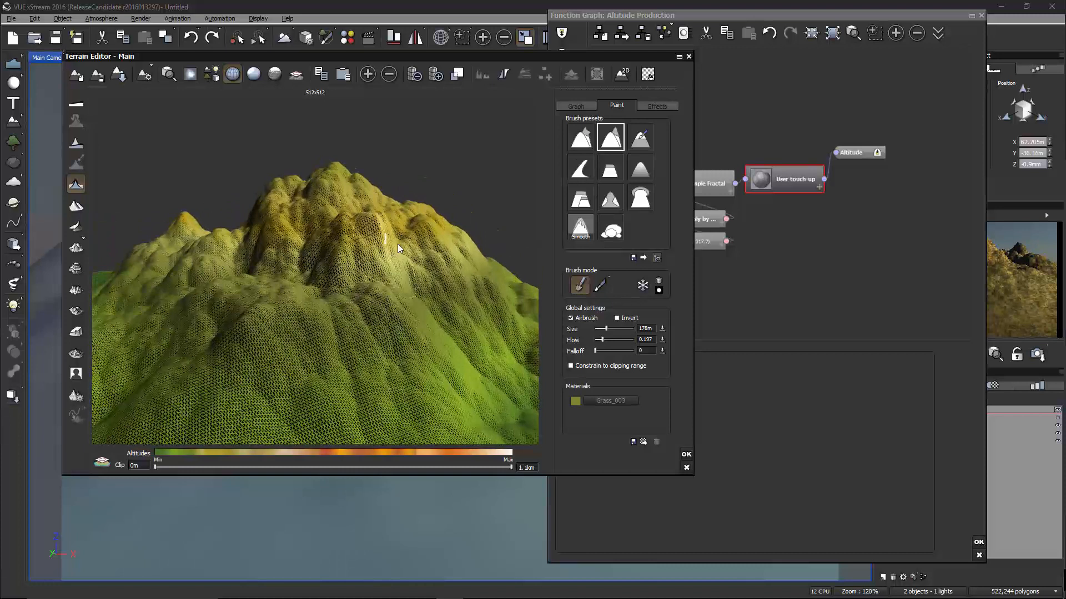
Raise a peak on the mountain's lower slope, then reduce the brush size to 89.6 m and paint a small bump in the valley.
mouse_move(432, 281)
right_mouse_down()
mouse_move(370, 331)
mouse_move(425, 354)
mouse_move(465, 417)
mouse_move(494, 348)
mouse_move(448, 308)
mouse_move(309, 303)
mouse_move(370, 365)
right_mouse_up()
left_click_drag(371, 365, 383, 358)
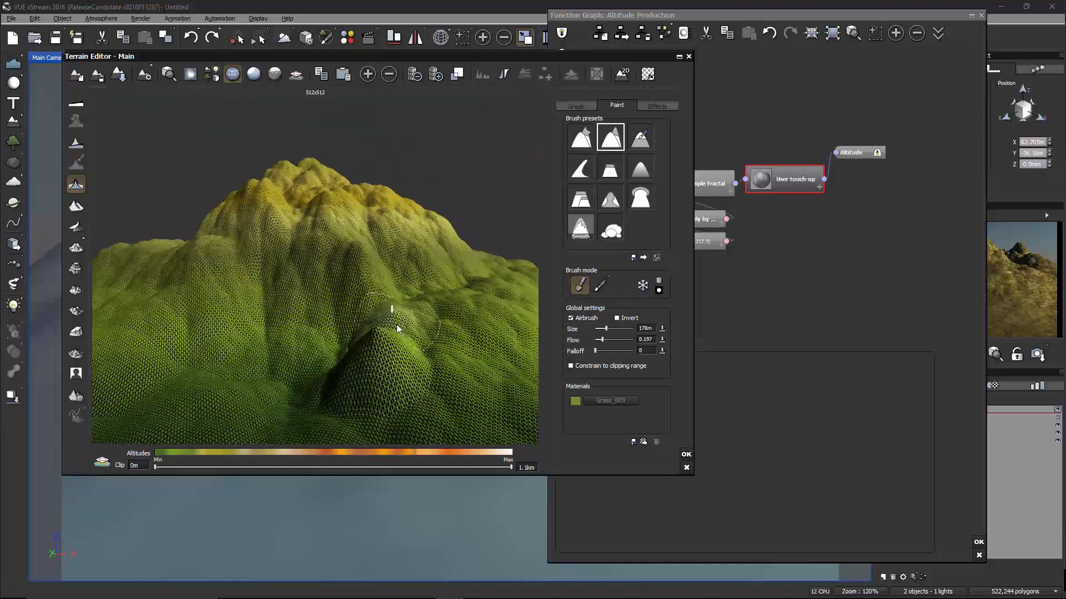
mouse_move(425, 366)
right_mouse_down()
mouse_move(452, 402)
mouse_move(392, 367)
mouse_move(408, 343)
right_mouse_up()
left_click_drag(606, 329, 602, 328)
left_click_drag(361, 384, 383, 369)
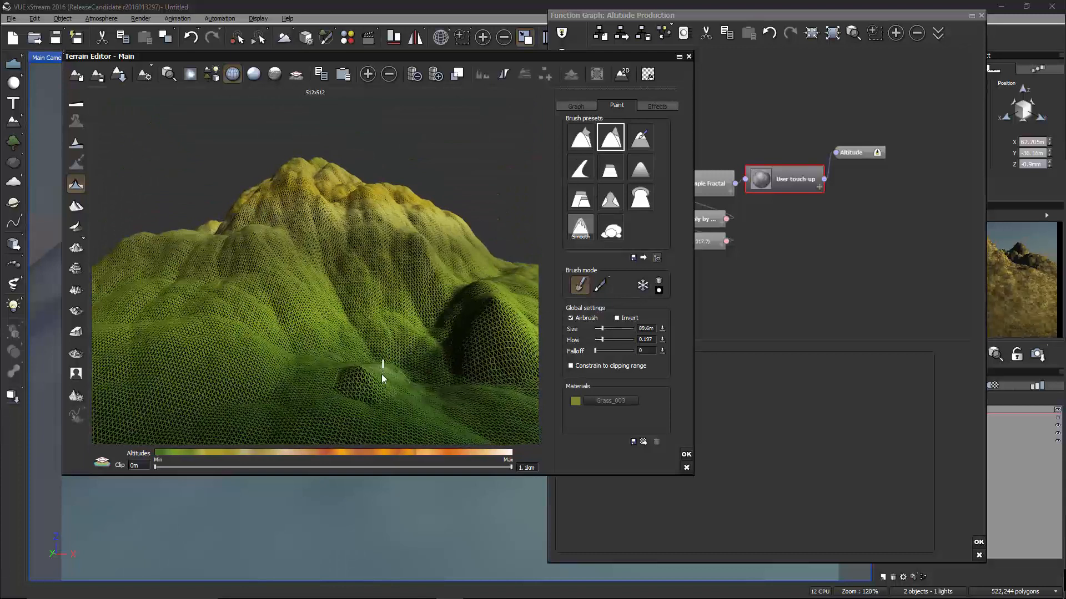
Try the terrain's 2D mode with the Raise brush, inspecting the mountain from several sides, and switch the mode off again.
right_click_drag(313, 366, 411, 389)
left_click(628, 75)
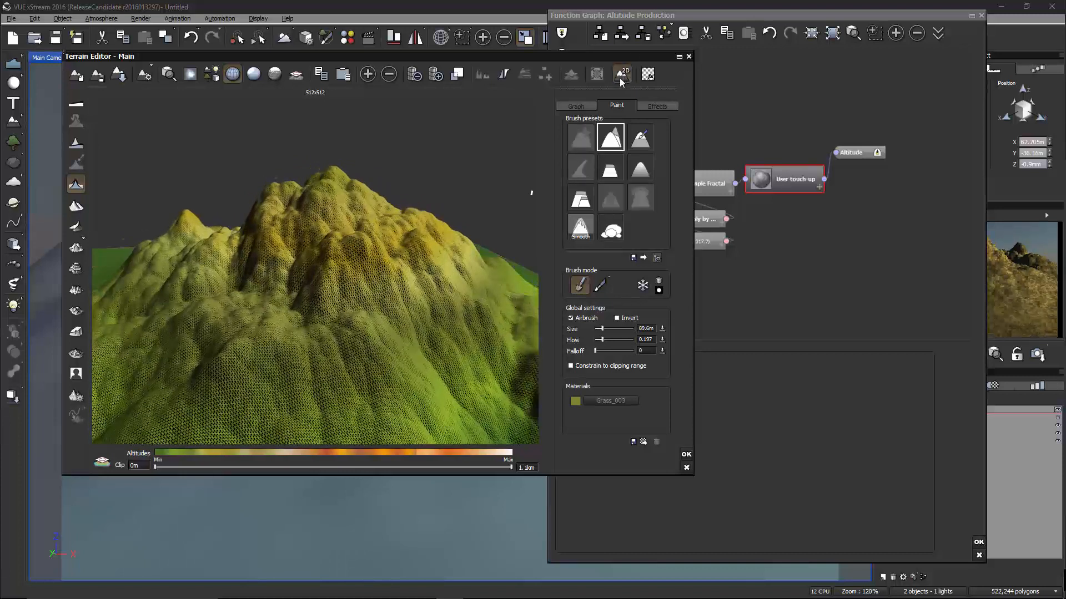
right_click_drag(433, 228, 405, 341)
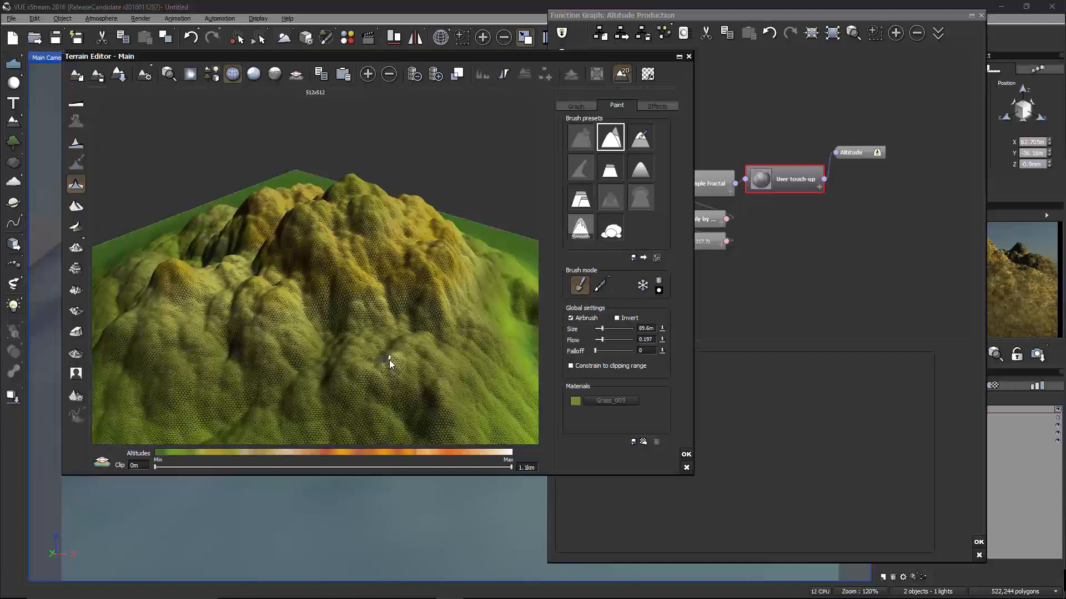
right_click_drag(388, 359, 364, 319)
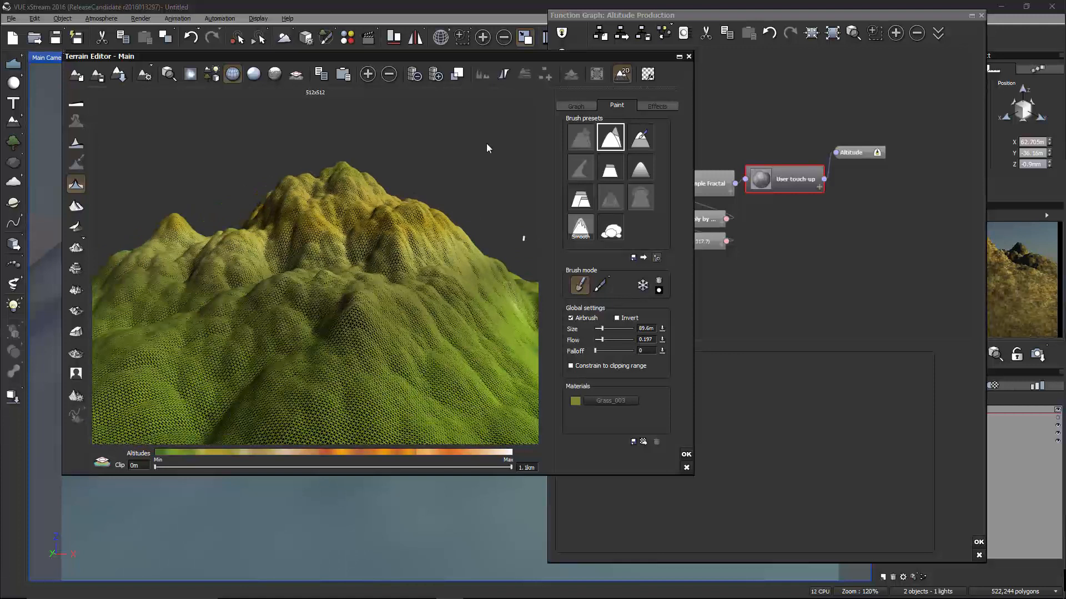
right_click_drag(371, 336, 445, 328)
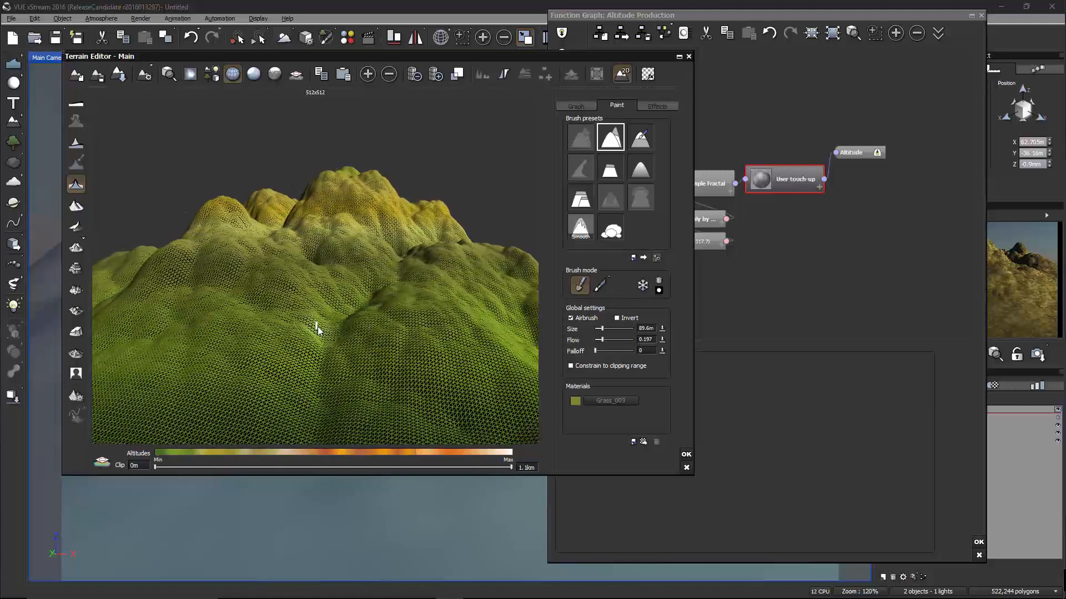
mouse_move(379, 260)
right_mouse_down()
mouse_move(407, 289)
mouse_move(389, 344)
mouse_move(307, 334)
mouse_move(281, 267)
right_mouse_up()
left_click(609, 143)
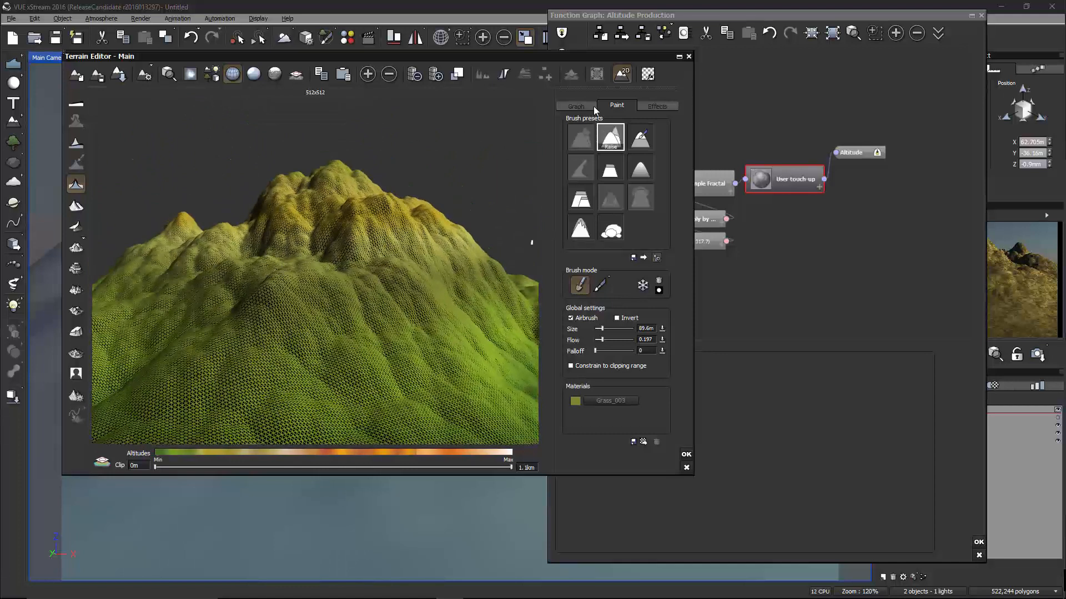
mouse_move(398, 309)
right_mouse_down()
mouse_move(414, 300)
mouse_move(448, 313)
mouse_move(405, 335)
mouse_move(469, 311)
right_mouse_up()
scroll(452, 312, "down", 3)
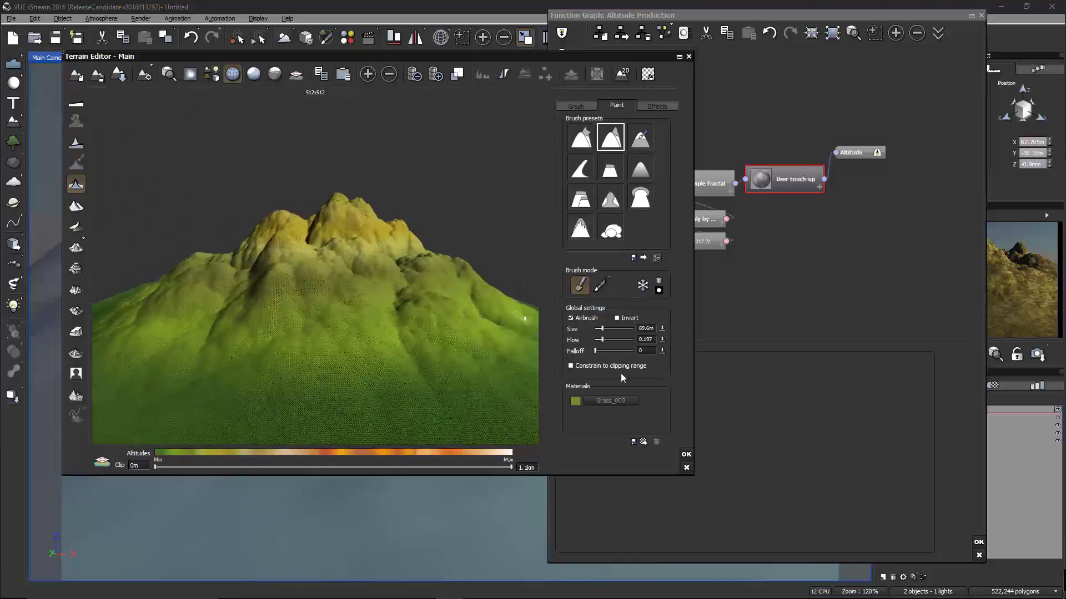
Add the Fractured Rock material from the Rock collection as a manually painted layer, discarding its existing alpha channel.
left_click(644, 441)
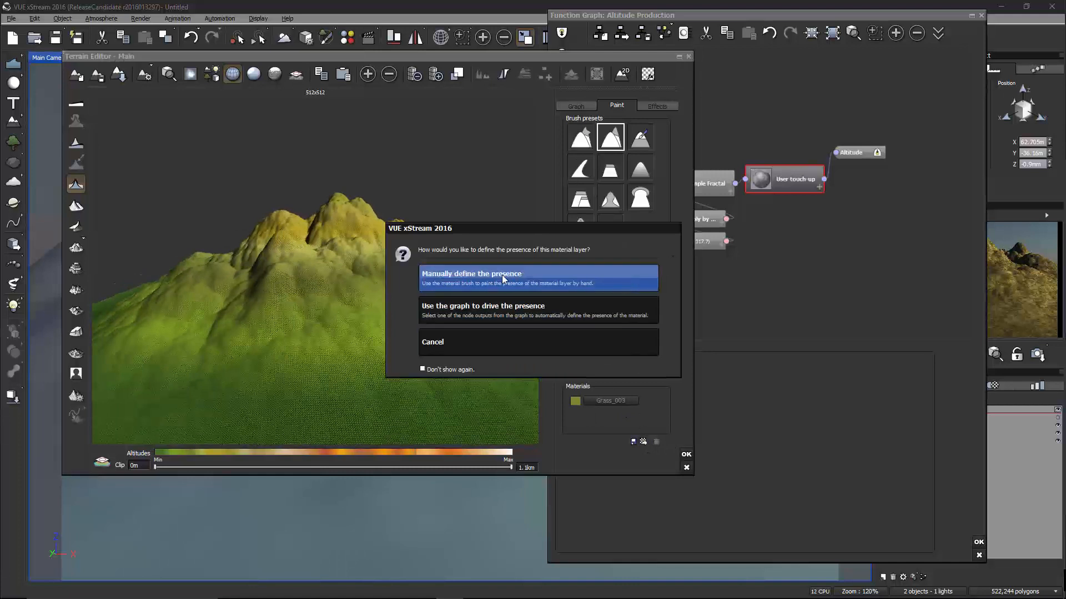
left_click(558, 274)
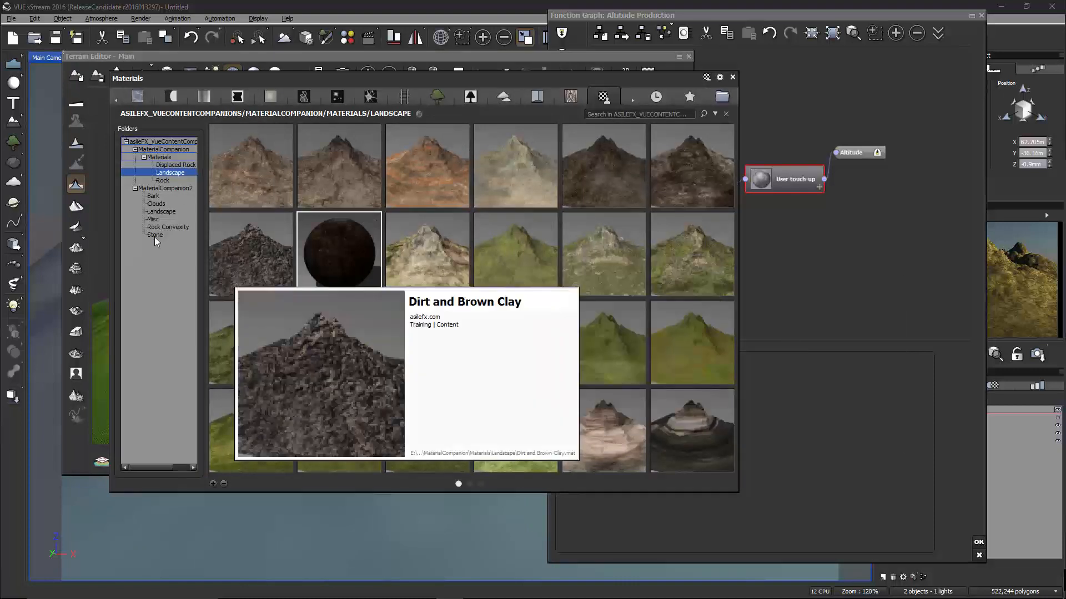
left_click(164, 181)
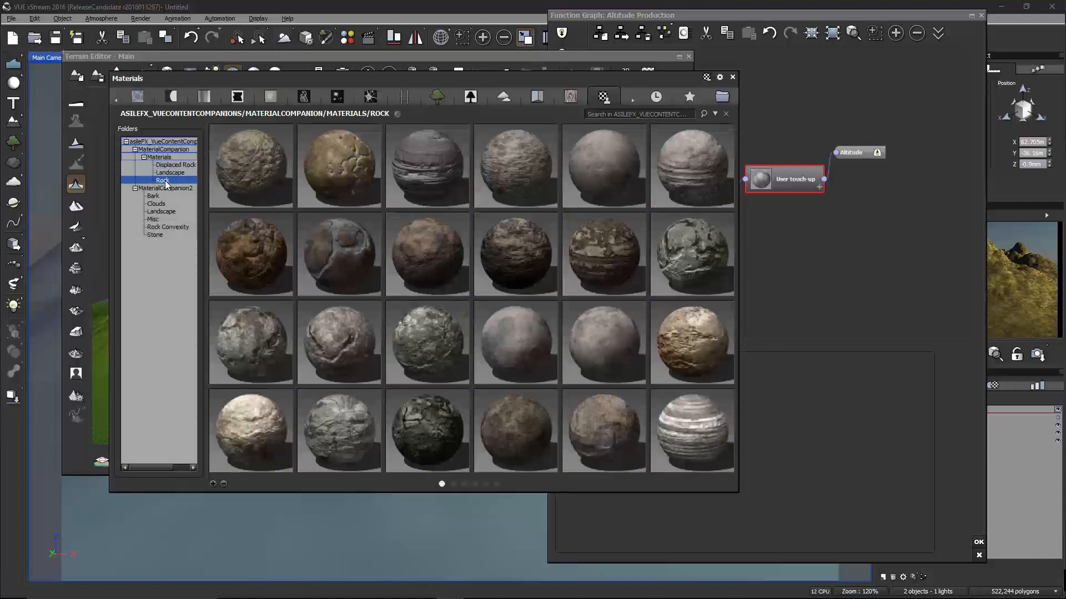
mouse_move(682, 246)
double_click(674, 239)
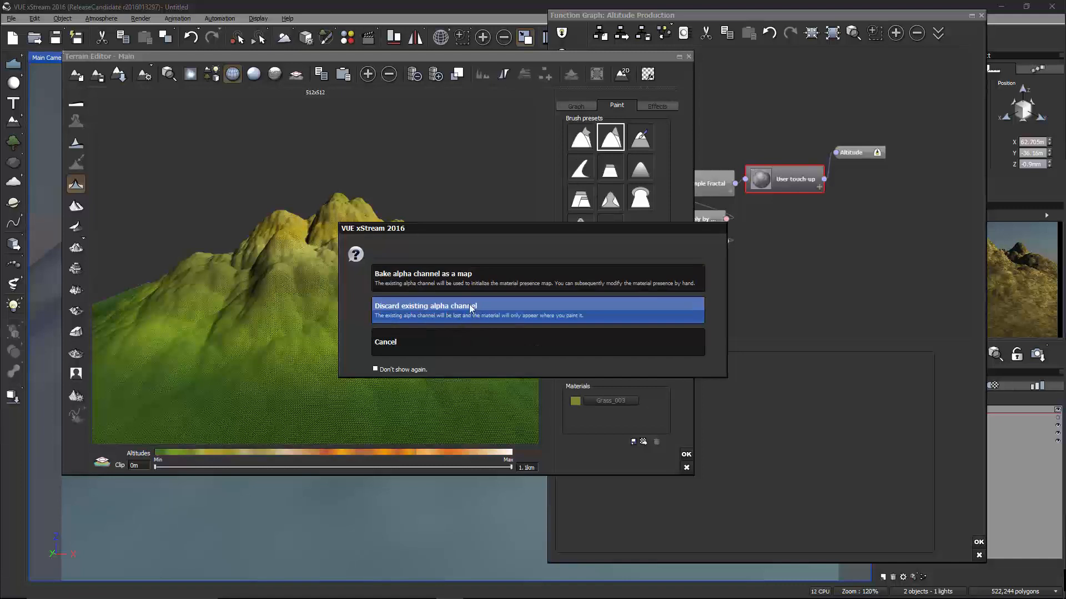
left_click(506, 305)
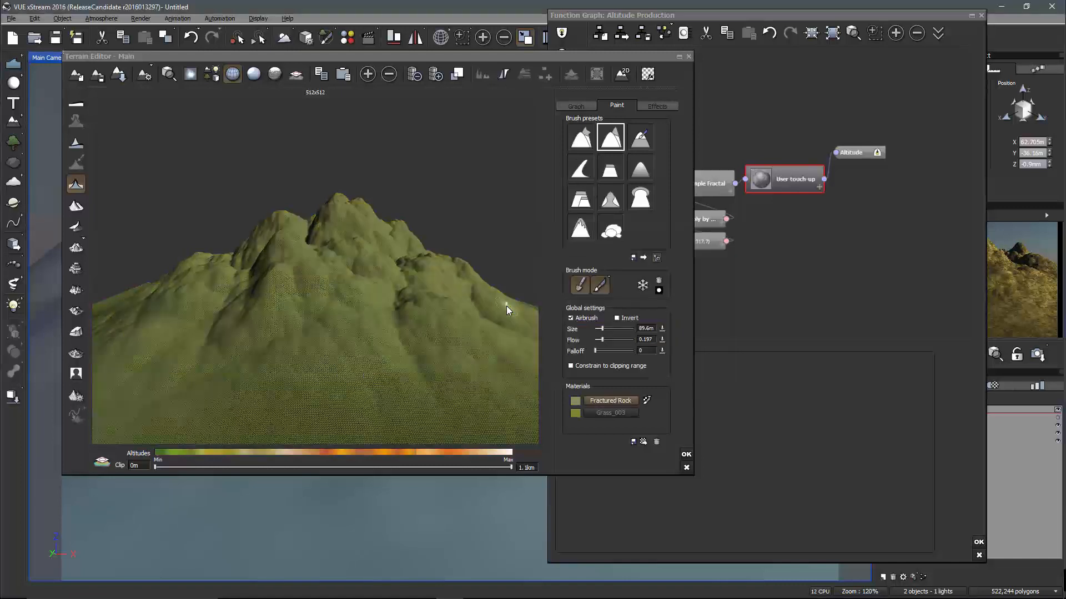
Open the Raise brush's settings and display its environment constraints.
right_click_drag(346, 314, 290, 270)
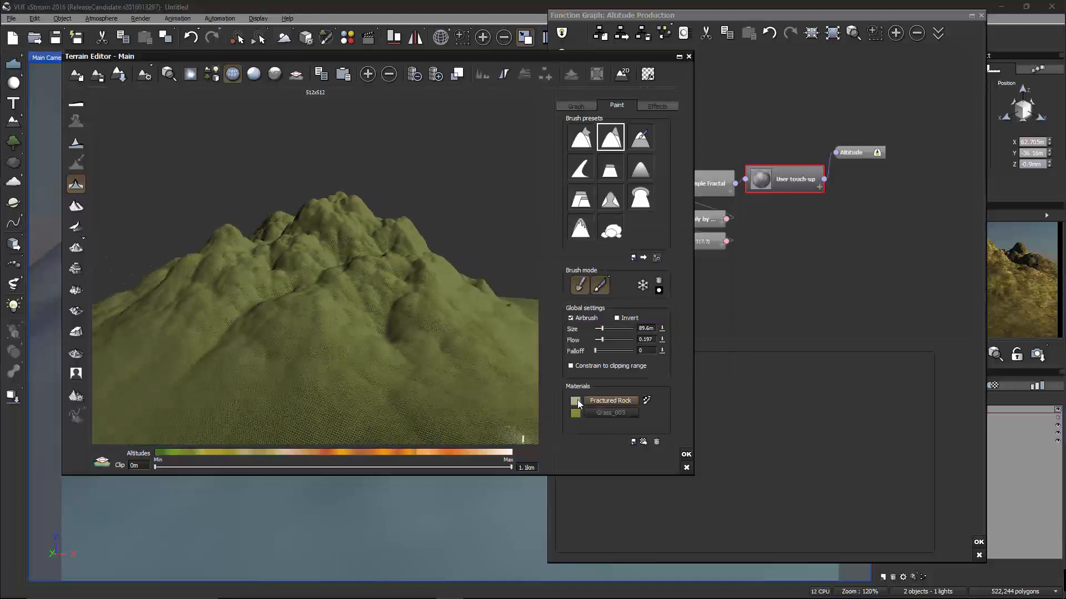
right_click_drag(438, 274, 398, 317)
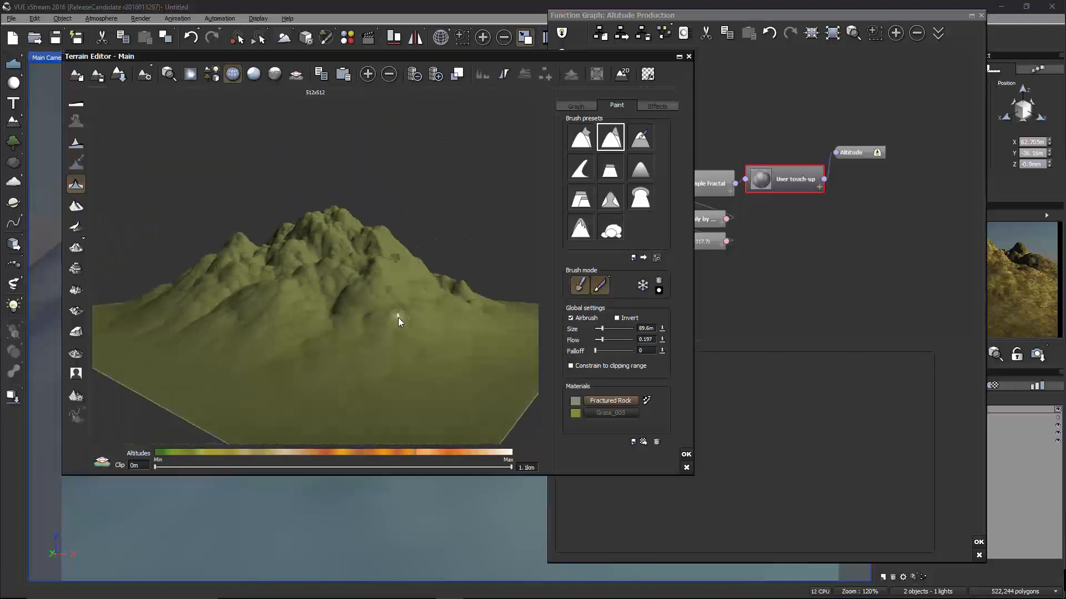
right_click_drag(532, 353, 474, 319)
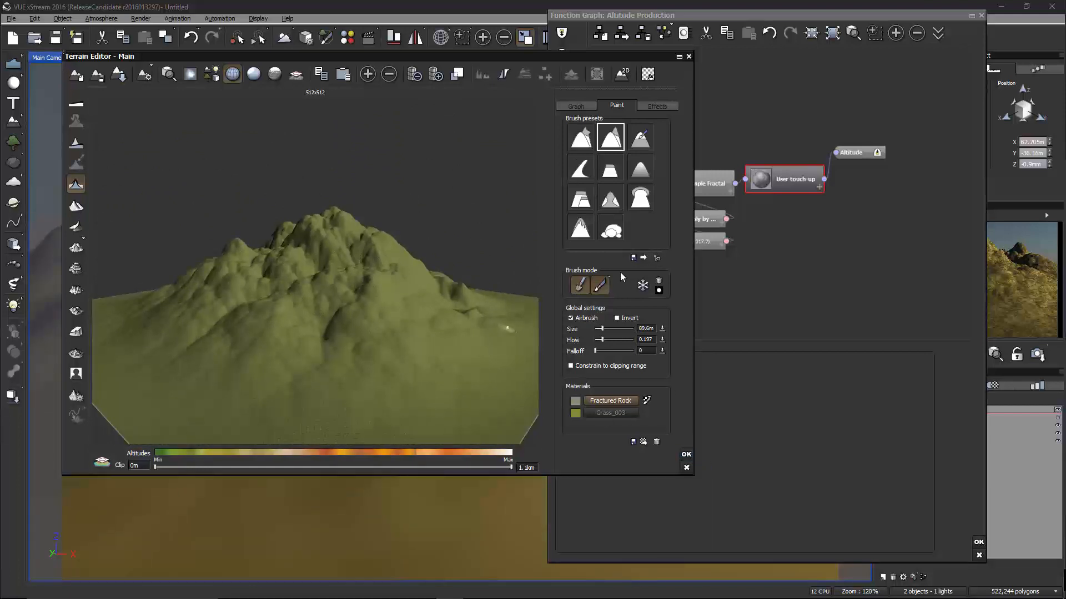
left_click(657, 258)
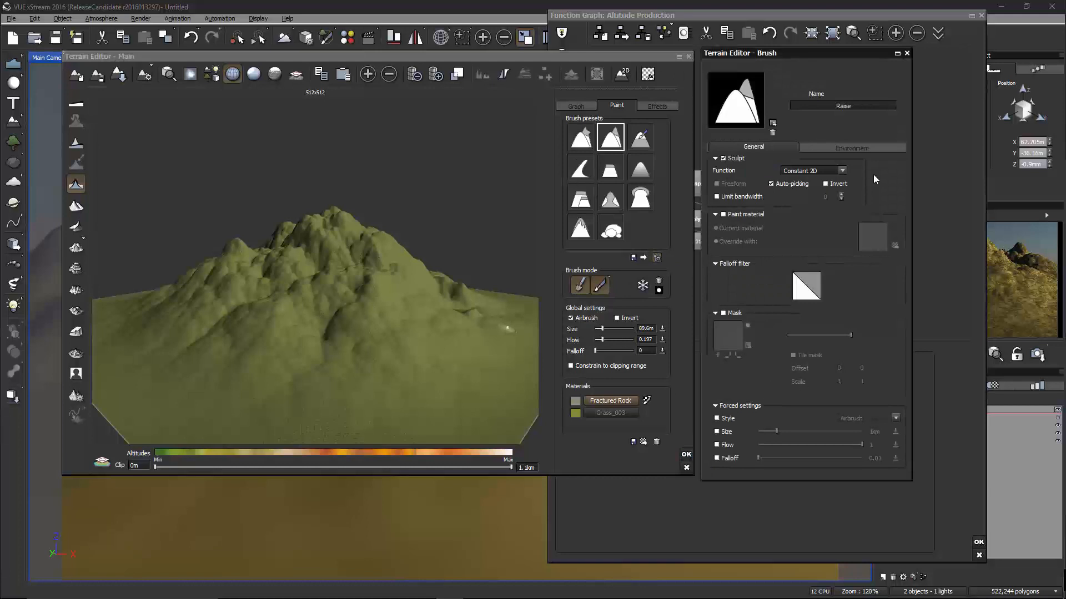
right_click_drag(349, 292, 446, 337)
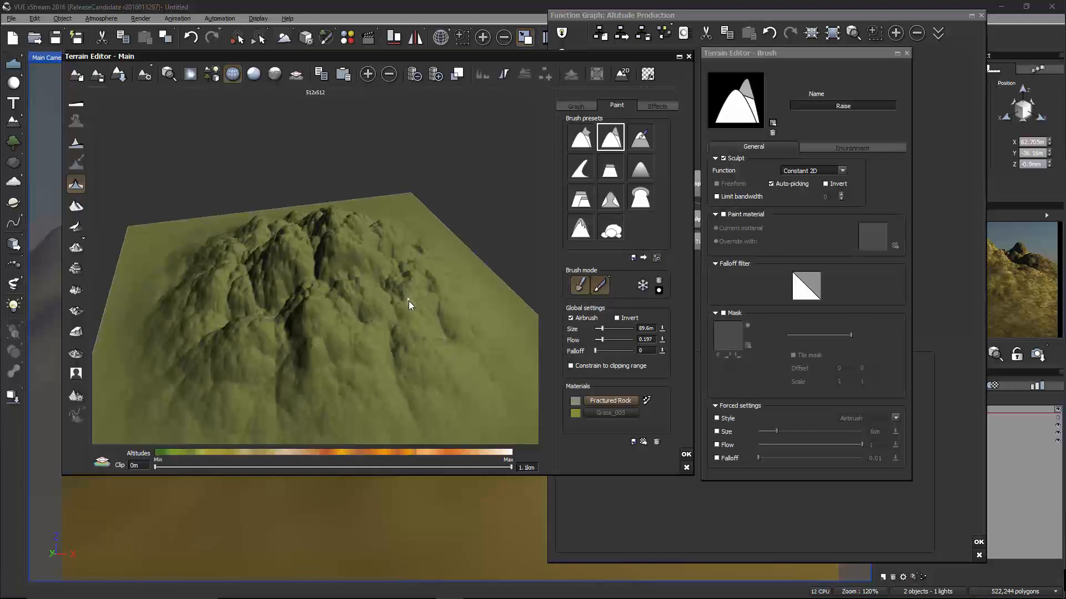
left_click(869, 146)
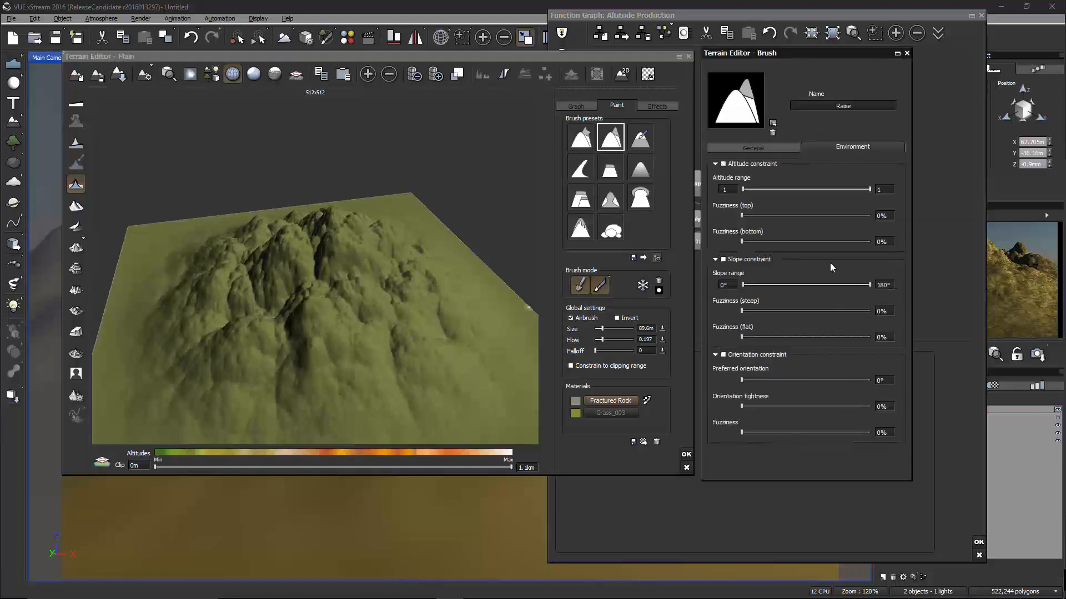
right_click_drag(448, 309, 525, 299)
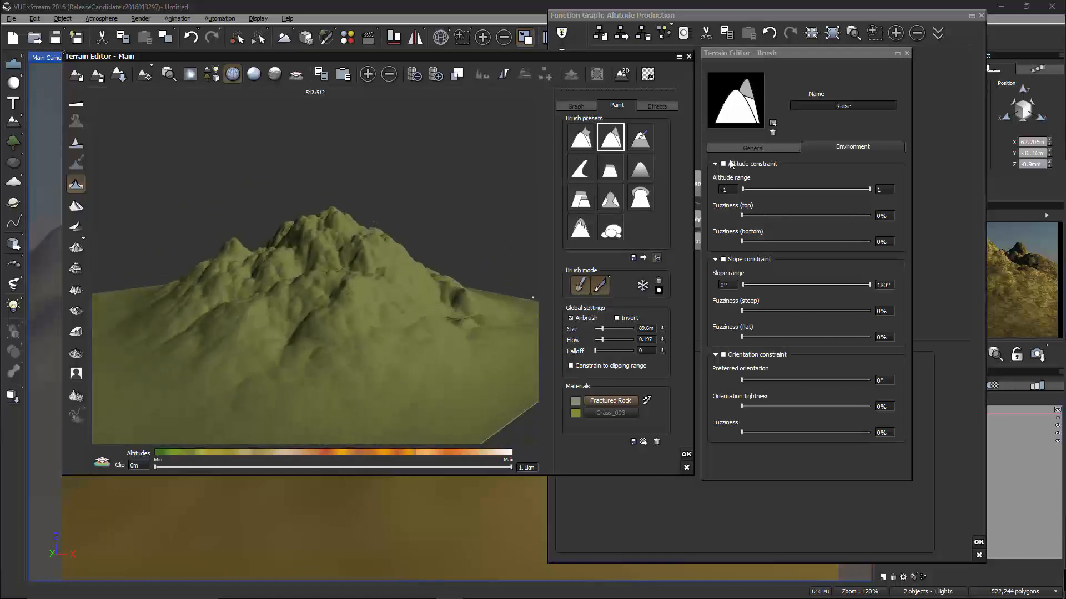
Enable the Raise brush's altitude constraint and set its altitude range to -0.62 to 0.71.
left_click(750, 163)
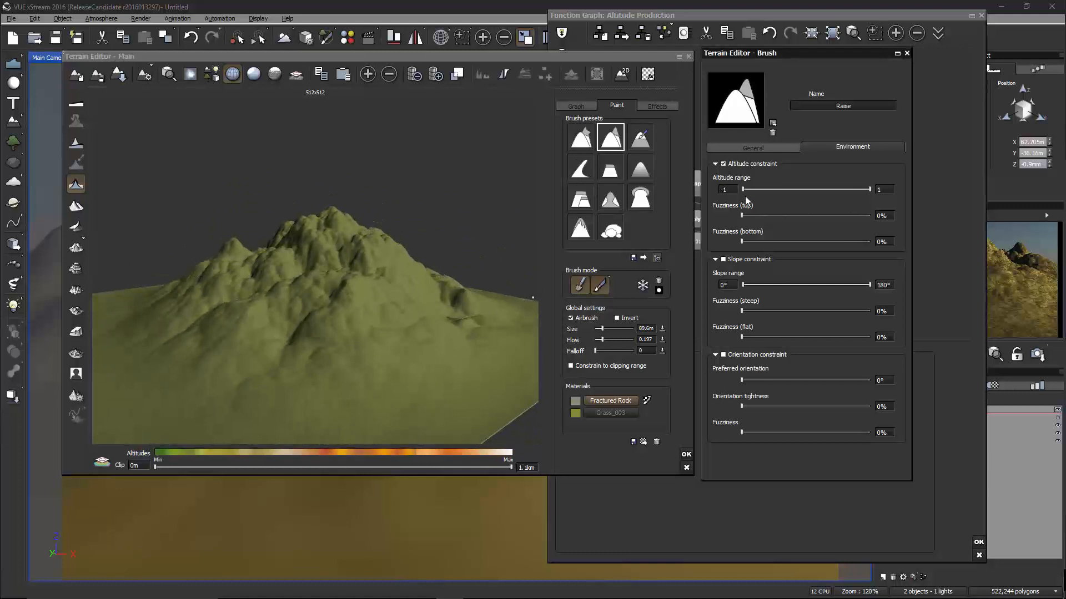
left_click_drag(787, 191, 827, 190)
right_click_drag(482, 222, 515, 231)
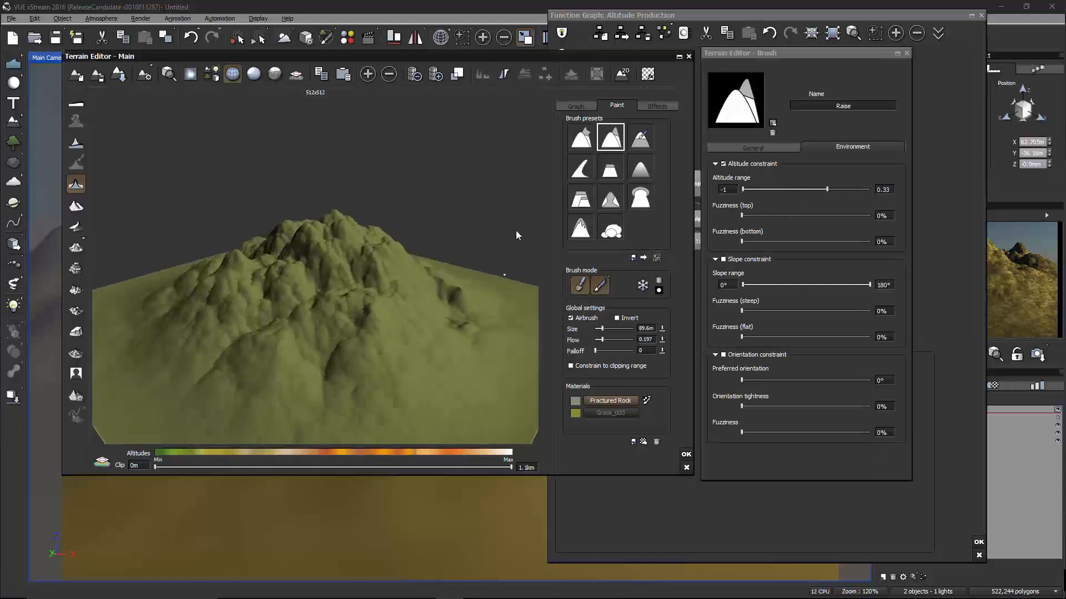
left_click_drag(755, 191, 779, 191)
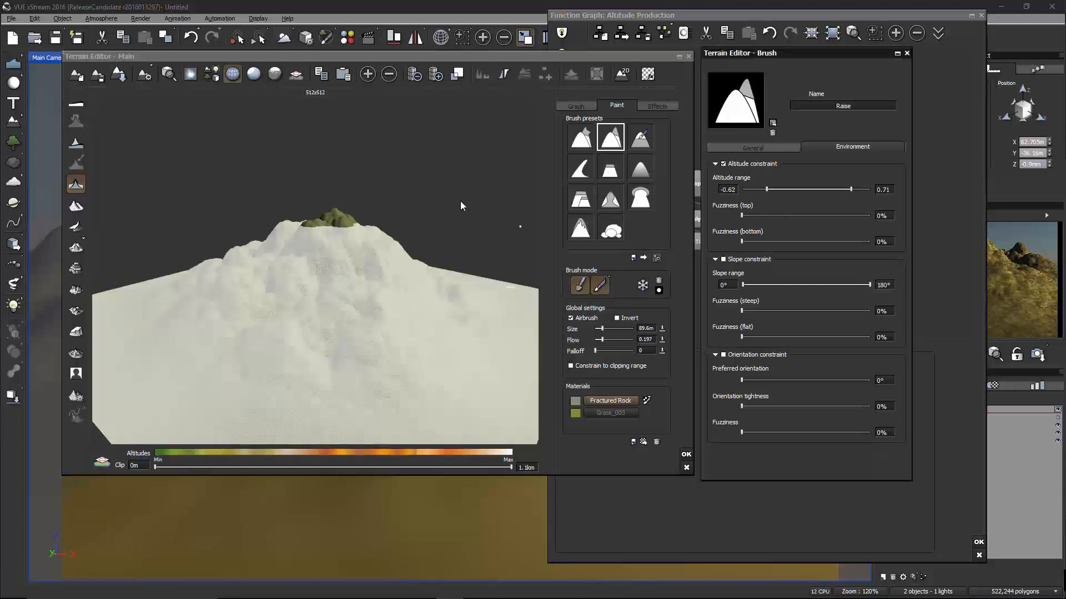
right_click_drag(439, 231, 448, 283)
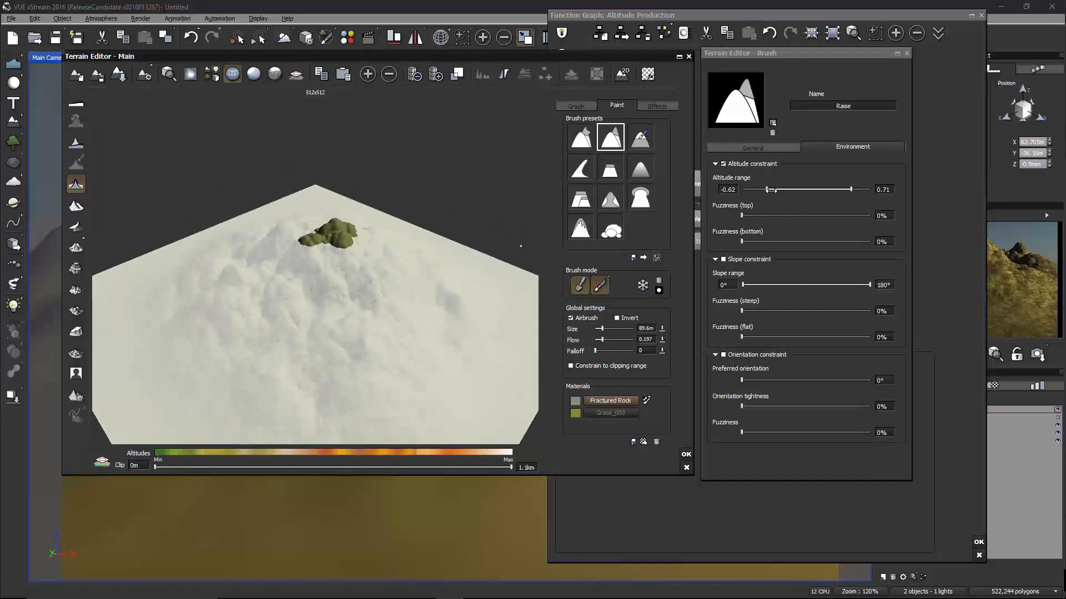
Narrow the altitude constraint and shift it to lower elevations, with a range of -0.81 to -0.54.
left_click_drag(767, 190, 803, 190)
right_click_drag(321, 322, 358, 321)
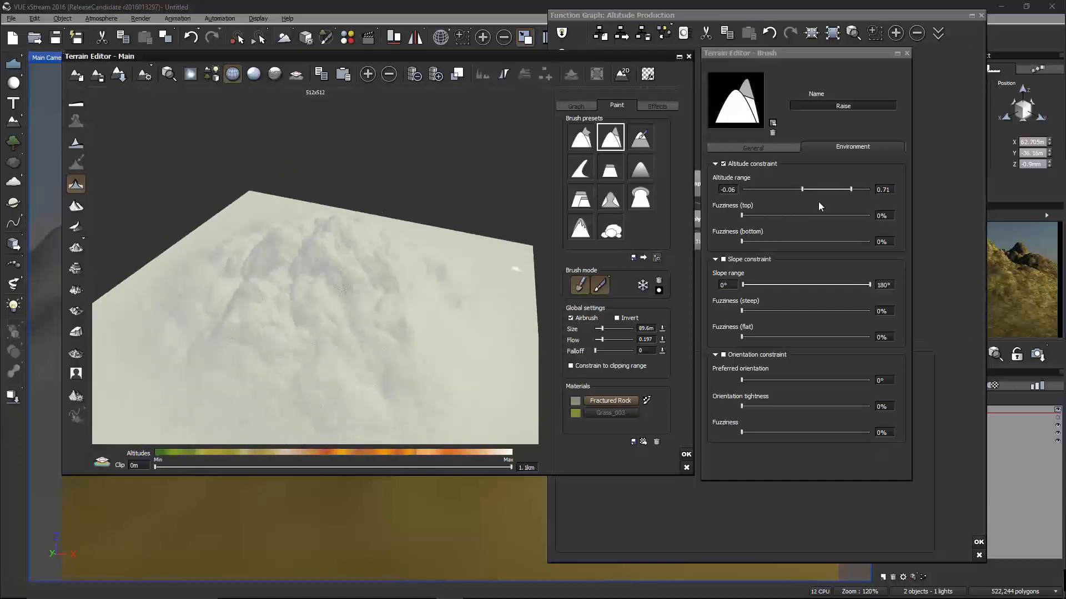
left_click_drag(855, 191, 789, 189)
right_click_drag(338, 238, 312, 235)
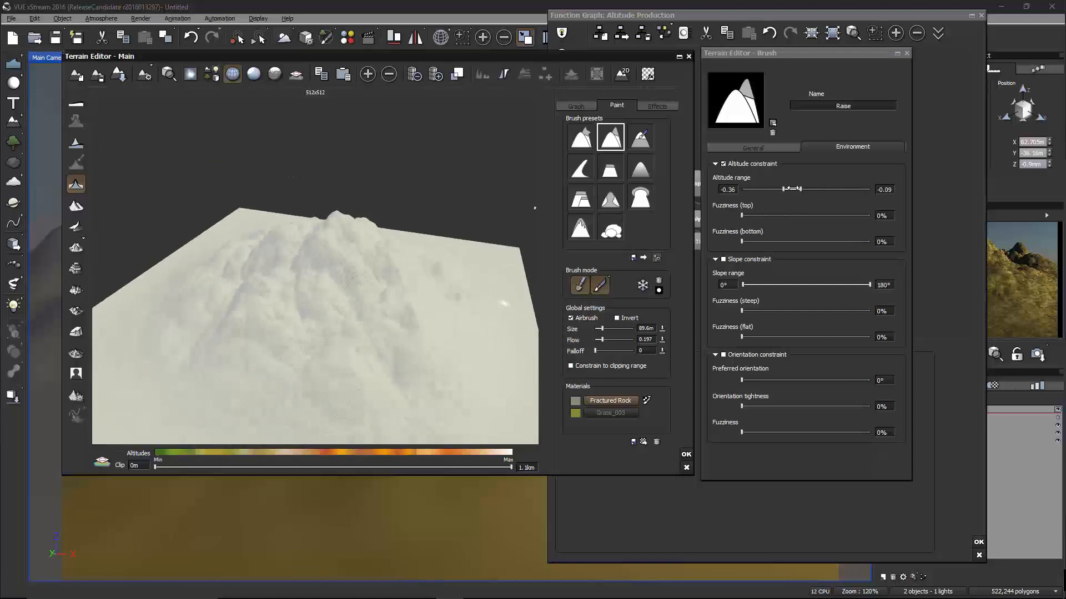
left_click_drag(790, 189, 757, 188)
right_click_drag(416, 268, 371, 239)
Try a top fuzziness of 12%, reset it to 0%, and set the altitude constraint's bottom fuzziness to 5%.
left_click_drag(753, 215, 756, 216)
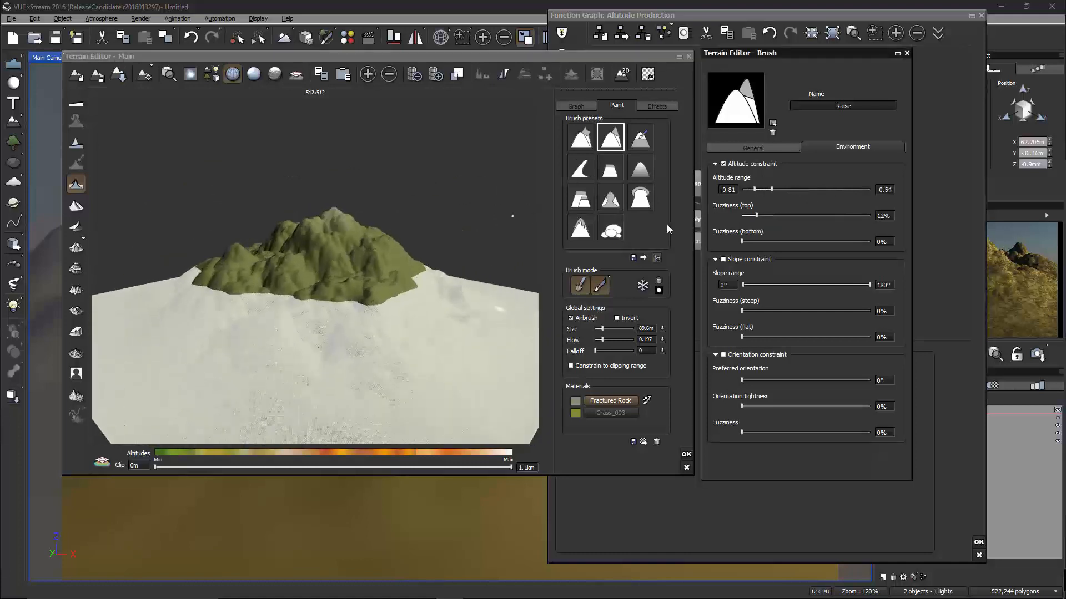
right_click_drag(444, 261, 432, 294)
left_click(737, 216)
mouse_move(743, 242)
left_mouse_down()
mouse_move(759, 242)
mouse_move(749, 241)
left_mouse_up()
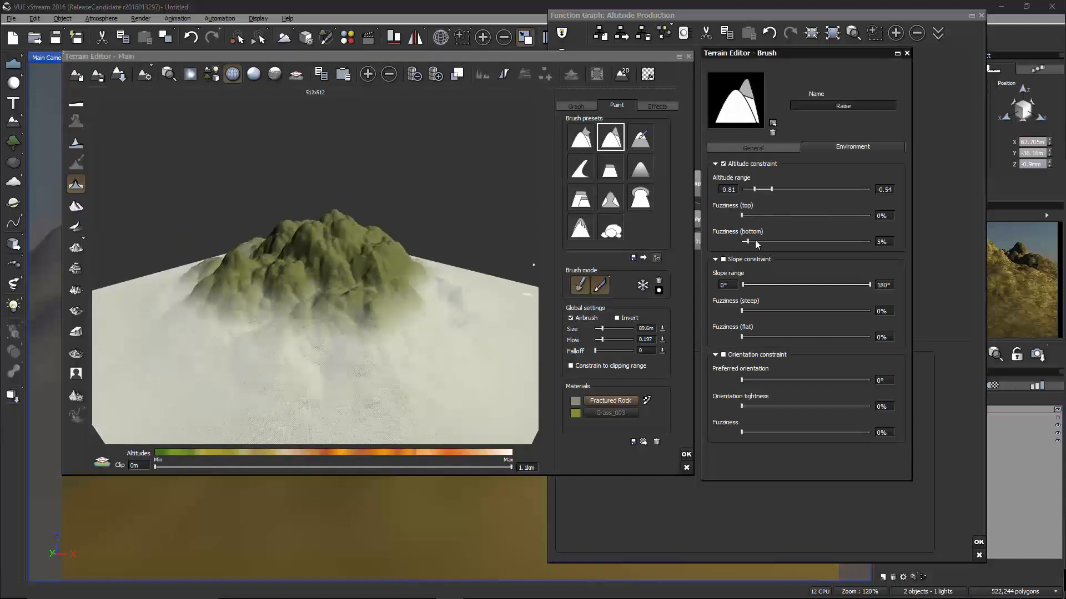
Set the altitude constraint's range to -0.96 to -0.75 and its top fuzziness to 6%.
left_click_drag(776, 190, 750, 191)
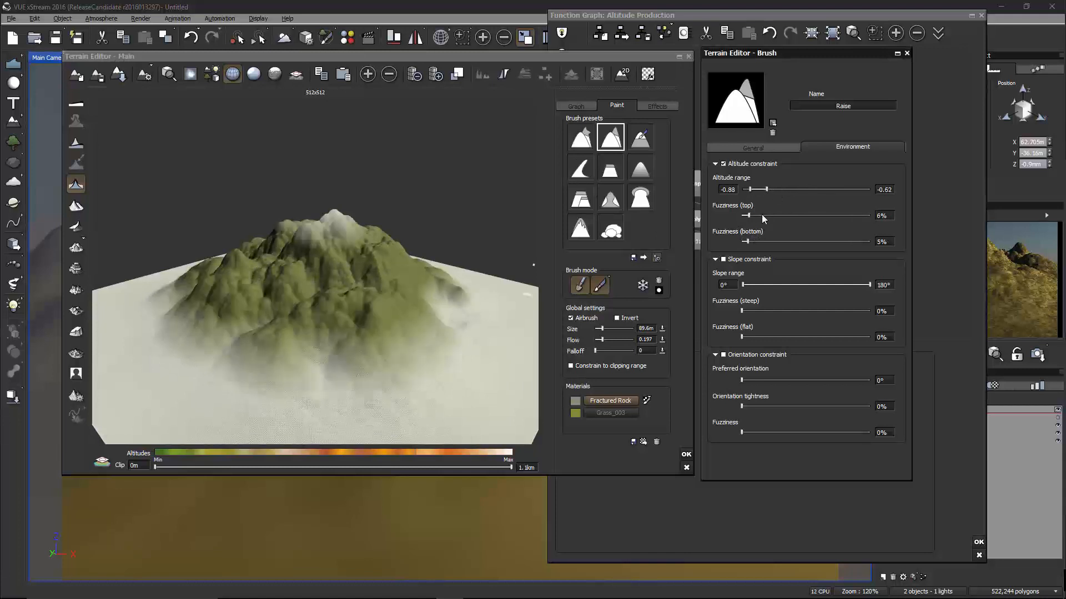
left_click_drag(758, 190, 753, 191)
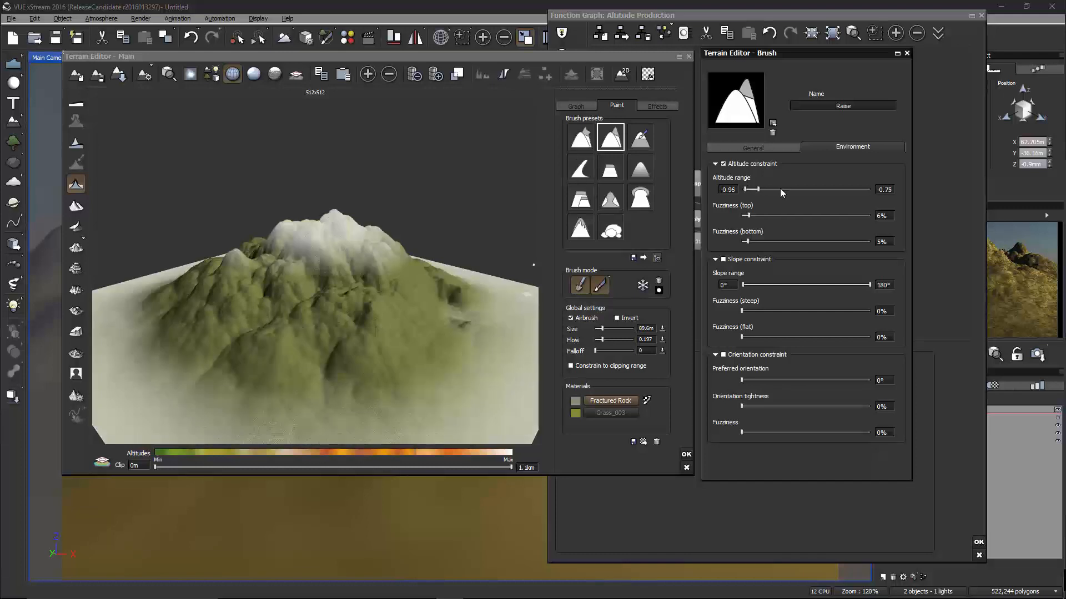
left_click_drag(759, 188, 757, 189)
Lower the Raise brush's flow to 0.097 and enlarge its size to 586 m.
right_click_drag(392, 286, 447, 292)
right_click_drag(381, 294, 334, 302)
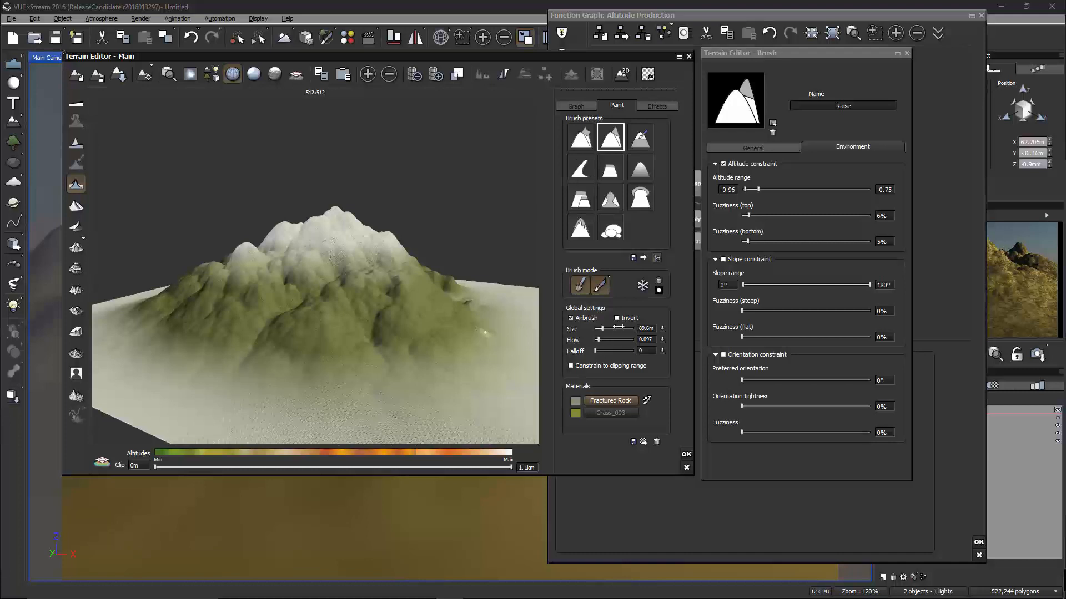
left_click_drag(616, 329, 615, 324)
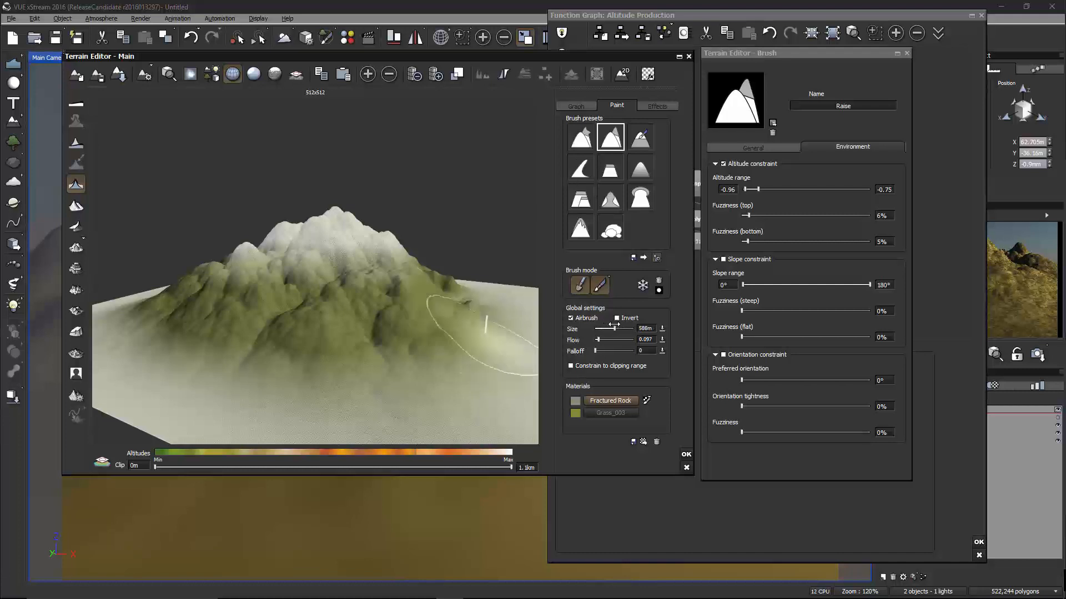
Try a Fractured Rock stroke on the mountain's flank, undo it, and turn off the brush's material painting mode.
left_click_drag(358, 315, 404, 301)
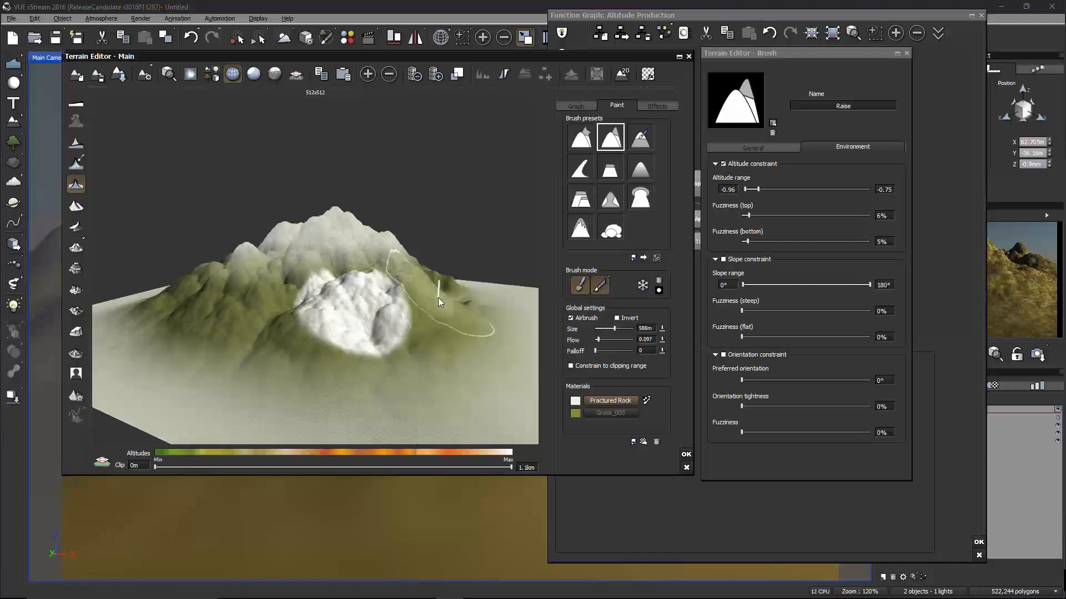
key("ctrl+z")
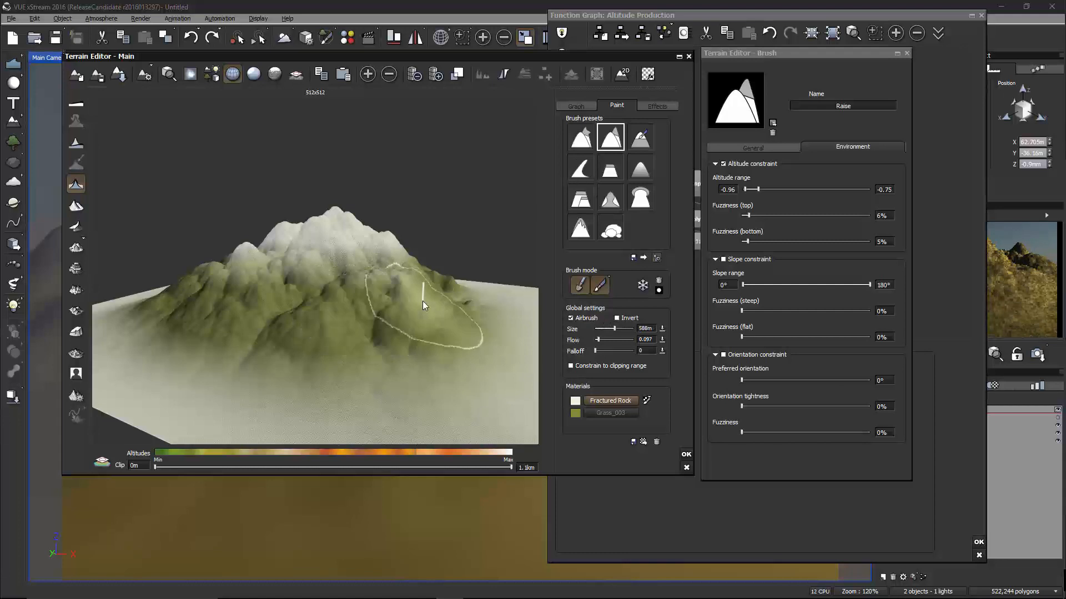
left_click(600, 285)
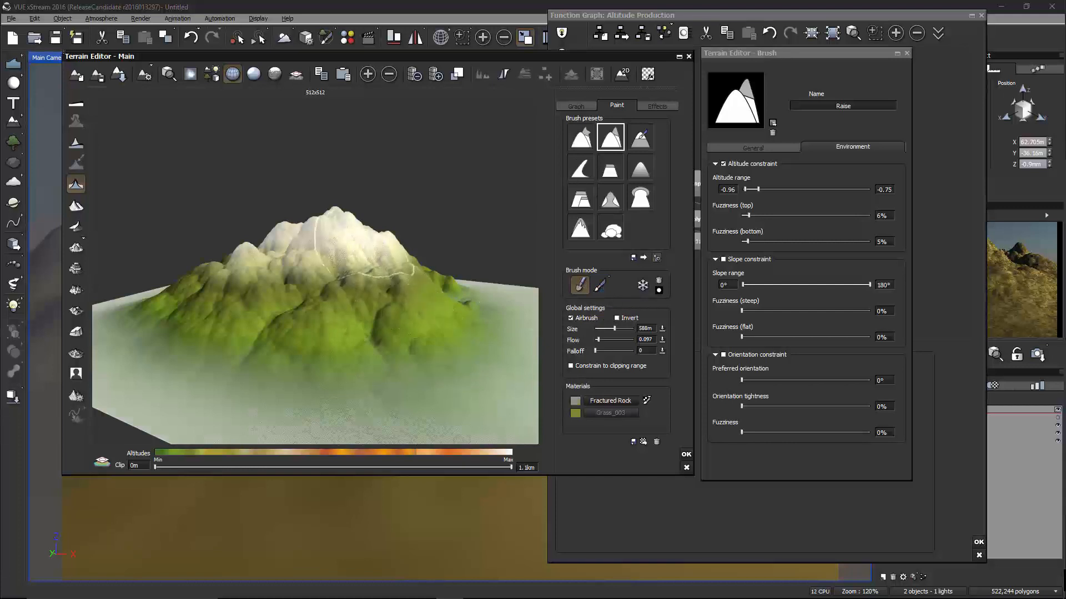
mouse_move(462, 358)
right_mouse_down()
mouse_move(384, 373)
mouse_move(454, 370)
right_mouse_up()
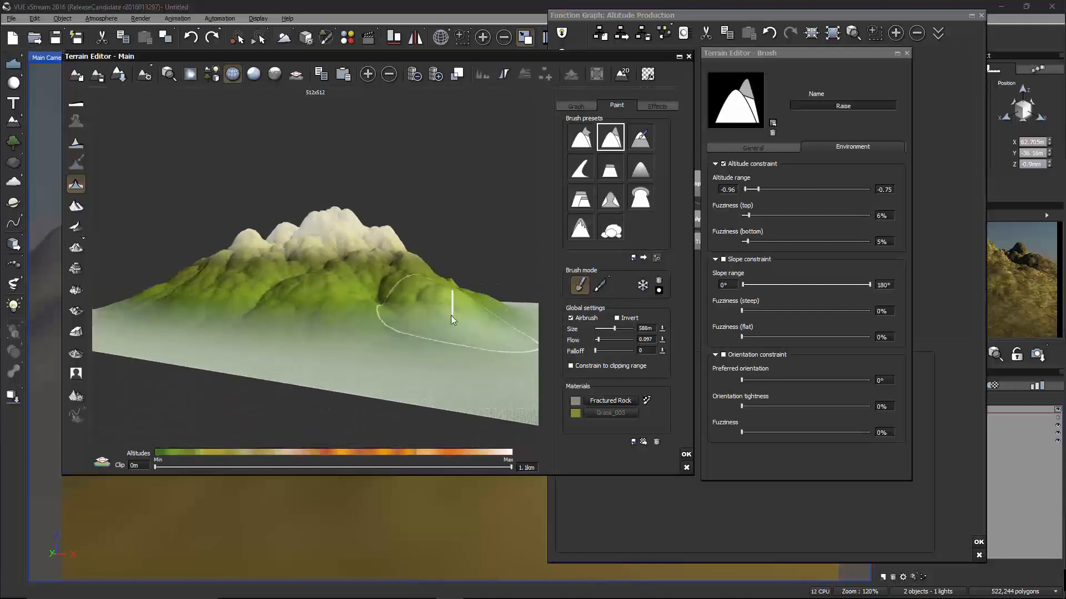
right_click_drag(452, 321, 453, 367)
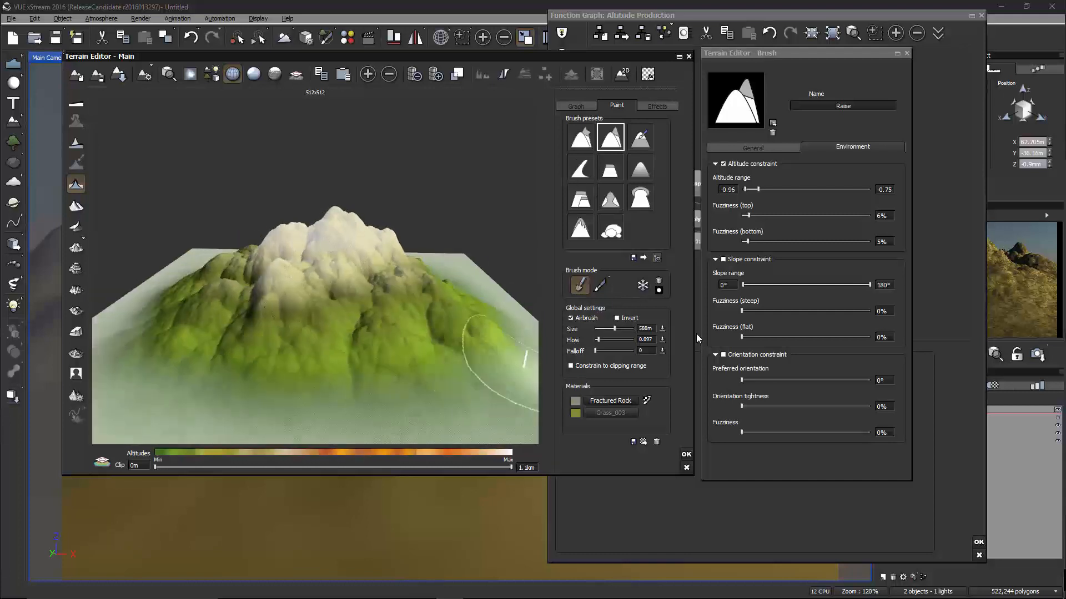
Replace the Raise brush's altitude constraint with the slope constraint, limiting its slope range to 0° to 40°.
left_click(740, 163)
left_click_drag(743, 285, 778, 285)
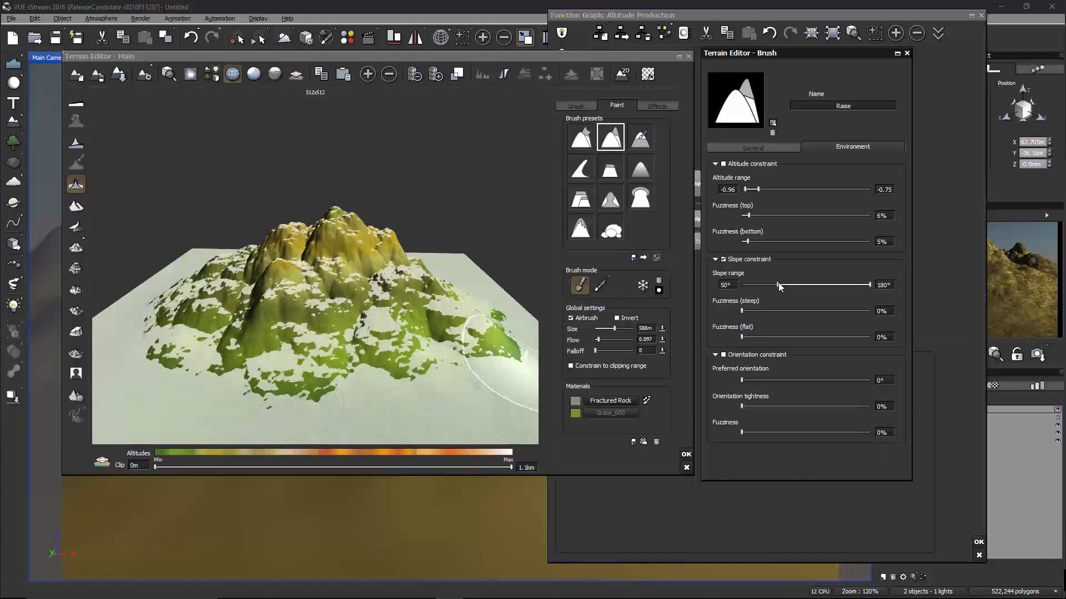
mouse_move(351, 291)
right_mouse_down()
mouse_move(422, 326)
mouse_move(457, 303)
right_mouse_up()
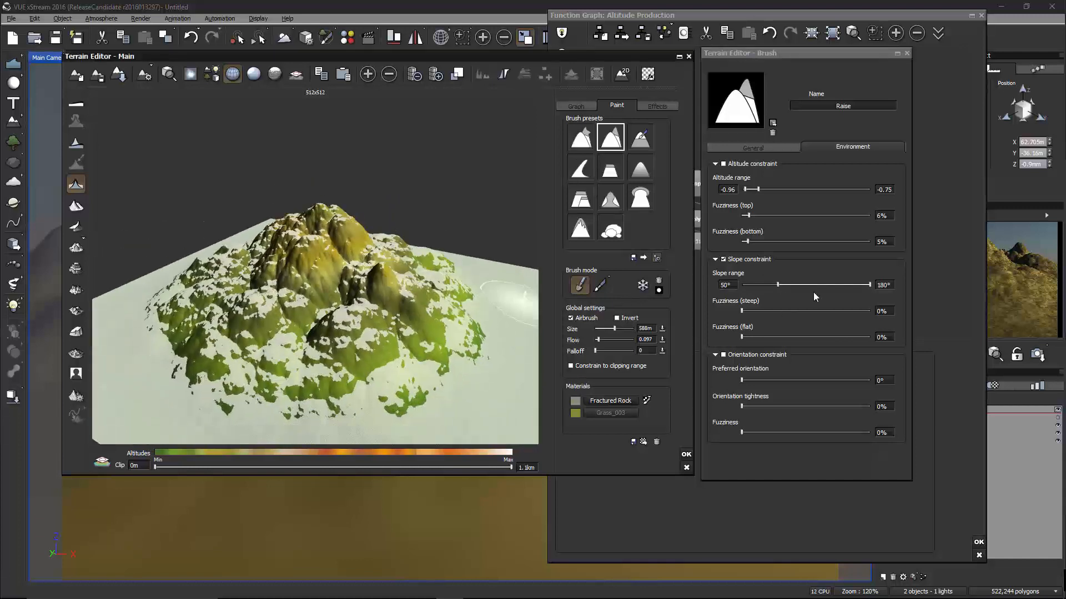
mouse_move(822, 284)
left_mouse_down()
mouse_move(775, 285)
mouse_move(785, 285)
left_mouse_up()
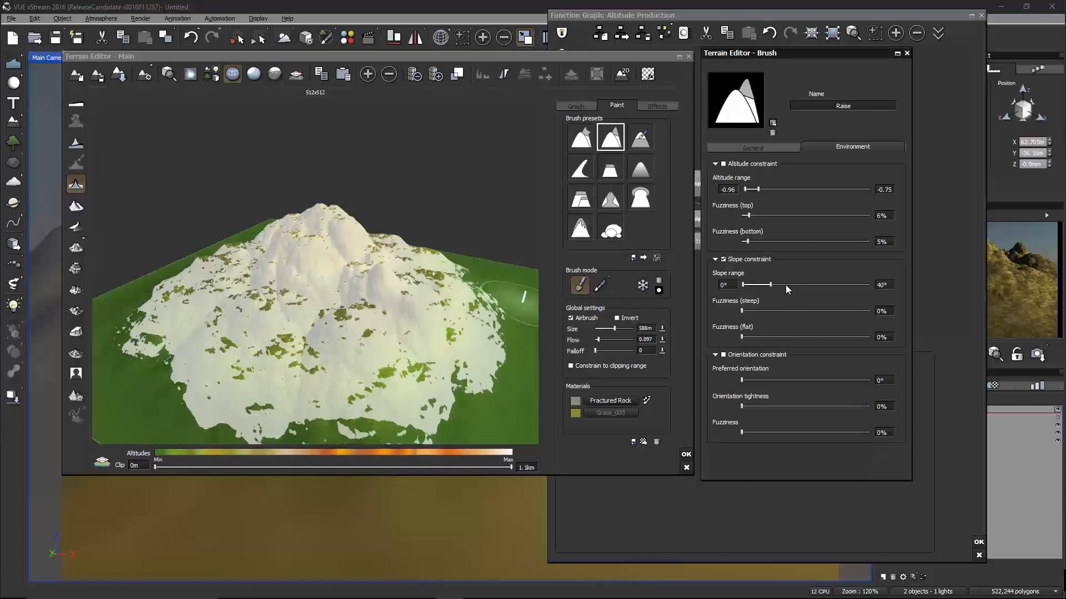
Set the slope constraint's steep fuzziness to 13% and its flat fuzziness to 5%.
mouse_move(292, 242)
right_mouse_down()
mouse_move(353, 293)
mouse_move(421, 260)
mouse_move(272, 248)
right_mouse_up()
left_click_drag(776, 311, 783, 311)
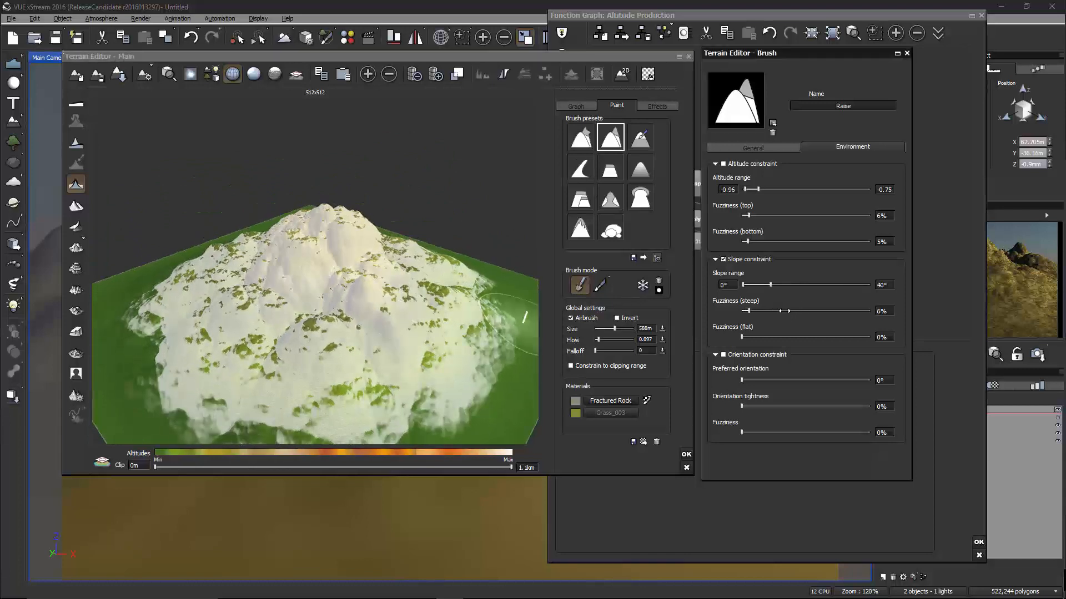
left_click(777, 336)
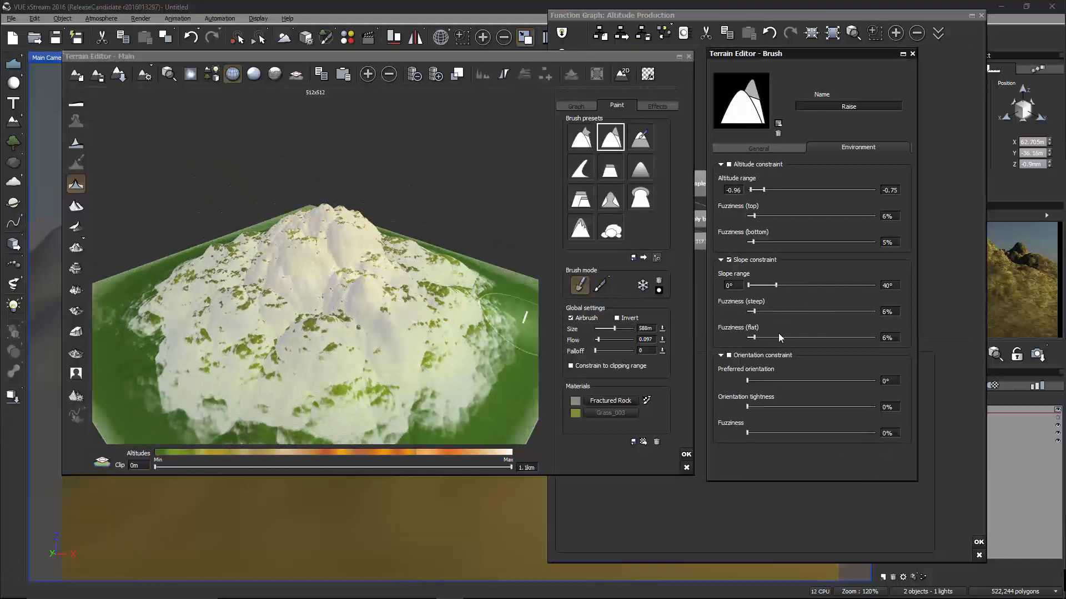
left_click(775, 311)
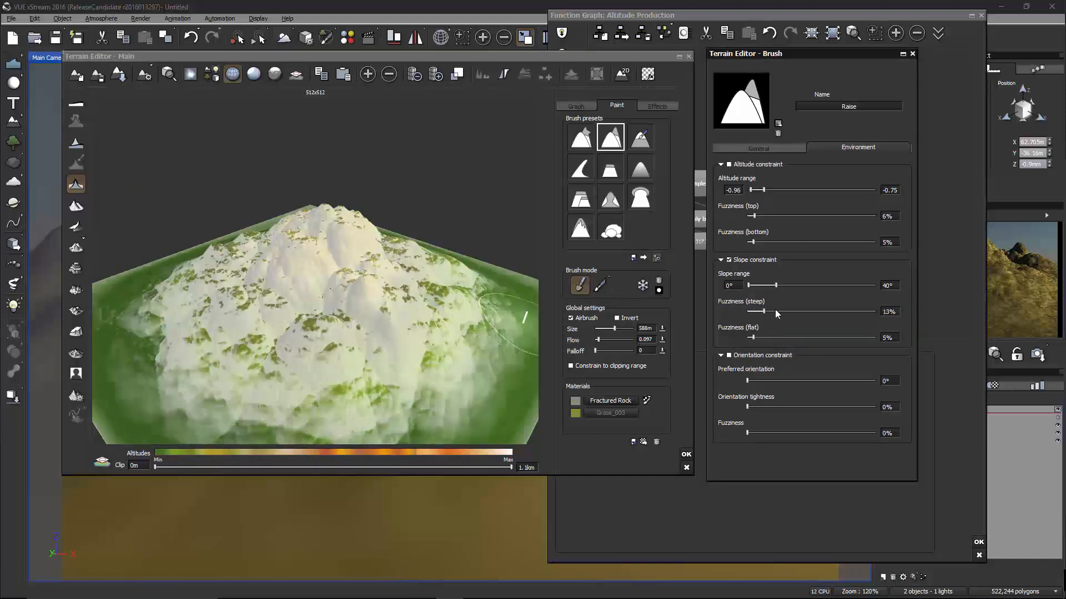
left_click(773, 310)
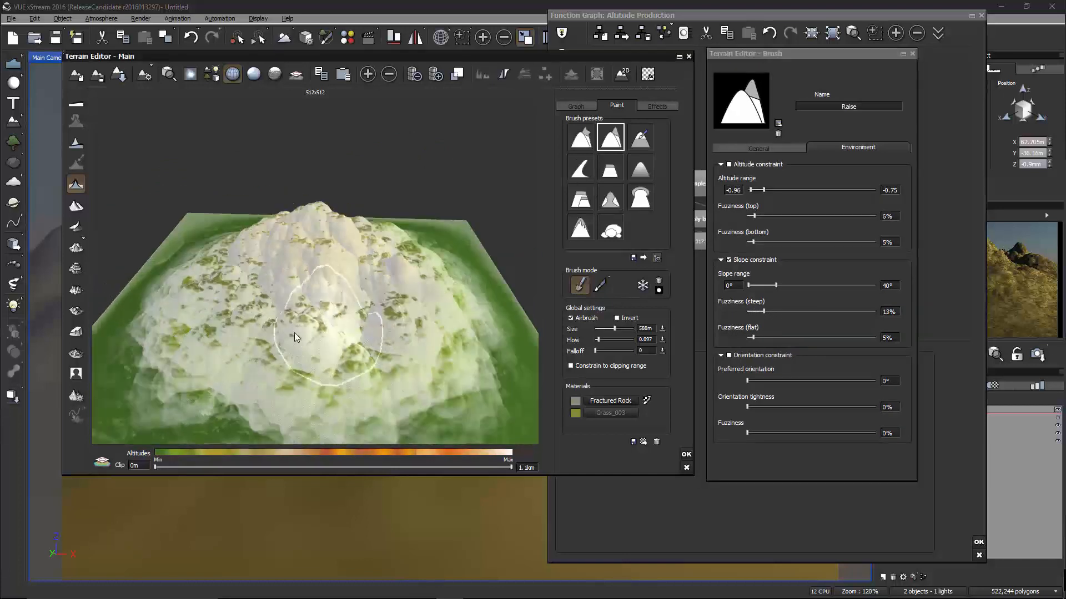
Try raising the gentle ground at the mountain's foot with the slope-constrained brush, and undo the strokes.
scroll(355, 316, "up", 4)
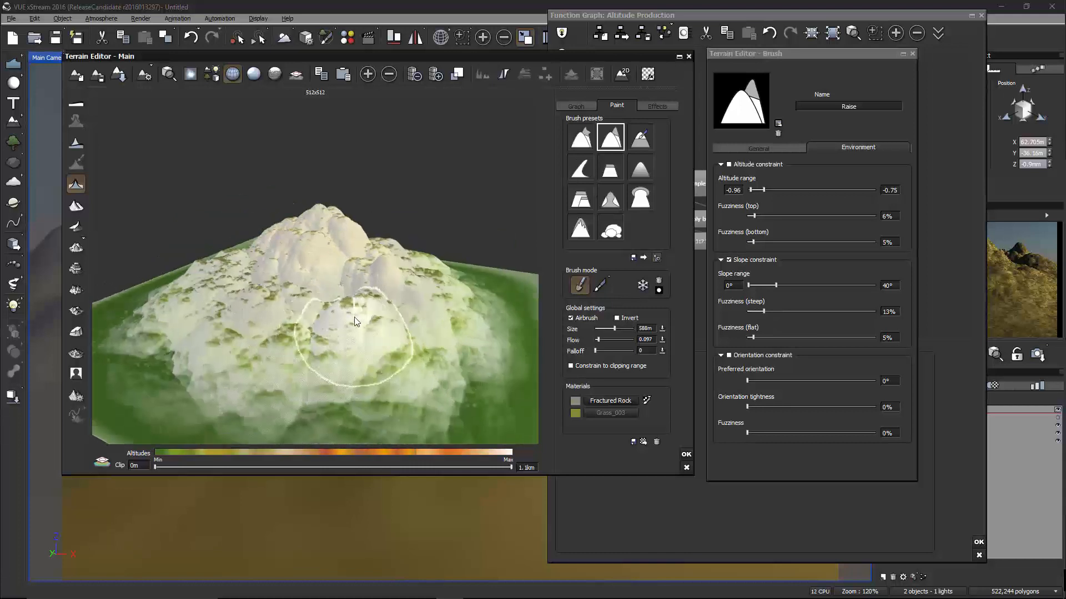
scroll(358, 319, "down", 2)
left_click_drag(371, 349, 387, 327)
right_click_drag(438, 344, 366, 347)
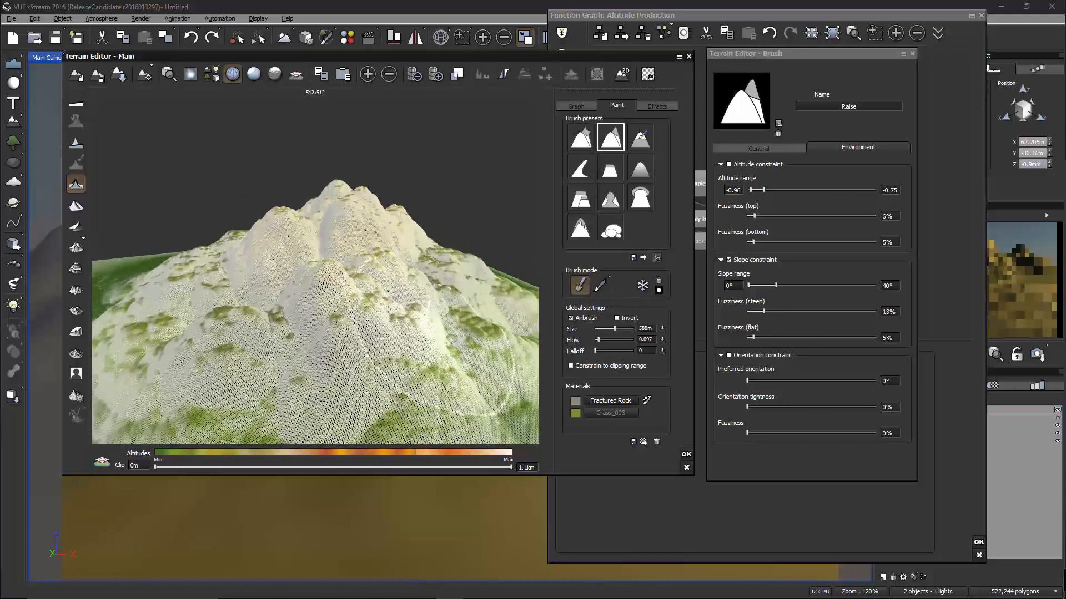
mouse_move(444, 328)
right_mouse_down()
mouse_move(367, 316)
mouse_move(295, 286)
mouse_move(367, 327)
right_mouse_up()
left_click_drag(415, 329, 418, 335)
mouse_move(418, 335)
right_mouse_down()
mouse_move(397, 313)
mouse_move(427, 333)
mouse_move(416, 402)
right_mouse_up()
left_click_drag(418, 399, 435, 396)
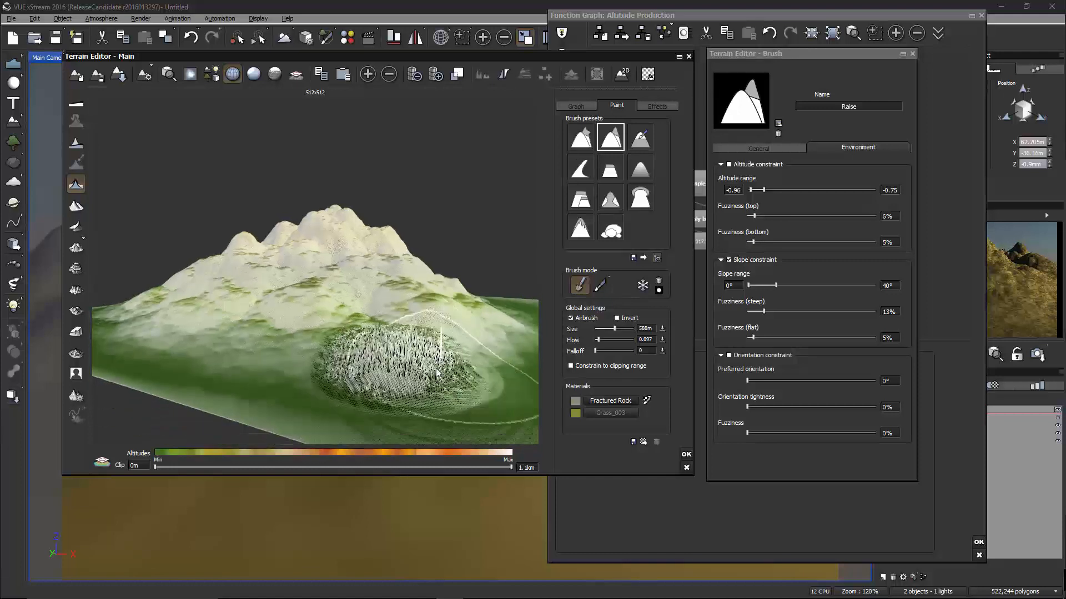
scroll(434, 396, "up", 3)
right_click_drag(434, 392, 424, 369)
key("ctrl+z")
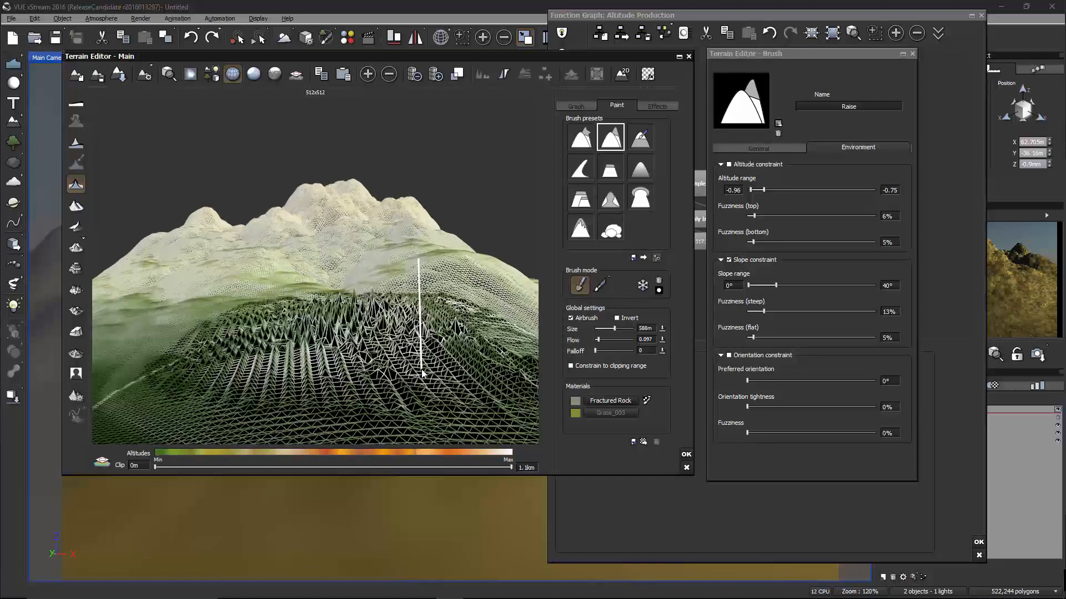
key("ctrl+z")
Set the steep fuzziness to 3% and raise the gentle ground at the mountain's foot with the slope-constrained brush.
mouse_move(421, 366)
right_mouse_down()
mouse_move(400, 327)
mouse_move(391, 331)
right_mouse_up()
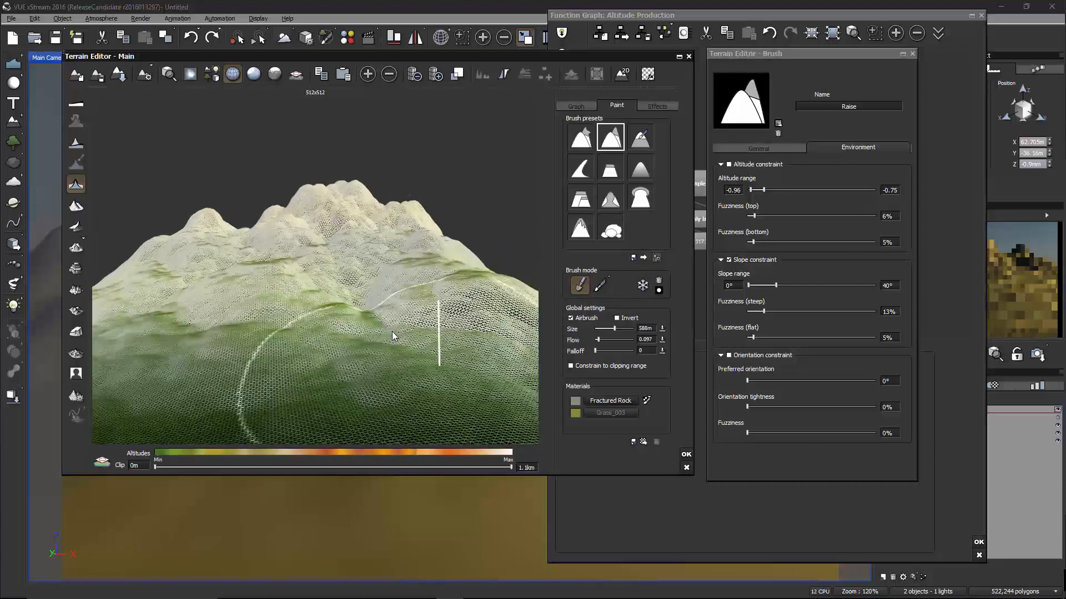
left_click(762, 311)
right_click_drag(531, 289, 358, 376)
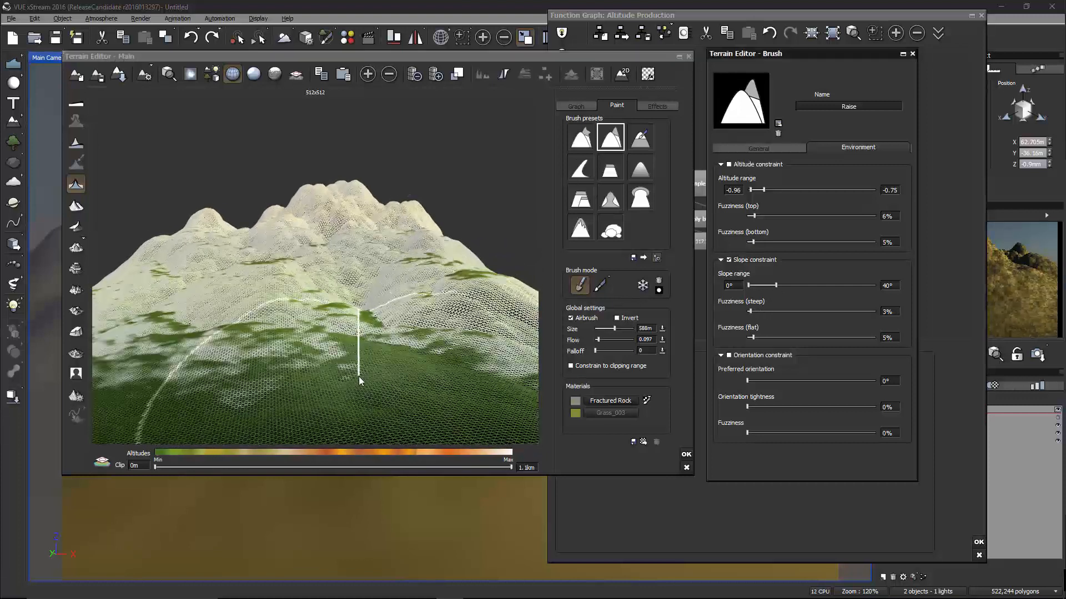
left_click_drag(410, 370, 424, 376)
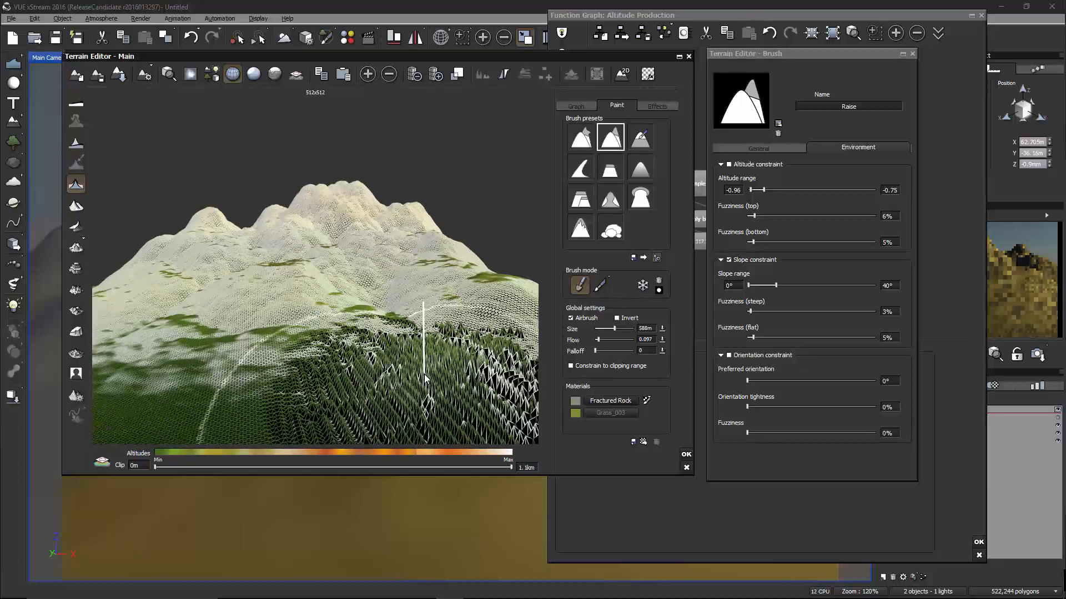
left_click_drag(431, 368, 480, 340)
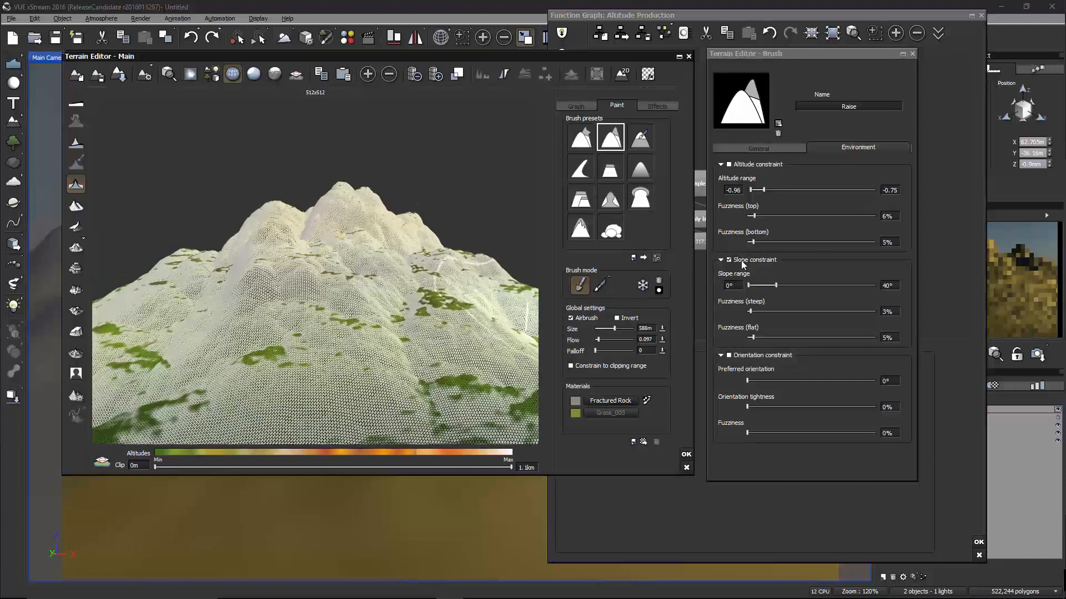
Replace the slope constraint with the orientation constraint and set its preferred orientation to 112°.
left_click(730, 260)
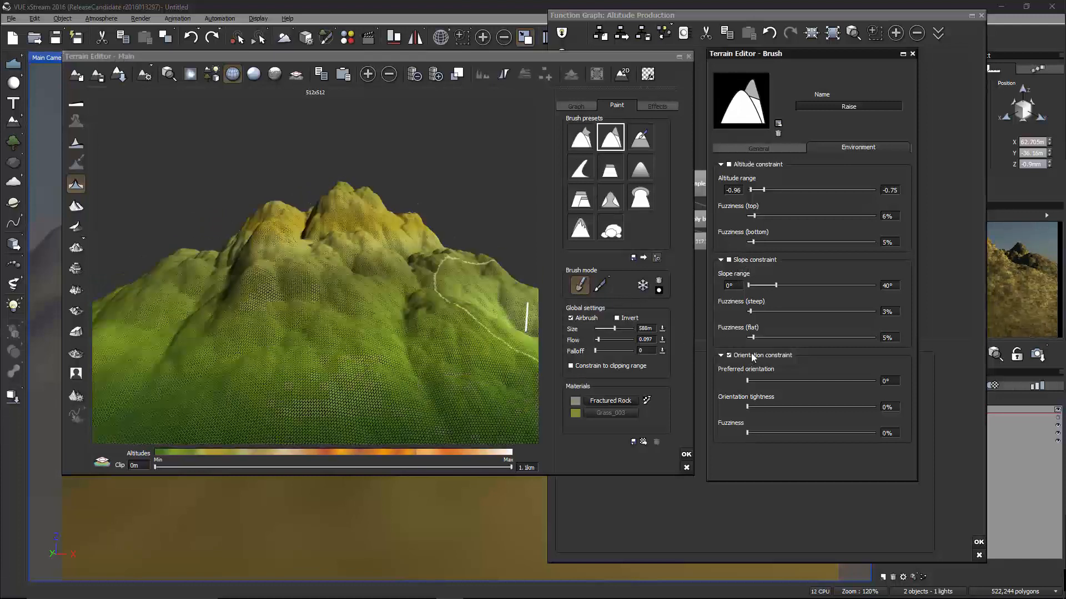
left_click(751, 353)
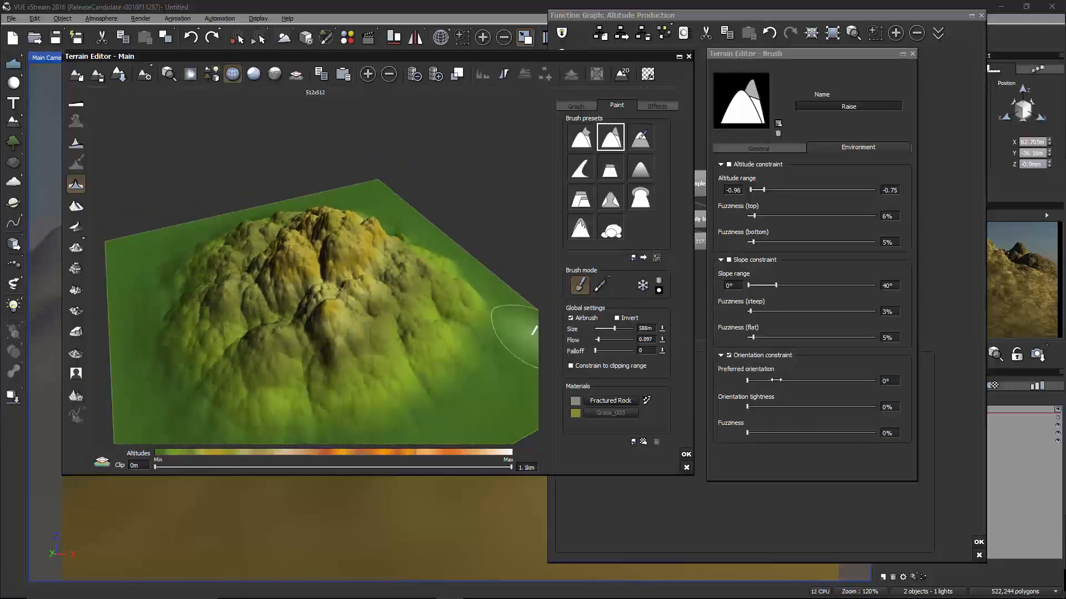
left_click_drag(776, 380, 825, 385)
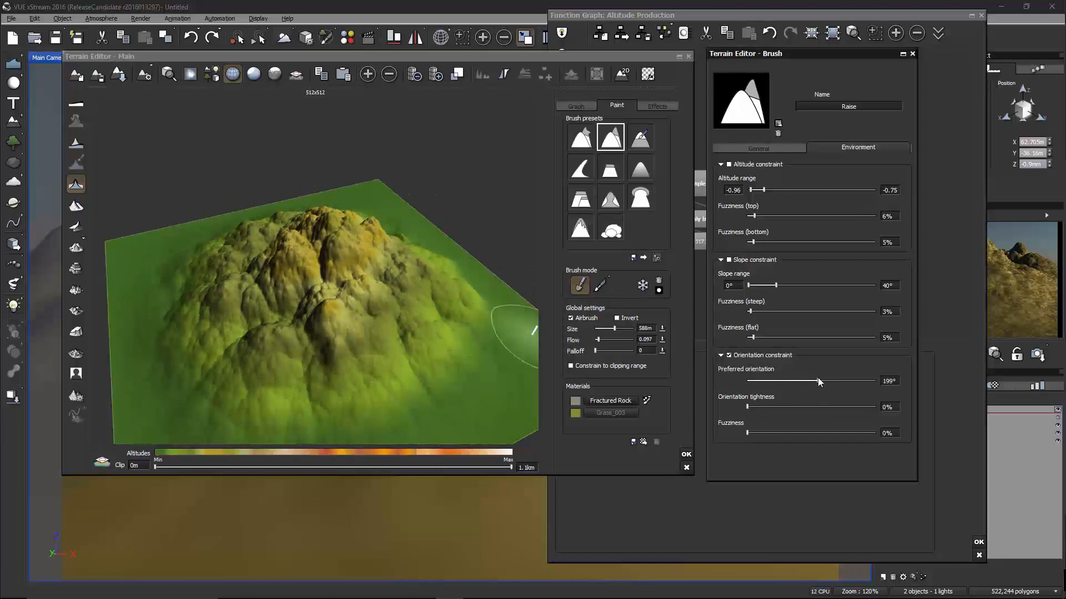
left_click_drag(768, 401, 807, 401)
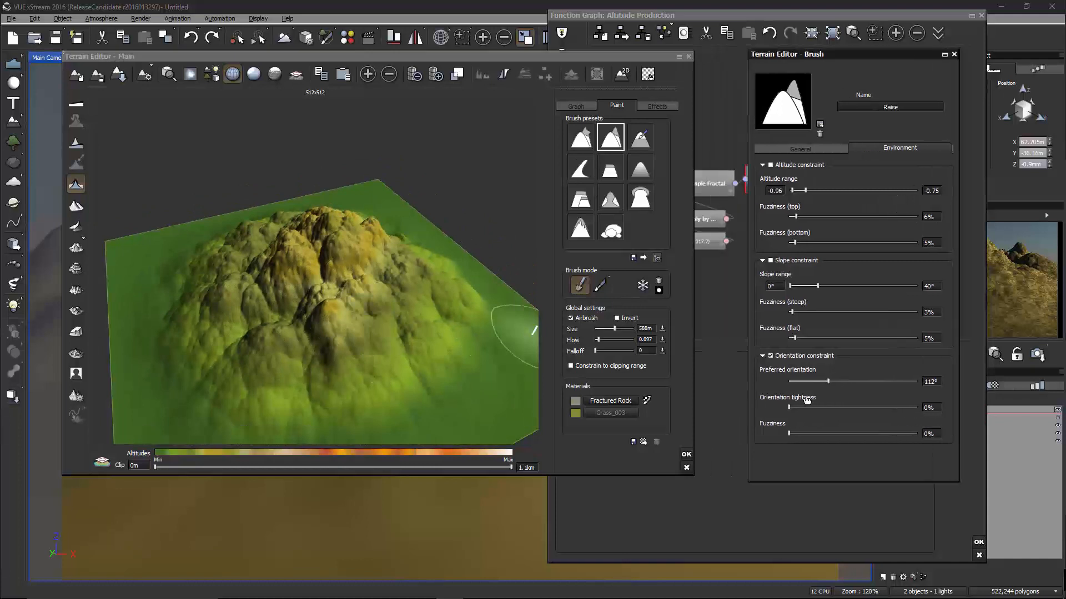
Set the orientation tightness to 57%, the orientation fuzziness to 31%, and the preferred orientation to 99°.
left_click(832, 408)
left_click_drag(858, 449, 797, 452)
left_click_drag(772, 409, 799, 410)
left_click(830, 410)
left_click_drag(728, 436, 774, 443)
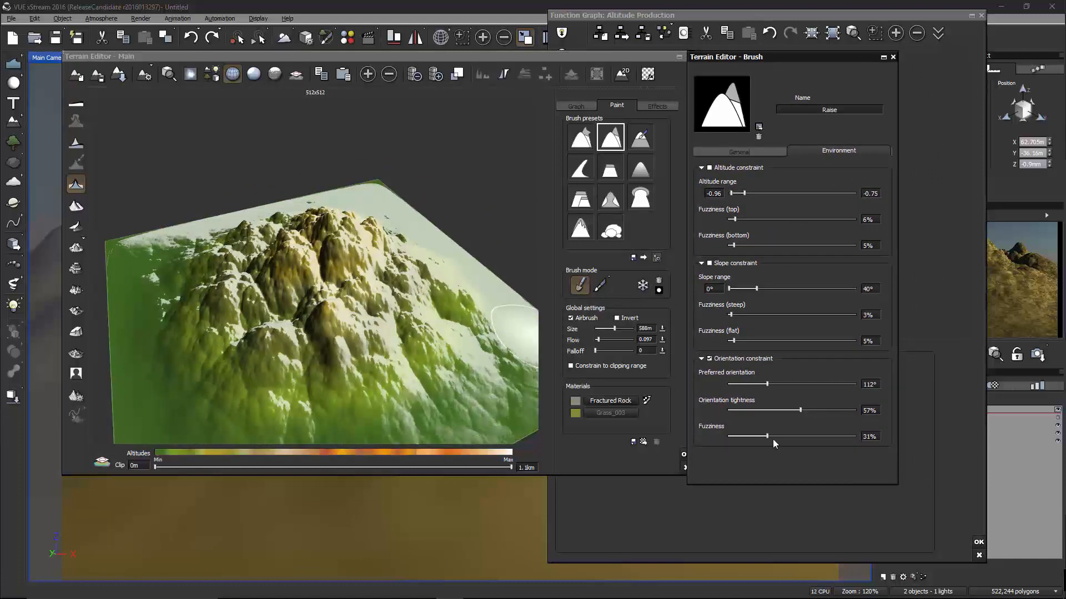
mouse_move(794, 386)
left_mouse_down()
mouse_move(827, 385)
mouse_move(763, 387)
left_mouse_up()
Apply the orientation-constrained Raise brush to the ridges on the mountain's lower flank.
mouse_move(430, 347)
right_mouse_down()
mouse_move(553, 346)
mouse_move(628, 323)
right_mouse_up()
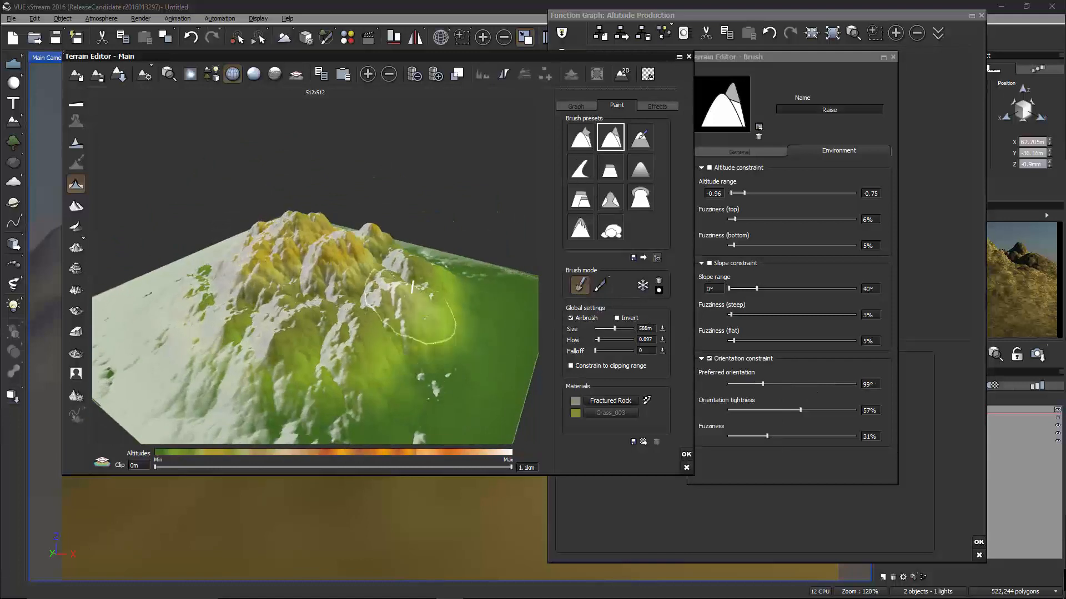
scroll(407, 333, "up", 3)
scroll(408, 332, "up", 2)
right_click_drag(408, 333, 397, 305)
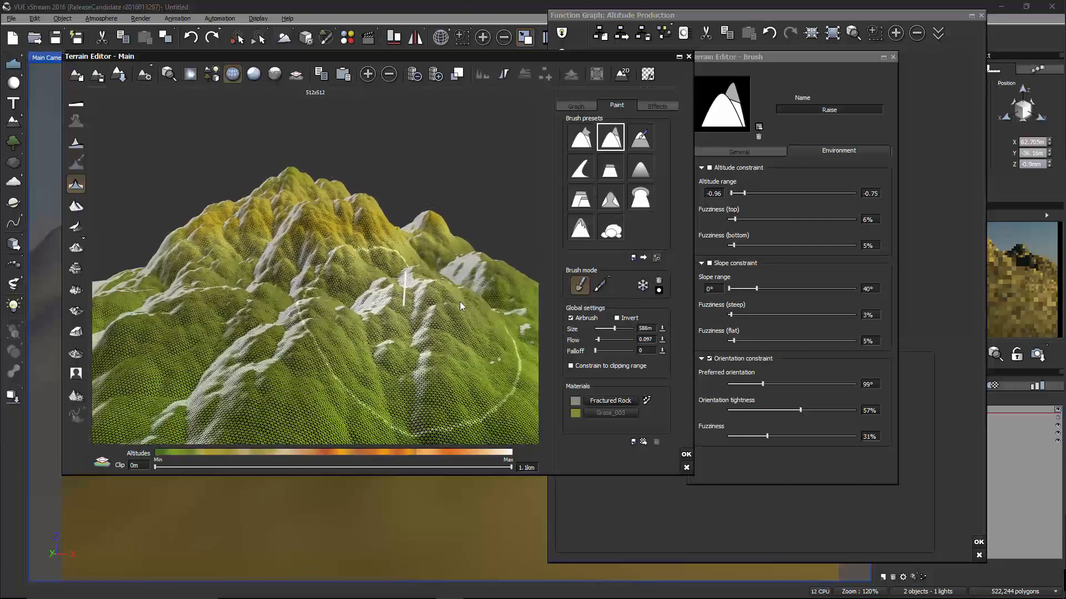
left_click(409, 367)
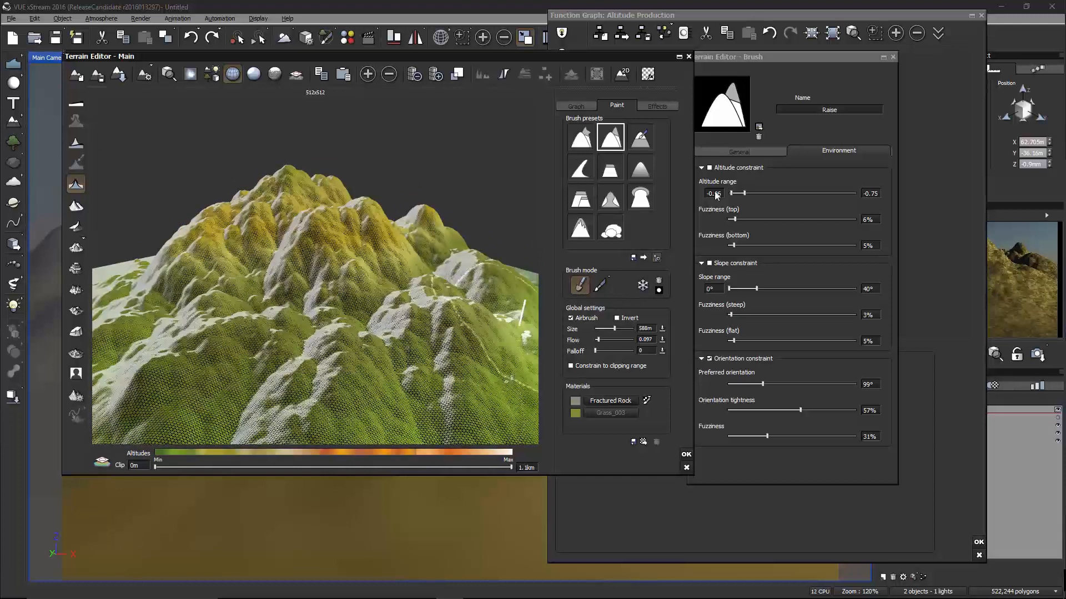
Turn off the orientation constraint and return to the Raise brush's general settings.
left_click(804, 178)
left_click_drag(816, 54, 823, 53)
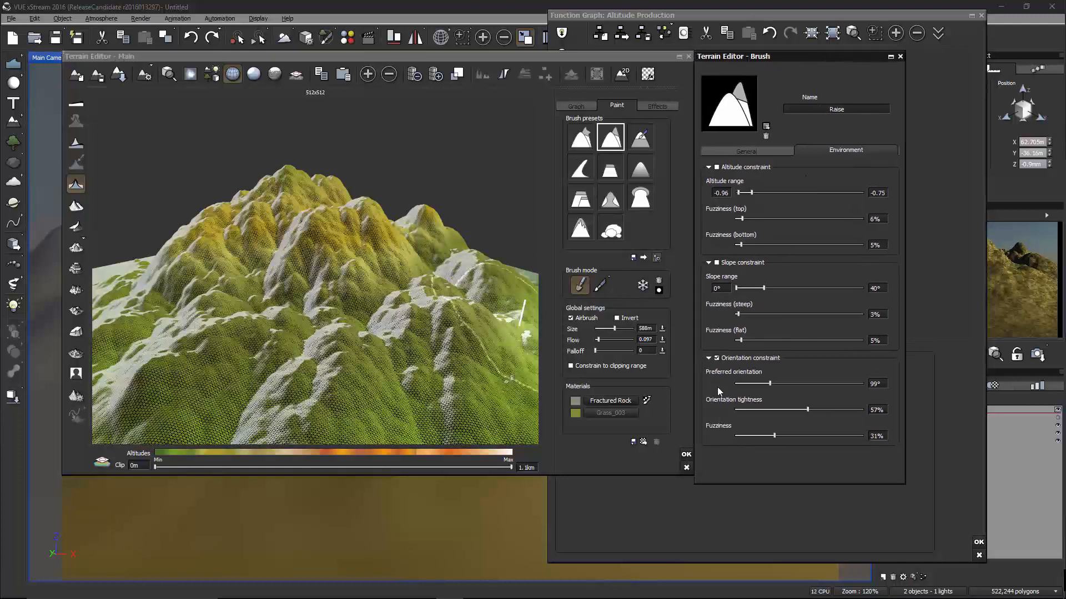
left_click(725, 359)
left_click(738, 151)
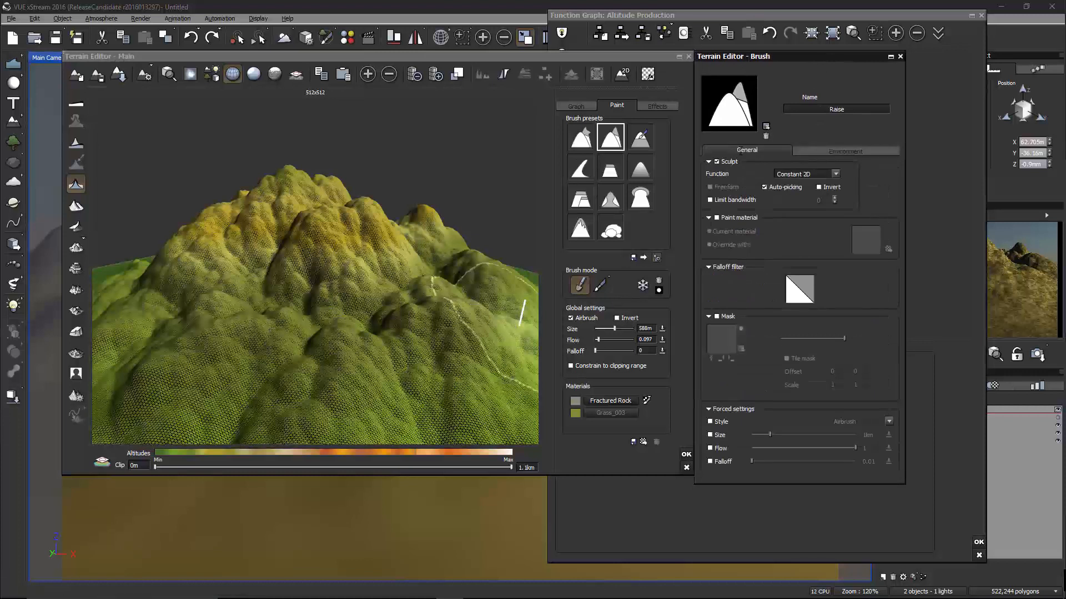
Restrict the terrain to 2D sculpting and set the Raise brush's sculpt function to Altitude.
mouse_move(333, 260)
right_mouse_down()
mouse_move(377, 259)
mouse_move(422, 233)
right_mouse_up()
left_click(836, 174)
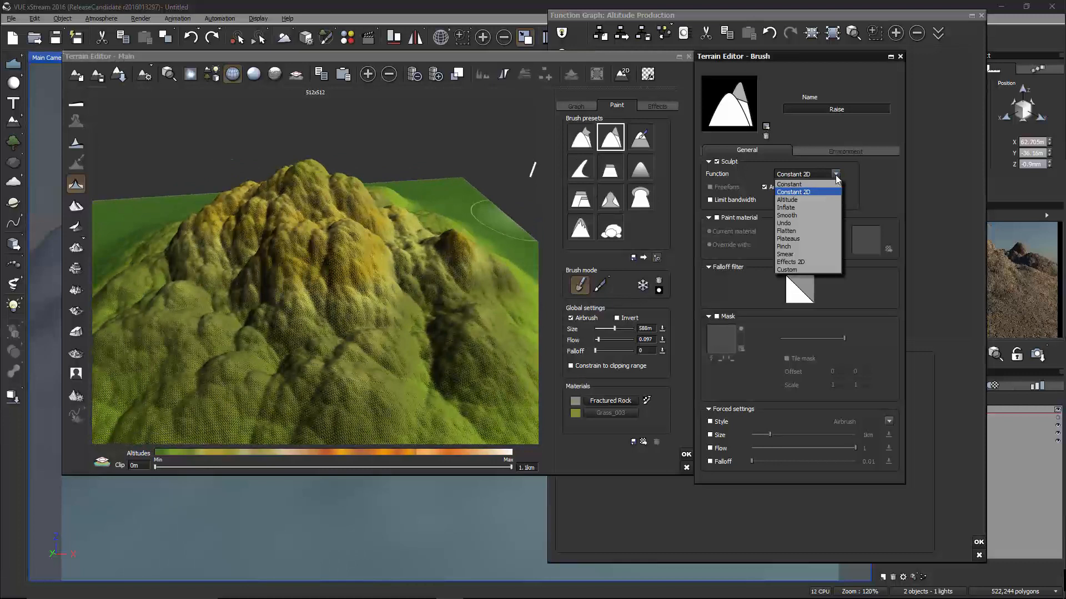
left_click(855, 173)
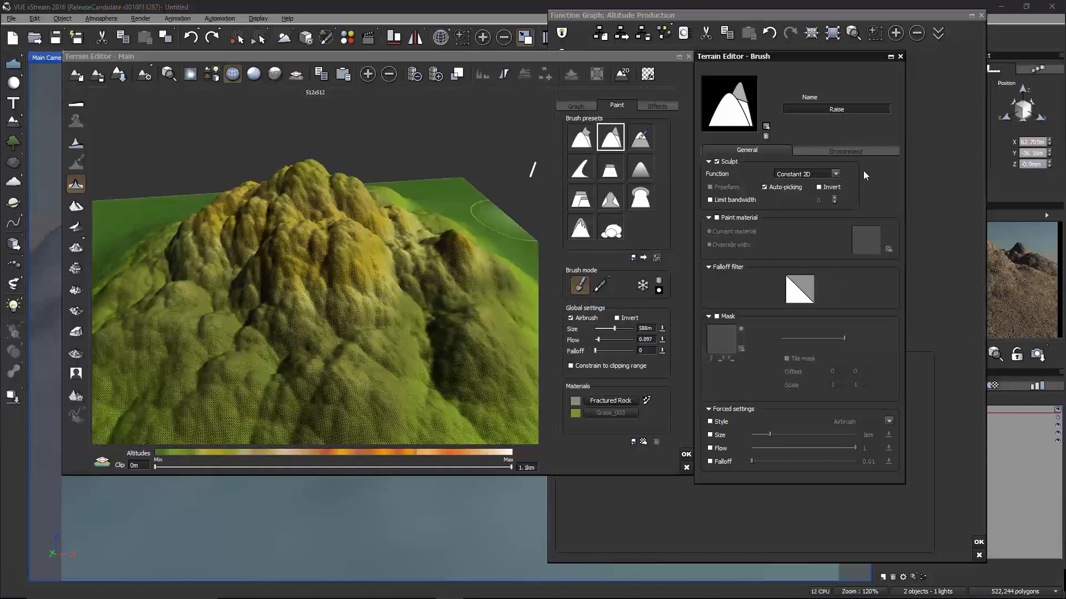
left_click(623, 73)
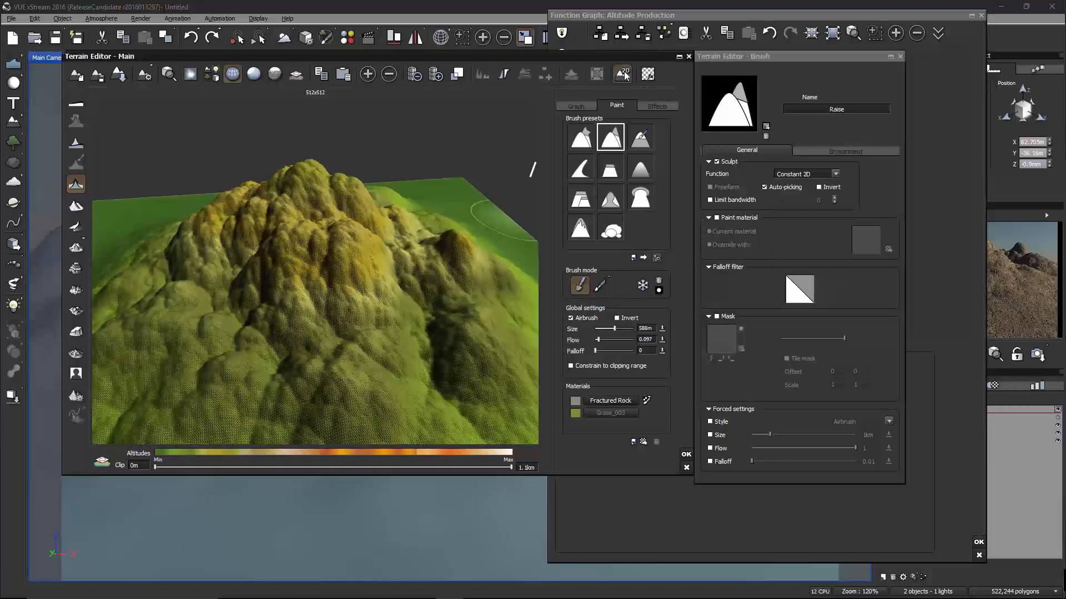
left_click(836, 174)
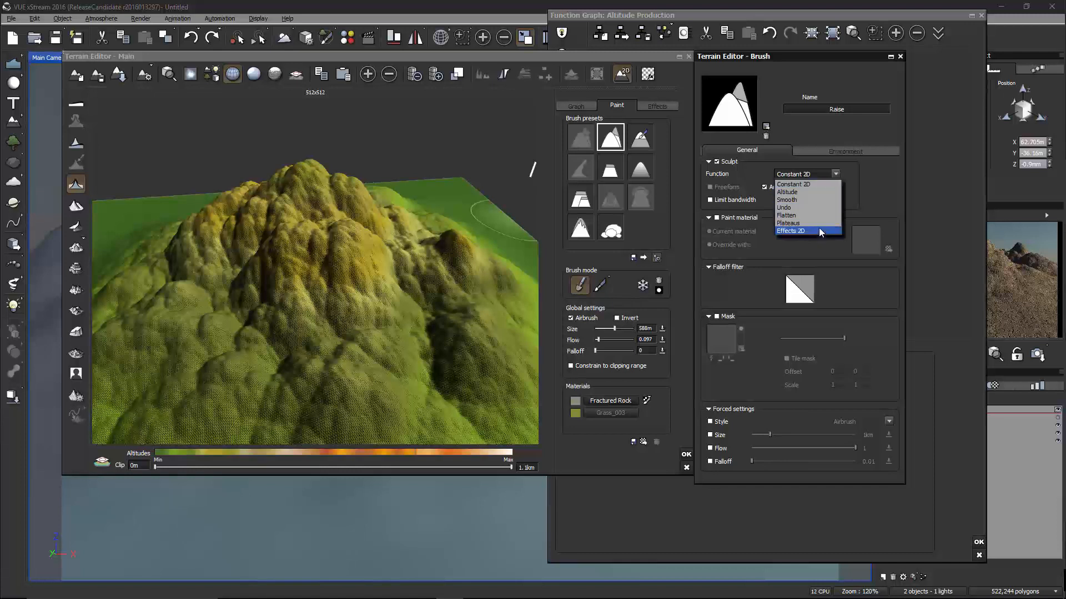
left_click(828, 192)
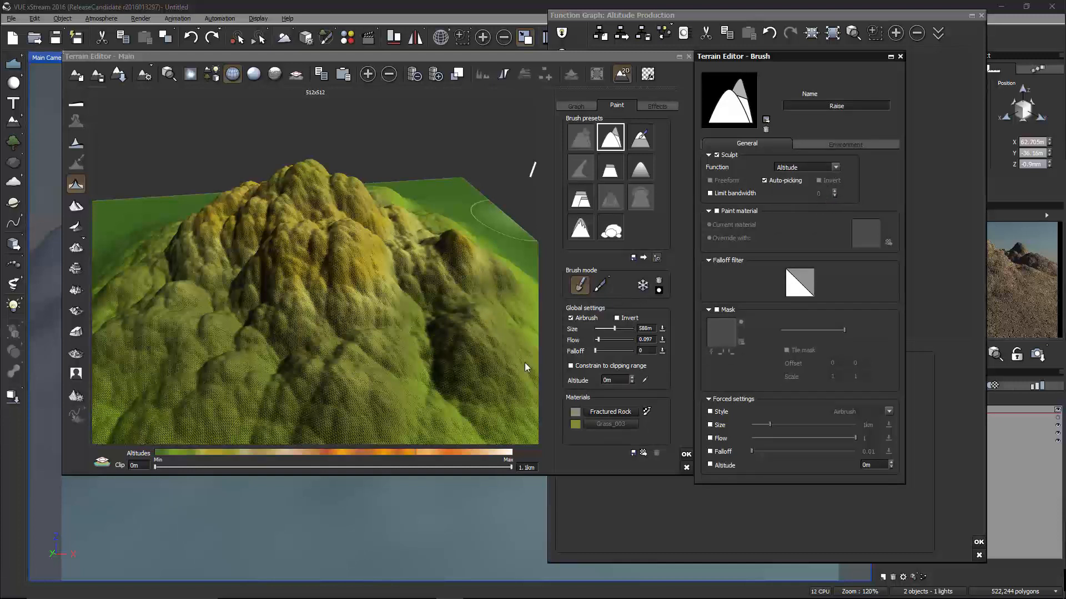
Pick 124.85 m as the brush's target altitude from a point on the mountain's flank.
left_click(645, 380)
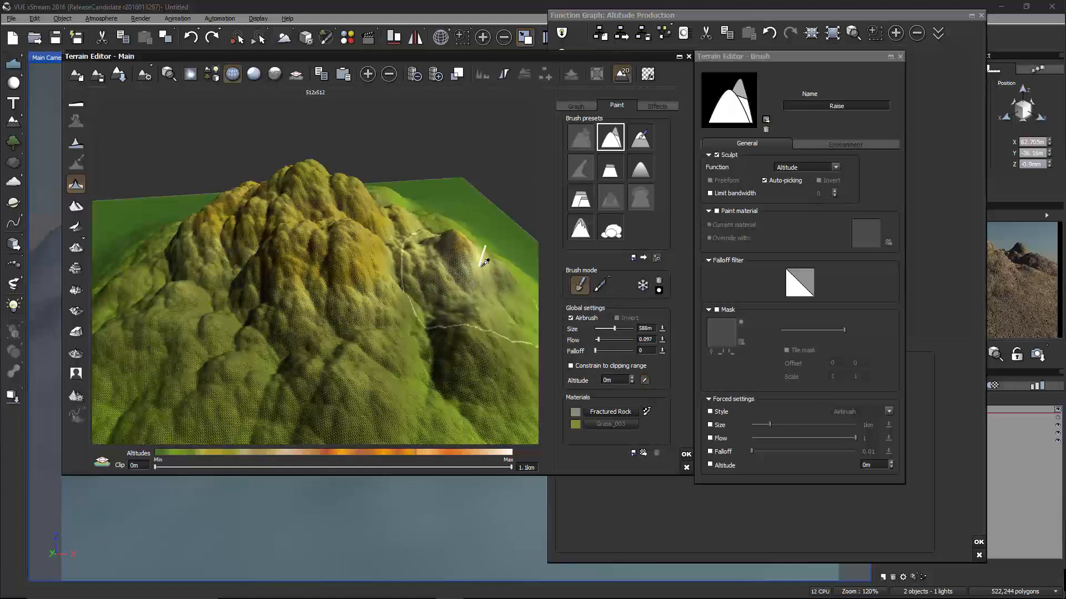
mouse_move(489, 266)
right_mouse_down()
mouse_move(483, 311)
mouse_move(403, 321)
mouse_move(436, 294)
mouse_move(397, 333)
mouse_move(341, 315)
mouse_move(382, 331)
mouse_move(510, 313)
right_mouse_up()
left_click(433, 312)
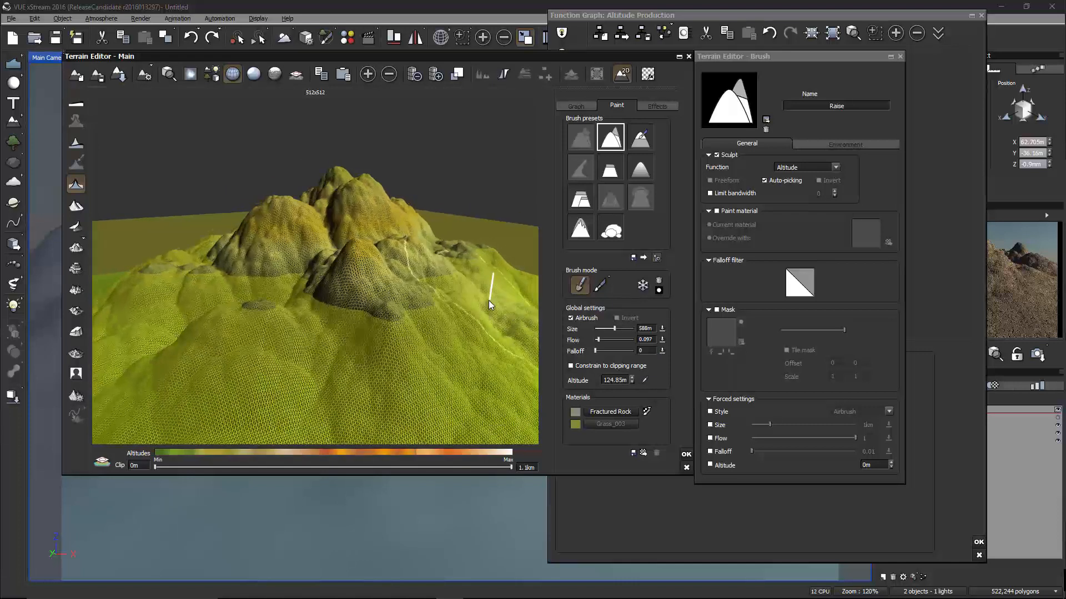
mouse_move(474, 320)
right_mouse_down()
mouse_move(518, 353)
mouse_move(507, 351)
right_mouse_up()
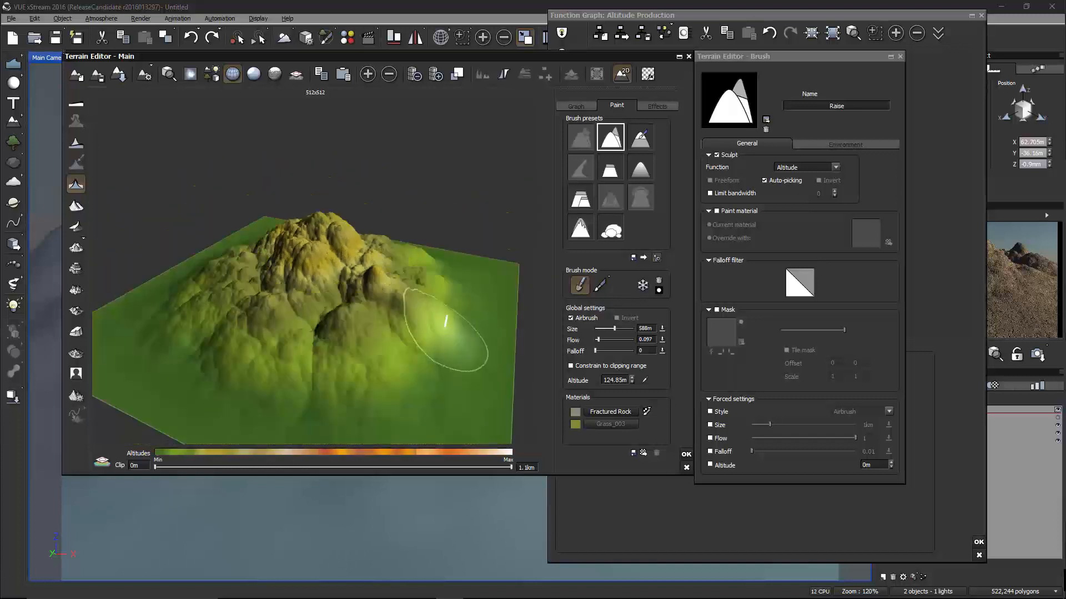
right_click_drag(464, 341, 409, 335)
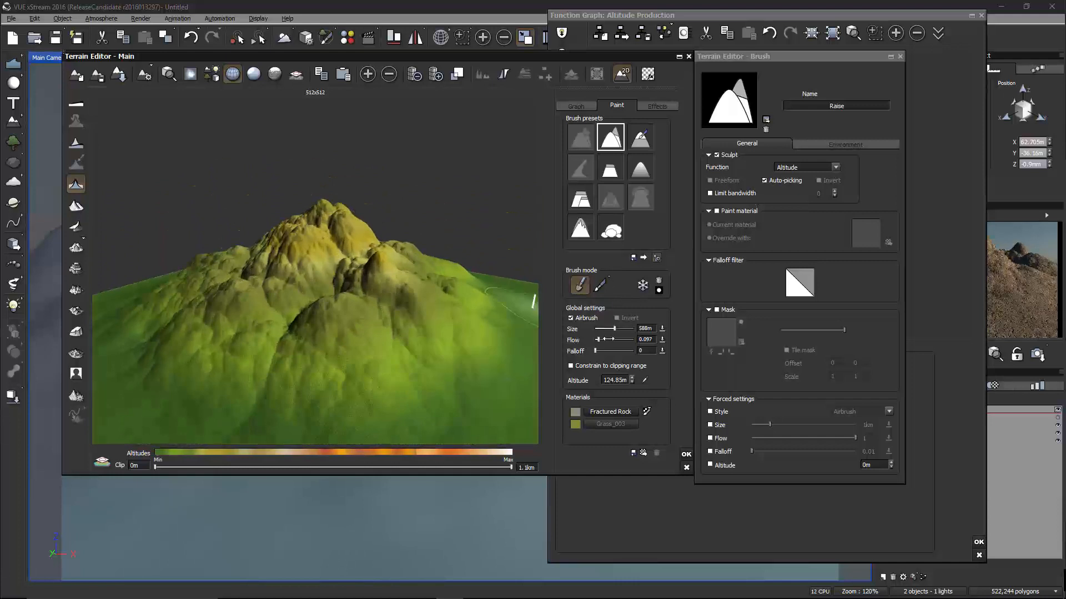
Turn off airbrushing, set the flow to 0.843, and sculpt the mountain's flanks towards the picked altitude.
left_click_drag(618, 340, 621, 340)
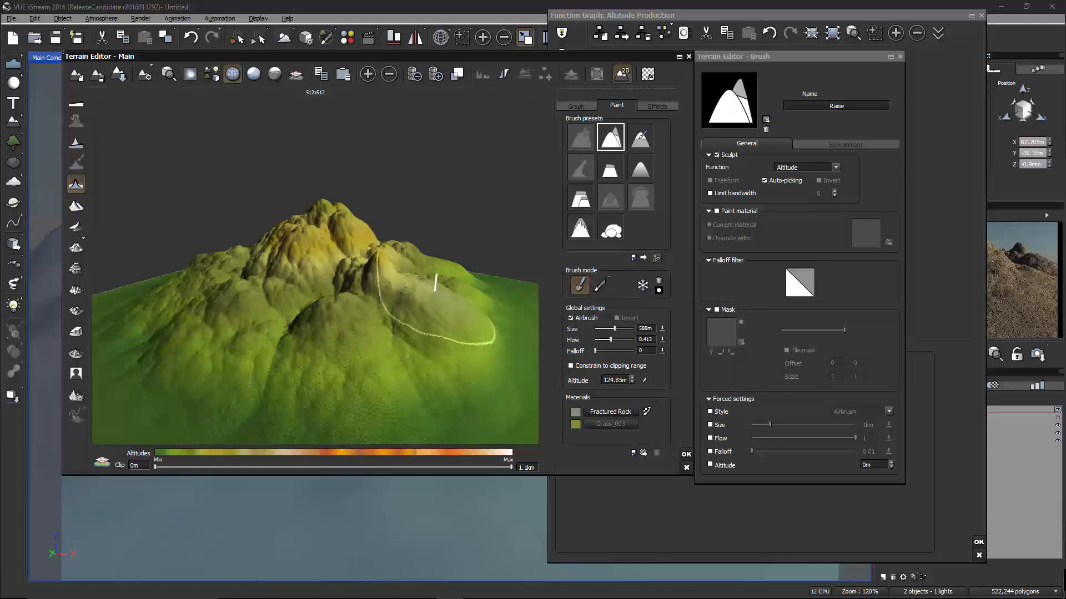
left_click(595, 319)
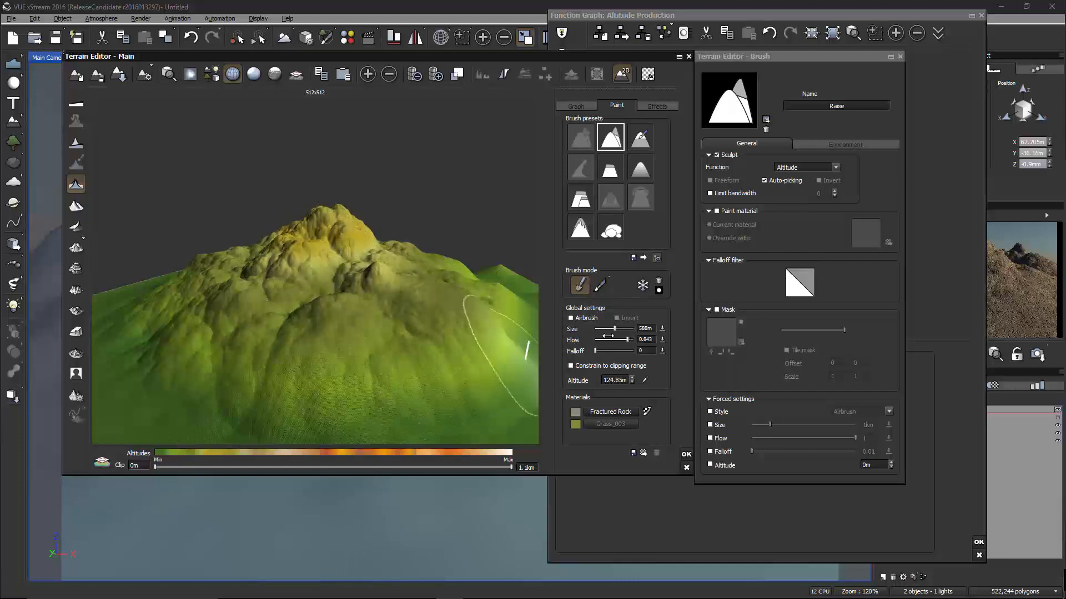
left_click_drag(293, 290, 281, 302)
right_click_drag(291, 342, 333, 338)
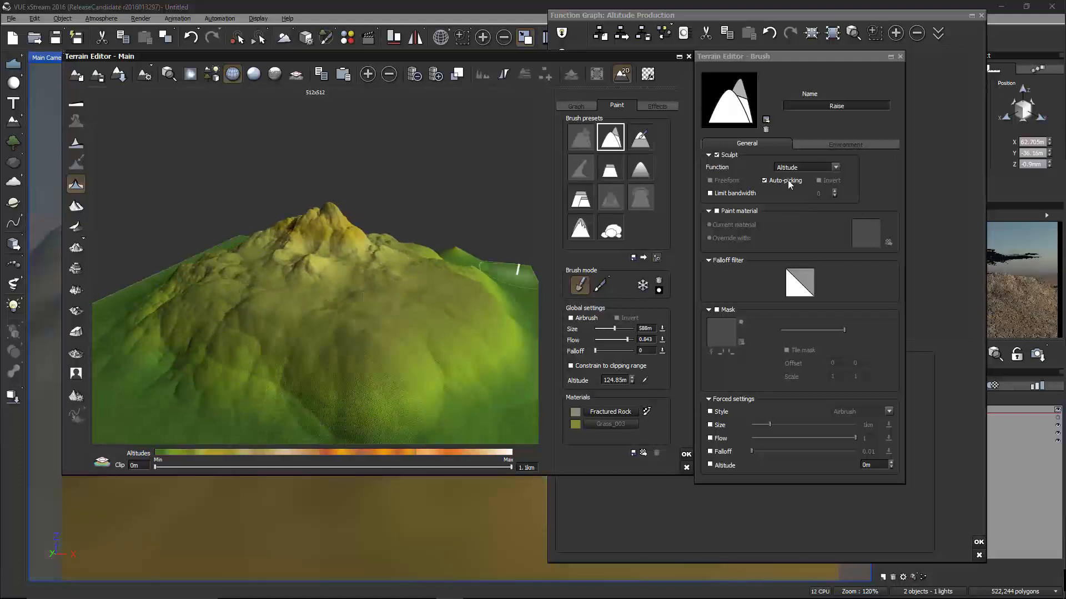
Set the Raise brush's sculpt function to Smooth and brush over the mountain's front flank.
left_click(820, 164)
left_click(820, 192)
mouse_move(372, 353)
left_mouse_down()
mouse_move(354, 300)
mouse_move(296, 328)
mouse_move(311, 310)
left_mouse_up()
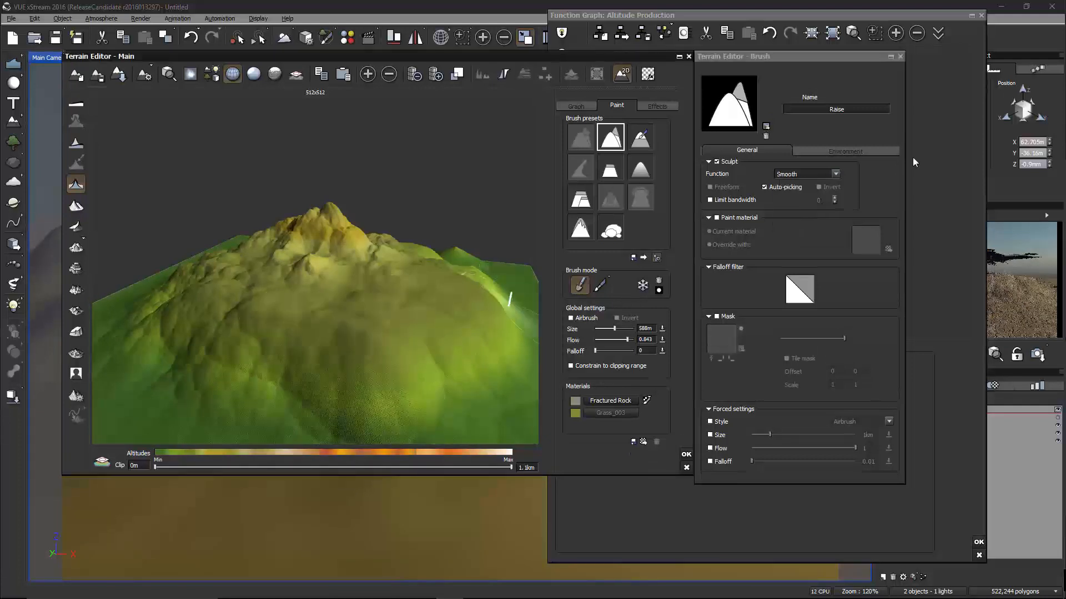
Set the Raise brush's sculpt function to Undo and brush over the front flank.
left_click(835, 174)
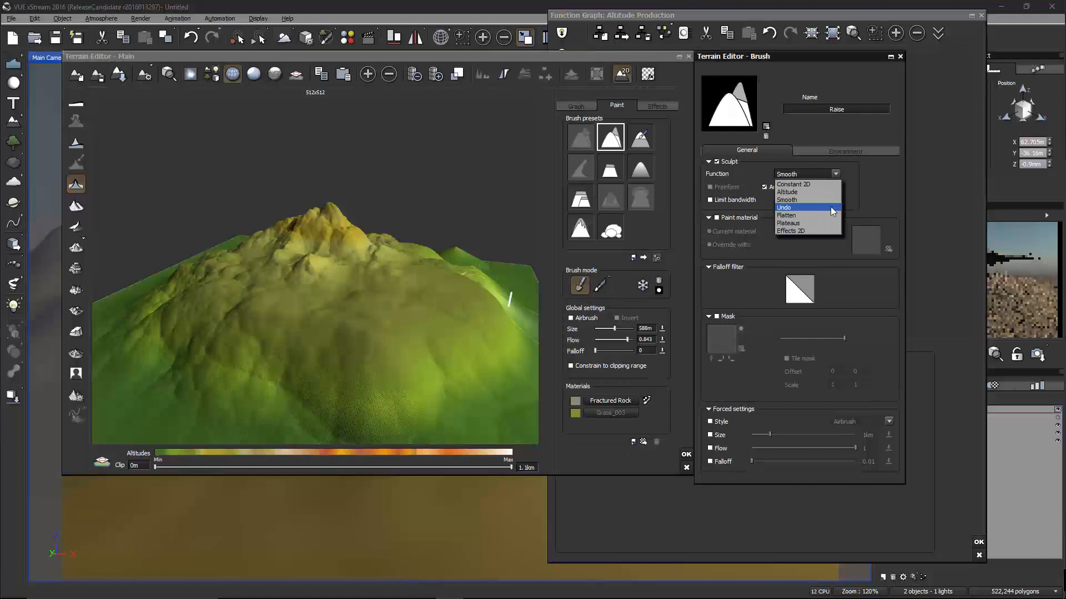
left_click(791, 216)
mouse_move(314, 295)
left_mouse_down()
mouse_move(368, 311)
mouse_move(357, 344)
mouse_move(345, 329)
left_mouse_up()
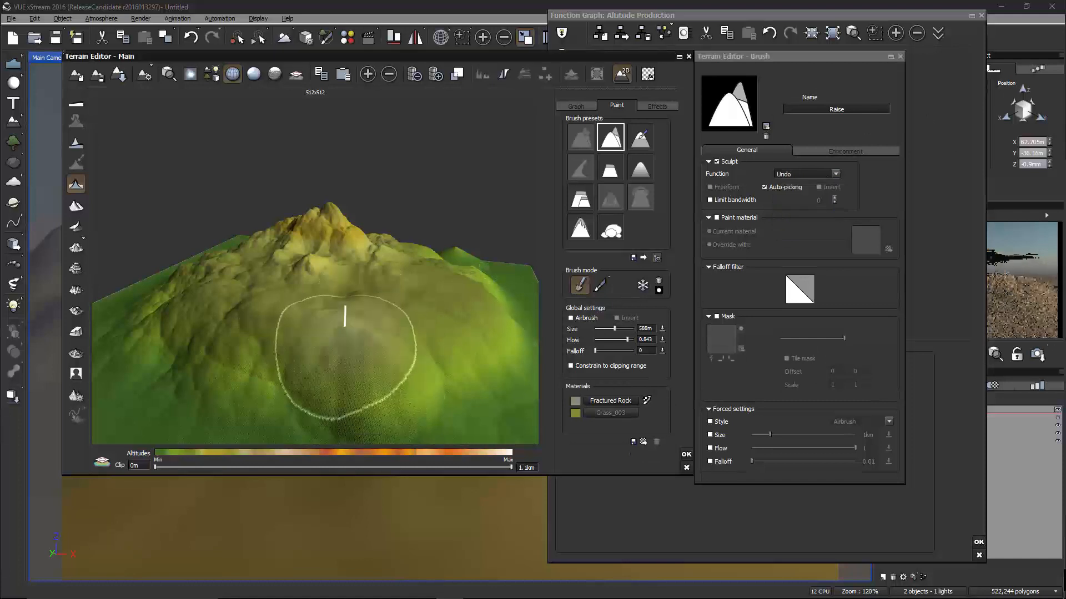
Set the brush size to 907 m and the flow to 1, and brush the Undo function across several sides of the mountain.
left_click_drag(628, 328, 631, 328)
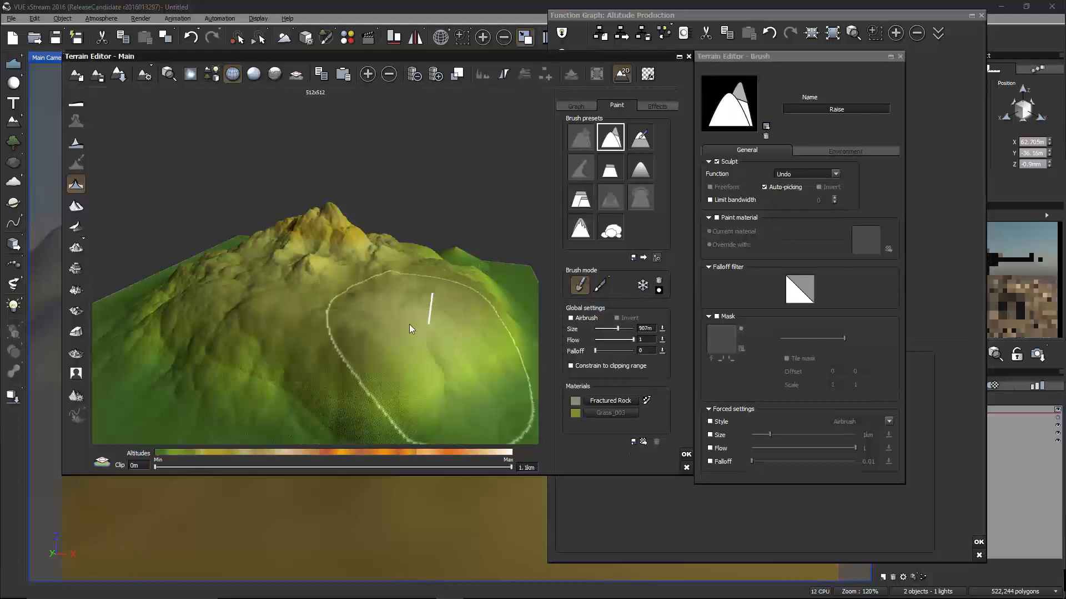
mouse_move(410, 323)
left_mouse_down()
mouse_move(319, 276)
mouse_move(280, 315)
mouse_move(309, 301)
mouse_move(336, 309)
left_mouse_up()
right_click_drag(336, 310, 389, 316)
mouse_move(389, 317)
left_mouse_down()
mouse_move(371, 310)
mouse_move(347, 257)
left_mouse_up()
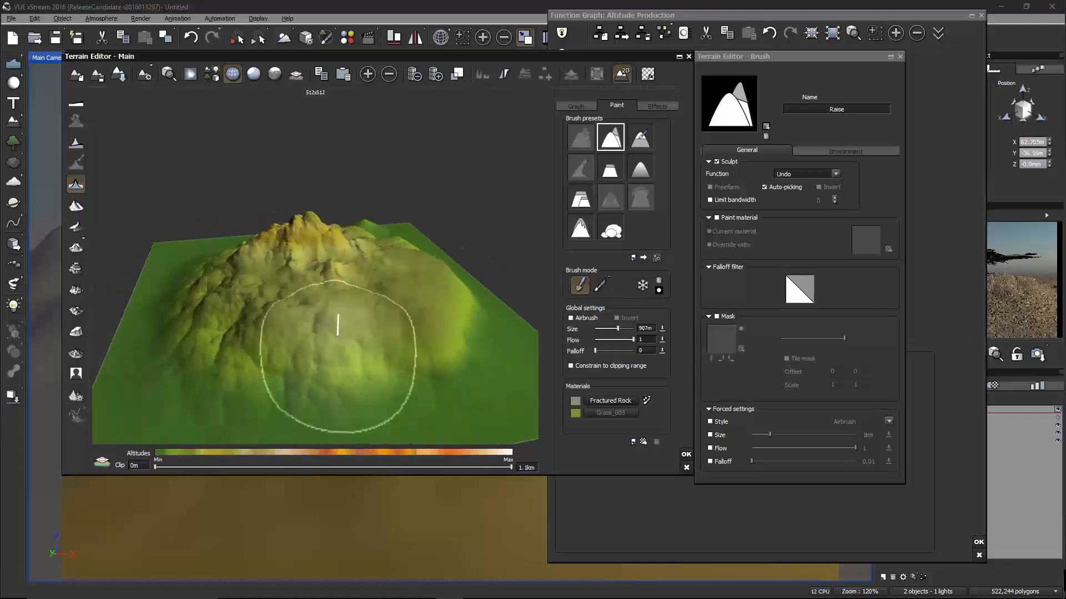
mouse_move(477, 281)
left_mouse_down()
mouse_move(440, 352)
mouse_move(373, 333)
mouse_move(395, 297)
left_mouse_up()
right_click_drag(402, 347, 272, 340)
Set the Raise brush's sculpt function to Plateaus and brush over the mountain's slopes from different sides.
left_click(811, 174)
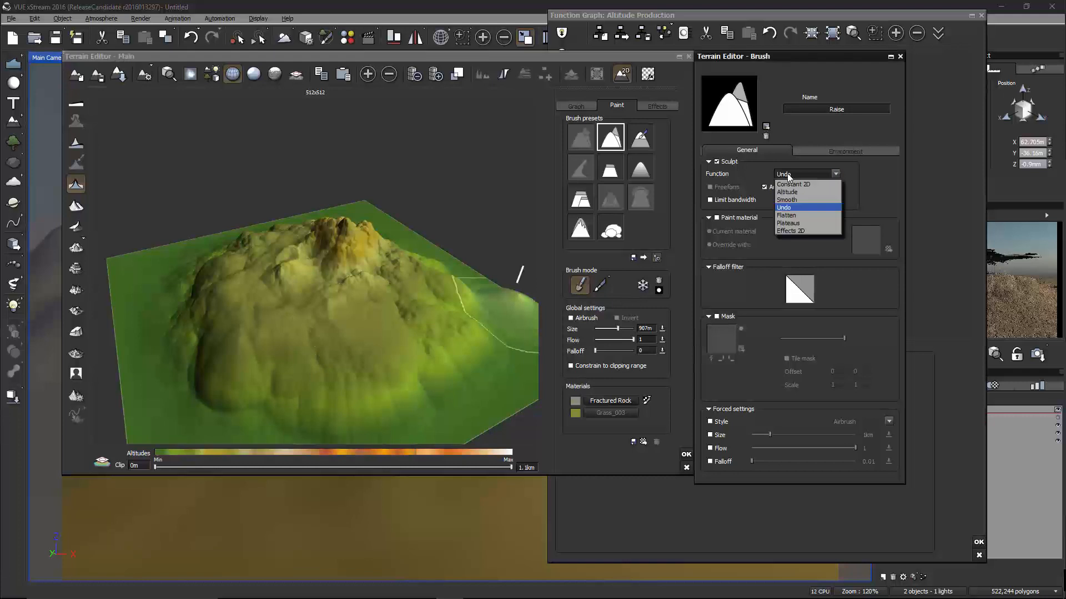
left_click(808, 222)
mouse_move(332, 299)
left_mouse_down()
mouse_move(231, 309)
mouse_move(226, 288)
mouse_move(488, 314)
mouse_move(468, 325)
mouse_move(469, 309)
mouse_move(393, 298)
mouse_move(423, 333)
mouse_move(419, 312)
left_mouse_up()
right_click_drag(424, 338, 265, 358)
mouse_move(428, 352)
left_mouse_down()
mouse_move(435, 333)
mouse_move(380, 357)
mouse_move(419, 349)
left_mouse_up()
mouse_move(419, 349)
right_mouse_down()
mouse_move(500, 335)
mouse_move(467, 338)
right_mouse_up()
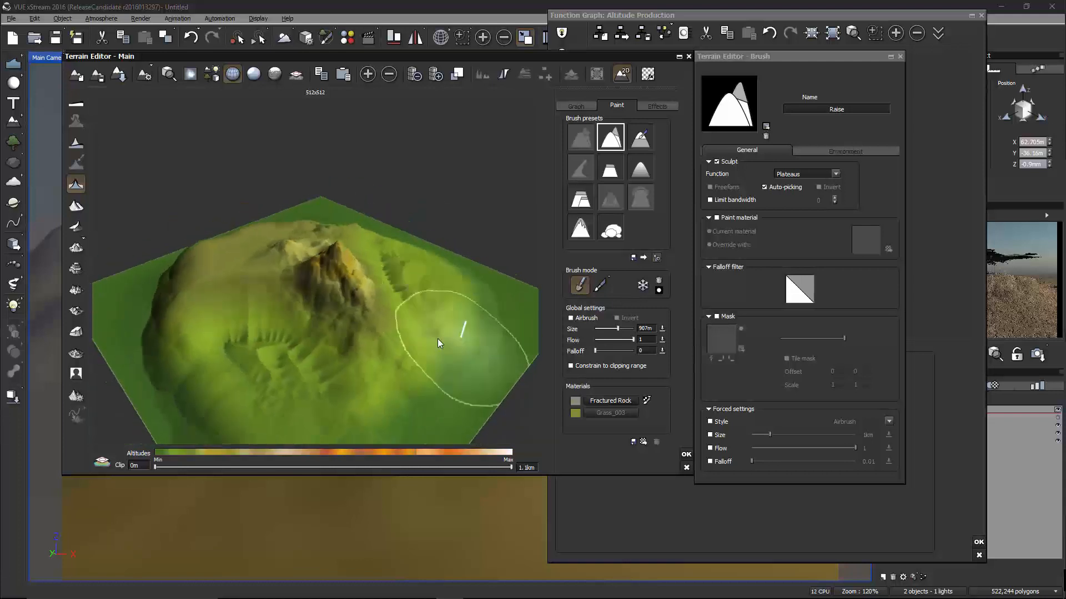
Undo the last Plateaus brush strokes and check the mountain from other sides.
key("ctrl+z")
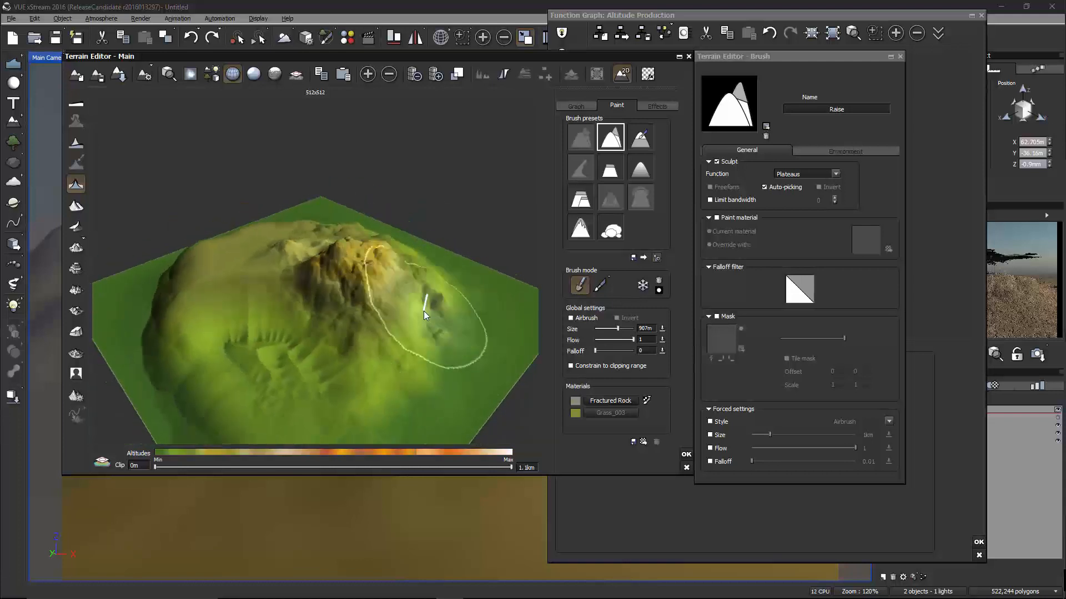
key("ctrl+z")
key("ctrl+z")
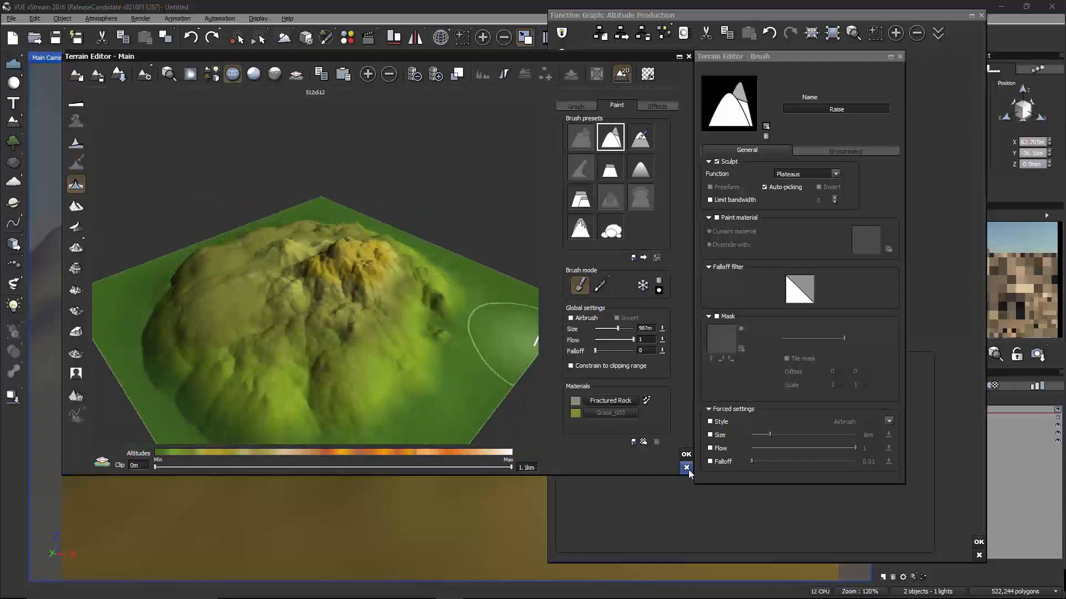
mouse_move(329, 247)
right_mouse_down()
mouse_move(350, 266)
mouse_move(431, 232)
mouse_move(432, 247)
right_mouse_up()
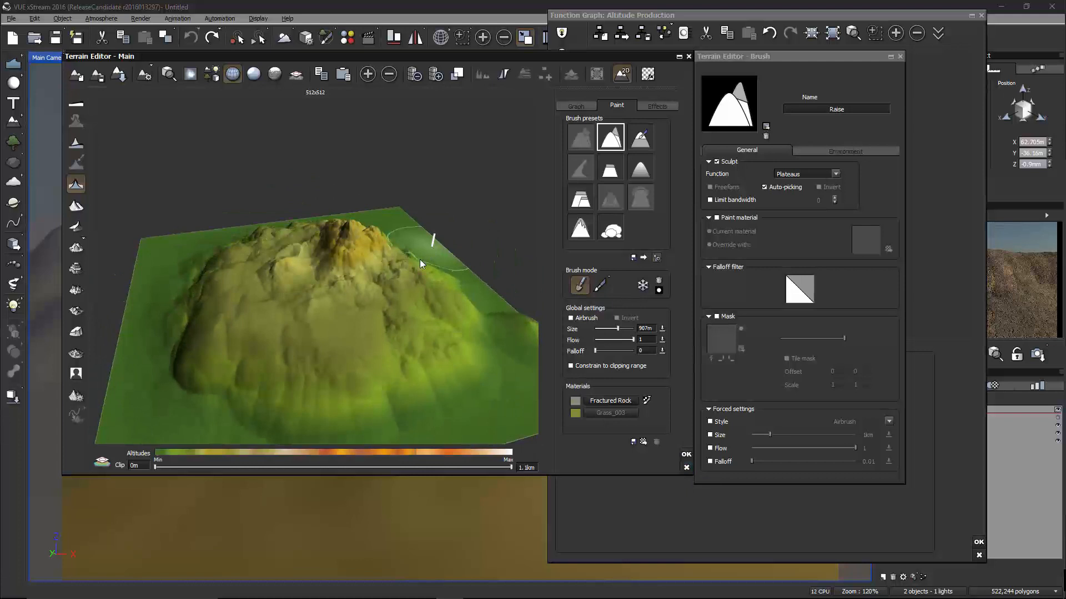
right_click_drag(282, 294, 411, 317)
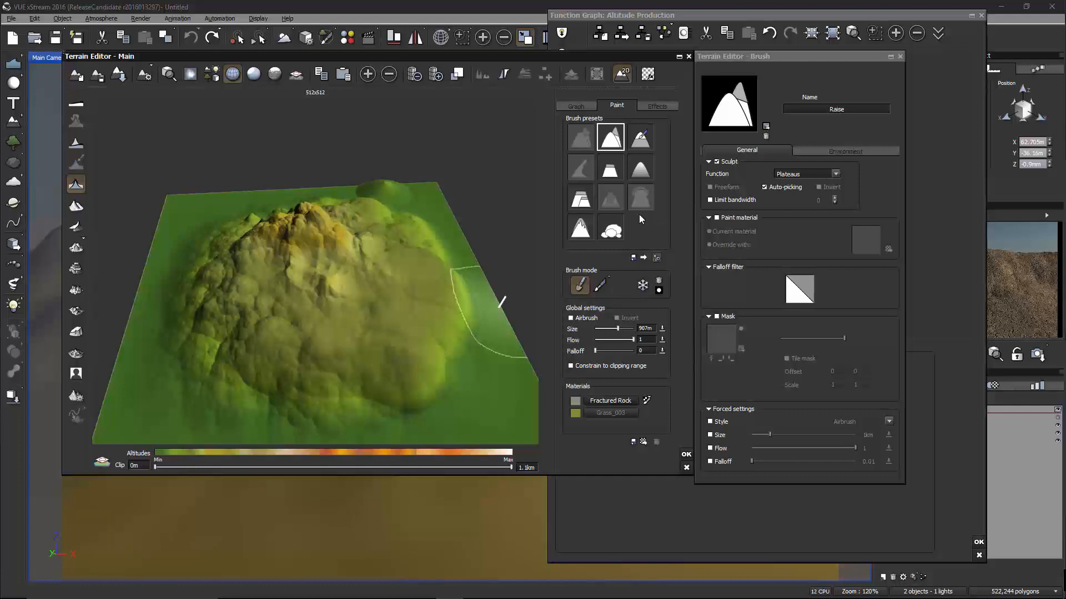
Copy the terrain's altitude production function and close the Terrain Editor without applying the edits.
left_click(574, 107)
right_click(614, 158)
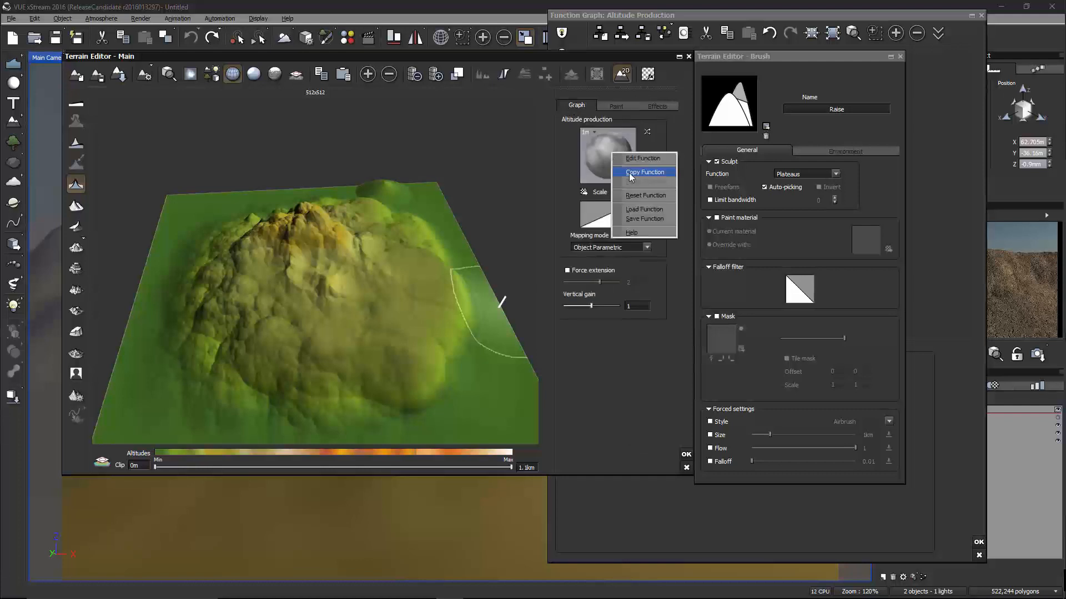
left_click(631, 175)
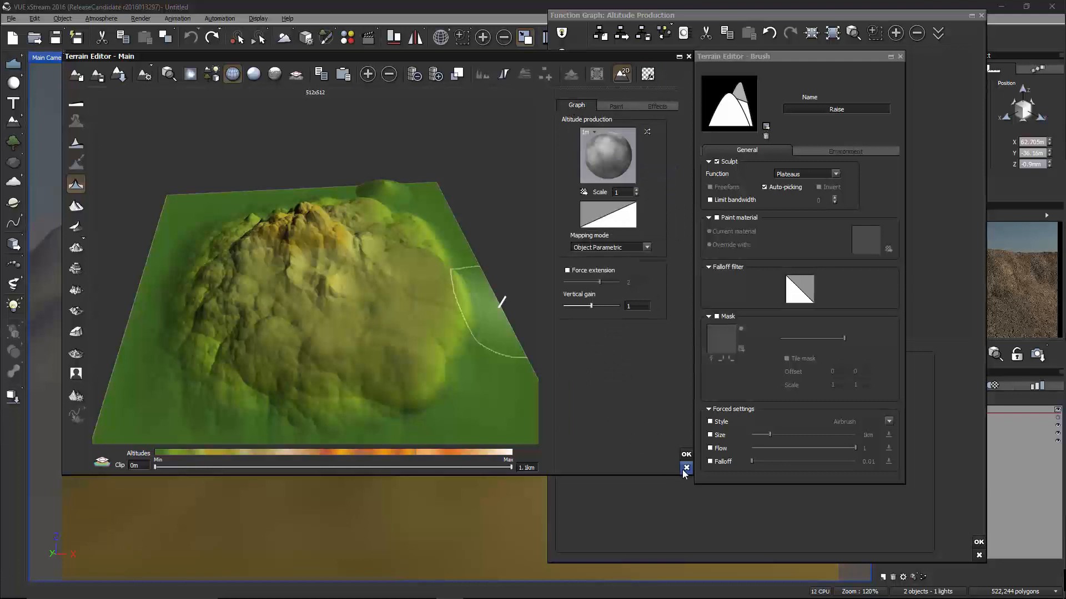
left_click(686, 468)
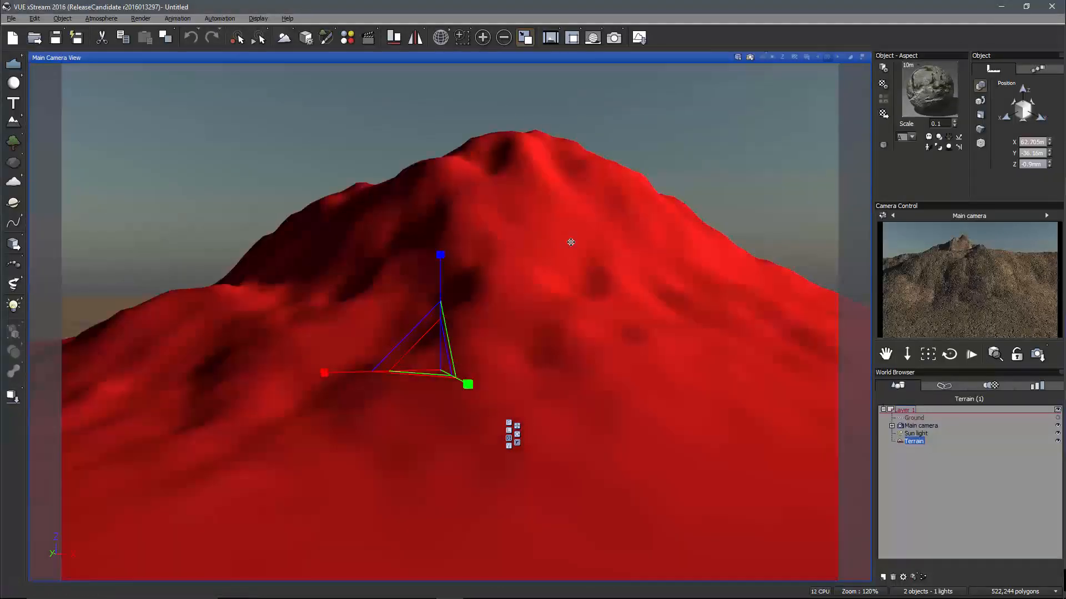
Nudge the terrain upward in the camera view, reopen it in the Terrain Editor, and open the altitude production function's options.
mouse_move(571, 241)
left_mouse_down()
mouse_move(566, 233)
mouse_move(574, 259)
mouse_move(573, 222)
mouse_move(573, 231)
left_mouse_up()
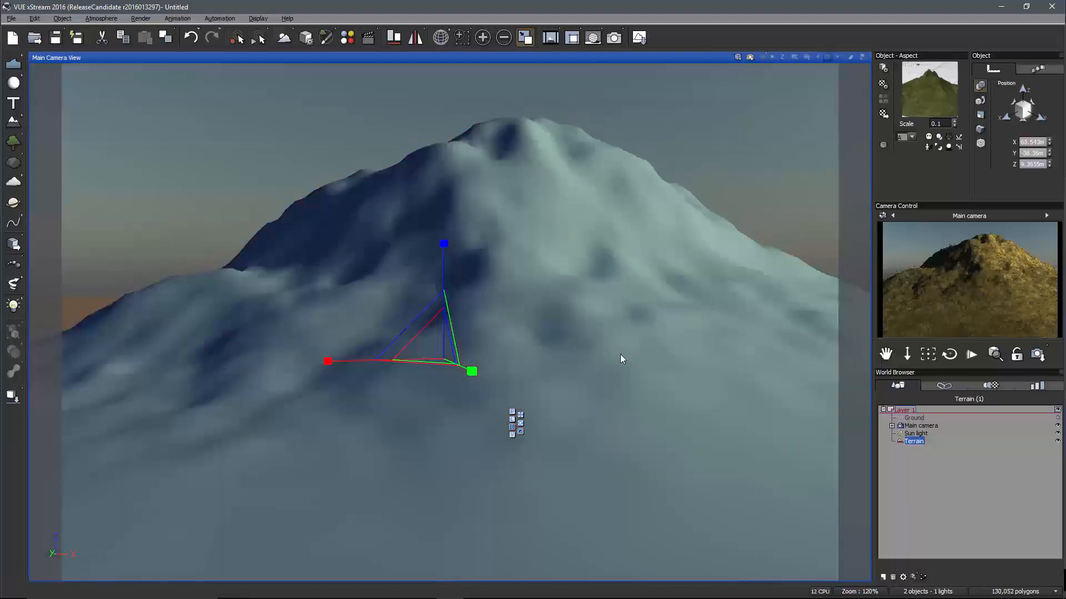
double_click(620, 354)
left_click(606, 146)
right_click(605, 141)
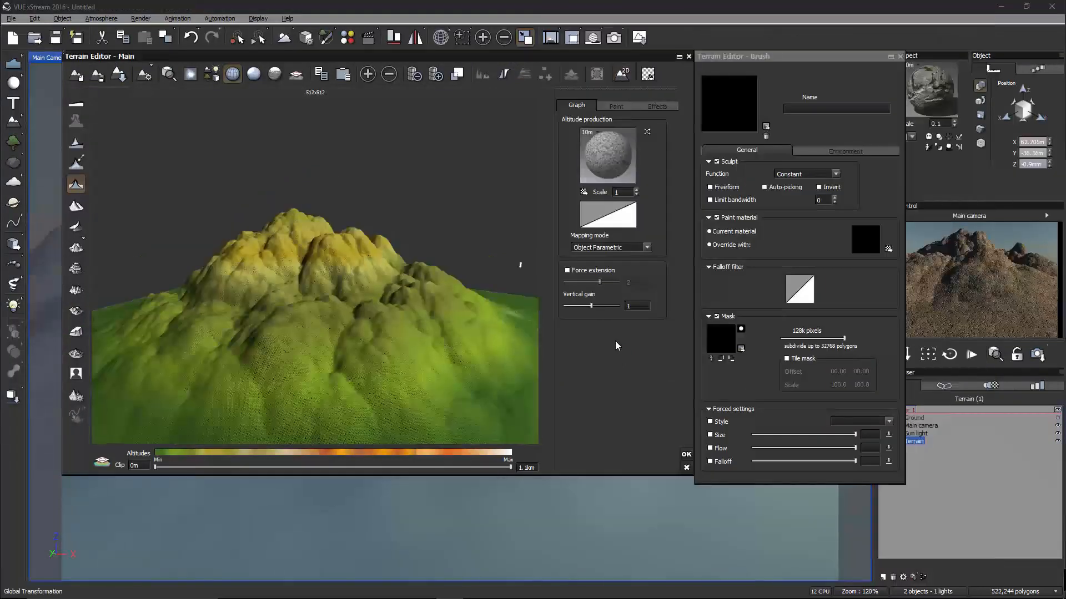
Select the Paint Material brush preset with Fractured Rock as the material to paint.
mouse_move(356, 287)
right_mouse_down()
mouse_move(441, 310)
mouse_move(299, 298)
mouse_move(295, 279)
mouse_move(231, 307)
right_mouse_up()
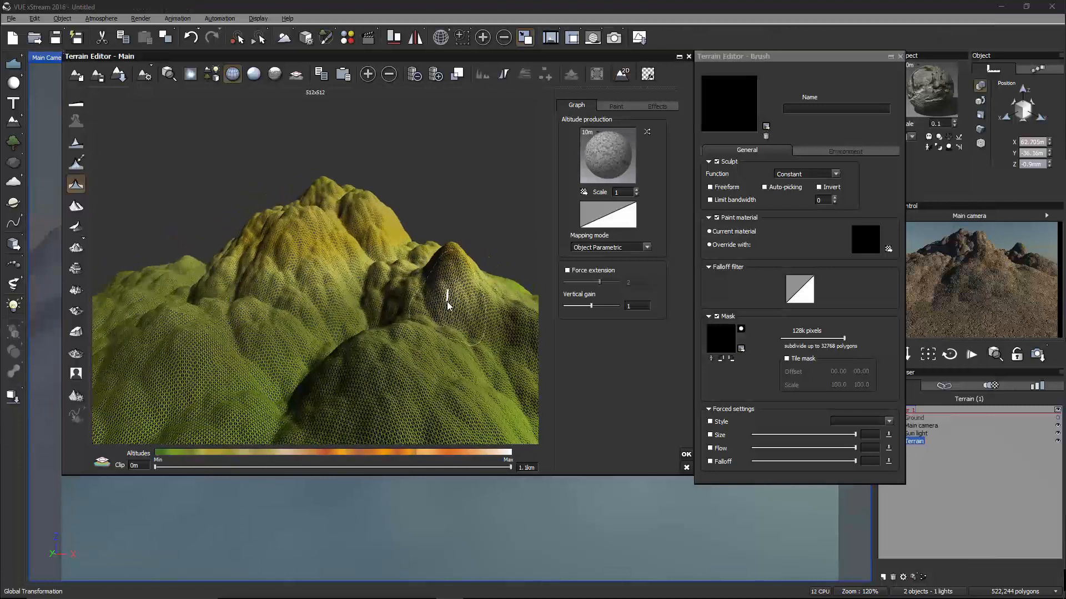
right_click_drag(442, 305, 499, 341)
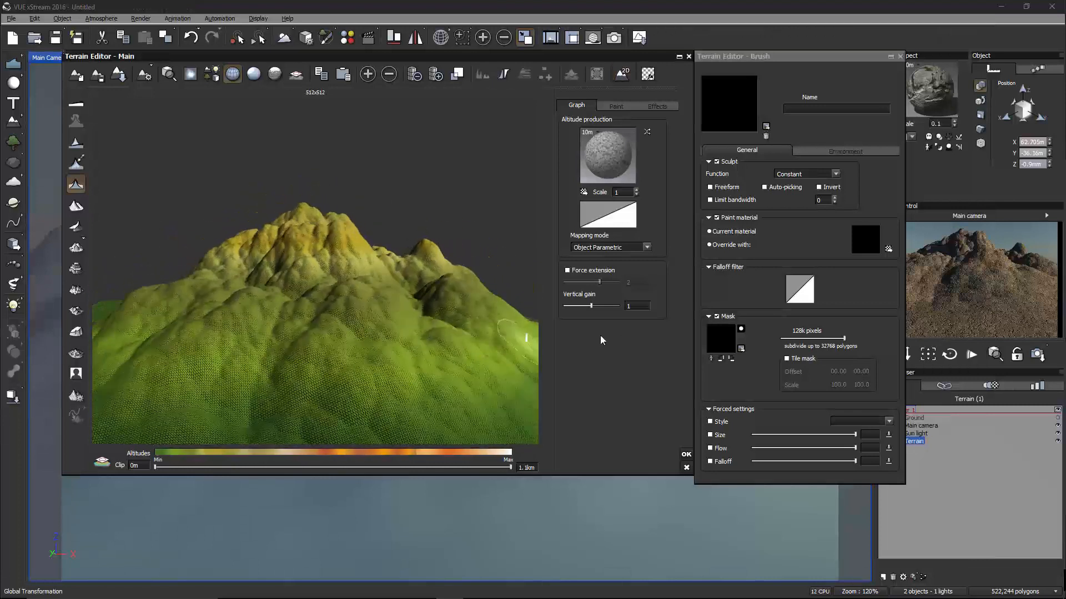
left_click(615, 106)
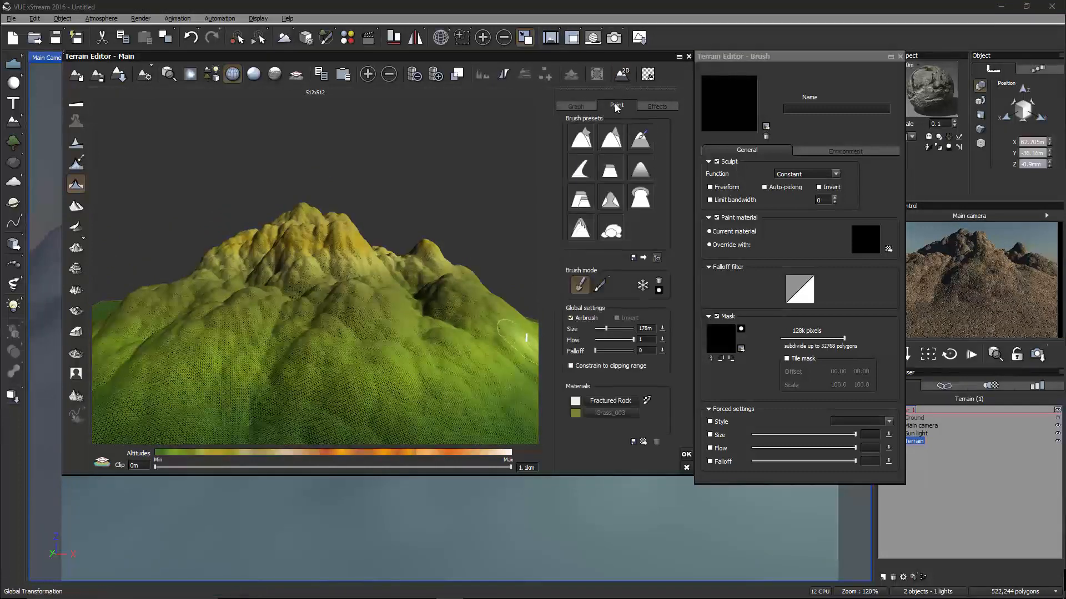
left_click(625, 401)
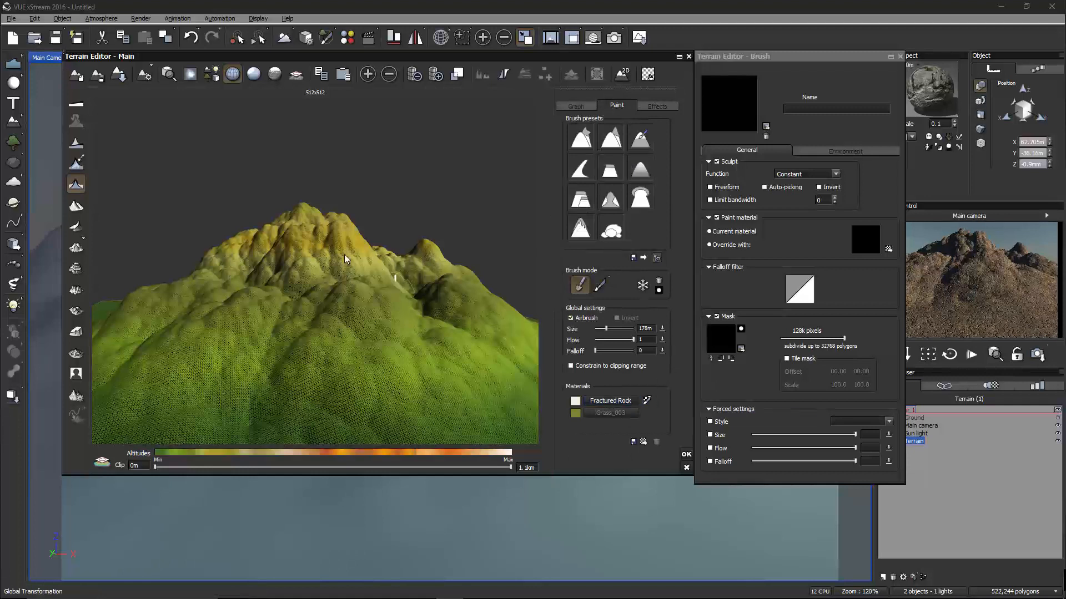
left_click(632, 141)
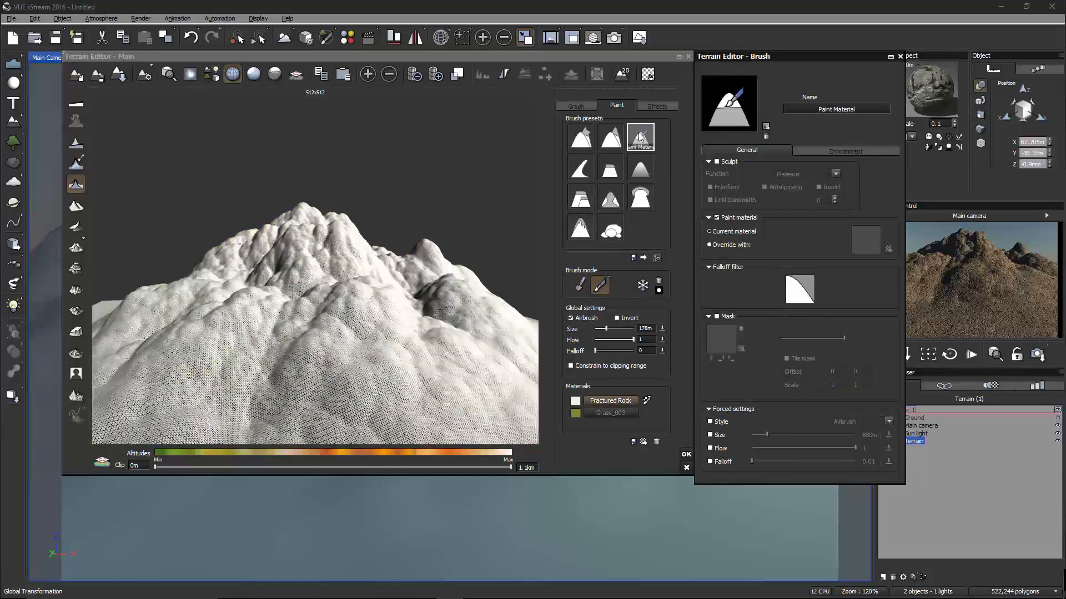
Turn off airbrushing, enable Invert with size 2.2 km and falloff 0.913, and brush Fractured Rock off the whole terrain.
mouse_move(388, 302)
right_mouse_down()
mouse_move(412, 232)
mouse_move(370, 309)
mouse_move(382, 312)
right_mouse_up()
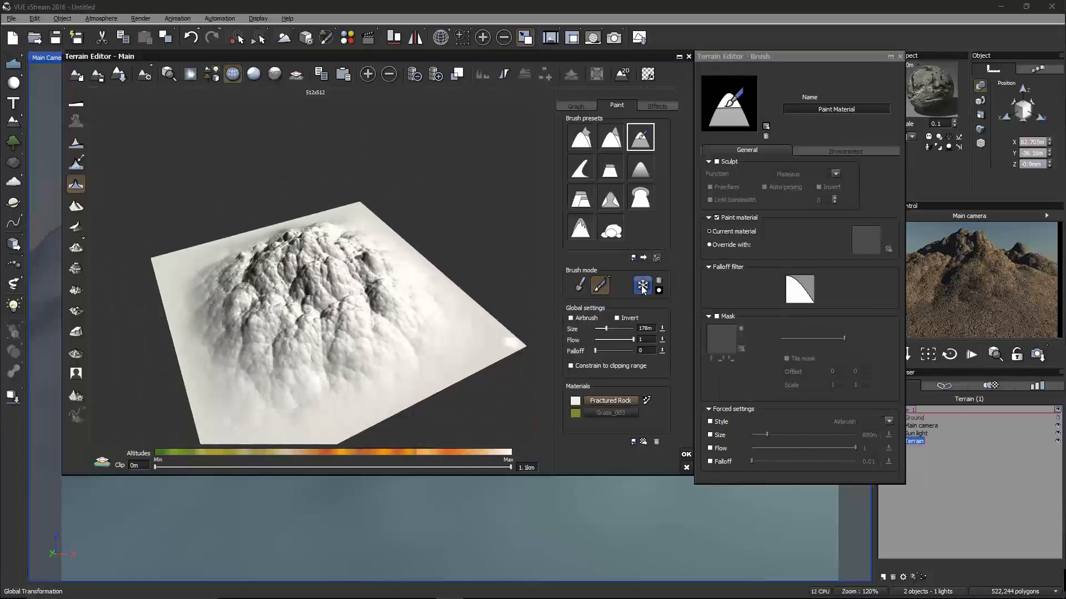
mouse_move(614, 330)
left_mouse_down()
mouse_move(634, 330)
mouse_move(630, 351)
left_mouse_up()
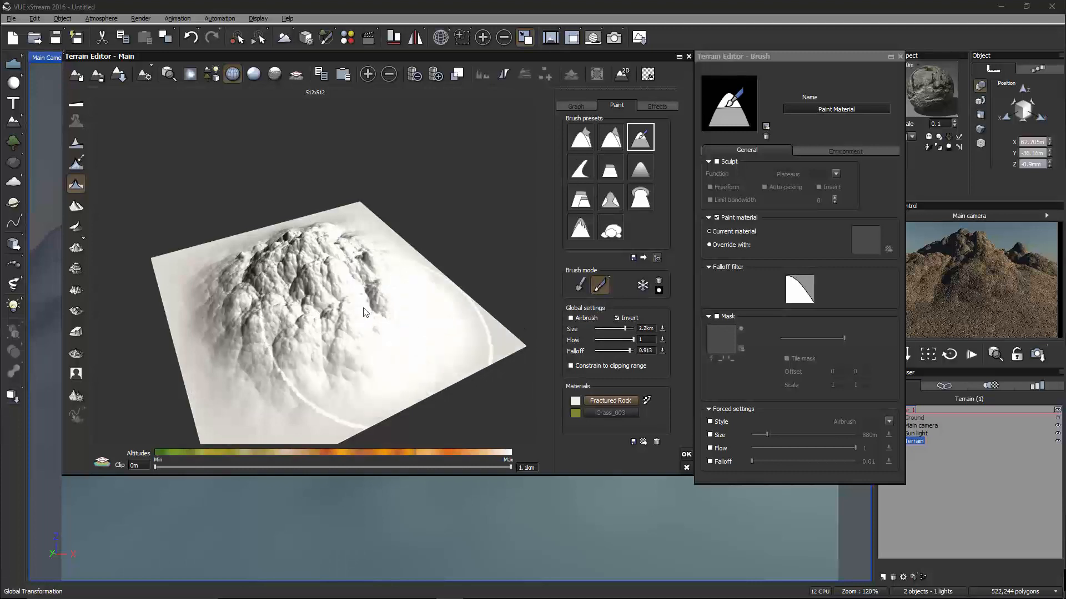
mouse_move(321, 361)
left_mouse_down()
mouse_move(261, 307)
mouse_move(233, 261)
mouse_move(355, 233)
mouse_move(422, 322)
mouse_move(248, 197)
left_mouse_up()
mouse_move(248, 199)
right_mouse_down()
mouse_move(324, 355)
mouse_move(321, 288)
mouse_move(387, 325)
mouse_move(455, 311)
right_mouse_up()
Turn off Invert, enable airbrushing, and set the Paint Material brush to size 428 m, flow 0.283 and falloff 0.261.
left_click(616, 318)
left_click(586, 320)
mouse_move(618, 330)
left_mouse_down()
mouse_move(600, 329)
mouse_move(611, 329)
left_mouse_up()
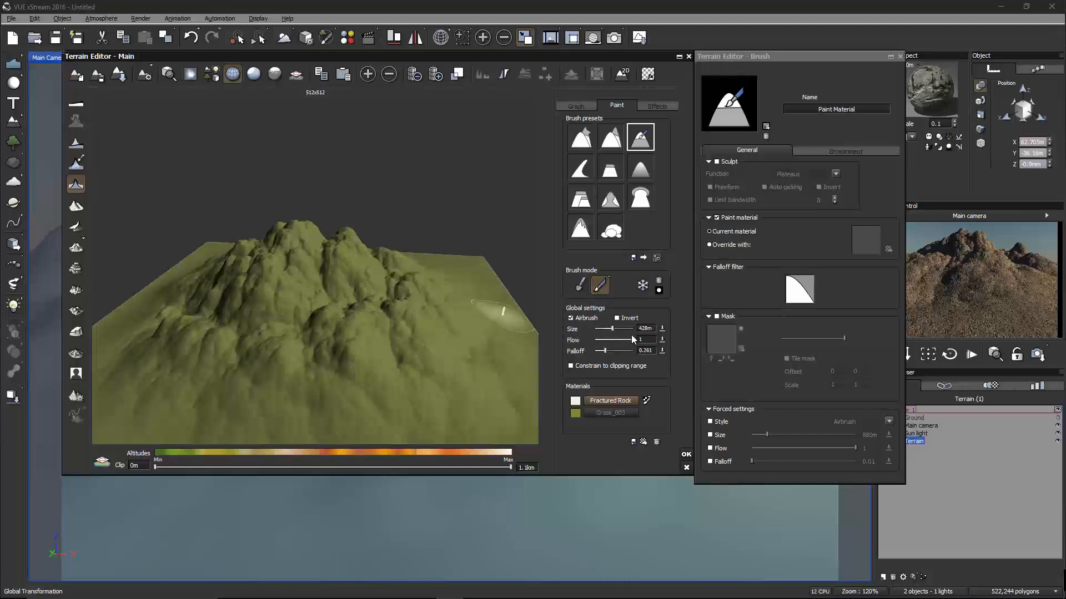
left_click_drag(597, 339, 604, 339)
right_click_drag(368, 344, 378, 265)
scroll(431, 341, "up", 2)
mouse_move(431, 341)
right_mouse_down()
mouse_move(374, 332)
mouse_move(385, 328)
right_mouse_up()
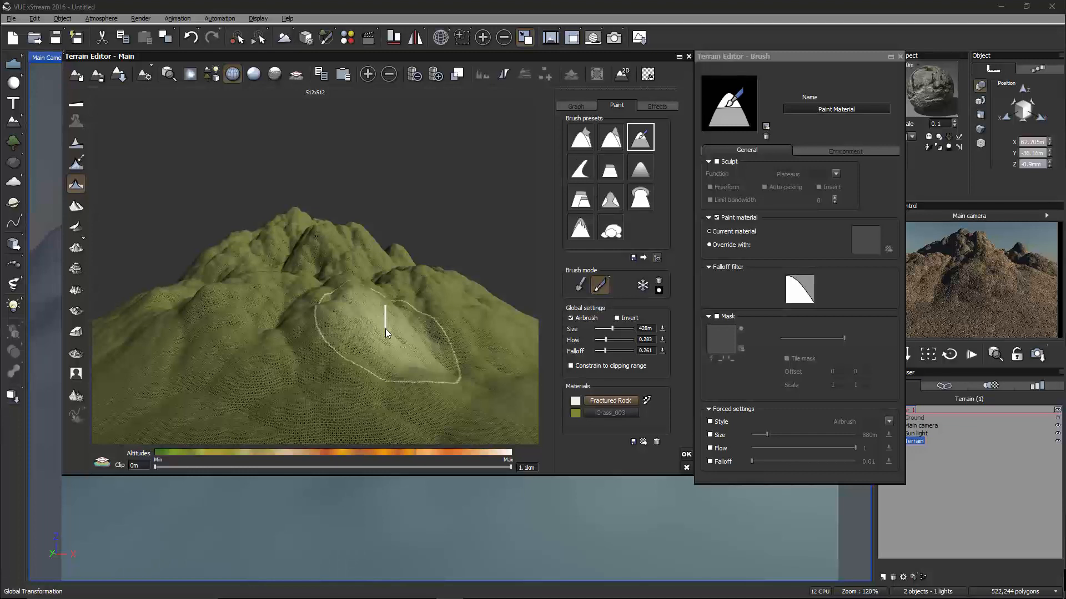
Apply the material changes to the scene and reopen the terrain in the Terrain Editor.
left_click(686, 455)
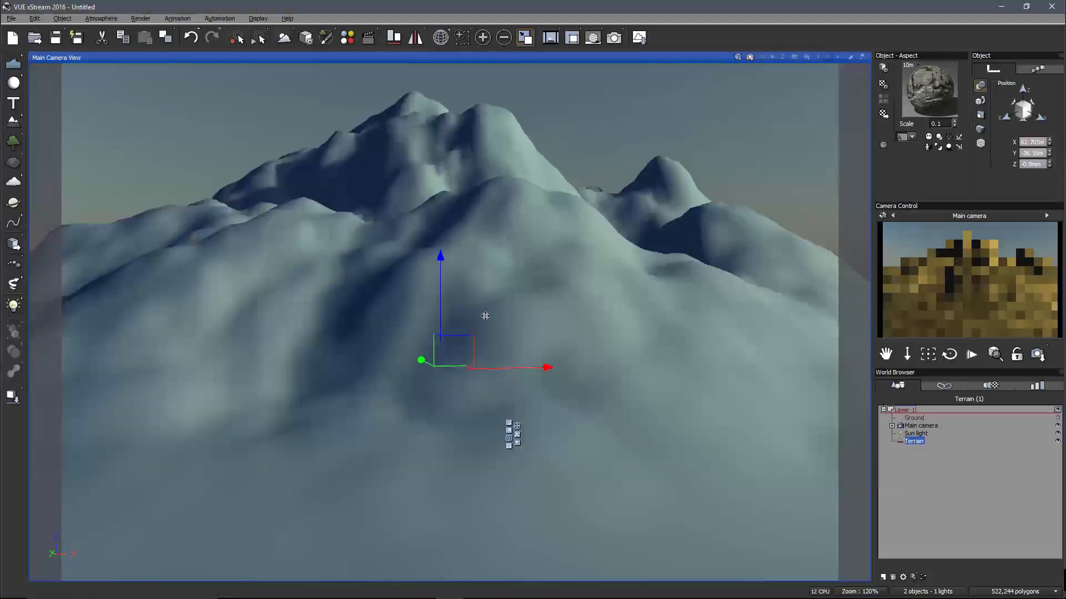
double_click(498, 242)
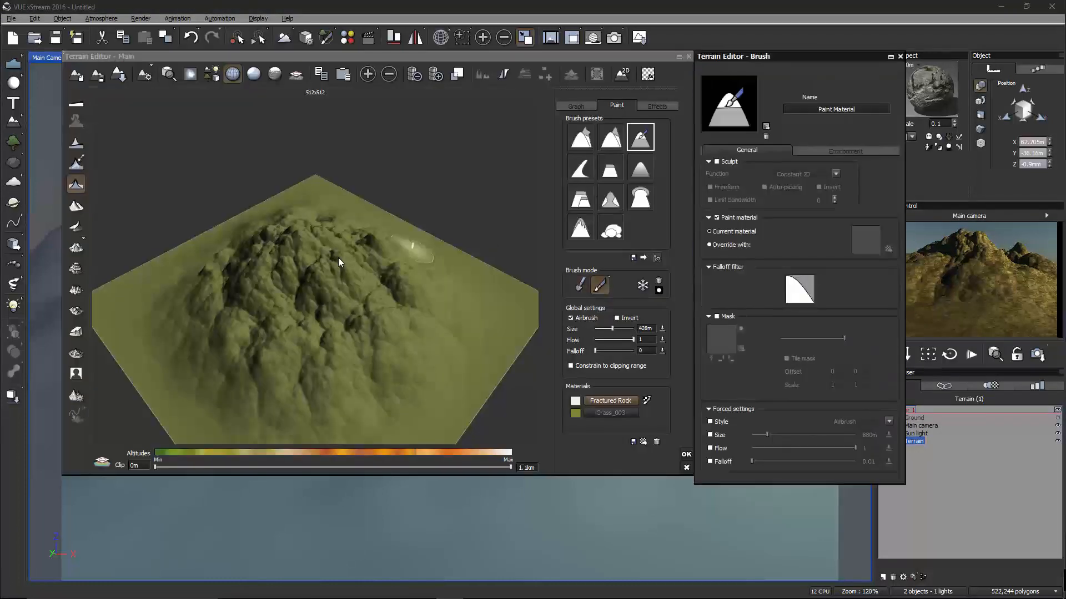
right_click_drag(428, 248, 321, 245)
scroll(408, 387, "up", 1)
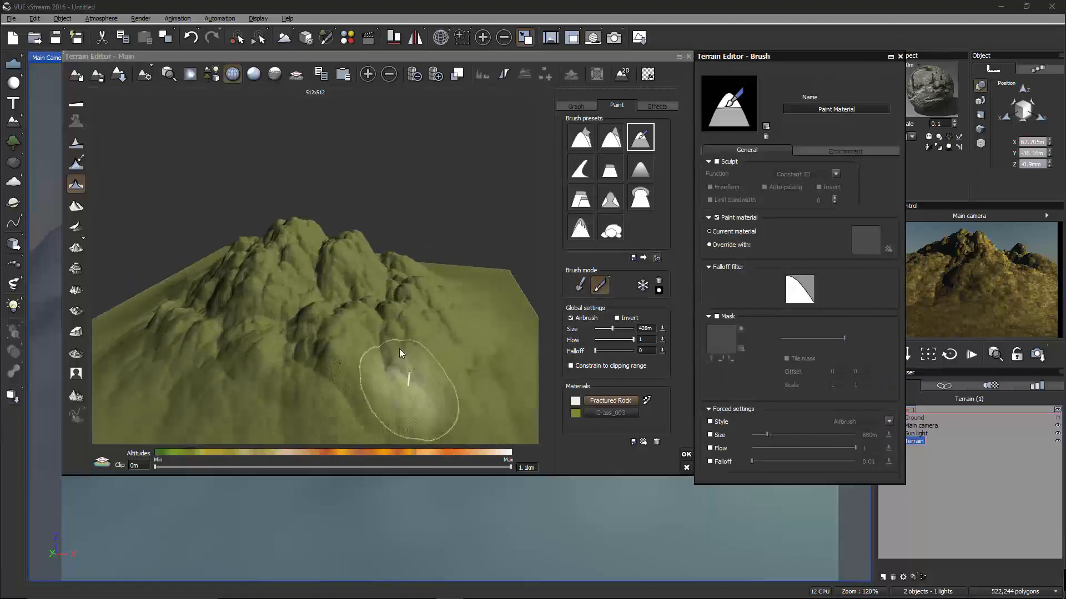
Review the General Preferences in the program options and close them without applying changes.
mouse_move(372, 307)
right_mouse_down()
mouse_move(371, 316)
mouse_move(423, 328)
right_mouse_up()
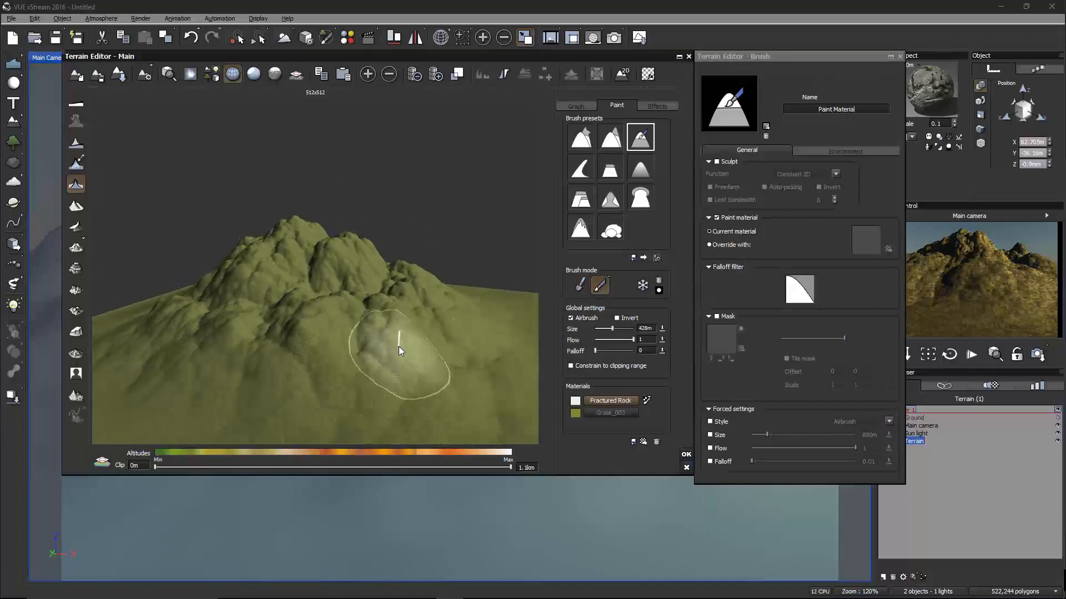
key("F2")
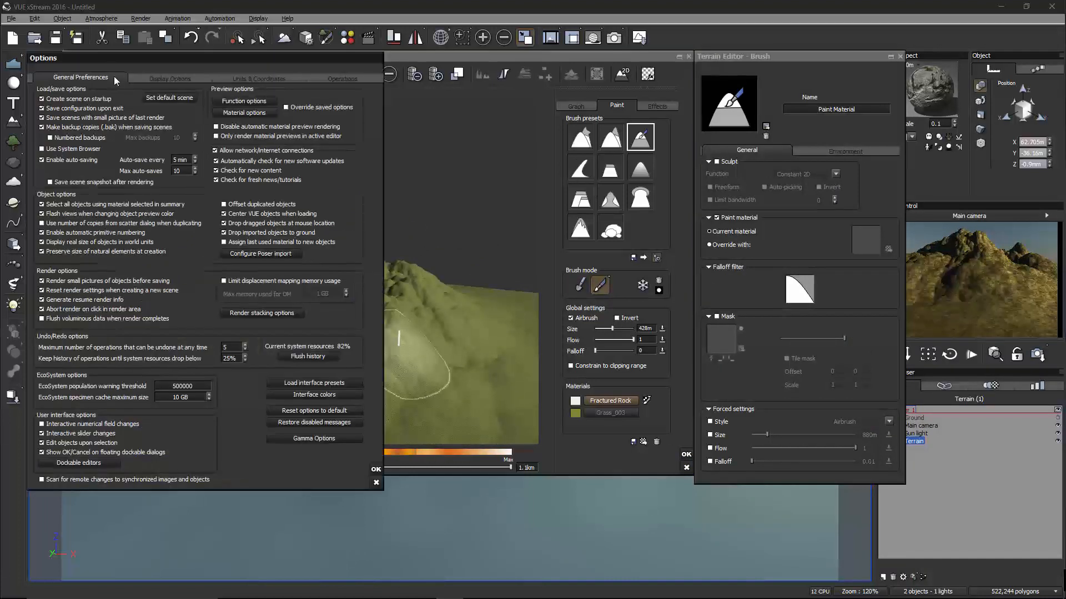
left_click(342, 411)
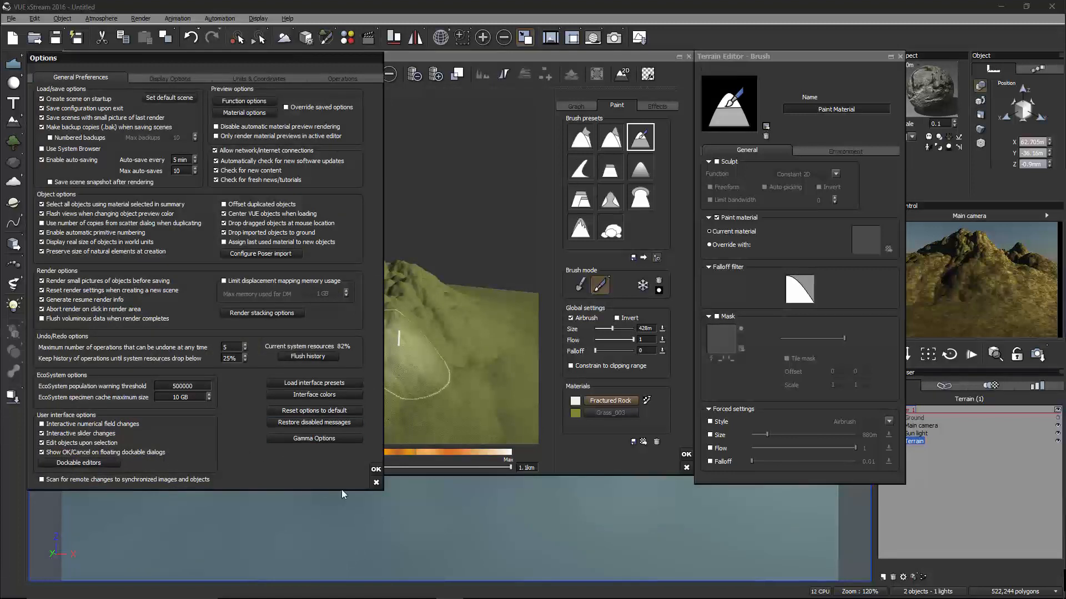
left_click(376, 483)
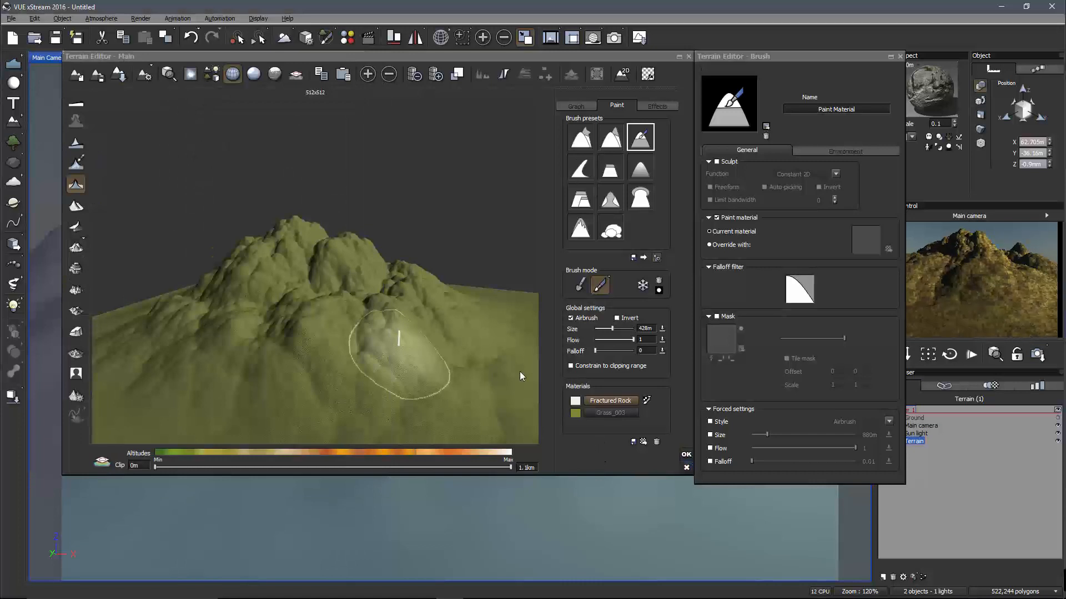
right_click_drag(361, 318, 378, 312)
mouse_move(447, 342)
right_mouse_down()
mouse_move(380, 363)
mouse_move(408, 357)
right_mouse_up()
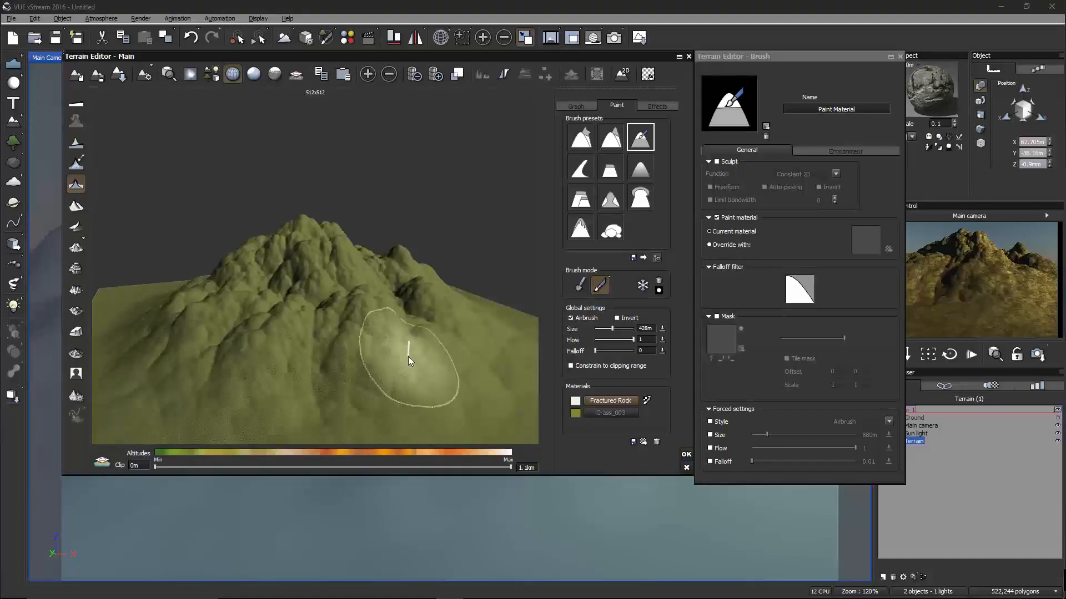
Activate the Freeze brush mode, turn off airbrushing, and paint frozen areas over the mountain's lower slopes.
left_click(603, 286)
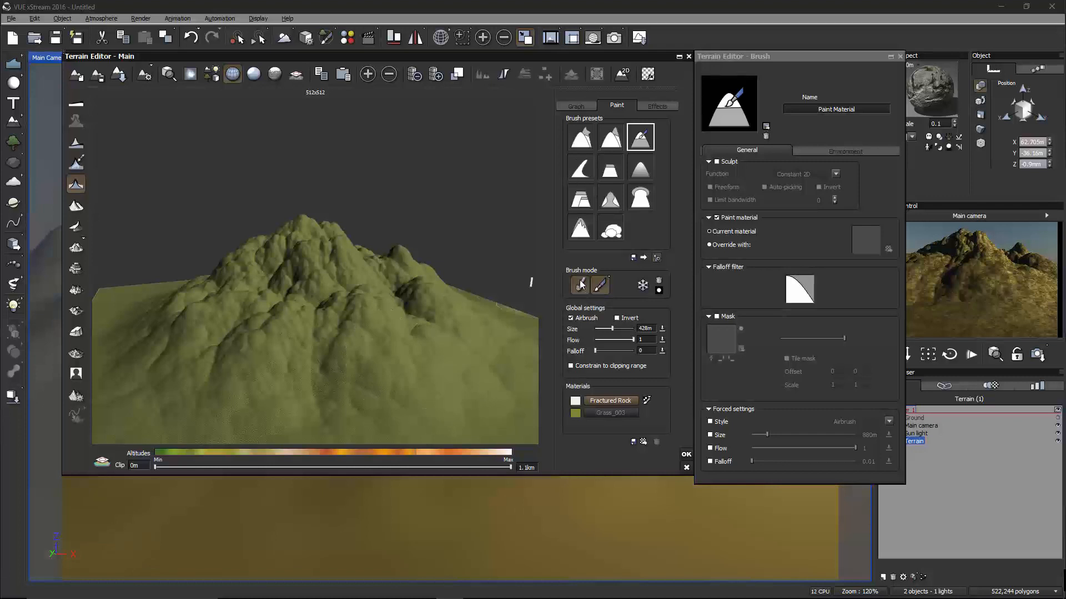
left_click(642, 286)
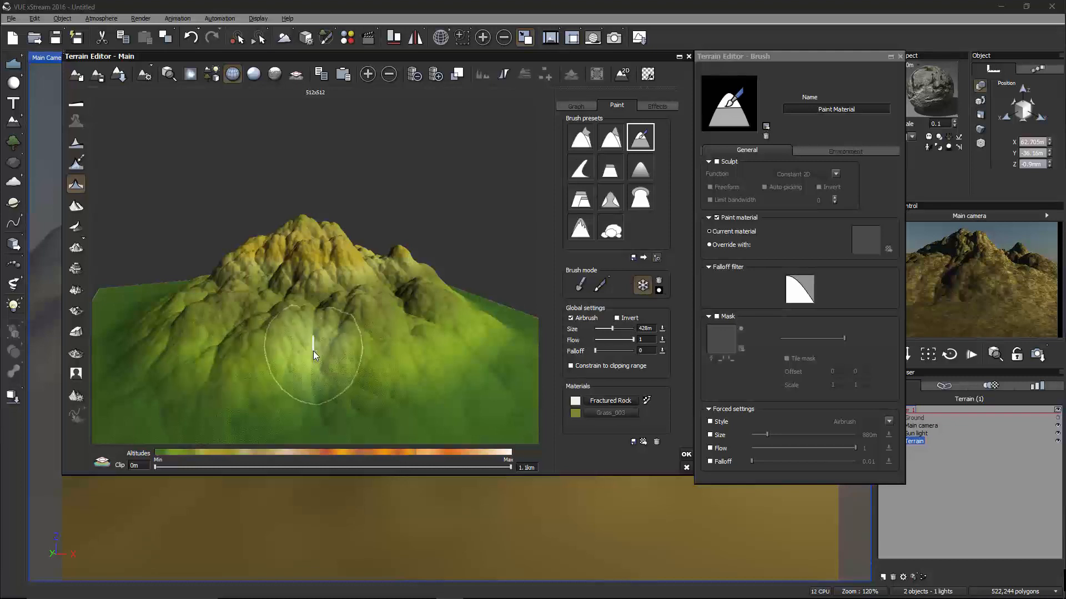
mouse_move(345, 339)
right_mouse_down()
mouse_move(429, 349)
mouse_move(415, 341)
right_mouse_up()
mouse_move(415, 342)
left_mouse_down()
mouse_move(421, 389)
mouse_move(410, 397)
mouse_move(347, 358)
left_mouse_up()
left_click(571, 318)
mouse_move(444, 344)
left_mouse_down()
mouse_move(147, 360)
mouse_move(327, 391)
left_mouse_up()
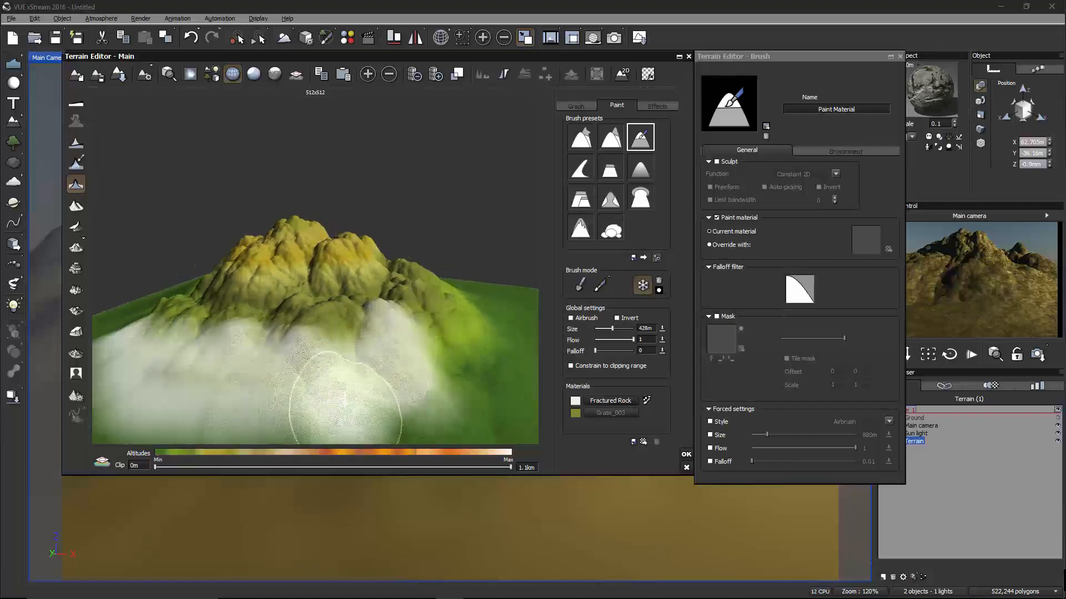
Turn off the mesh display and freeze further areas around the foot of the mountain.
left_click(234, 76)
right_click_drag(381, 289, 254, 277)
left_click_drag(211, 314, 480, 354)
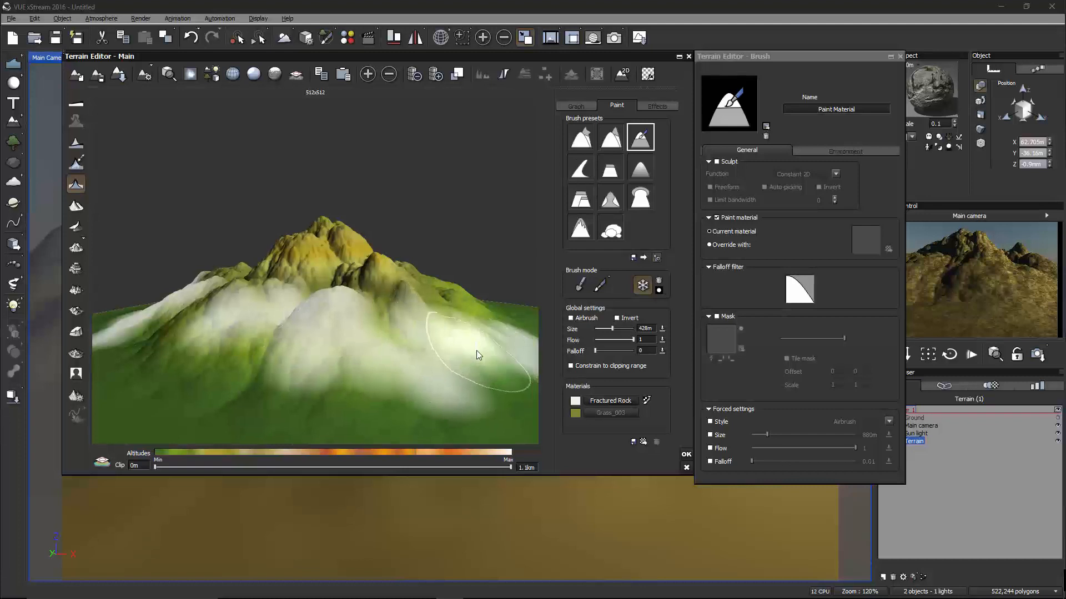
right_click_drag(480, 355, 291, 317)
mouse_move(261, 325)
left_mouse_down()
mouse_move(454, 388)
mouse_move(484, 327)
mouse_move(354, 342)
left_mouse_up()
Freeze upper parts of the mountain using a Slope constraint of 61° to 180°, and turn the constraint off again.
left_click(864, 150)
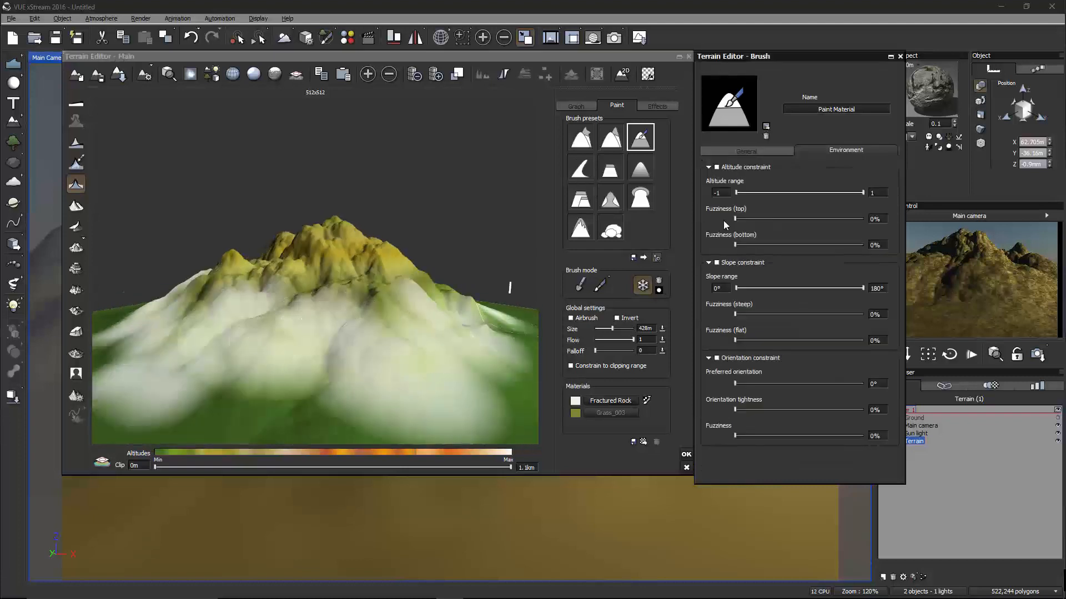
left_click_drag(736, 288, 778, 288)
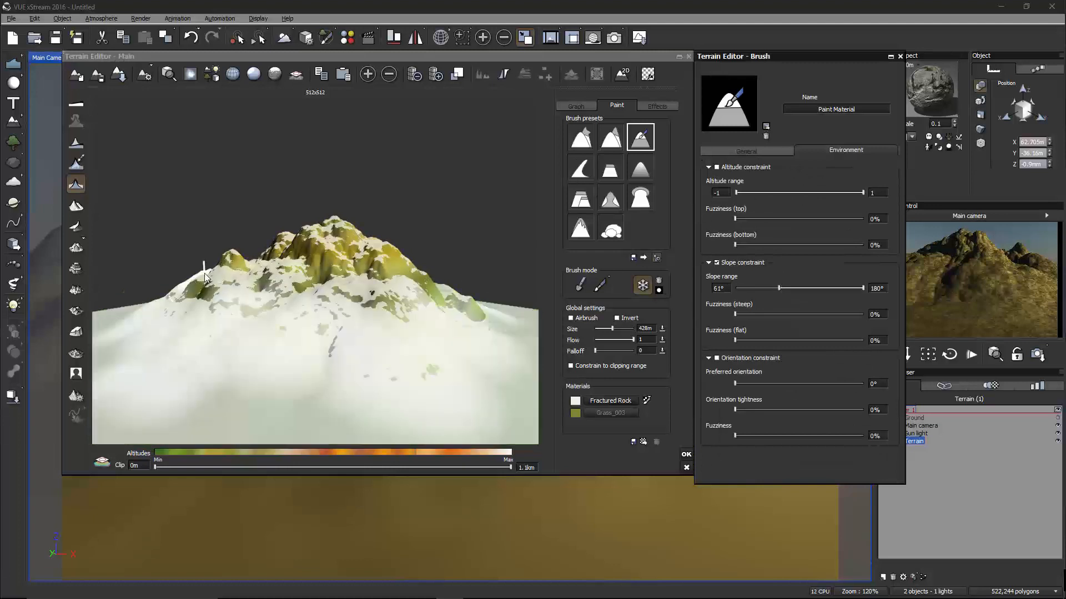
mouse_move(276, 277)
left_mouse_down()
mouse_move(247, 278)
mouse_move(327, 257)
mouse_move(478, 320)
mouse_move(225, 316)
left_mouse_up()
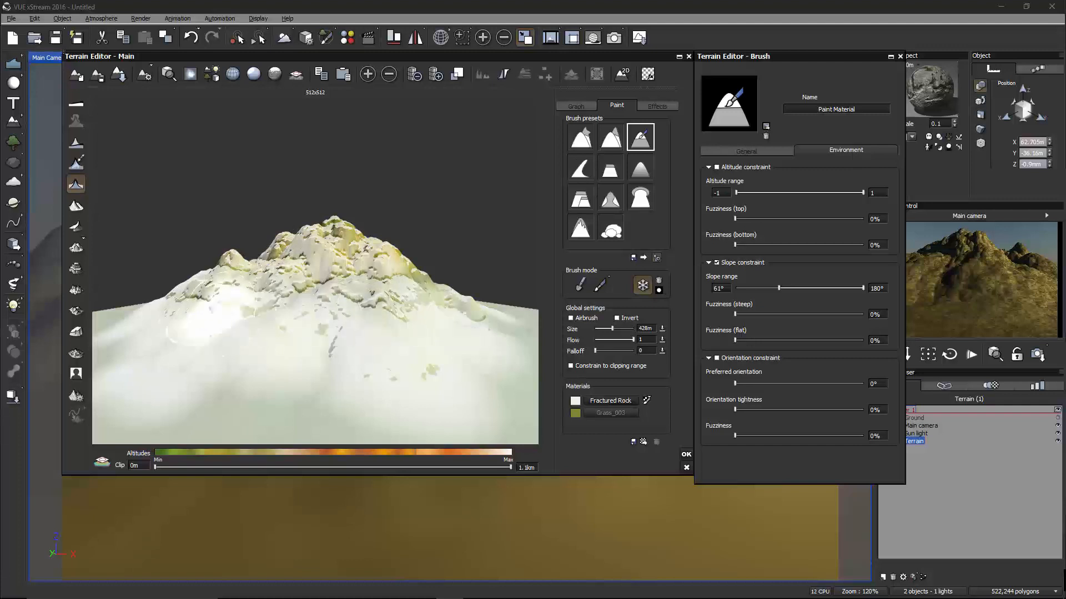
left_click(717, 262)
right_click_drag(404, 302, 400, 317)
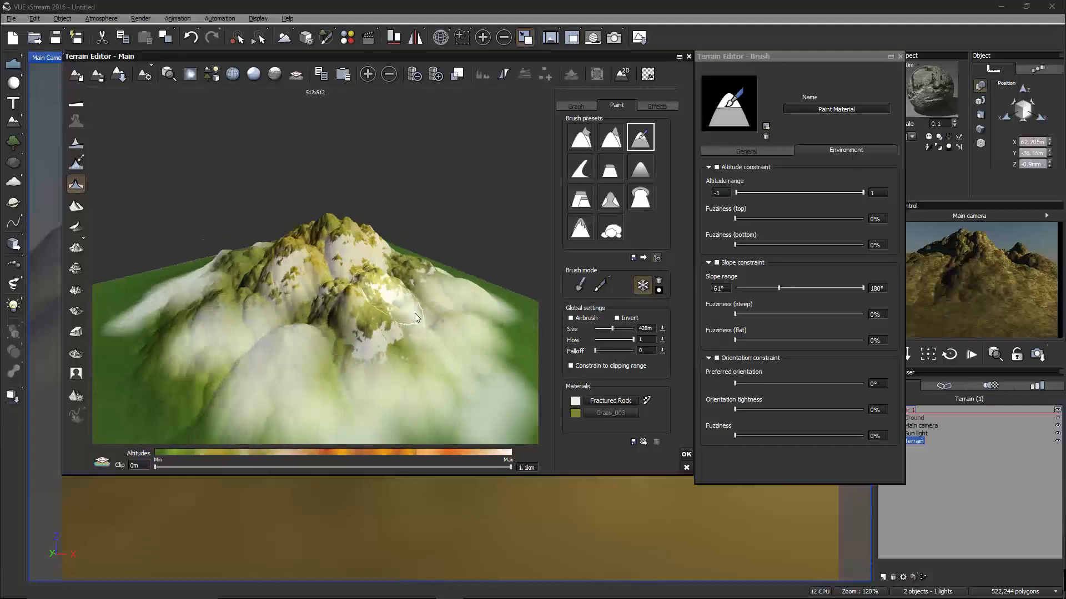
scroll(397, 315, "up", 2)
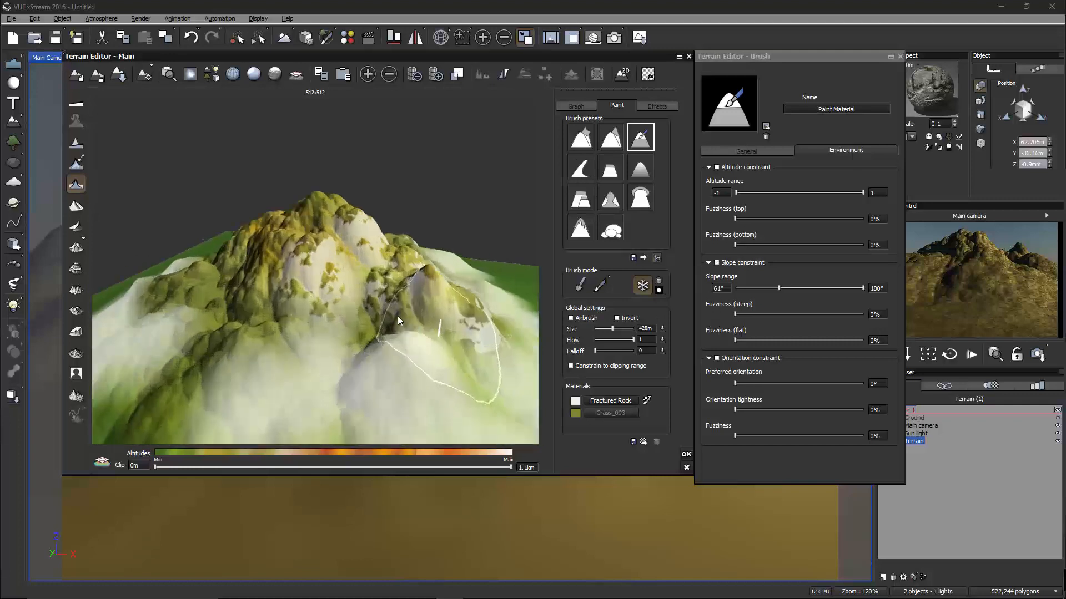
Try the Raise brush with flow 0.297 on the partly frozen mountain and undo the strokes.
left_click(611, 137)
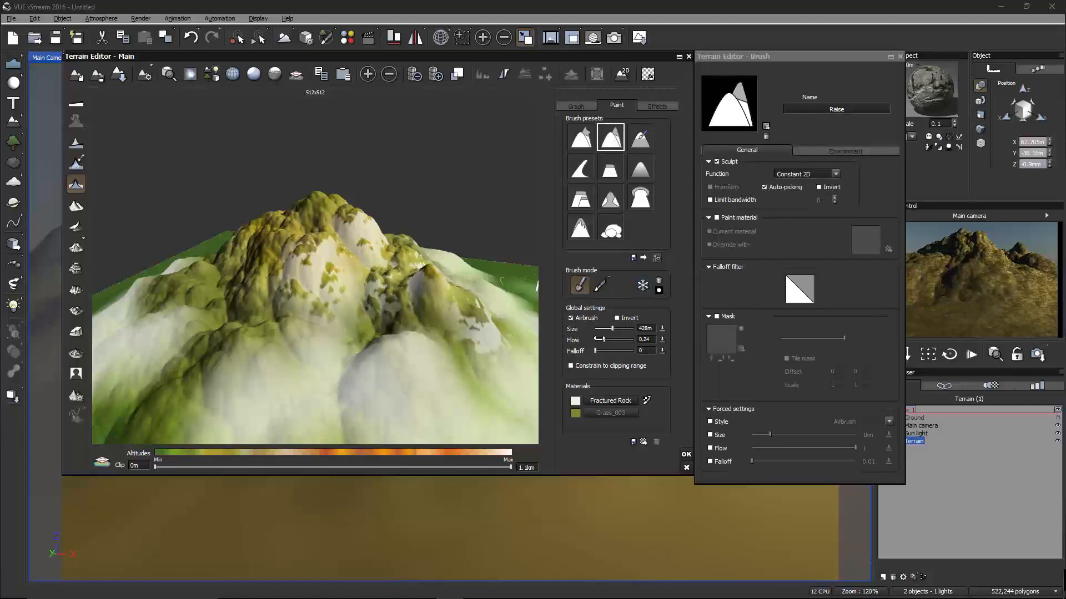
left_click_drag(602, 339, 606, 339)
left_click_drag(301, 331, 252, 322)
right_click_drag(388, 333, 469, 342)
mouse_move(304, 308)
left_mouse_down()
mouse_move(382, 345)
mouse_move(250, 333)
mouse_move(206, 355)
mouse_move(172, 303)
mouse_move(184, 333)
mouse_move(211, 351)
mouse_move(261, 308)
mouse_move(260, 324)
mouse_move(302, 352)
left_mouse_up()
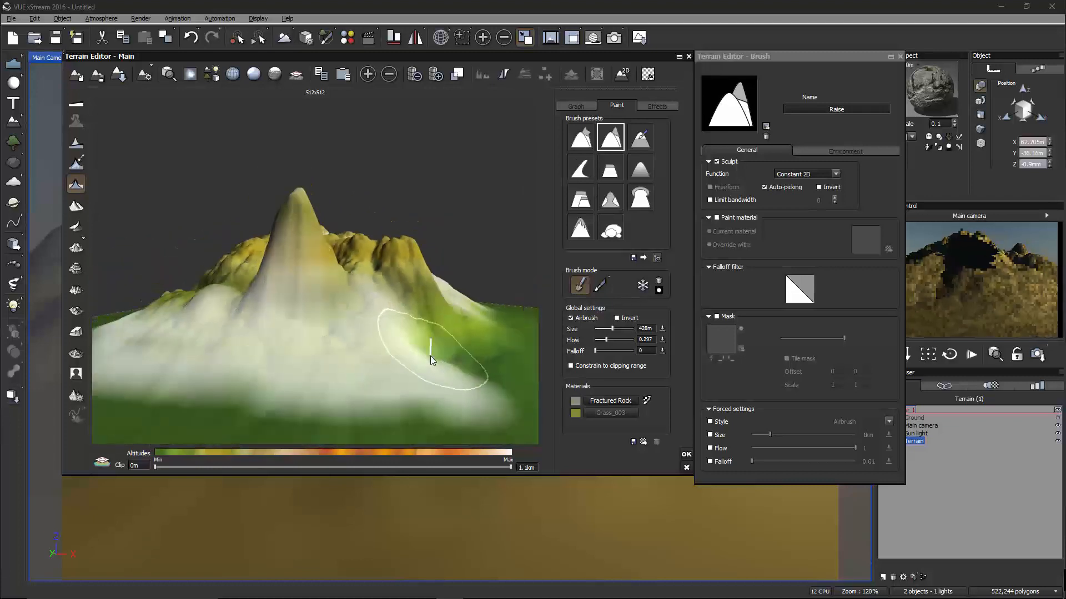
key("ctrl+z")
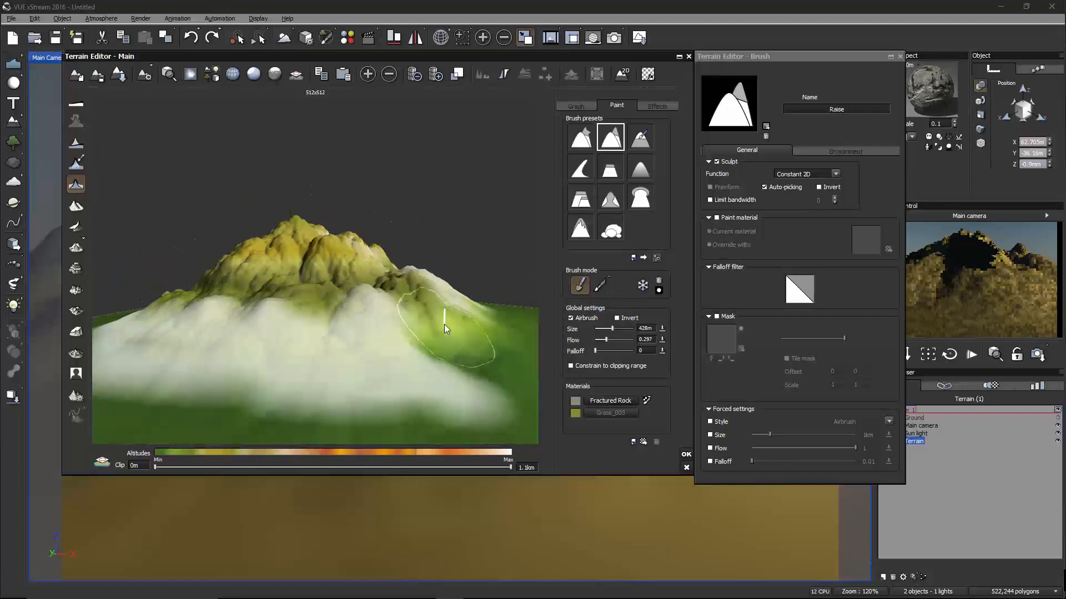
Clear all frozen areas from the terrain.
right_click_drag(444, 325, 394, 357)
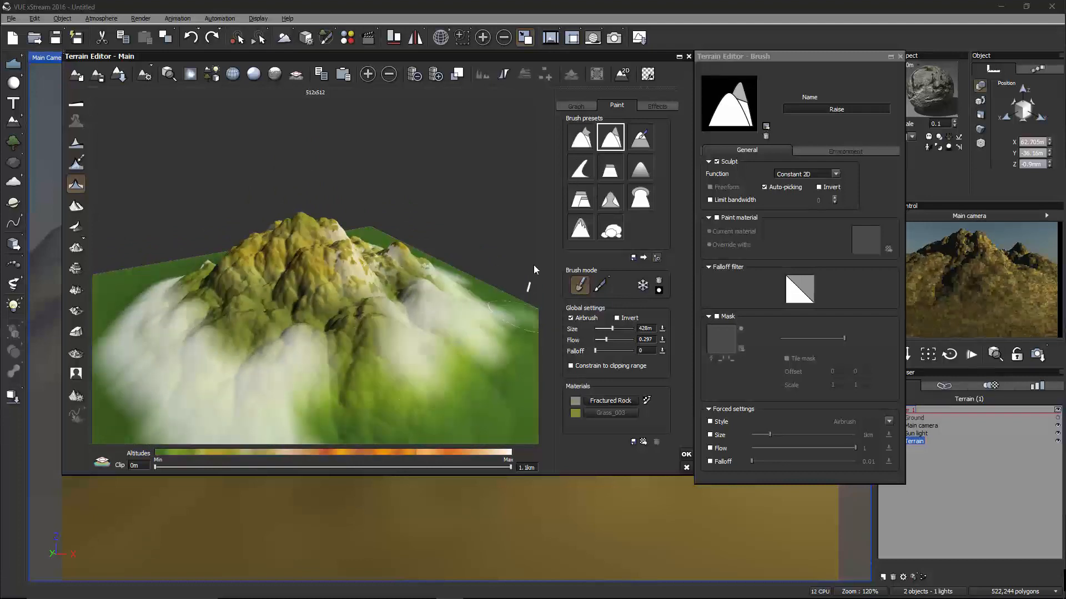
left_click(659, 285)
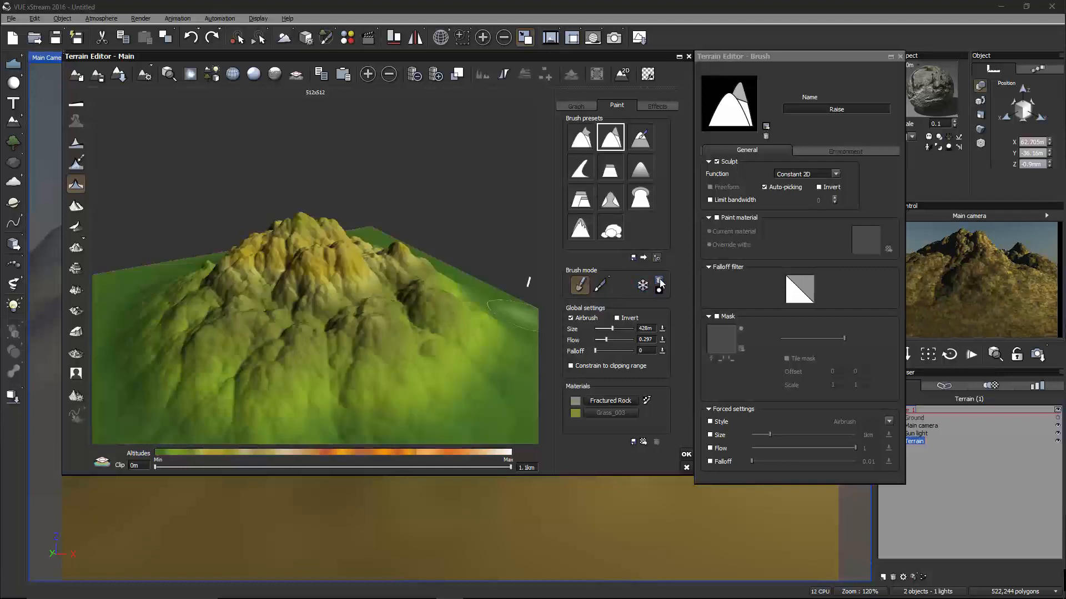
mouse_move(205, 277)
right_mouse_down()
mouse_move(317, 299)
mouse_move(273, 277)
right_mouse_up()
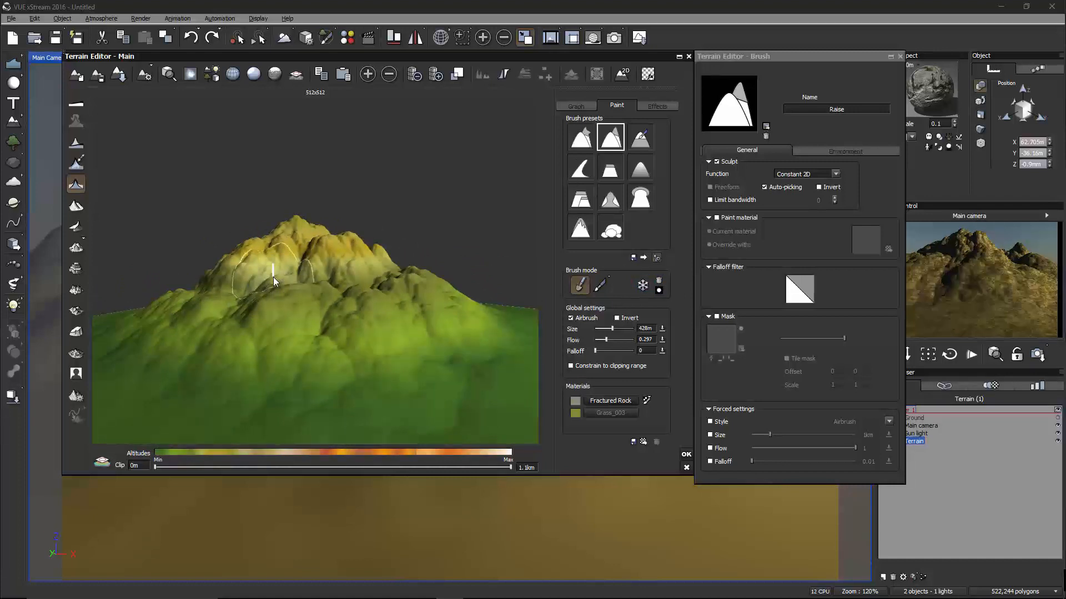
left_click_drag(317, 328, 378, 324)
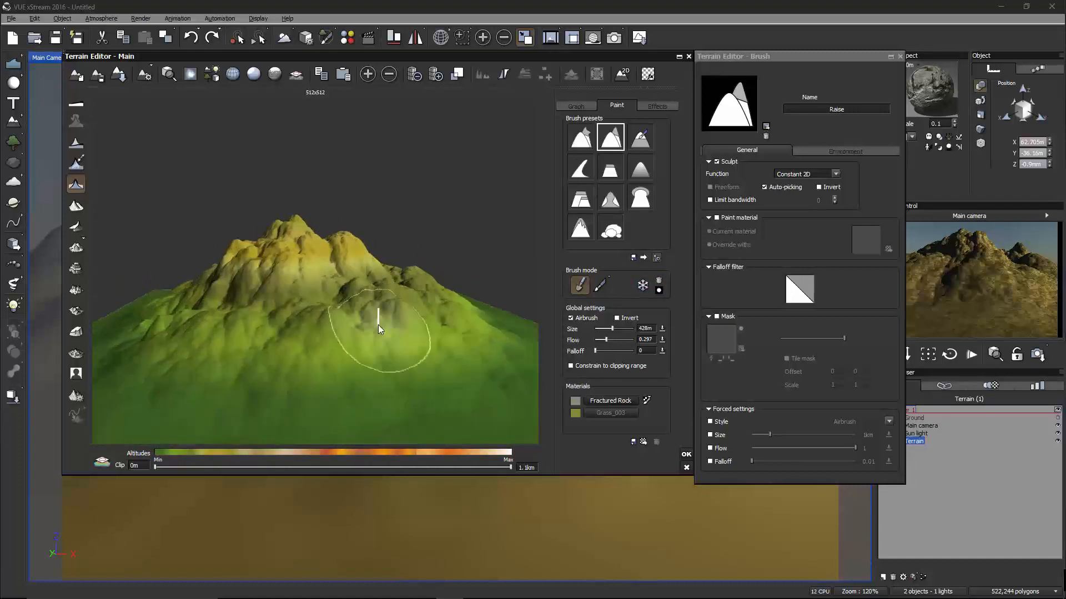
Select the 3D Sculpt brush preset and sculpt the mountain's front slope.
left_click(581, 138)
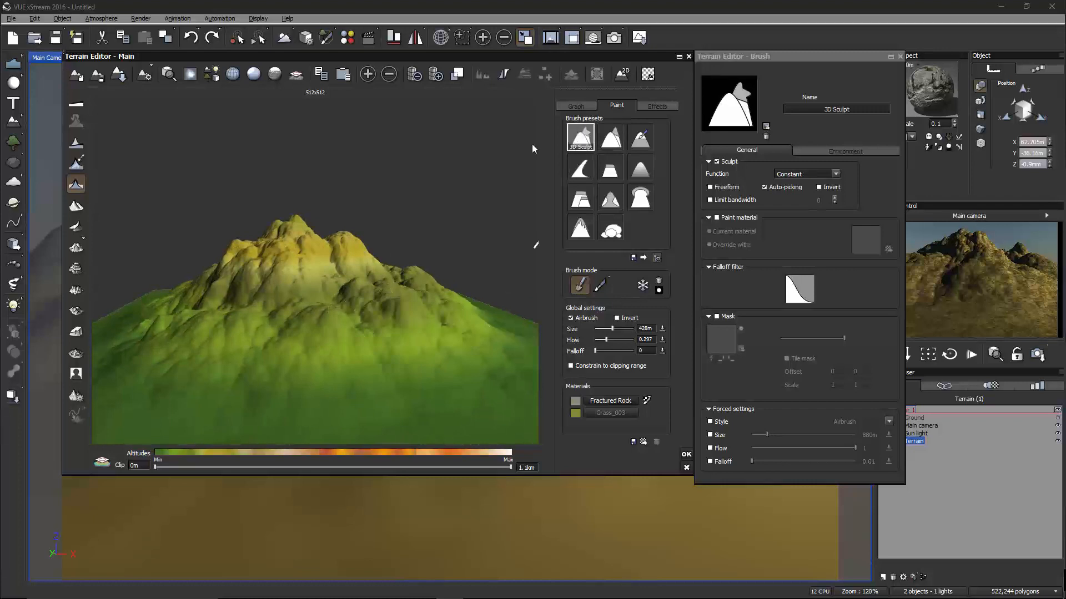
mouse_move(350, 306)
right_mouse_down()
mouse_move(405, 293)
mouse_move(373, 288)
right_mouse_up()
mouse_move(371, 288)
left_mouse_down()
mouse_move(334, 252)
mouse_move(366, 251)
mouse_move(347, 264)
left_mouse_up()
mouse_move(347, 268)
right_mouse_down()
mouse_move(241, 273)
mouse_move(347, 265)
right_mouse_up()
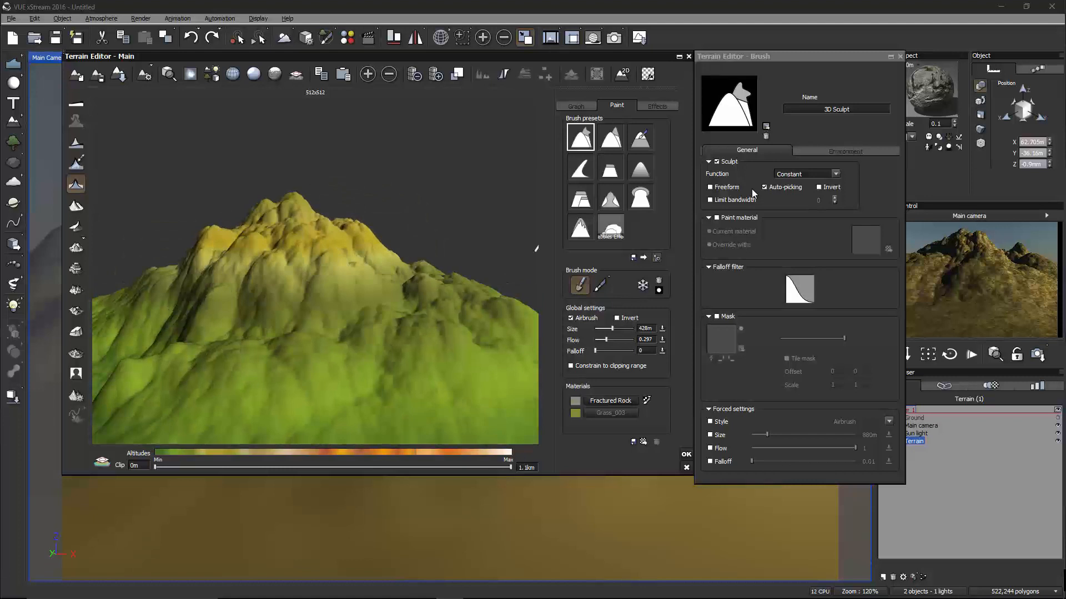
Try sculpting the mountain's flank outward with Freeform off and undo the stroke.
left_click(711, 188)
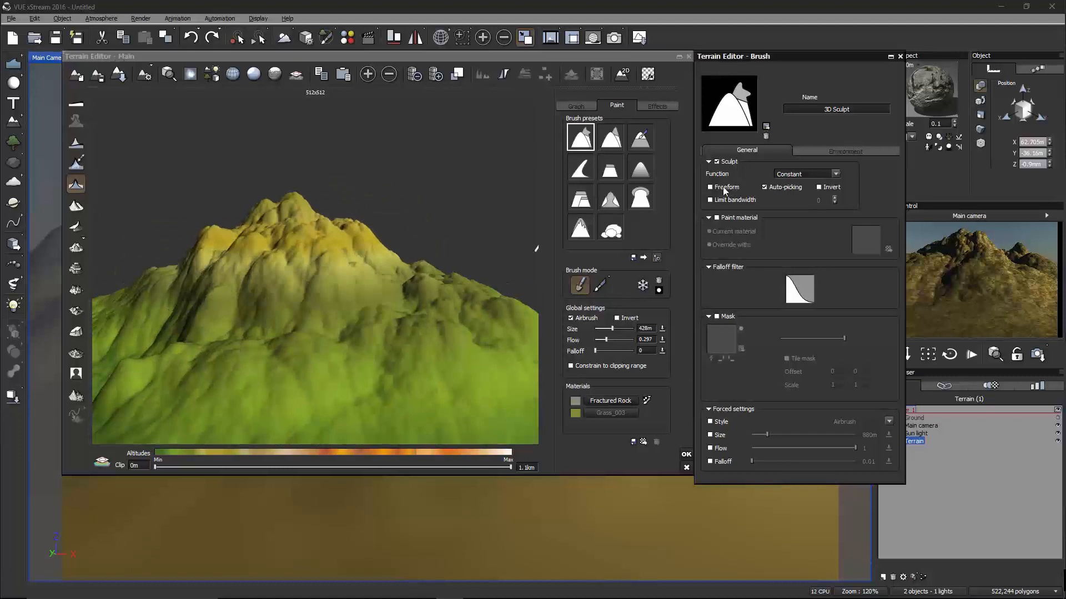
right_click_drag(436, 215, 461, 267)
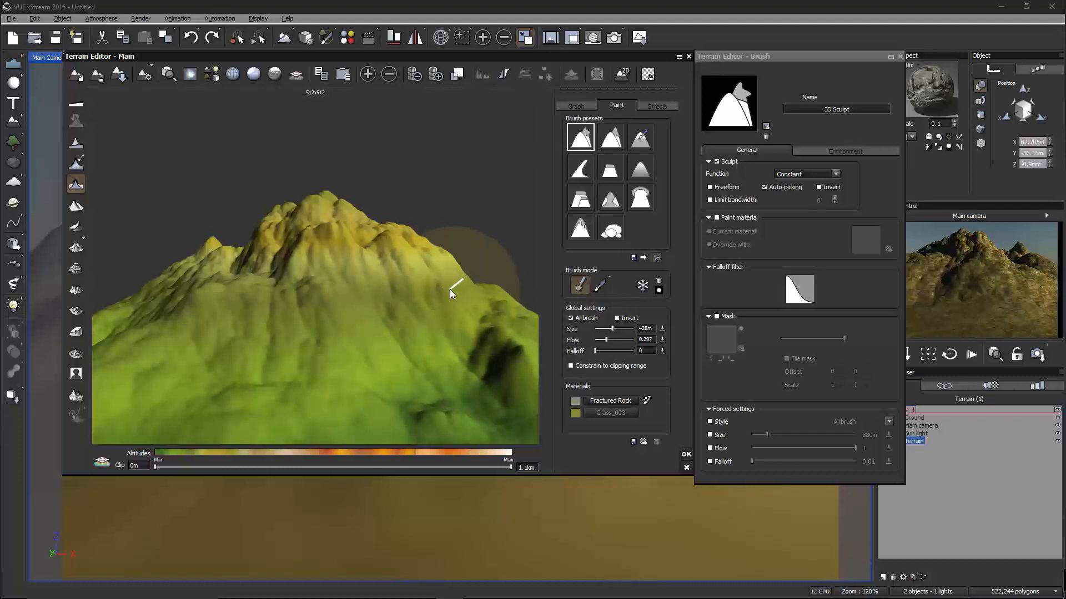
mouse_move(447, 288)
left_mouse_down()
mouse_move(364, 297)
mouse_move(134, 289)
mouse_move(349, 298)
mouse_move(481, 281)
mouse_move(271, 297)
mouse_move(503, 265)
left_mouse_up()
mouse_move(371, 323)
right_mouse_down()
mouse_move(394, 351)
mouse_move(458, 384)
mouse_move(517, 388)
mouse_move(377, 332)
right_mouse_up()
key("ctrl+z")
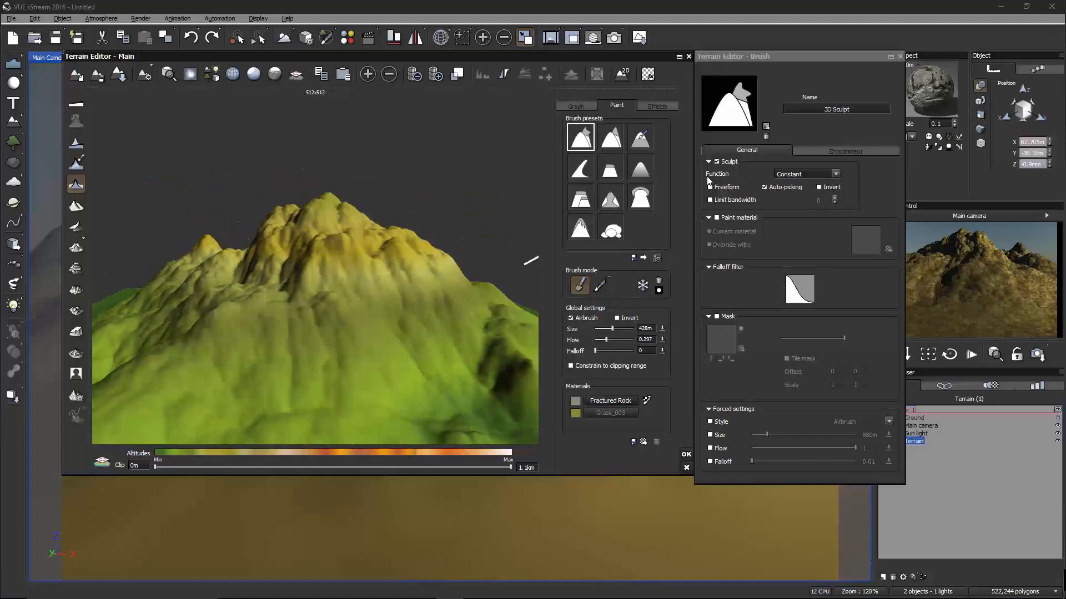
Turn on Freeform, try to pull large overhanging bulges out of the mountainside, and undo the sculpting.
left_click(719, 186)
right_click_drag(367, 289, 348, 279)
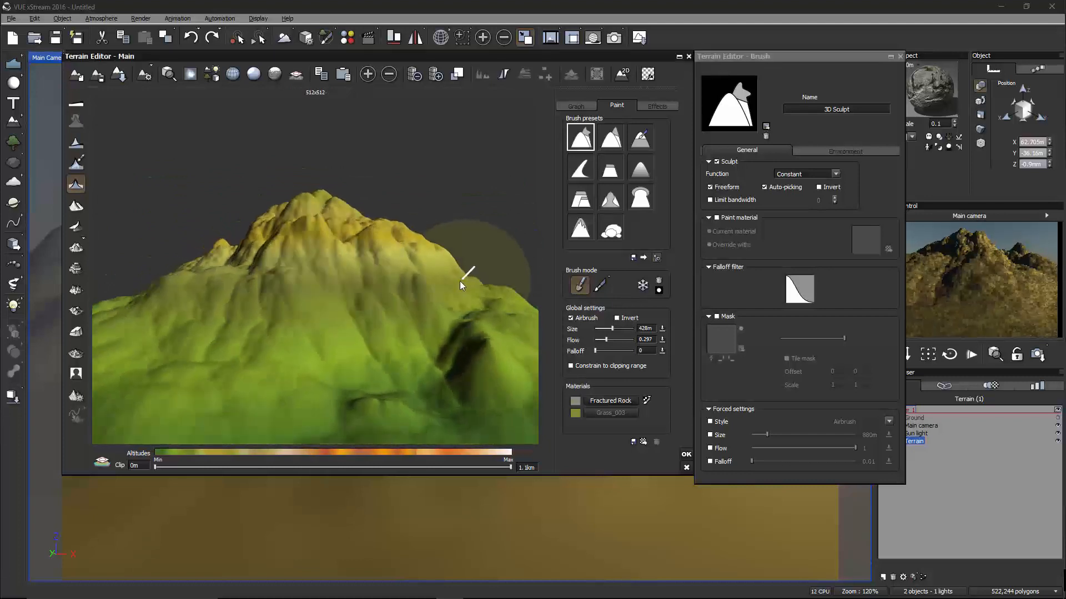
mouse_move(427, 275)
left_mouse_down()
mouse_move(352, 298)
mouse_move(183, 304)
mouse_move(259, 282)
mouse_move(378, 343)
mouse_move(507, 361)
mouse_move(499, 336)
mouse_move(405, 409)
mouse_move(240, 393)
left_mouse_up()
right_click_drag(371, 346, 394, 334)
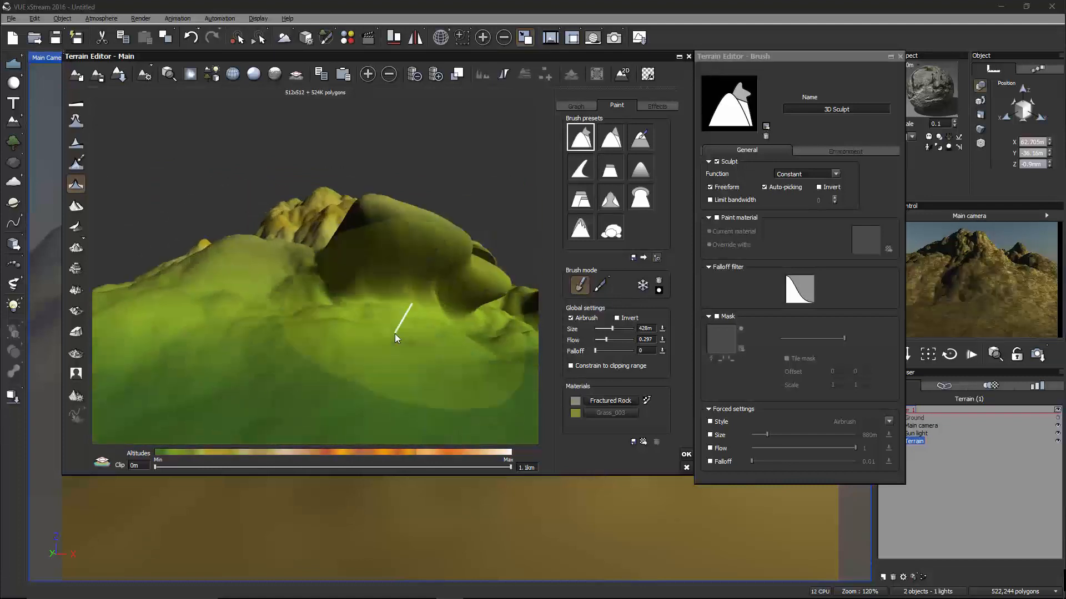
key("ctrl+z")
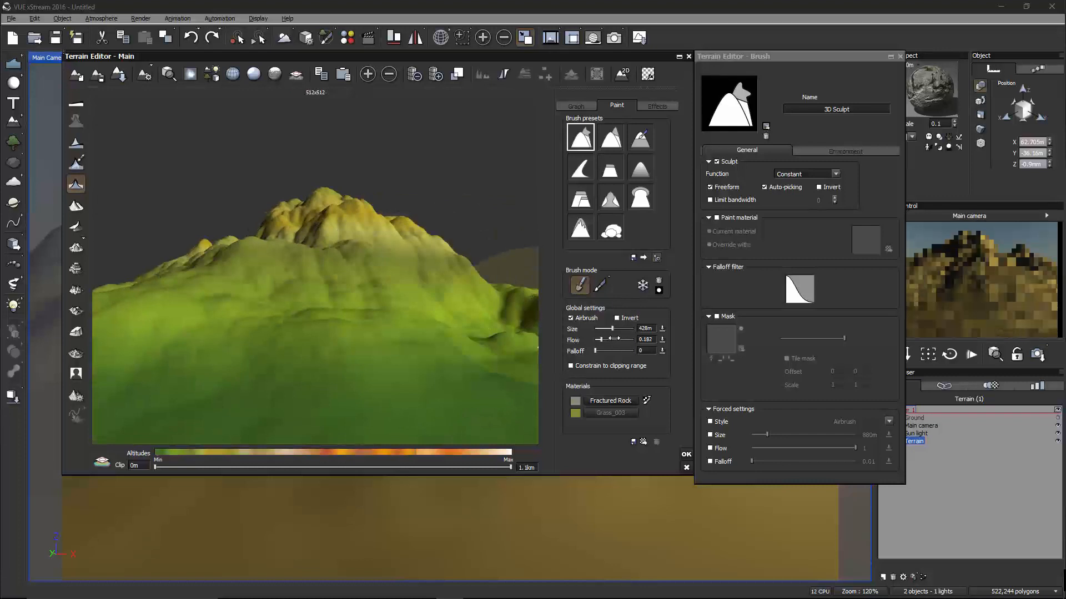
Try a Freeform stroke across the mountain's slopes with flow 0.082 and undo it.
mouse_move(465, 278)
right_mouse_down()
mouse_move(406, 308)
mouse_move(382, 302)
right_mouse_up()
mouse_move(381, 301)
left_mouse_down()
mouse_move(320, 303)
mouse_move(369, 293)
mouse_move(418, 304)
mouse_move(262, 297)
mouse_move(312, 290)
mouse_move(147, 301)
left_mouse_up()
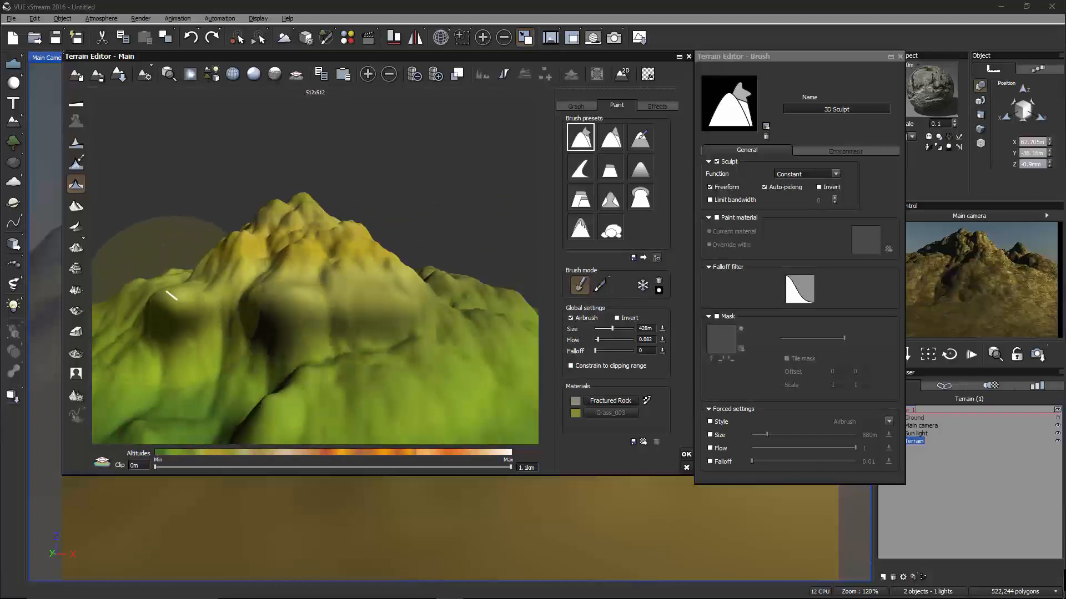
key("ctrl+z")
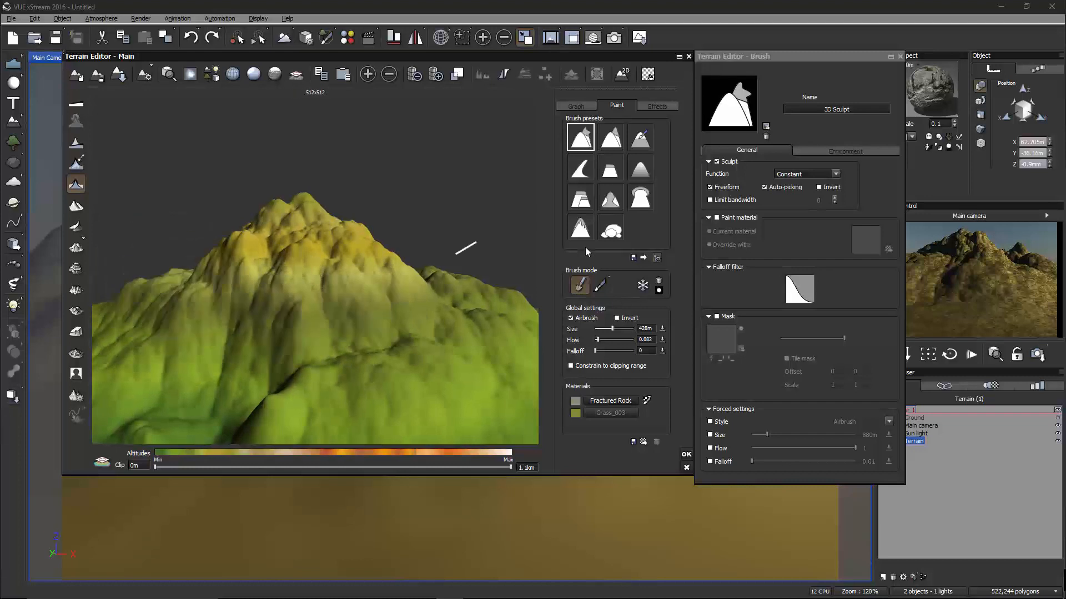
Turn off Freeform for the 3D Sculpt brush and display the terrain mesh in a close-up of the slope.
left_click(725, 189)
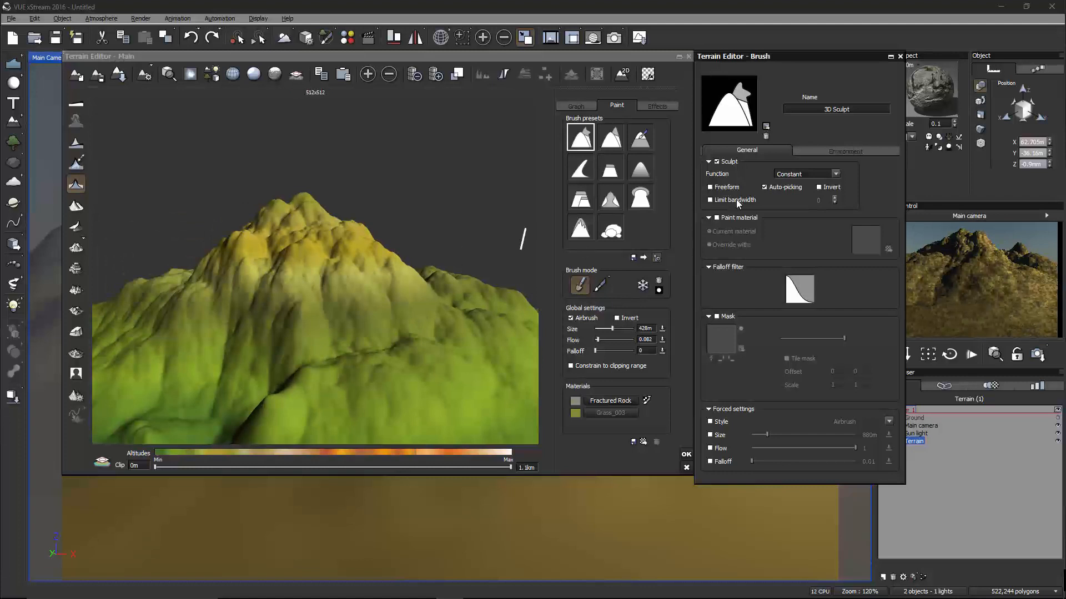
right_click_drag(285, 301, 315, 283)
scroll(316, 283, "down", 3)
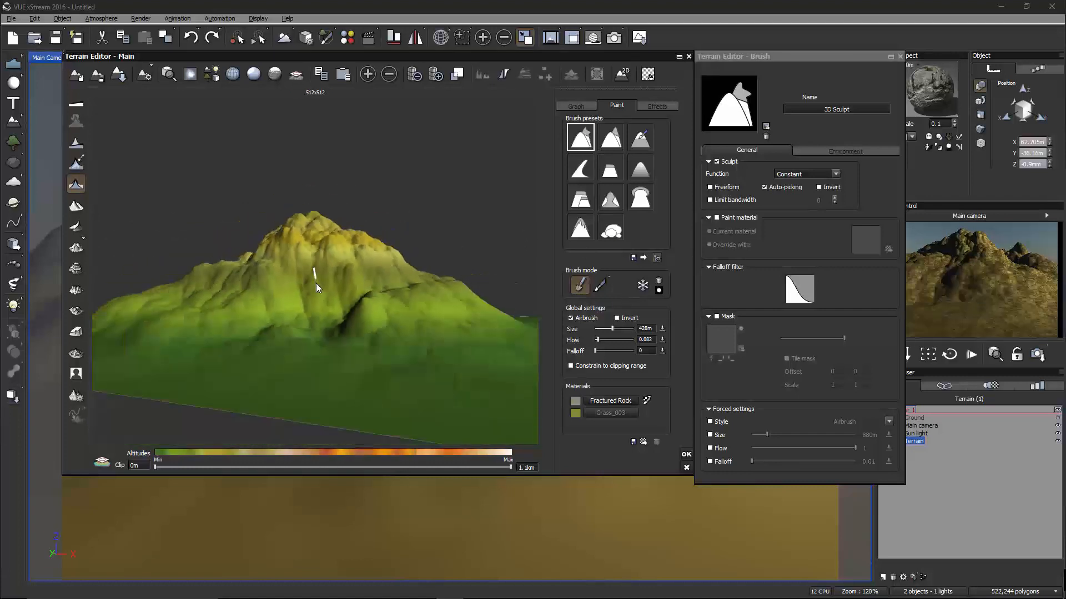
scroll(316, 283, "up", 1)
mouse_move(255, 238)
right_mouse_down()
mouse_move(355, 244)
mouse_move(311, 253)
mouse_move(286, 238)
right_mouse_up()
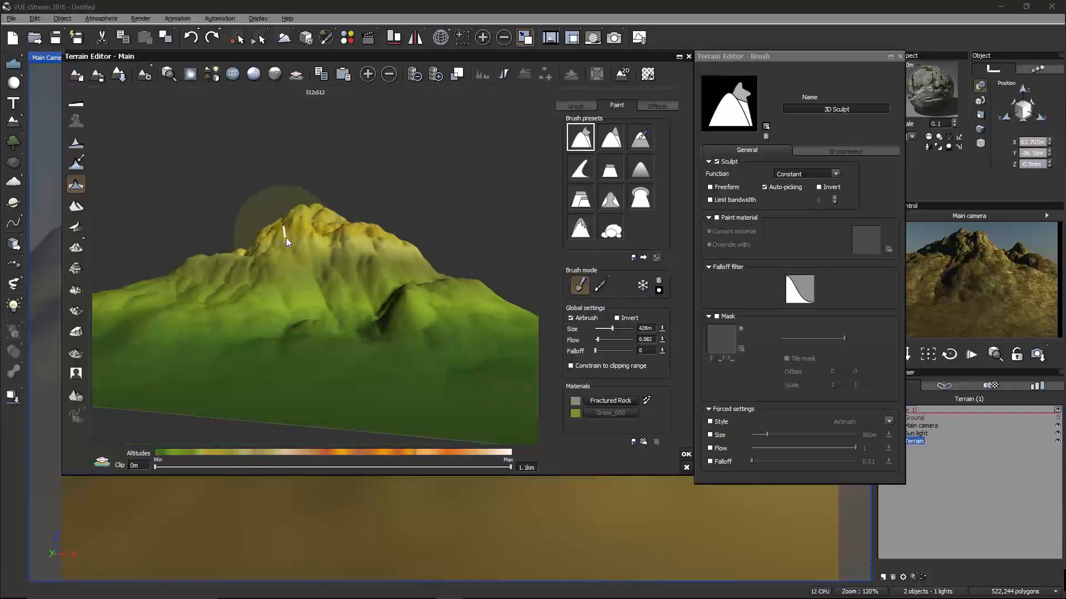
scroll(373, 294, "up", 5)
left_click(234, 74)
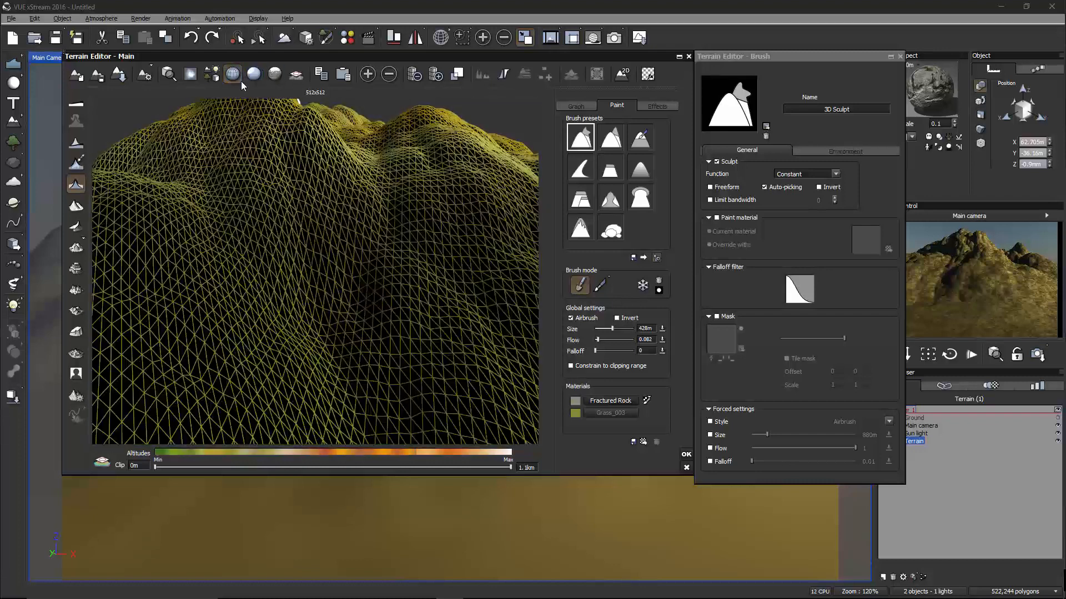
Try a small 3D Sculpt bulge on the slope with an 87.3 m brush, check its mesh, and undo it.
left_click_drag(619, 331, 606, 329)
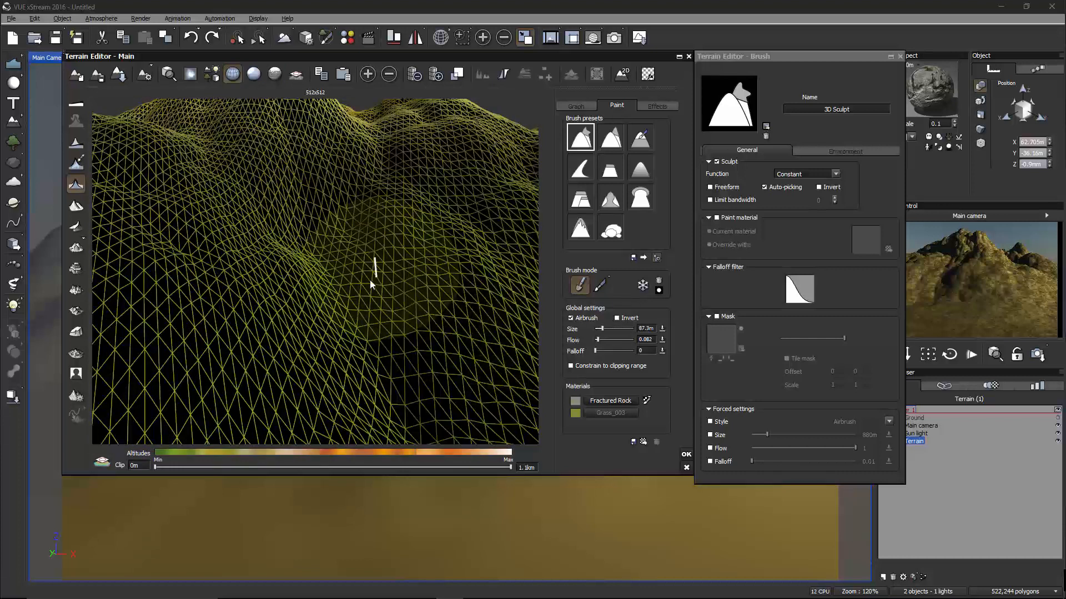
left_click_drag(309, 299, 369, 275)
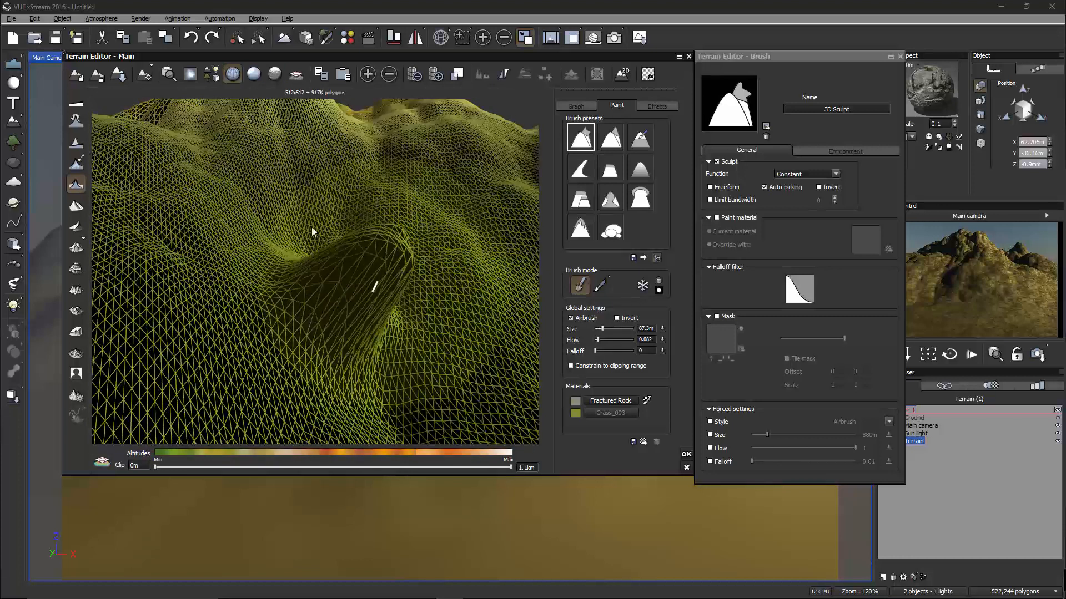
scroll(385, 266, "down", 3)
left_click(385, 267)
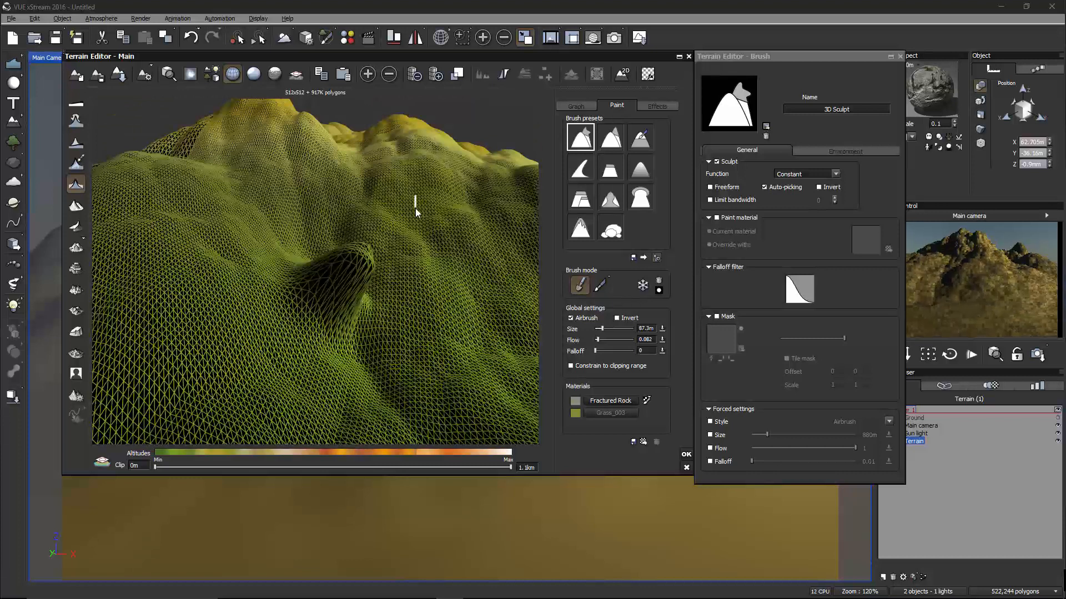
key("ctrl+z")
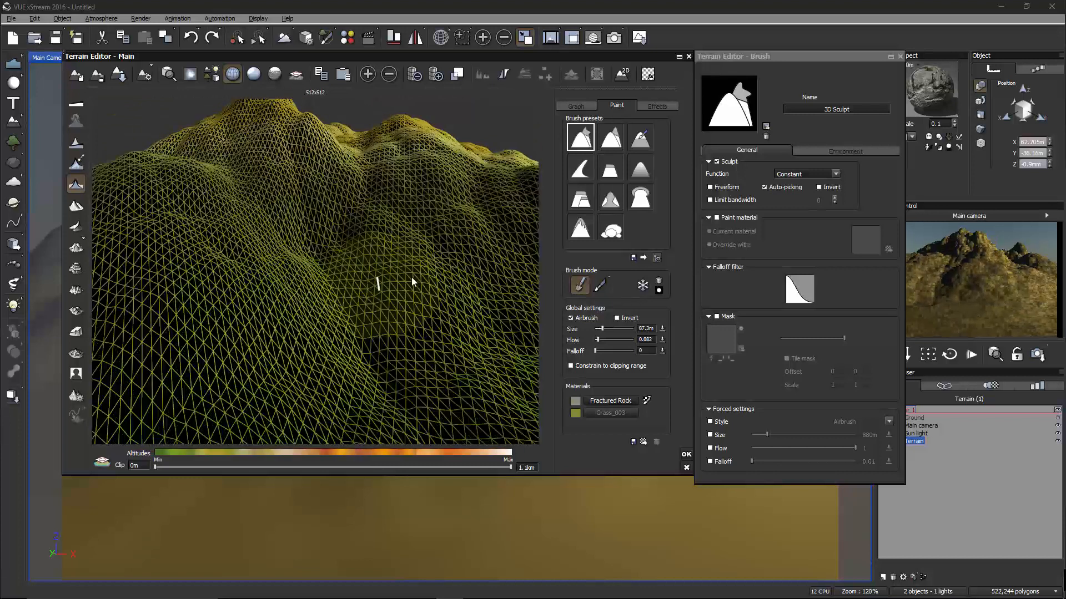
Select the Inflate brush for the mountain and set its size to 497 m and flow to 0.01.
right_click_drag(491, 275, 508, 295)
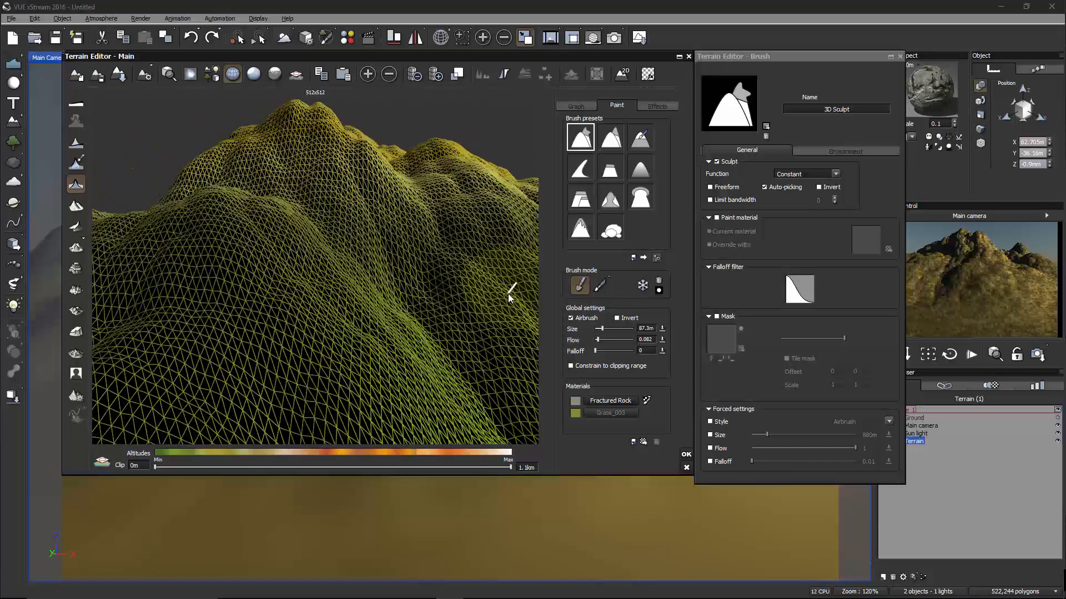
scroll(406, 284, "down", 3)
scroll(407, 285, "down", 3)
right_click_drag(406, 284, 474, 292)
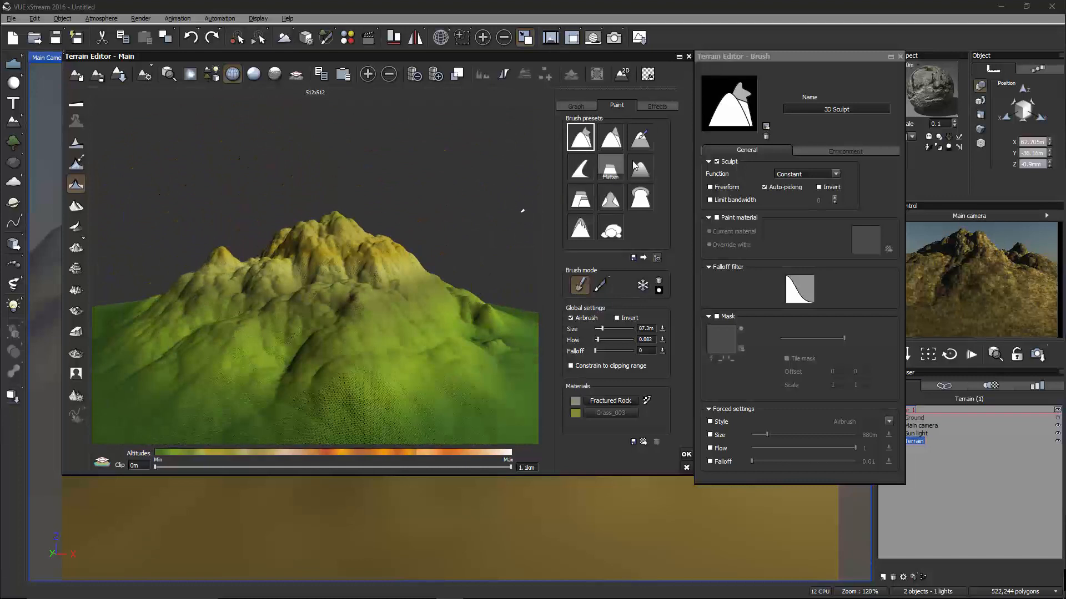
left_click(644, 195)
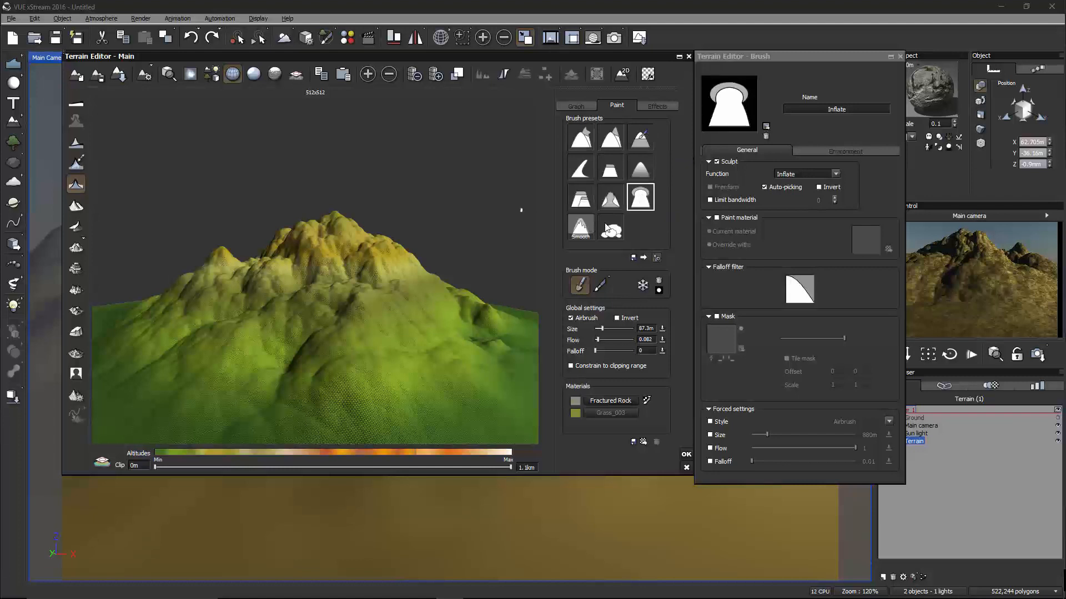
scroll(444, 310, "down", 3)
scroll(302, 288, "up", 7)
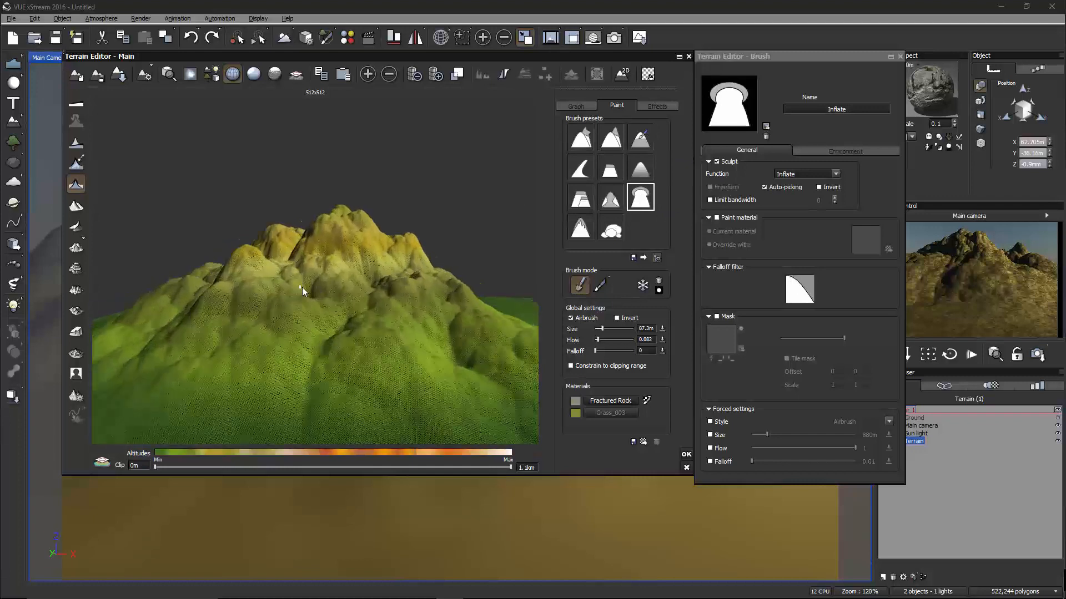
mouse_move(361, 262)
left_mouse_down()
mouse_move(373, 255)
mouse_move(341, 282)
left_mouse_up()
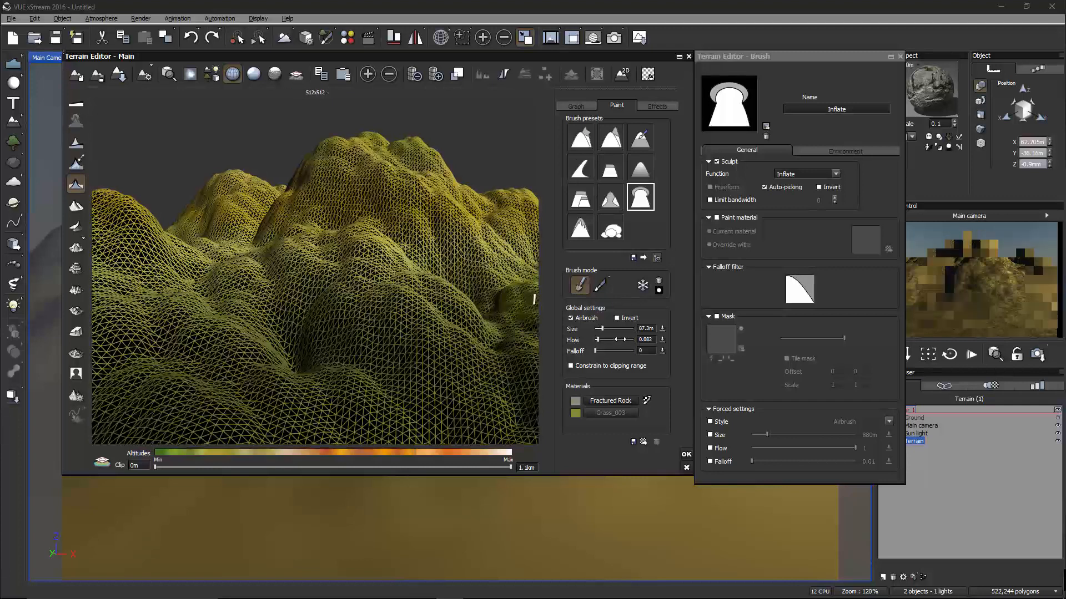
left_click_drag(602, 329, 625, 328)
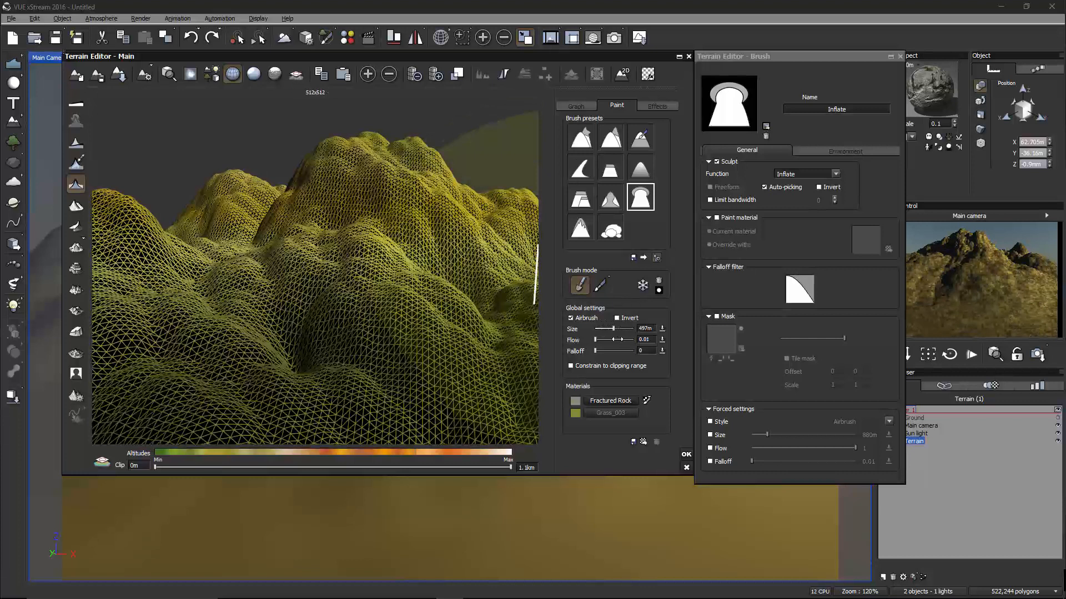
mouse_move(436, 288)
right_mouse_down()
mouse_move(450, 295)
mouse_move(439, 288)
right_mouse_up()
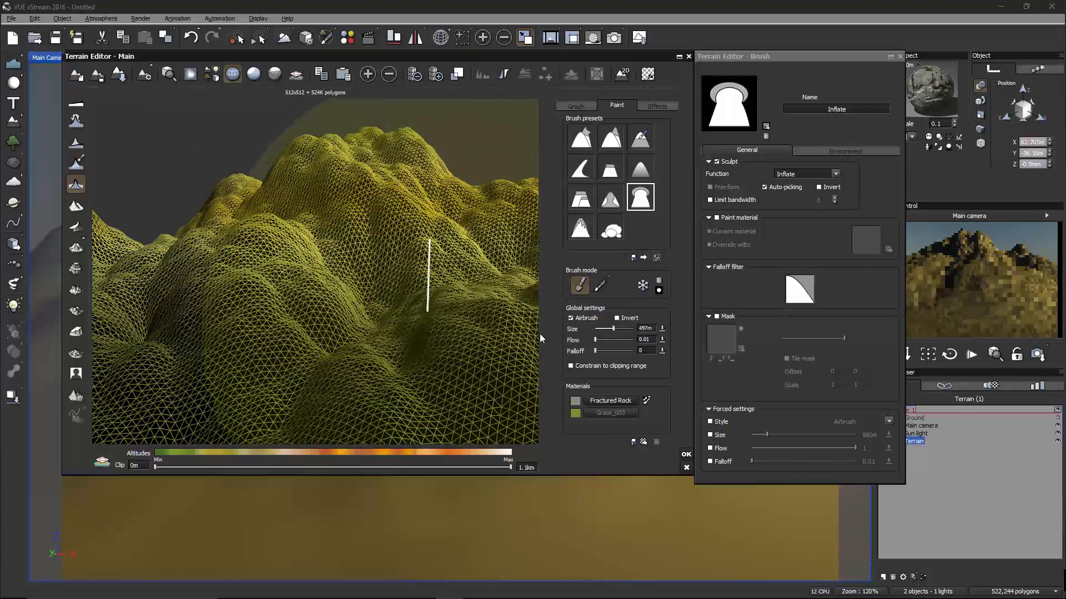
Inflate the upper slopes below the summit into rounded bulges, working from several sides of the mountain.
mouse_move(408, 298)
left_mouse_down()
mouse_move(376, 281)
mouse_move(325, 165)
mouse_move(459, 190)
mouse_move(507, 281)
mouse_move(394, 321)
mouse_move(352, 307)
mouse_move(454, 315)
left_mouse_up()
scroll(459, 317, "down", 4)
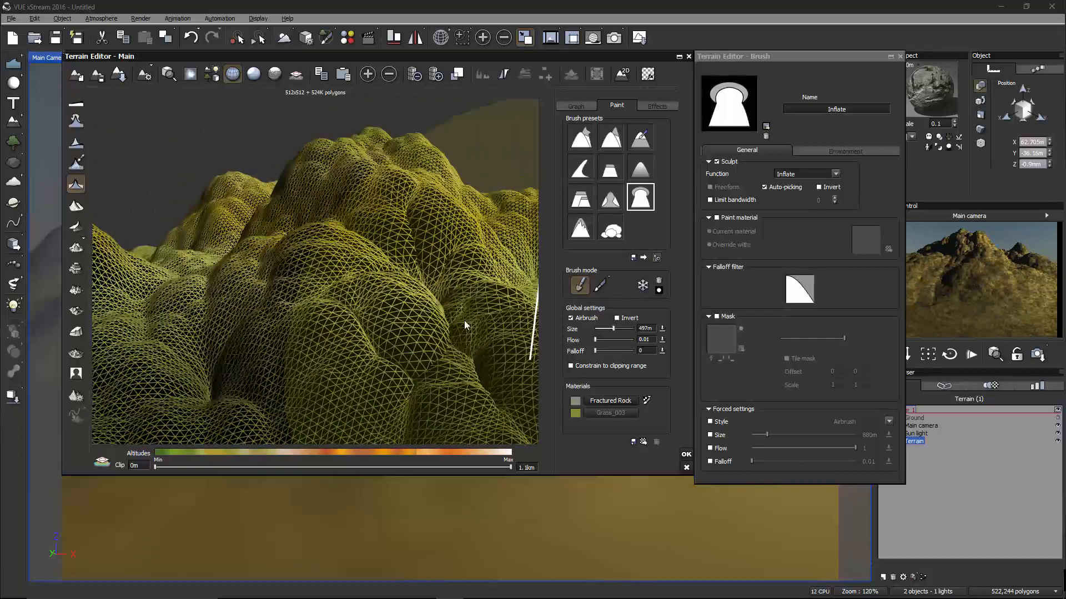
mouse_move(410, 328)
right_mouse_down()
mouse_move(399, 328)
mouse_move(419, 330)
right_mouse_up()
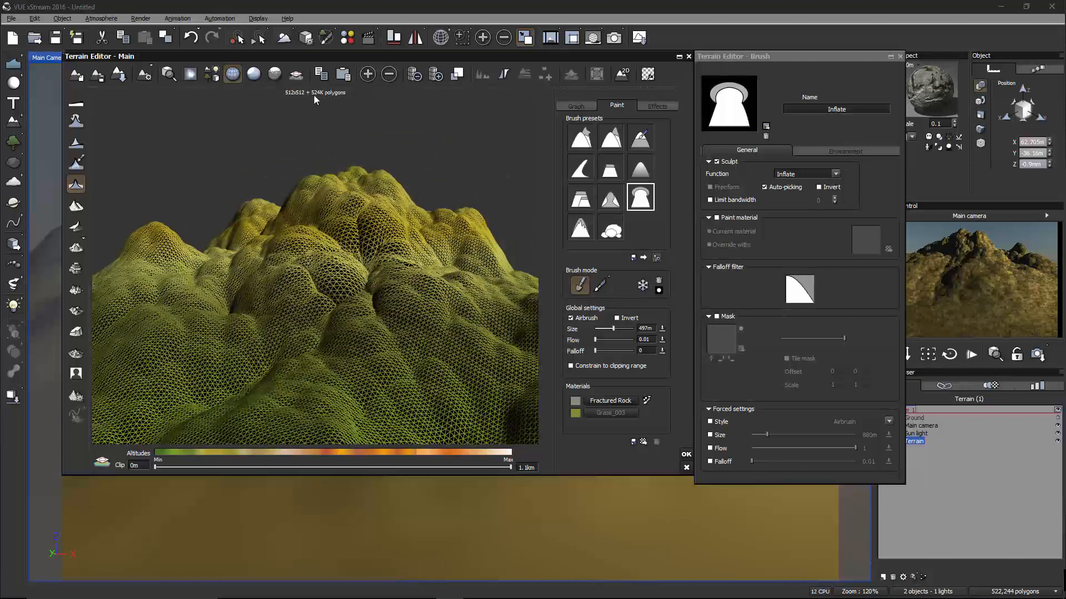
right_click_drag(458, 231, 322, 269)
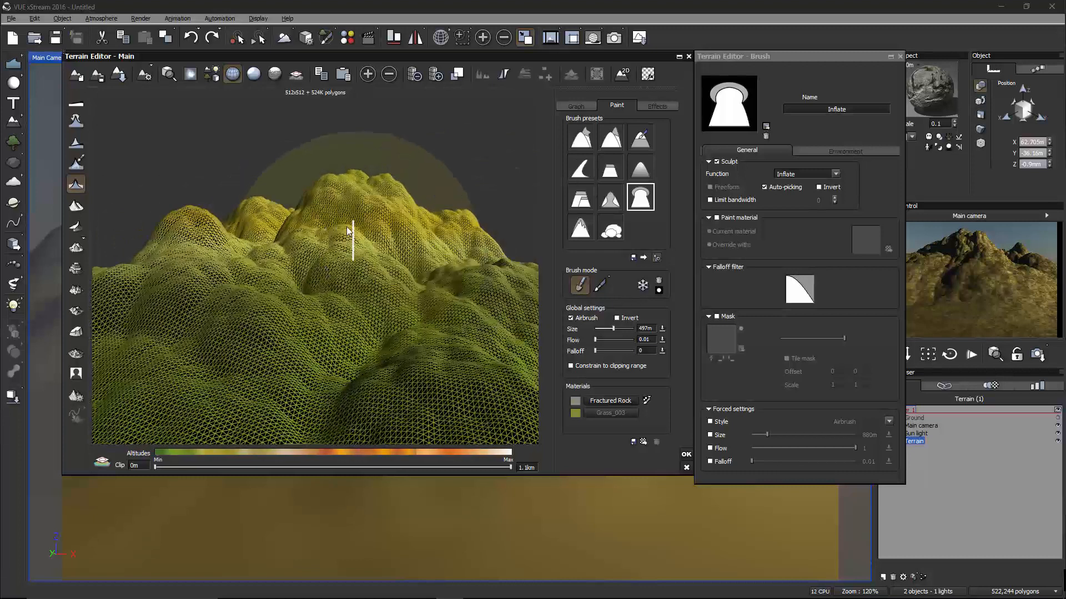
right_click_drag(404, 233, 373, 267)
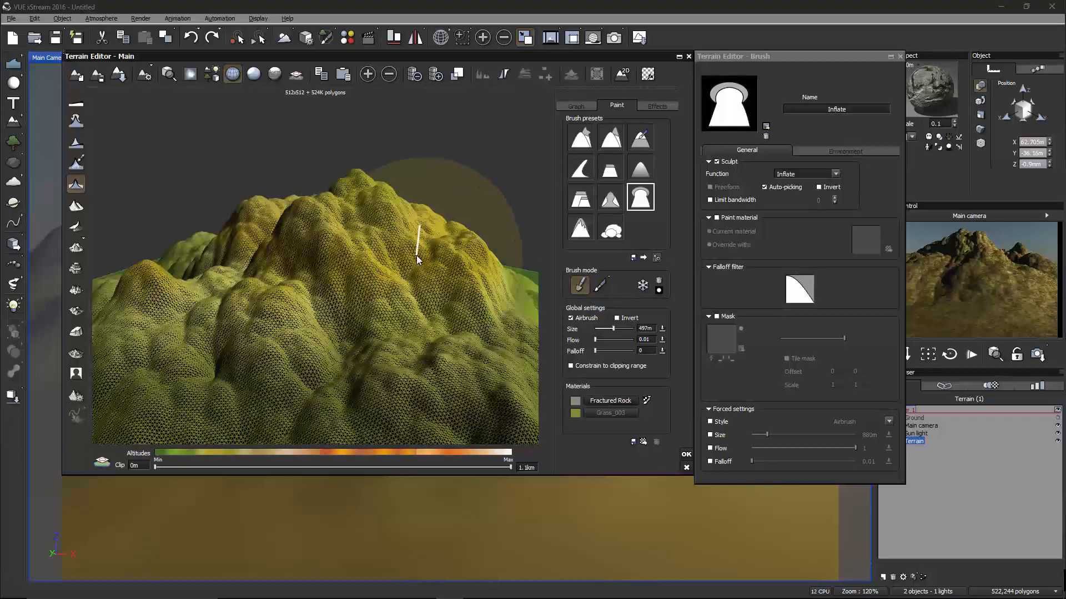
Switch to the Pinch brush, set its flow to 0.598, and pinch the ridges and bulges around the mountain.
left_click(609, 198)
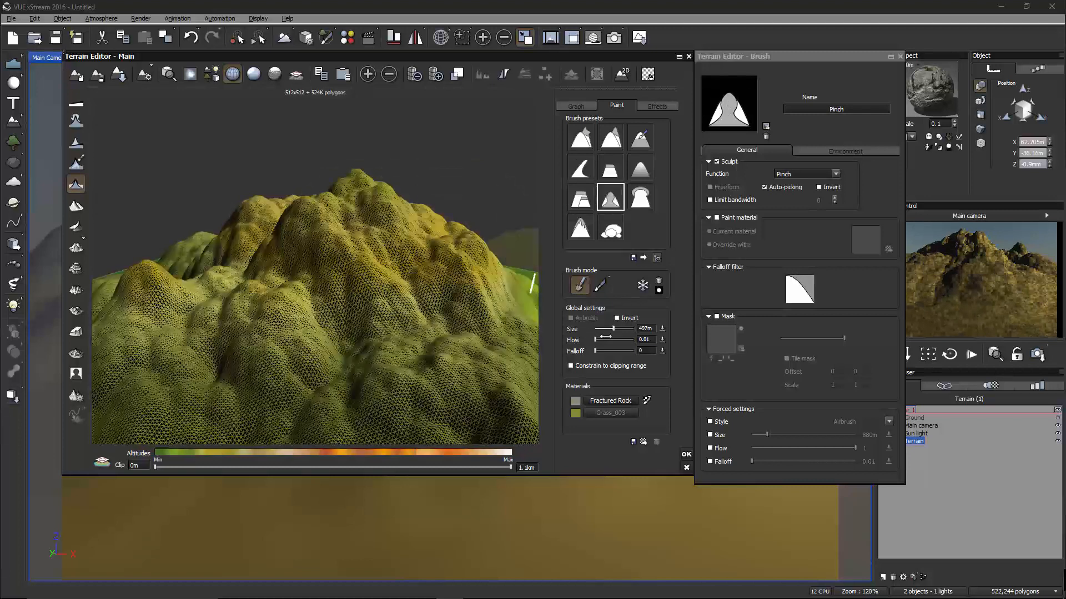
left_click_drag(326, 334, 338, 337)
left_click_drag(321, 228, 322, 228)
right_click_drag(293, 278, 371, 269)
left_click_drag(340, 315, 342, 317)
mouse_move(430, 271)
right_mouse_down()
mouse_move(385, 268)
mouse_move(387, 308)
right_mouse_up()
left_click_drag(499, 317, 488, 318)
mouse_move(489, 318)
right_mouse_down()
mouse_move(399, 318)
mouse_move(351, 354)
mouse_move(372, 331)
right_mouse_up()
left_click_drag(372, 331, 372, 331)
mouse_move(395, 325)
right_mouse_down()
mouse_move(367, 328)
mouse_move(461, 314)
right_mouse_up()
right_click_drag(362, 297, 492, 332)
Turn on Invert for the Pinch brush and apply it to the mountain's lower slope.
left_click(631, 318)
left_click(328, 339)
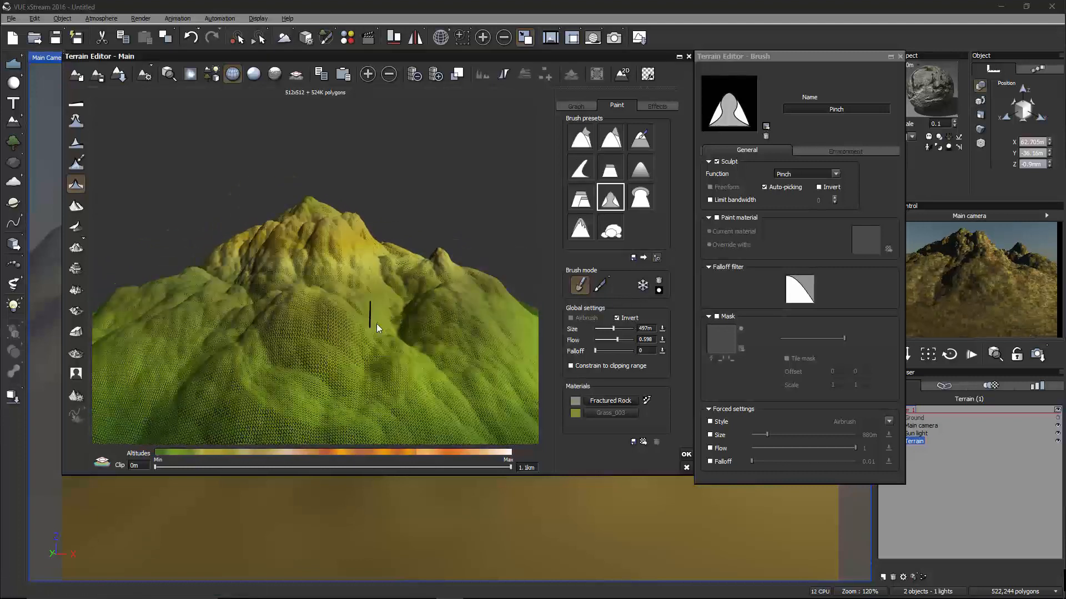
mouse_move(387, 305)
right_mouse_down()
mouse_move(428, 298)
mouse_move(350, 350)
mouse_move(351, 339)
mouse_move(321, 344)
mouse_move(429, 360)
mouse_move(429, 336)
mouse_move(351, 323)
right_mouse_up()
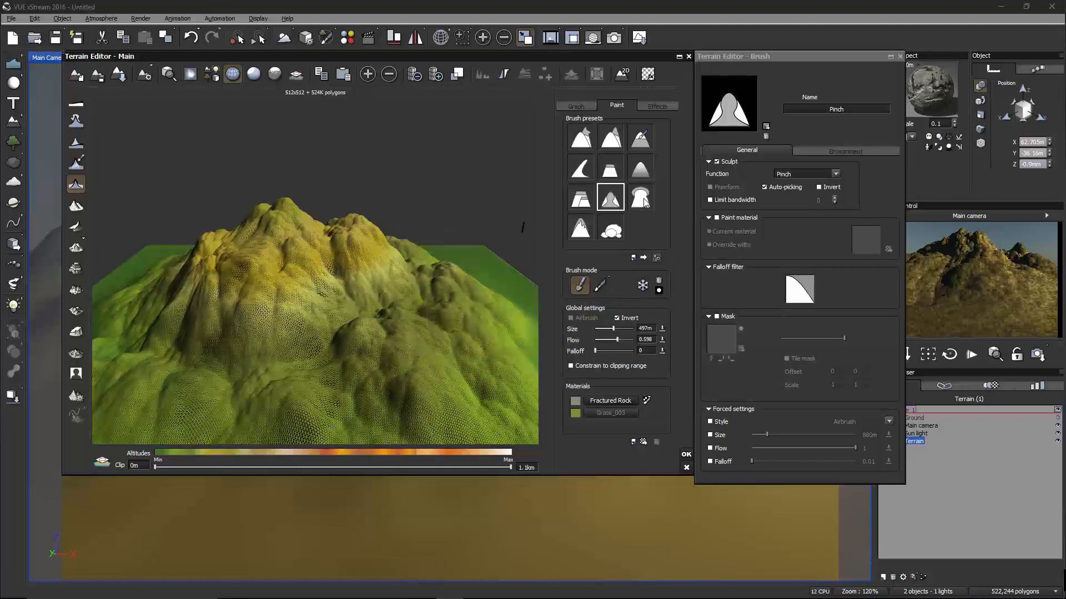
Try an inverted Inflate stroke on the slope at flow 0.598, undo it, and set the flow to 0.01.
left_click_drag(265, 344, 265, 341)
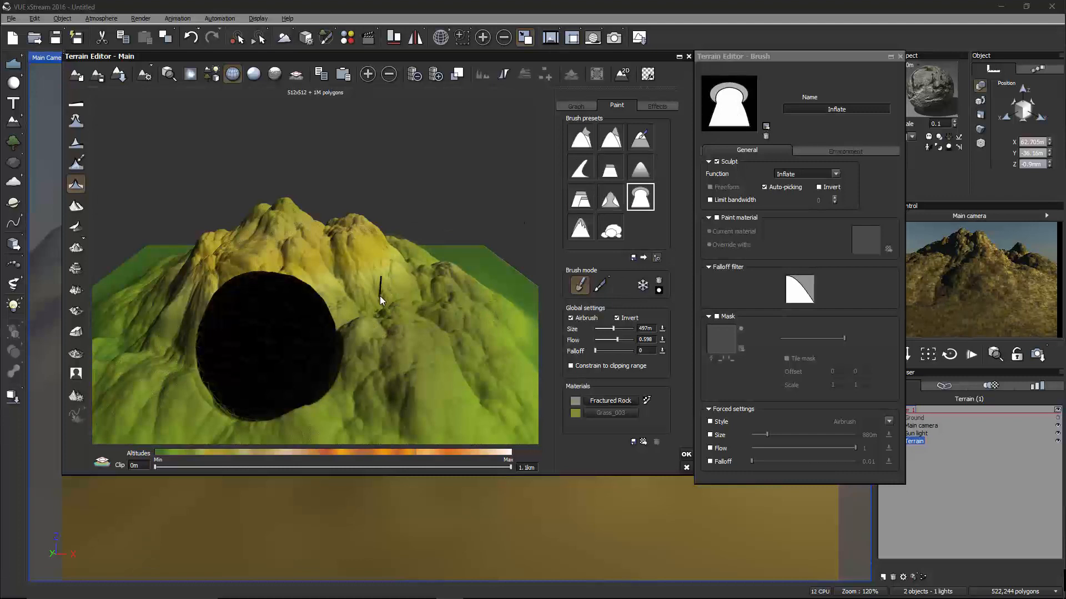
left_click_drag(601, 335, 596, 333)
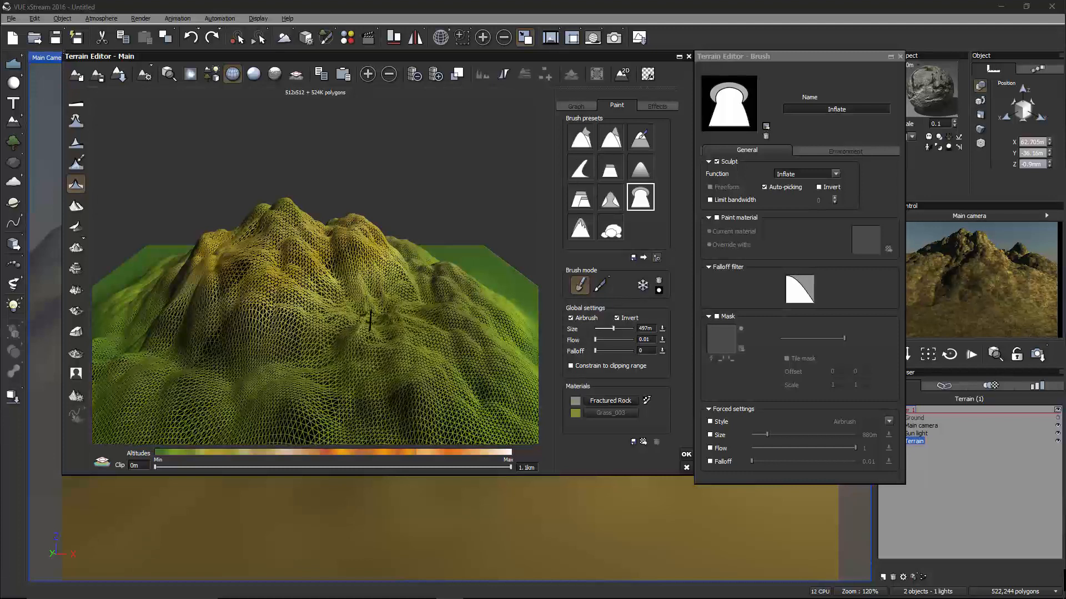
Examine the mountain's sculpted flanks and their mesh from several sides, close up and from farther away.
scroll(388, 375, "up", 3)
mouse_move(388, 375)
right_mouse_down()
mouse_move(406, 352)
mouse_move(355, 338)
mouse_move(345, 345)
mouse_move(388, 364)
right_mouse_up()
scroll(391, 361, "down", 3)
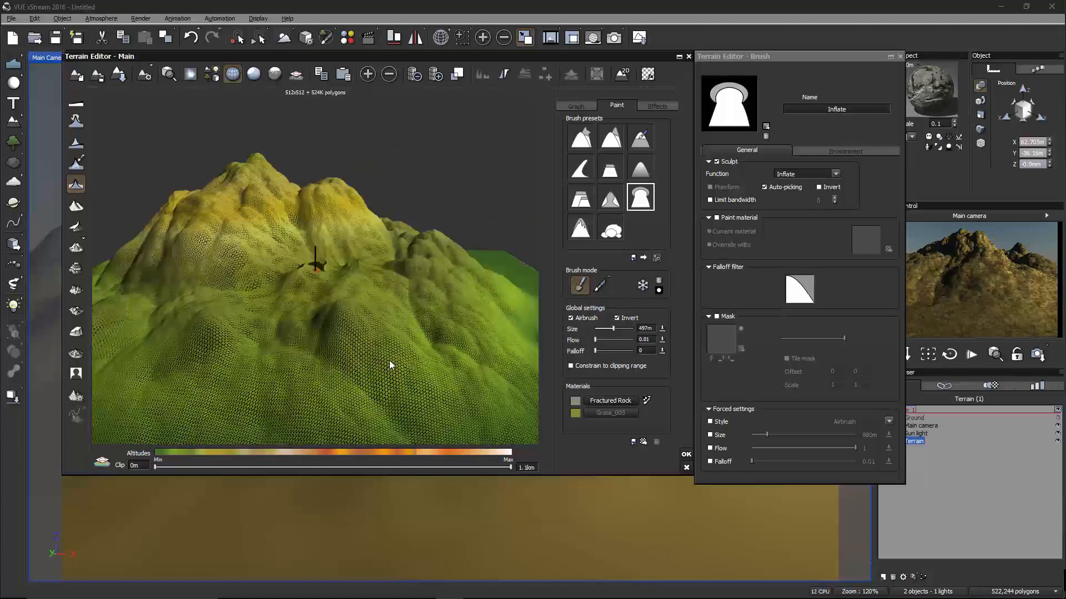
right_click_drag(343, 251, 363, 221)
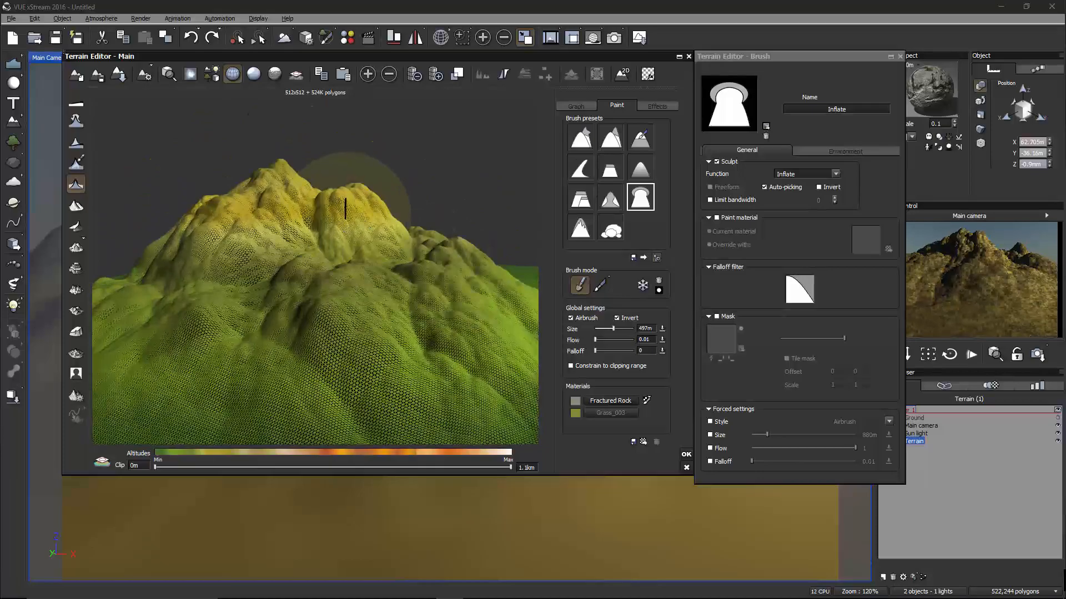
scroll(375, 219, "up", 5)
right_click_drag(219, 311, 382, 266)
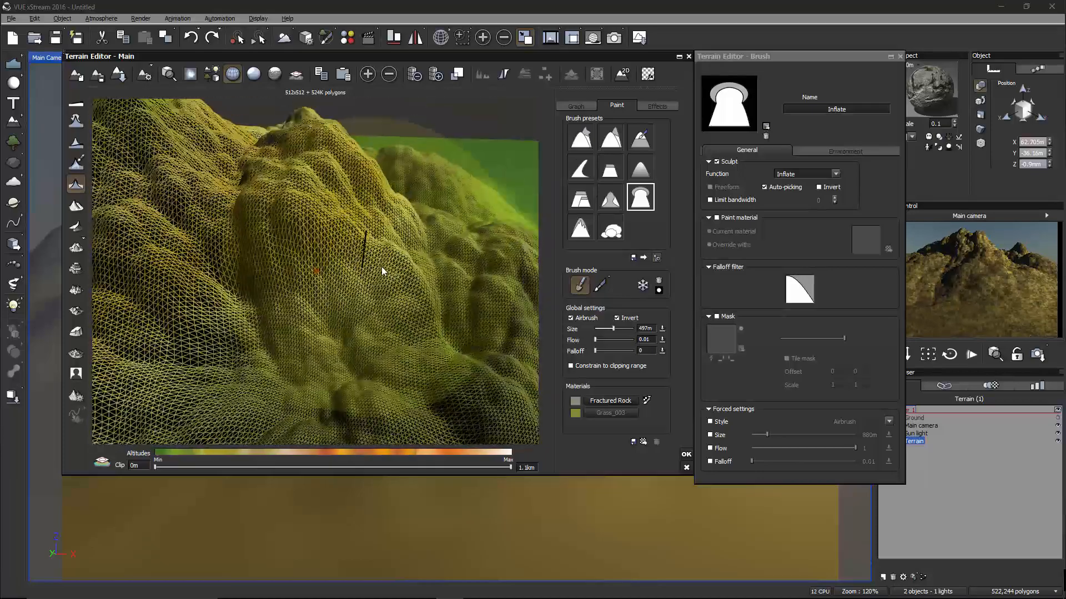
scroll(261, 227, "down", 5)
right_click_drag(377, 227, 262, 228)
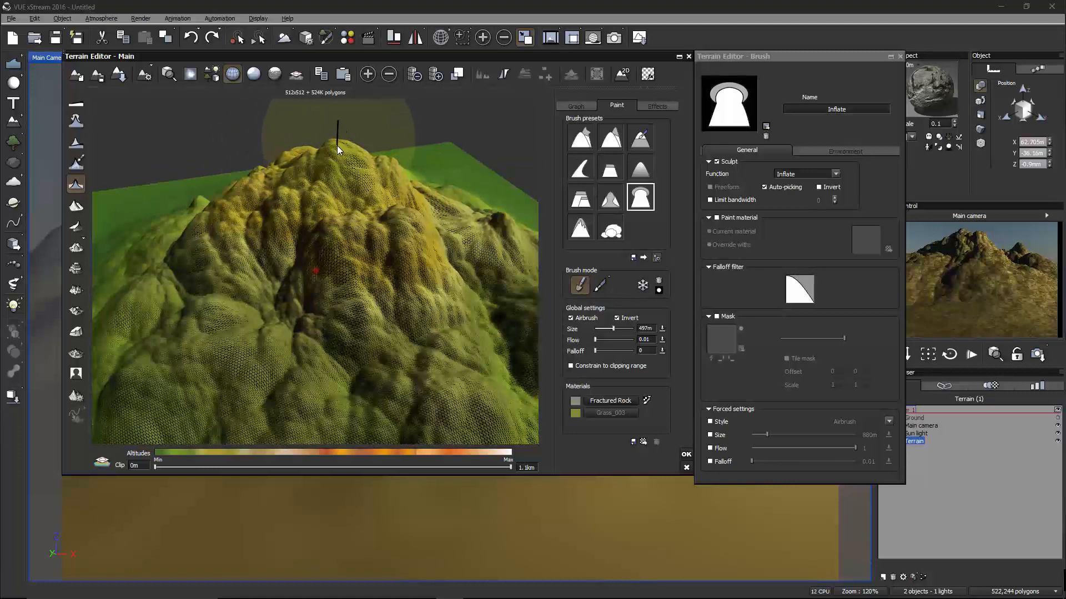
Center the view on the summit, inspect its mesh up close, and look over the whole terrain.
middle_click(337, 145)
scroll(333, 303, "up", 3)
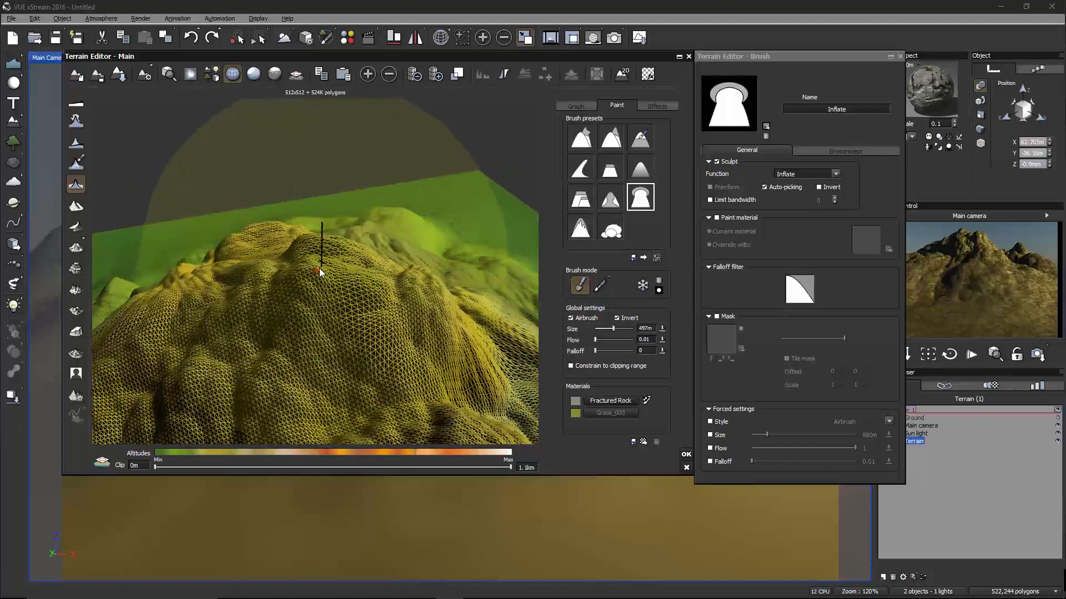
scroll(347, 288, "up", 3)
scroll(346, 293, "down", 3)
mouse_move(333, 295)
right_mouse_down()
mouse_move(396, 298)
mouse_move(481, 278)
mouse_move(274, 238)
mouse_move(333, 328)
mouse_move(352, 311)
mouse_move(474, 341)
mouse_move(294, 340)
mouse_move(332, 301)
mouse_move(282, 296)
mouse_move(448, 359)
mouse_move(389, 322)
right_mouse_up()
scroll(324, 303, "down", 2)
scroll(282, 297, "down", 4)
mouse_move(457, 315)
right_mouse_down()
mouse_move(418, 357)
mouse_move(475, 304)
right_mouse_up()
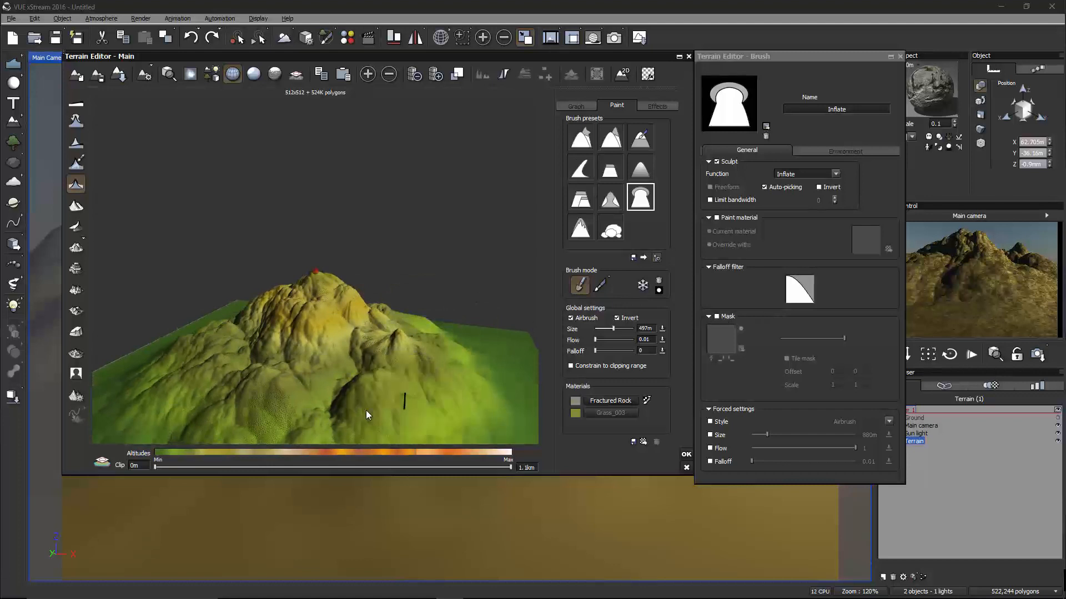
scroll(325, 407, "down", 3)
right_click_drag(324, 269, 292, 288)
scroll(384, 289, "up", 3)
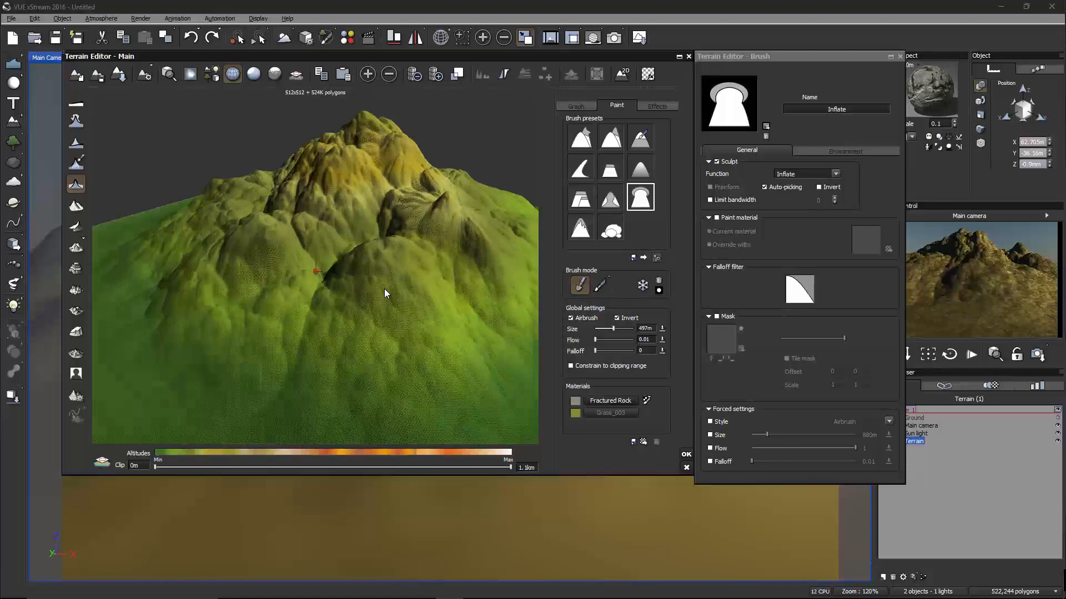
Open the bitmap library for the Inflate brush's mask and look through the Strata and Circle masks.
left_click(724, 315)
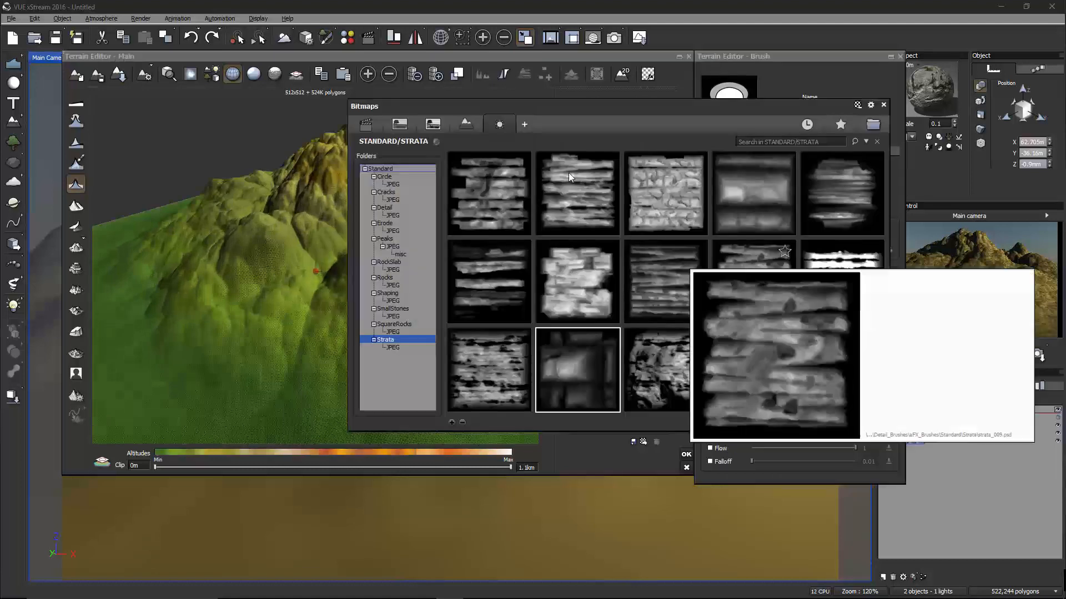
mouse_move(717, 261)
mouse_move(452, 209)
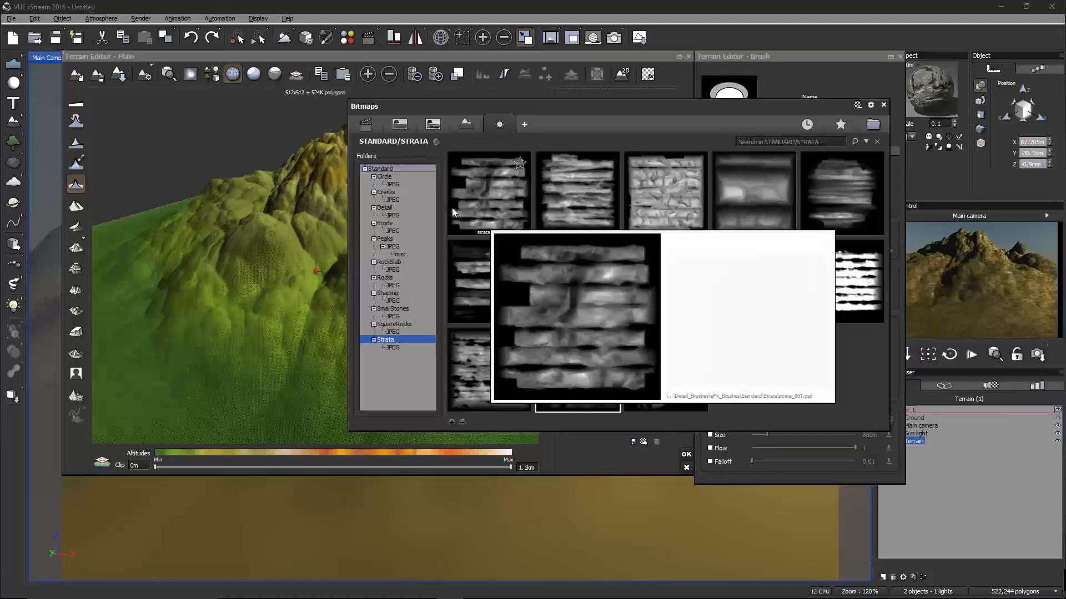
left_click(393, 185)
left_click(384, 177)
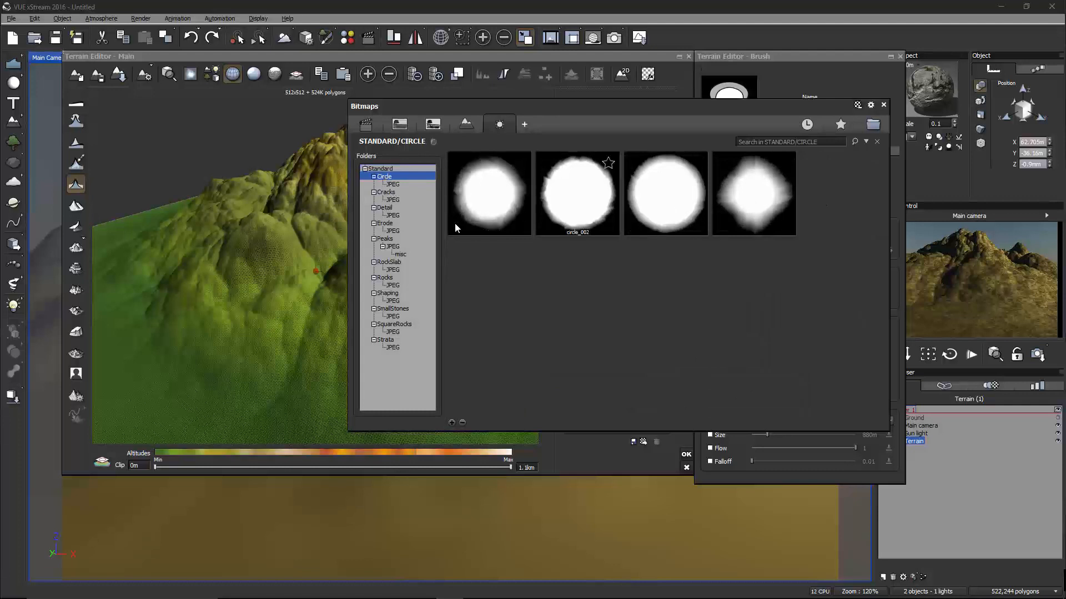
Look through the Cracks, SquareRocks, SmallStones and Shaping masks, and load the last bitmap from Peaks/JPEG as the Inflate brush's mask.
left_click(392, 192)
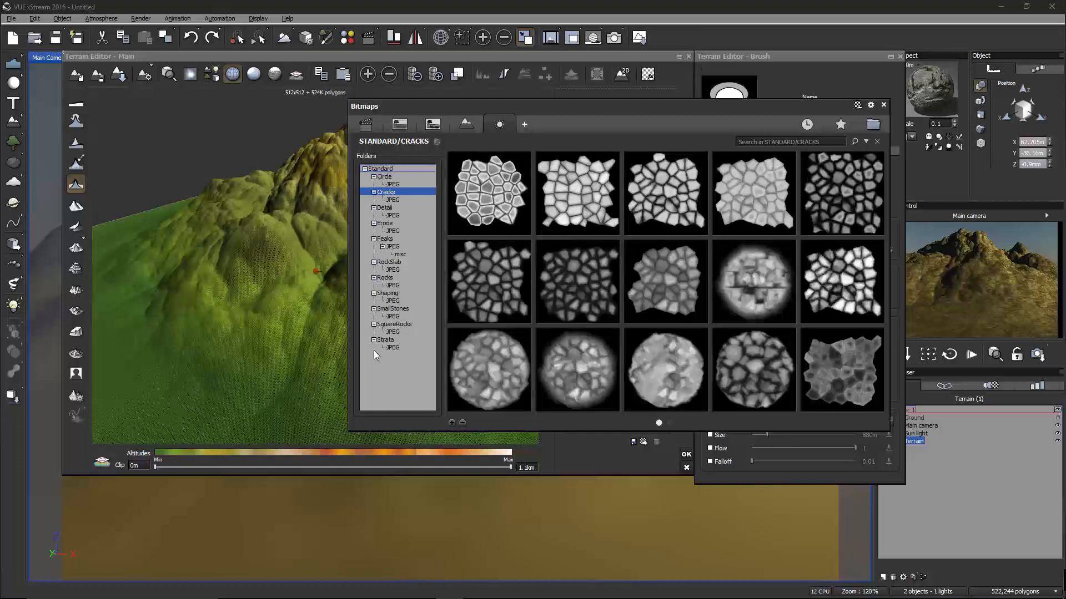
left_click(395, 324)
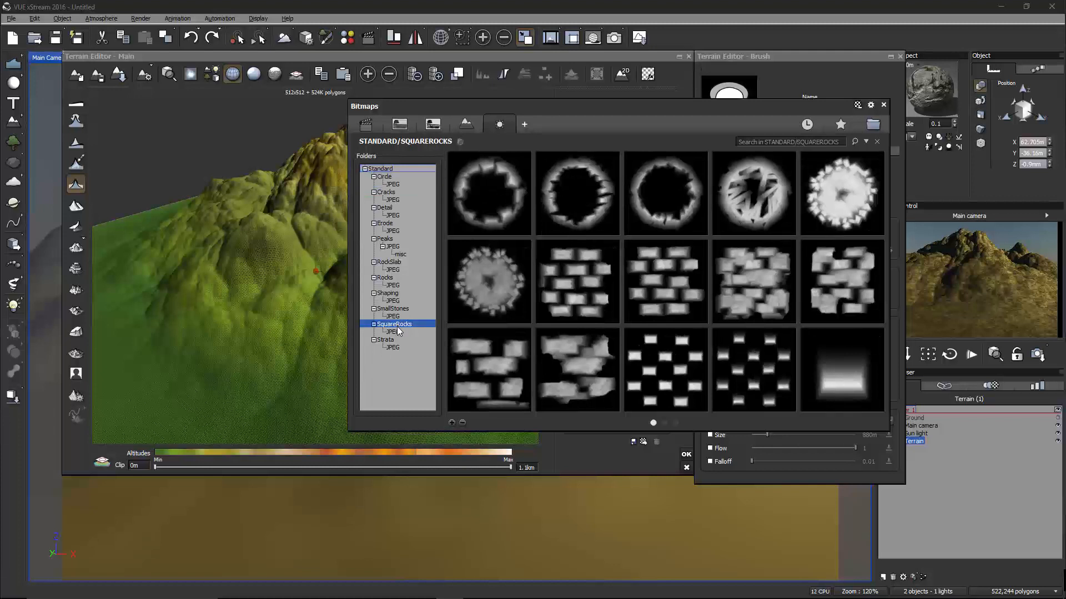
left_click(393, 309)
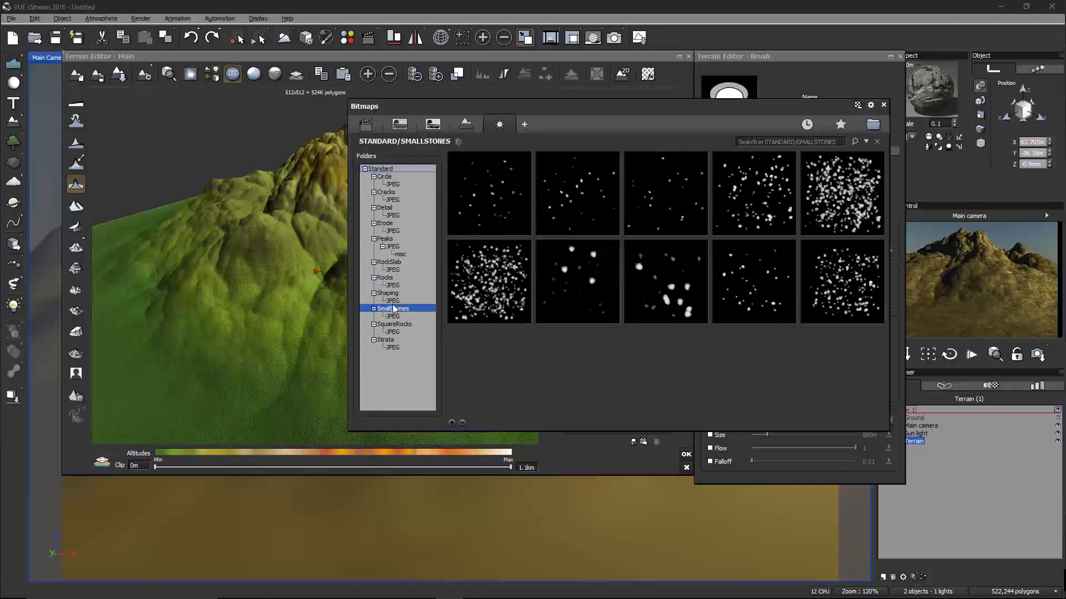
left_click(391, 295)
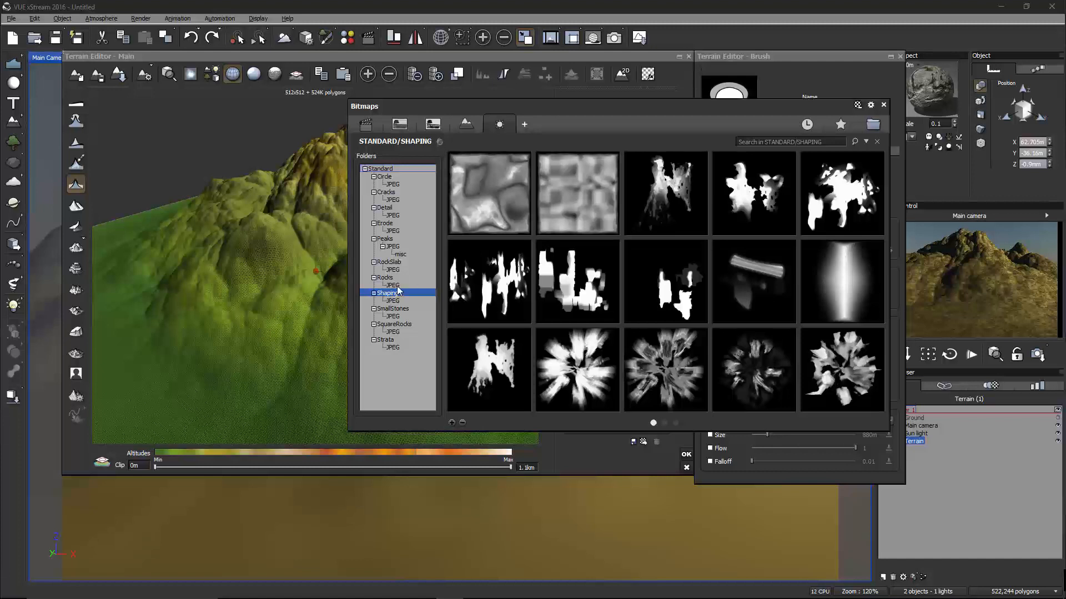
left_click(395, 247)
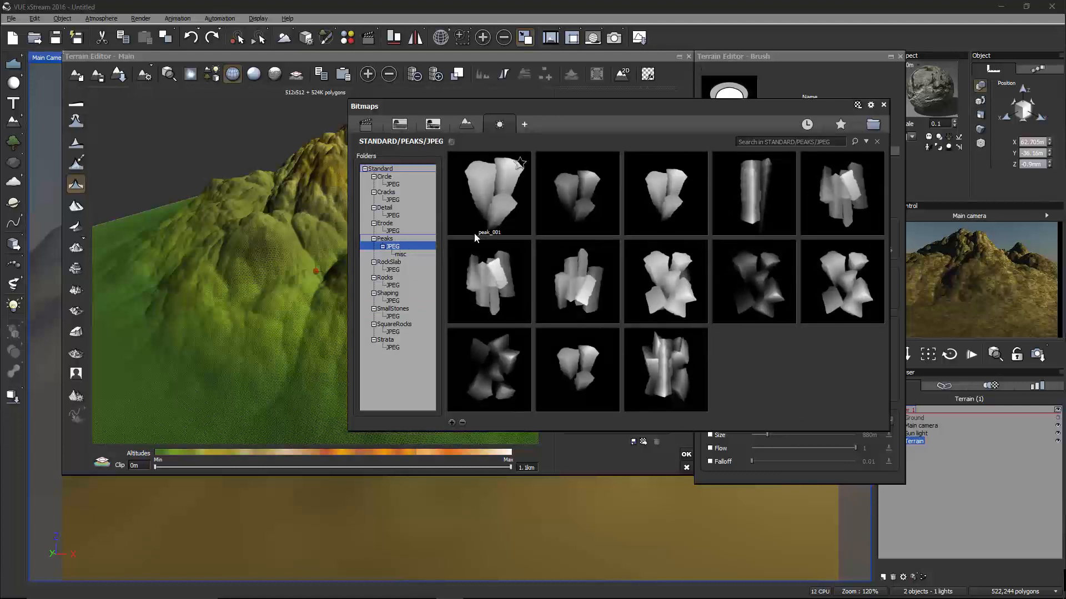
double_click(671, 368)
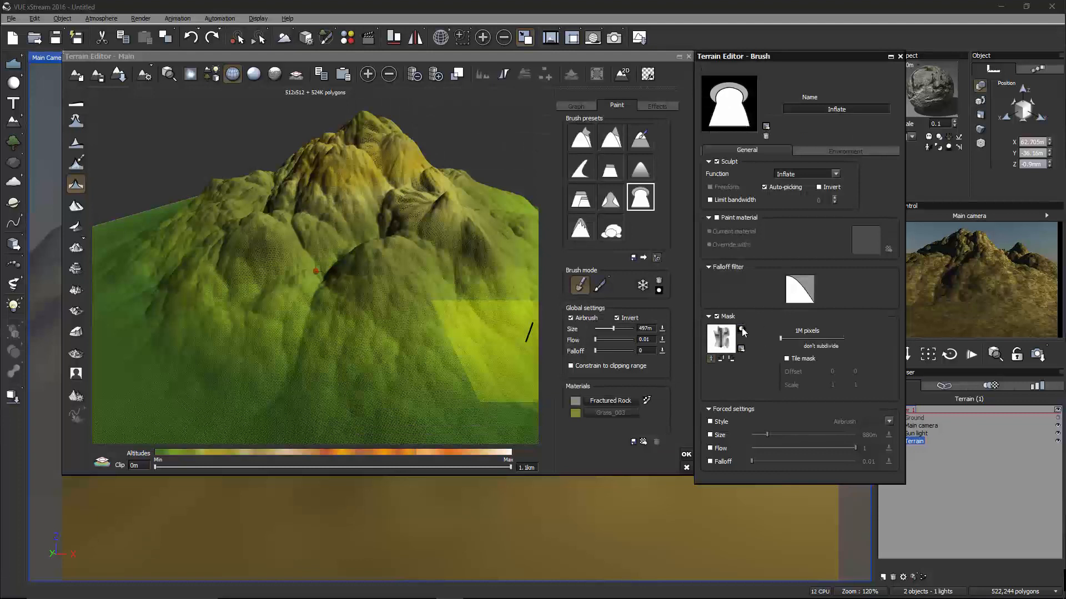
Turn off inversion, set the flow to 0.527, try masked Inflate strokes on the mountain's front slope, and undo the last one.
left_click(620, 321)
mouse_move(411, 314)
right_mouse_down()
mouse_move(366, 304)
mouse_move(426, 298)
mouse_move(434, 352)
right_mouse_up()
left_click_drag(395, 341, 383, 287)
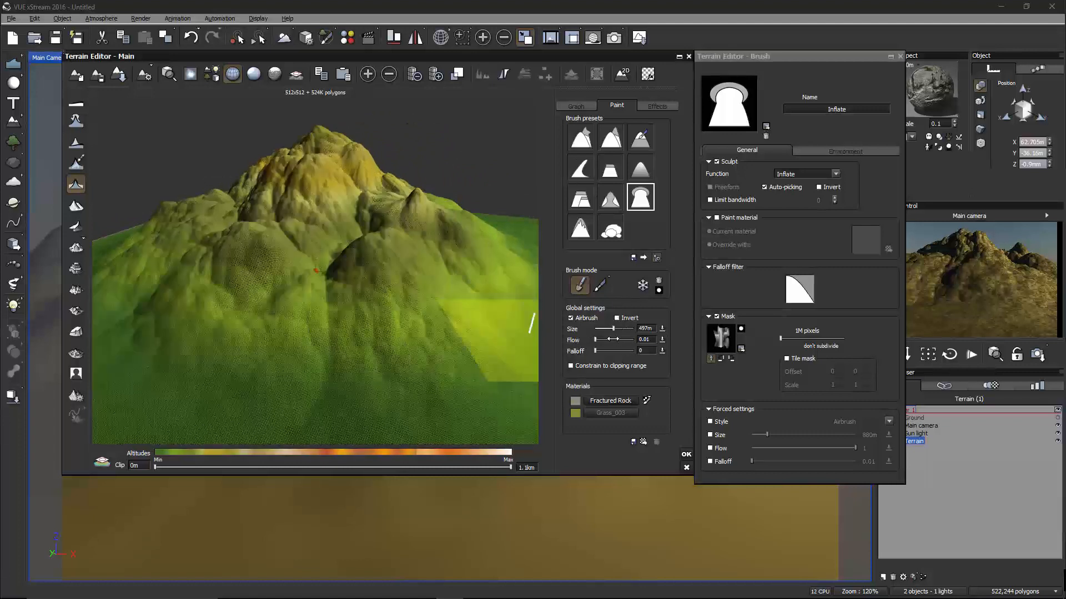
left_click_drag(605, 341, 615, 340)
left_click_drag(388, 286, 393, 310)
key("ctrl+z")
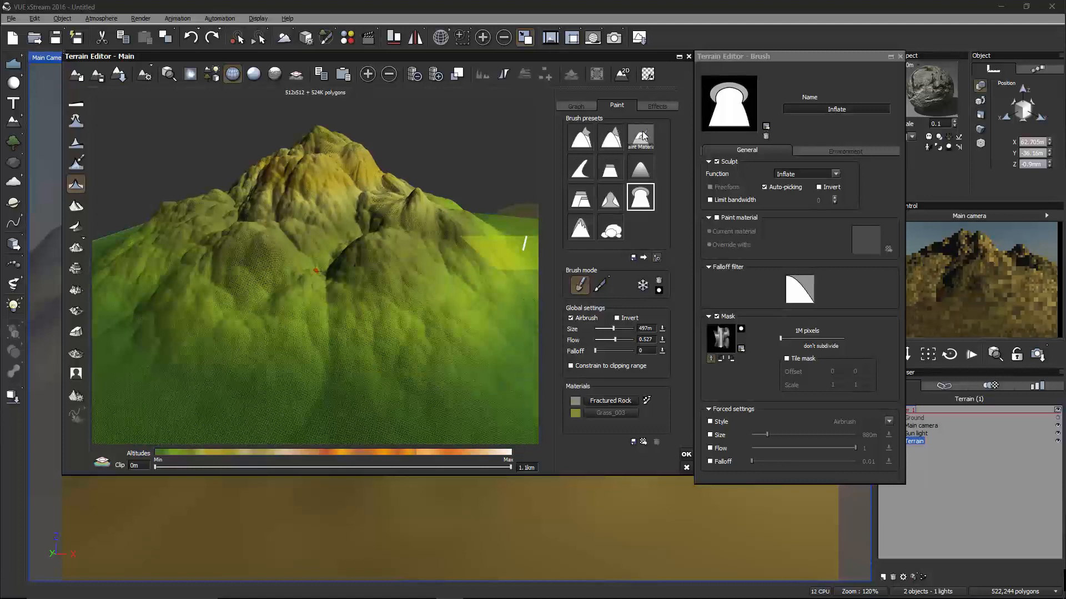
Switch to the 3D Sculpt brush without saving the Inflate changes, enable its mask, and try a stroke on the front slope.
left_click(581, 138)
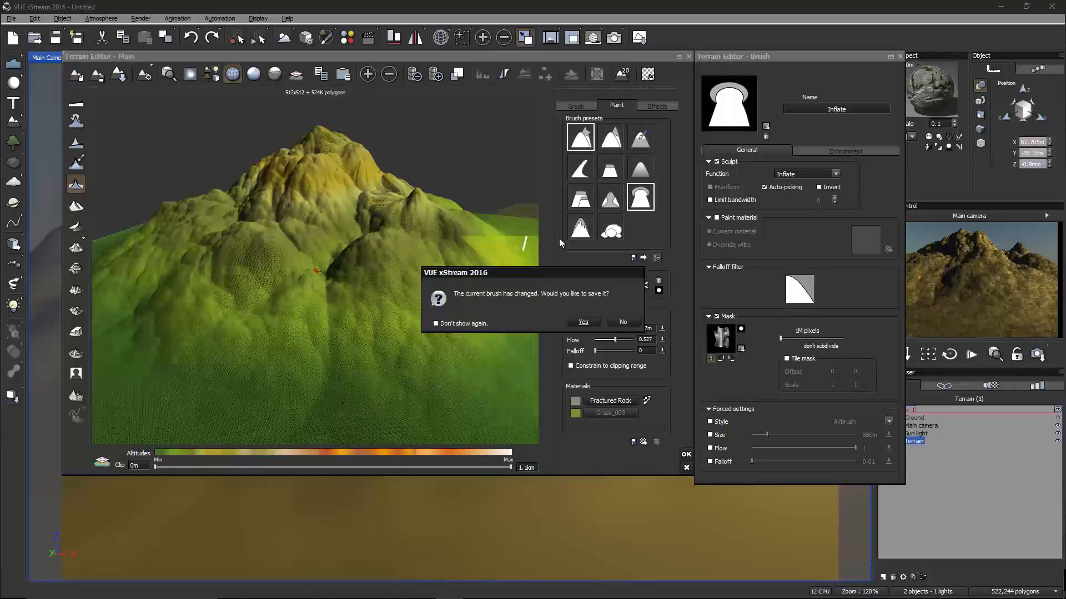
left_click(621, 322)
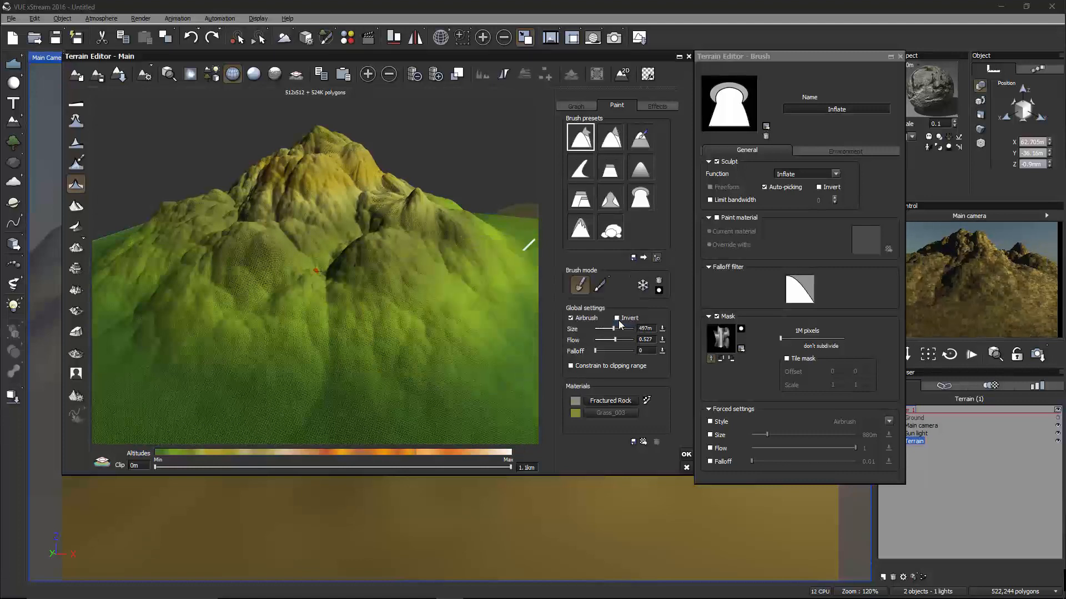
left_click(717, 316)
mouse_move(435, 285)
left_mouse_down()
mouse_move(487, 340)
mouse_move(530, 341)
mouse_move(488, 333)
left_mouse_up()
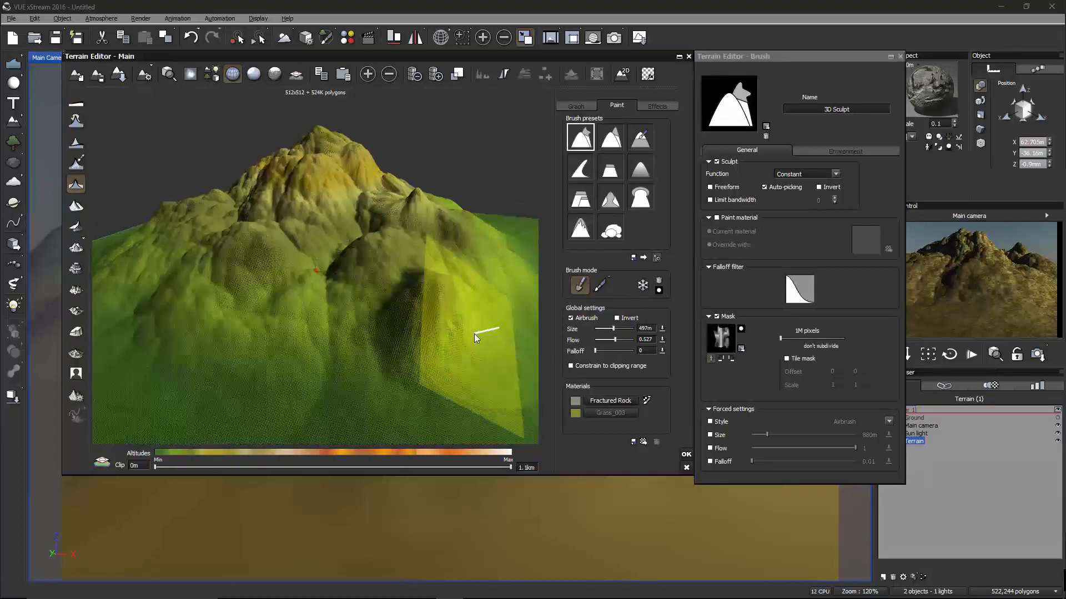
mouse_move(485, 333)
right_mouse_down()
mouse_move(392, 310)
mouse_move(371, 391)
mouse_move(383, 383)
mouse_move(660, 408)
right_mouse_up()
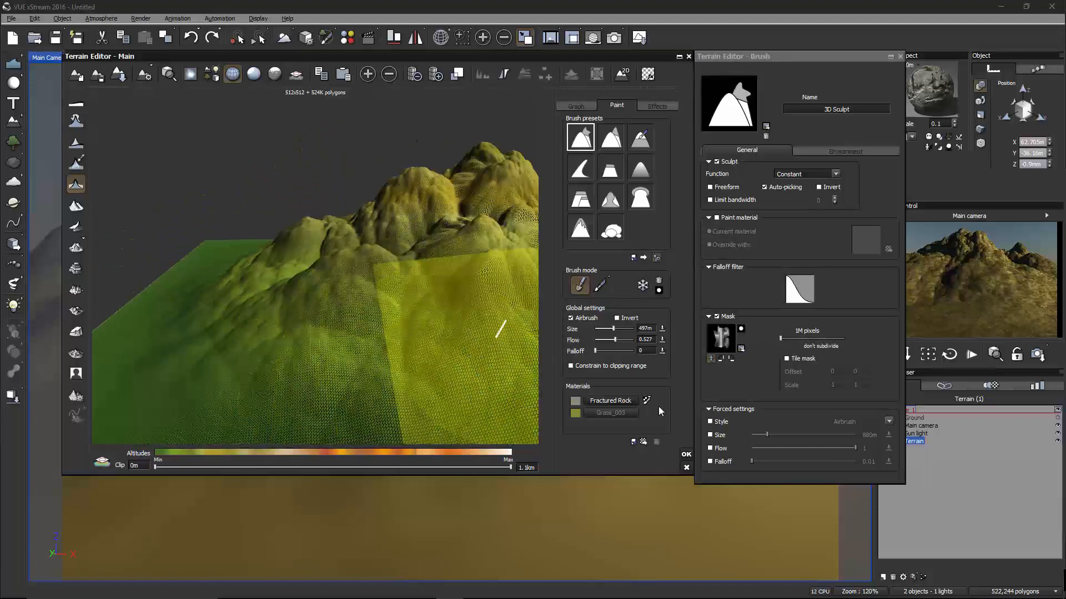
Turn on material painting with Fractured Rock alongside sculpting, and try a masked stroke on the mountain's lower slope.
left_click(600, 285)
left_click(611, 400)
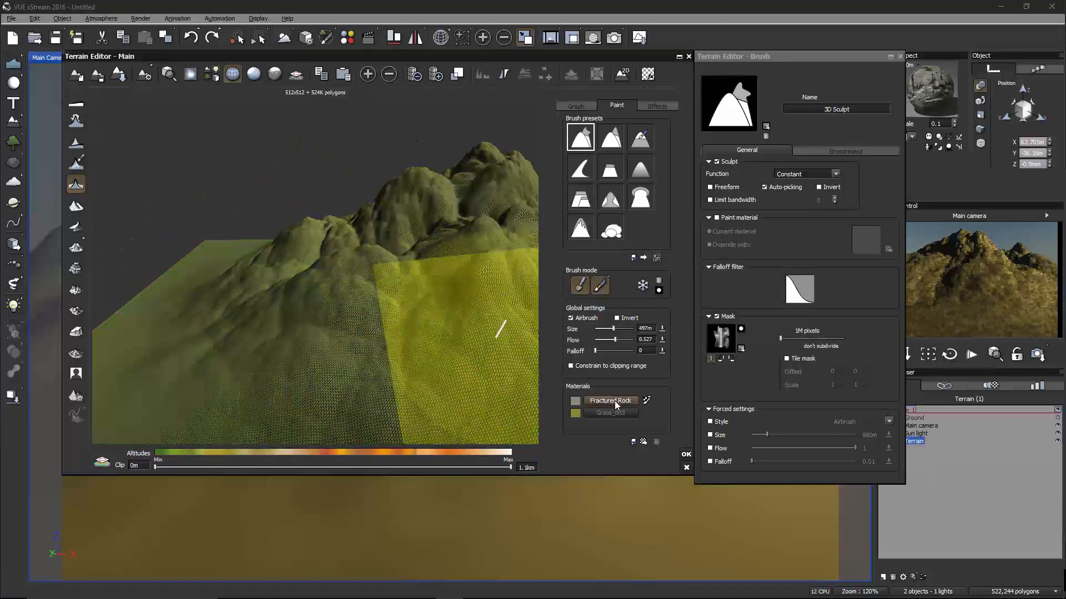
right_click_drag(391, 335, 458, 372)
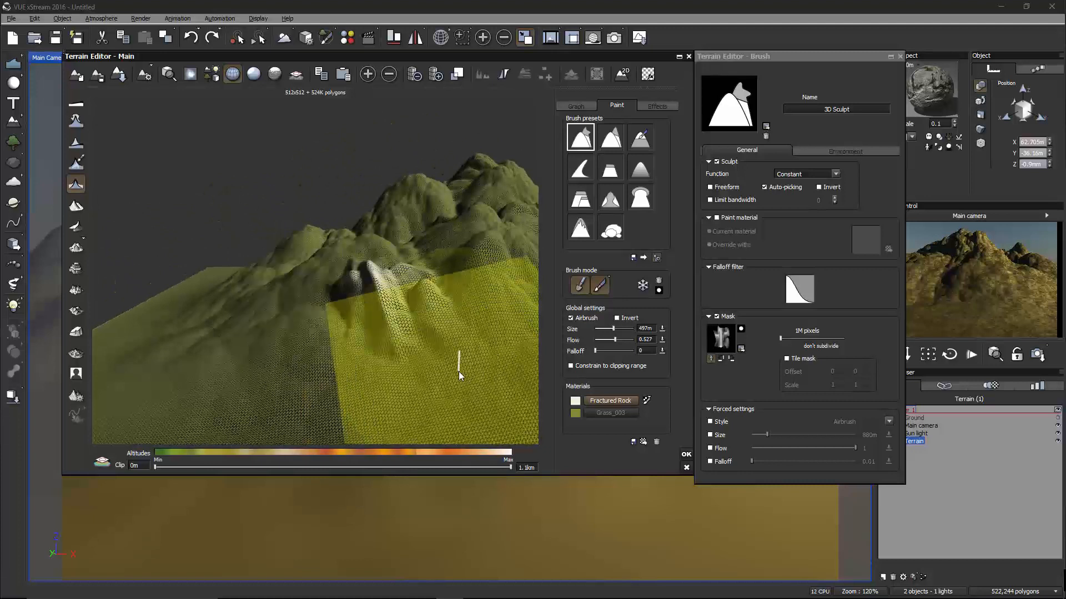
right_click_drag(459, 371, 681, 343)
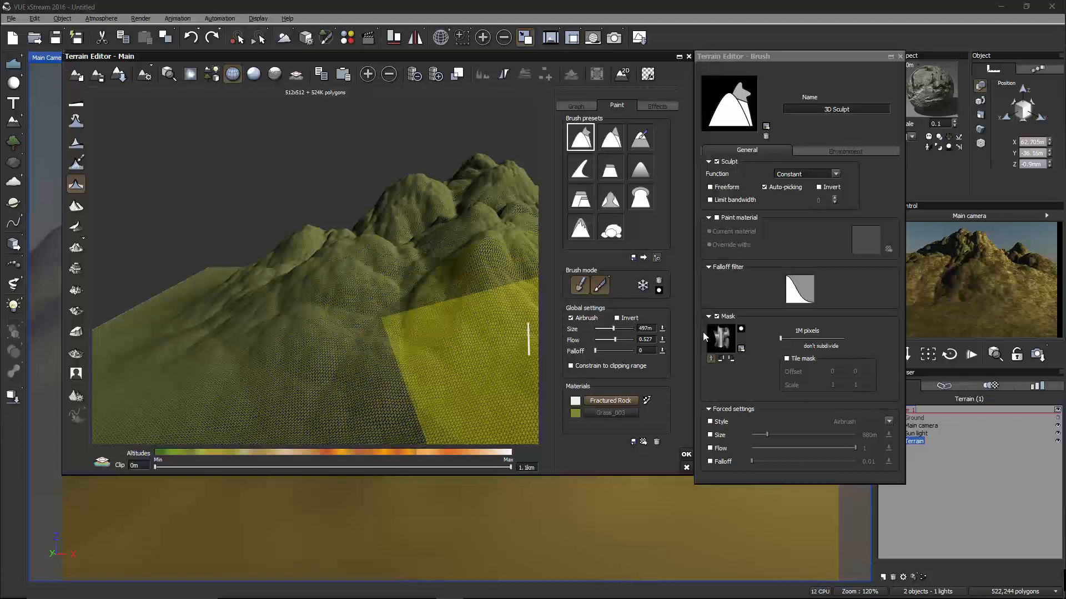
right_click_drag(405, 315, 396, 338)
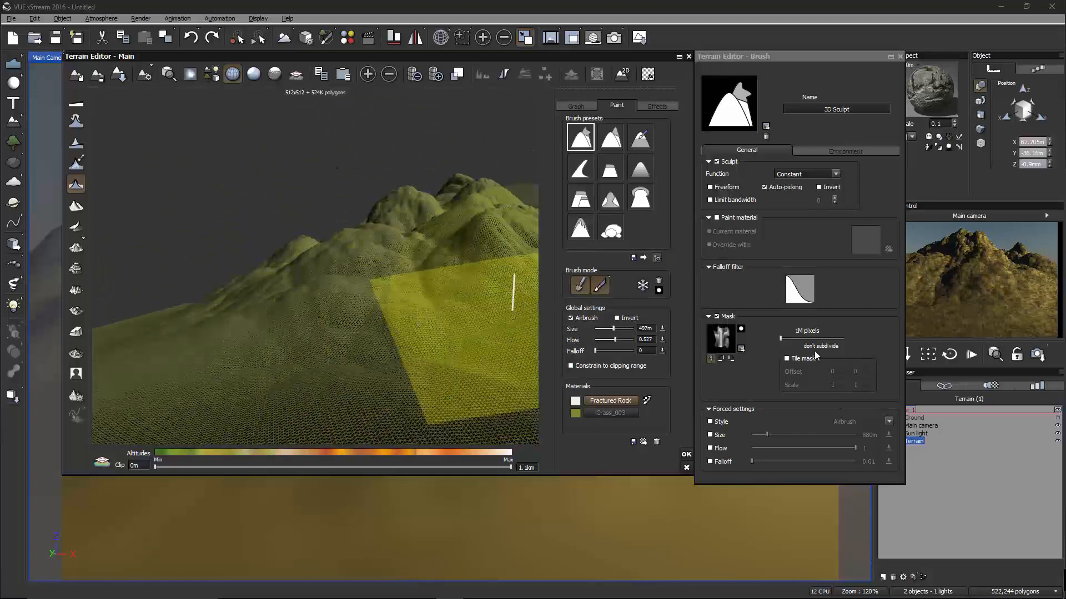
Enable mask subdivision up to -999 polygons, and set the brush size to 338 m and the flow to 0.355.
left_click(788, 340)
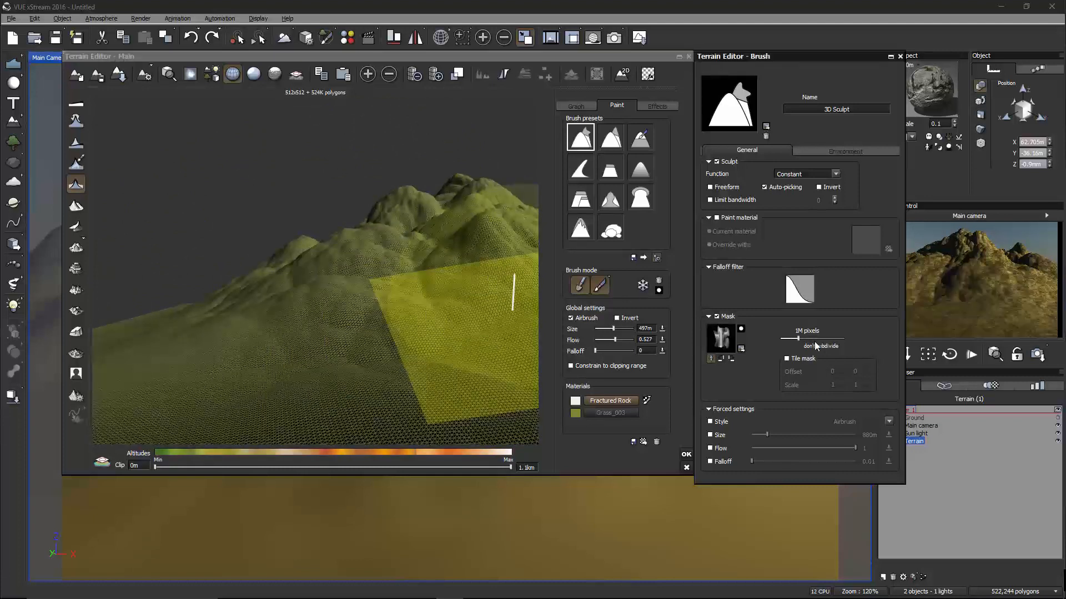
mouse_move(830, 339)
left_mouse_down()
mouse_move(808, 340)
mouse_move(844, 336)
left_mouse_up()
right_click_drag(485, 322, 523, 341)
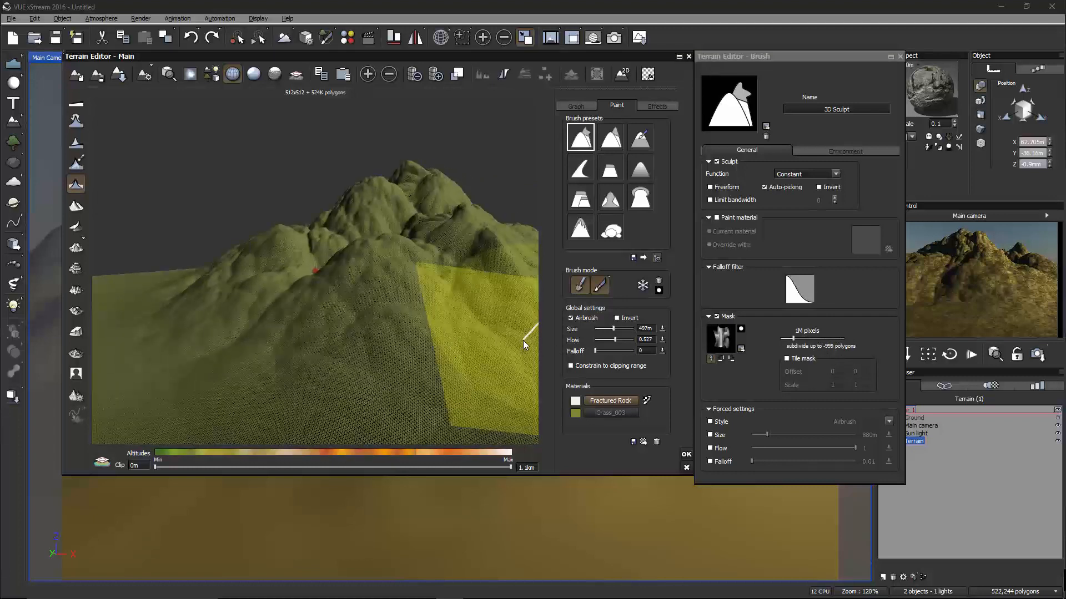
mouse_move(621, 329)
left_mouse_down()
mouse_move(611, 329)
mouse_move(615, 343)
left_mouse_up()
mouse_move(444, 321)
right_mouse_down()
mouse_move(434, 305)
mouse_move(456, 394)
right_mouse_up()
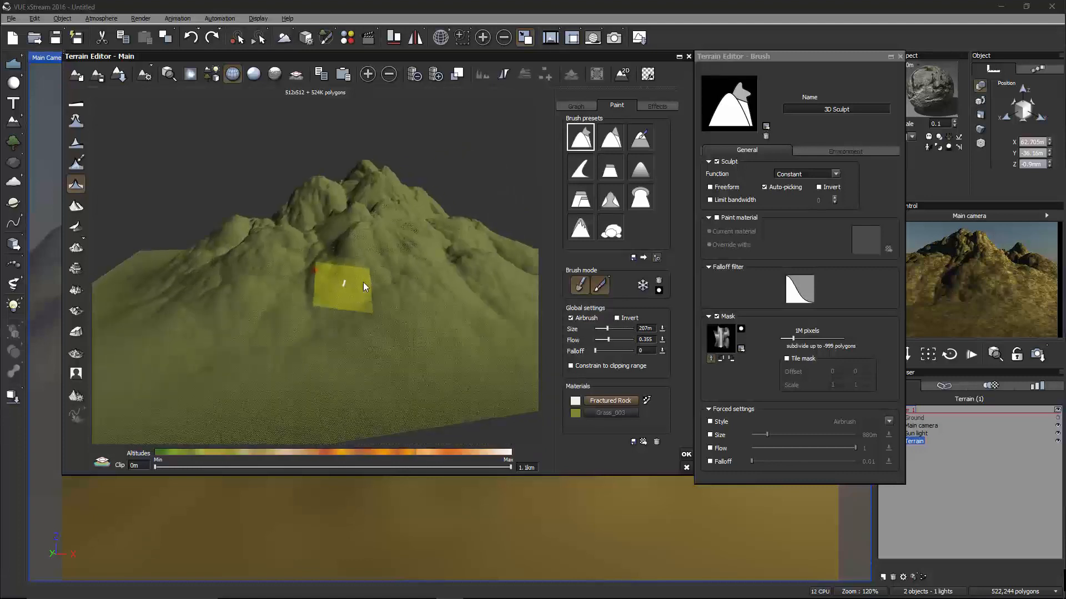
left_click_drag(616, 329, 620, 329)
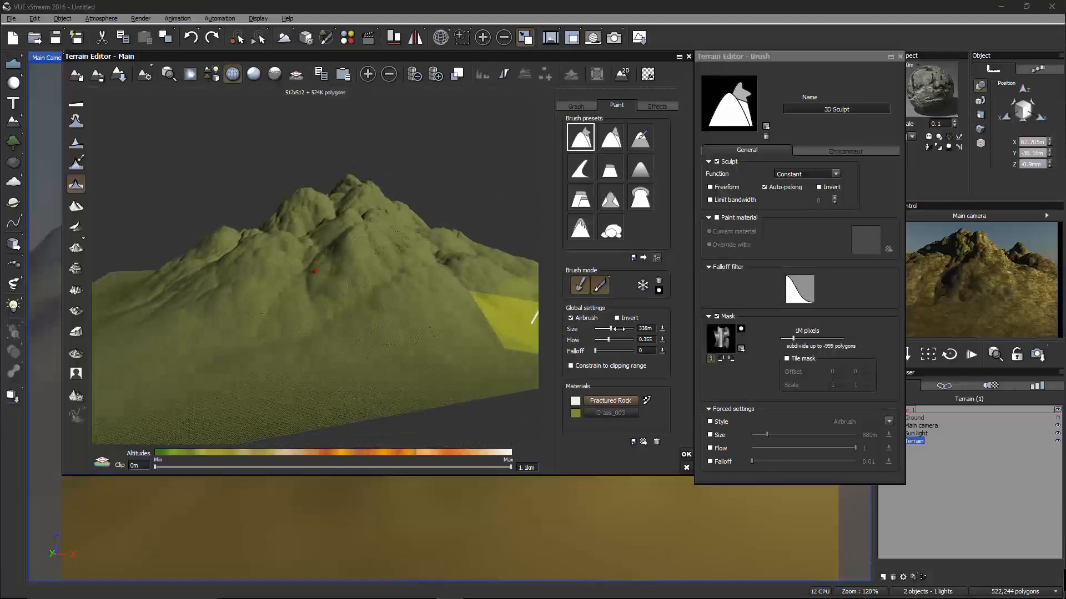
Try a masked Fractured Rock stroke with subdivision on the front slope, and undo it.
scroll(405, 295, "up", 5)
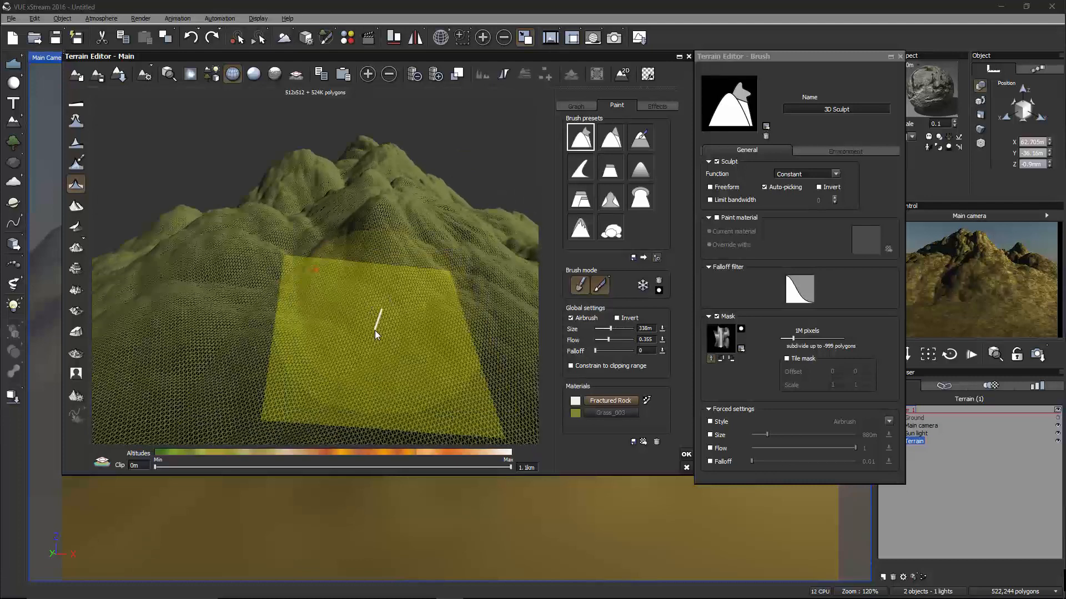
left_click_drag(414, 324, 472, 345)
mouse_move(464, 325)
right_mouse_down()
mouse_move(451, 324)
mouse_move(475, 328)
mouse_move(465, 326)
right_mouse_up()
key("ctrl+z")
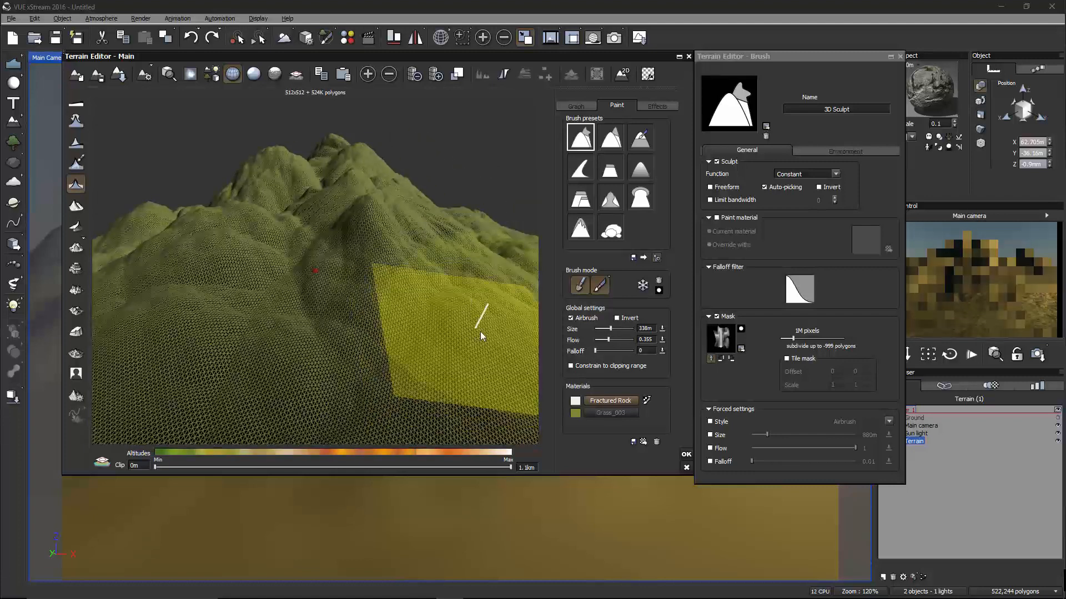
Set the flow to 0.197 and sculpt a masked Fractured Rock patch on the front slope.
left_click_drag(610, 338, 601, 340)
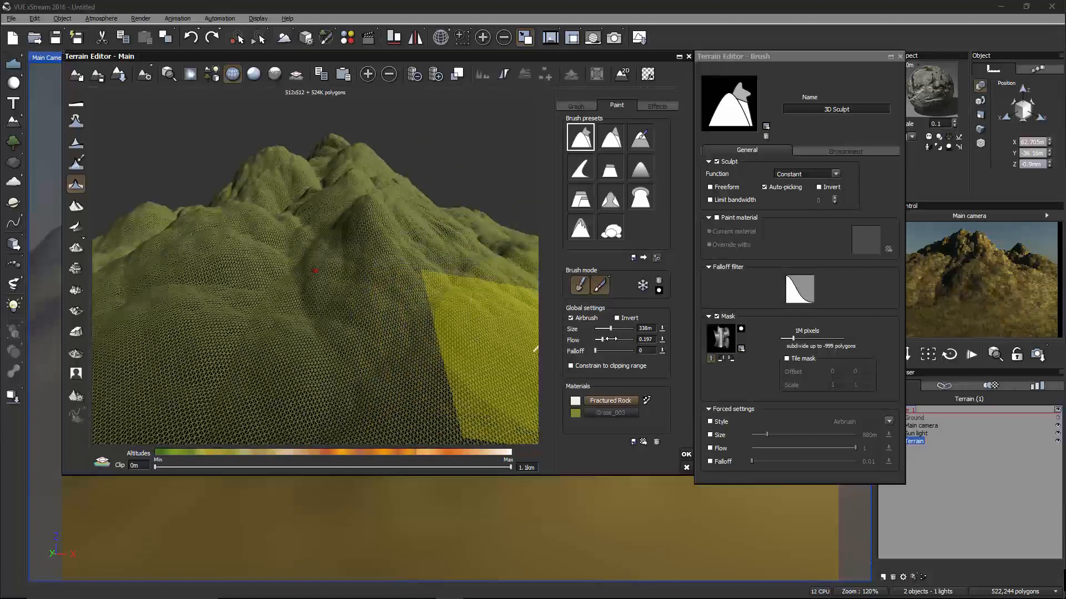
mouse_move(404, 325)
left_mouse_down()
mouse_move(388, 284)
mouse_move(368, 289)
left_mouse_up()
right_click_drag(455, 328, 414, 321)
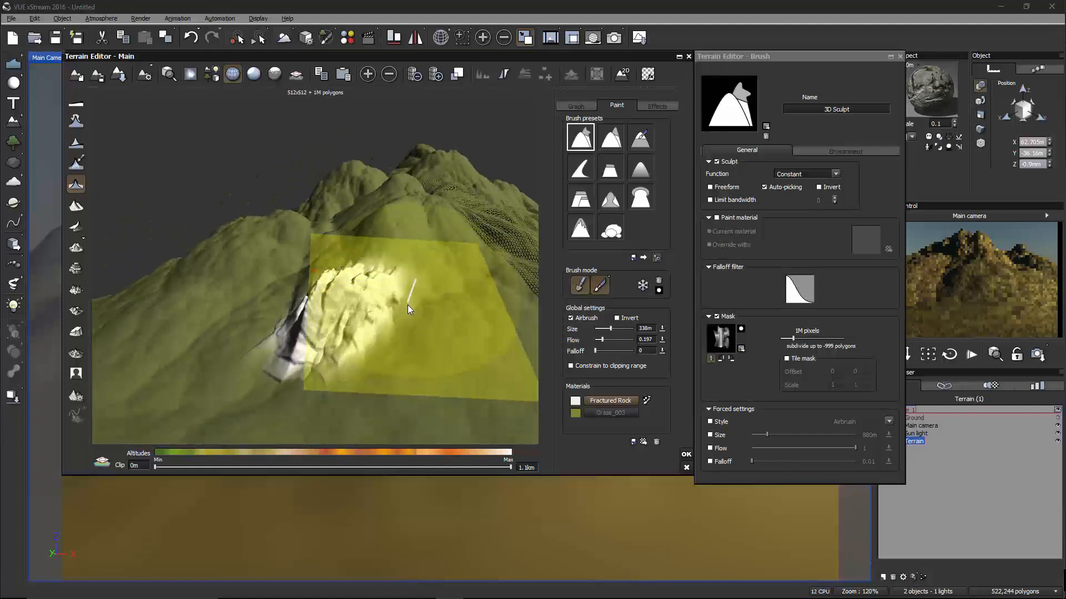
Set the falloff to 0.725, try another rock stroke beside the patch, and undo it.
left_click_drag(598, 352, 623, 351)
mouse_move(404, 323)
left_mouse_down()
mouse_move(391, 334)
mouse_move(409, 339)
left_mouse_up()
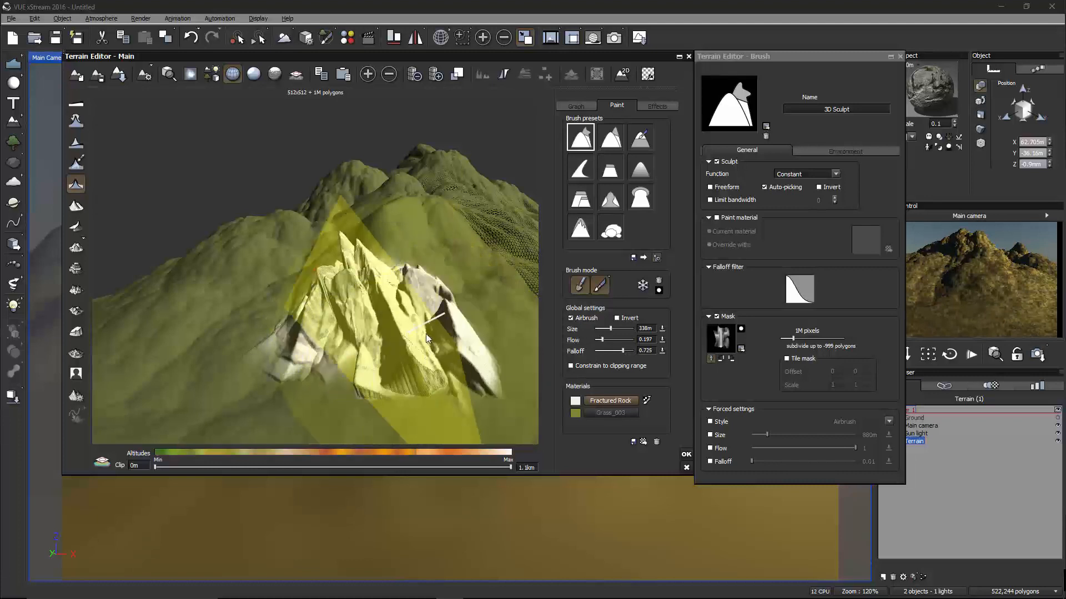
key("ctrl+z")
Set the flow to 0.039 and sculpt a group of masked Fractured Rock formations along the foot of the mountain.
left_click_drag(613, 338, 607, 338)
mouse_move(443, 336)
left_mouse_down()
mouse_move(405, 299)
mouse_move(375, 321)
left_mouse_up()
mouse_move(375, 316)
right_mouse_down()
mouse_move(415, 328)
mouse_move(421, 303)
mouse_move(415, 351)
mouse_move(411, 335)
mouse_move(422, 336)
mouse_move(384, 324)
mouse_move(464, 341)
mouse_move(383, 358)
right_mouse_up()
left_click_drag(383, 356, 383, 355)
left_click_drag(275, 318, 275, 318)
mouse_move(316, 338)
right_mouse_down()
mouse_move(400, 361)
mouse_move(284, 353)
mouse_move(431, 299)
right_mouse_up()
left_click(435, 281)
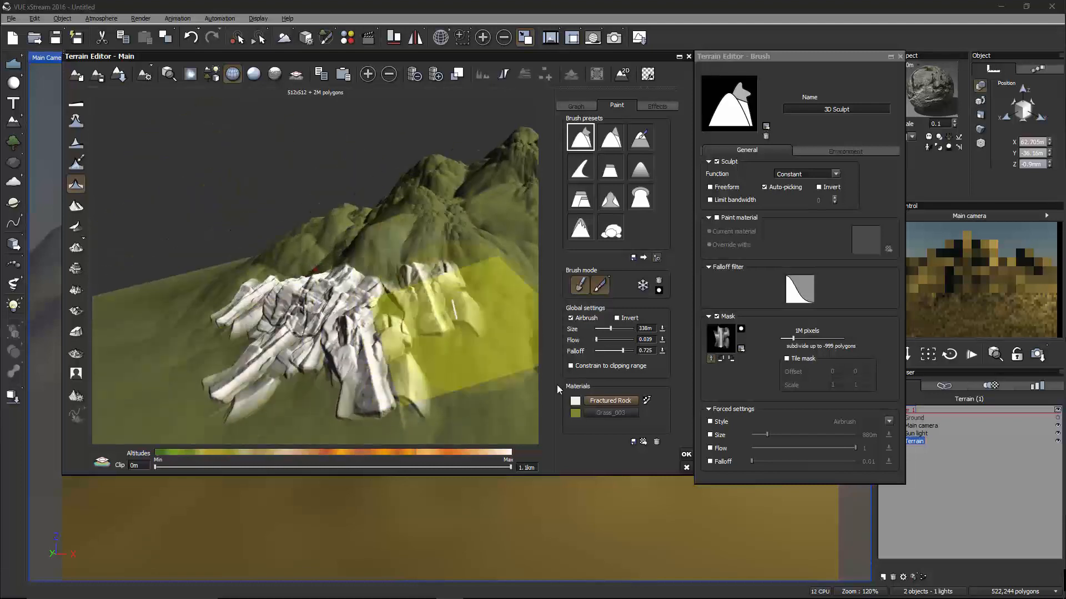
mouse_move(447, 350)
right_mouse_down()
mouse_move(385, 330)
mouse_move(390, 343)
mouse_move(302, 338)
mouse_move(457, 370)
mouse_move(323, 230)
right_mouse_up()
left_click(391, 343)
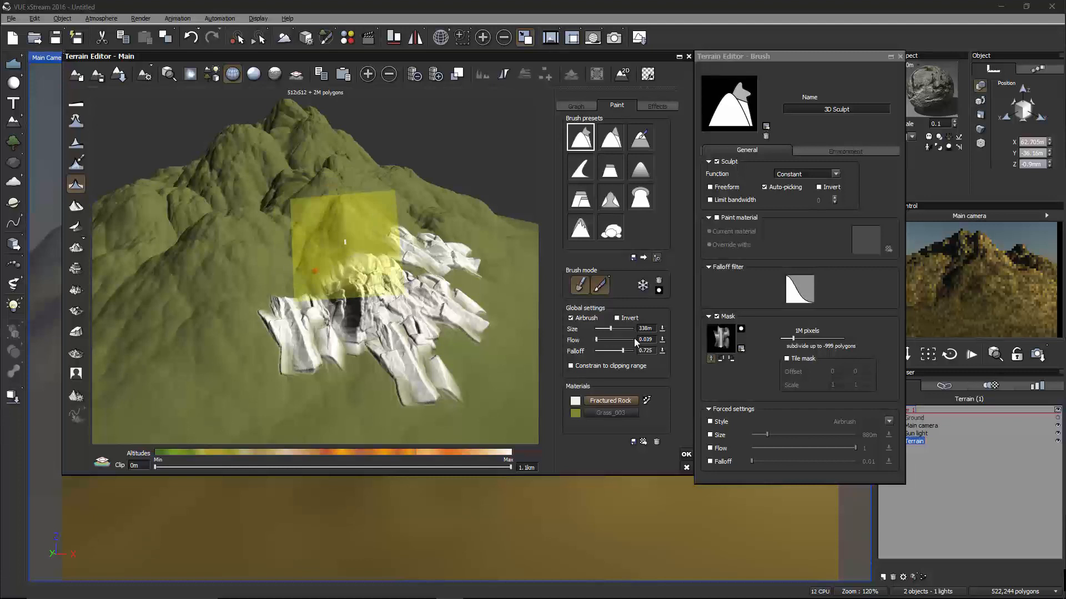
Rotate the mask so its shapes run horizontally, and sculpt a separate layered rock patch beside the existing formations.
left_click(731, 359)
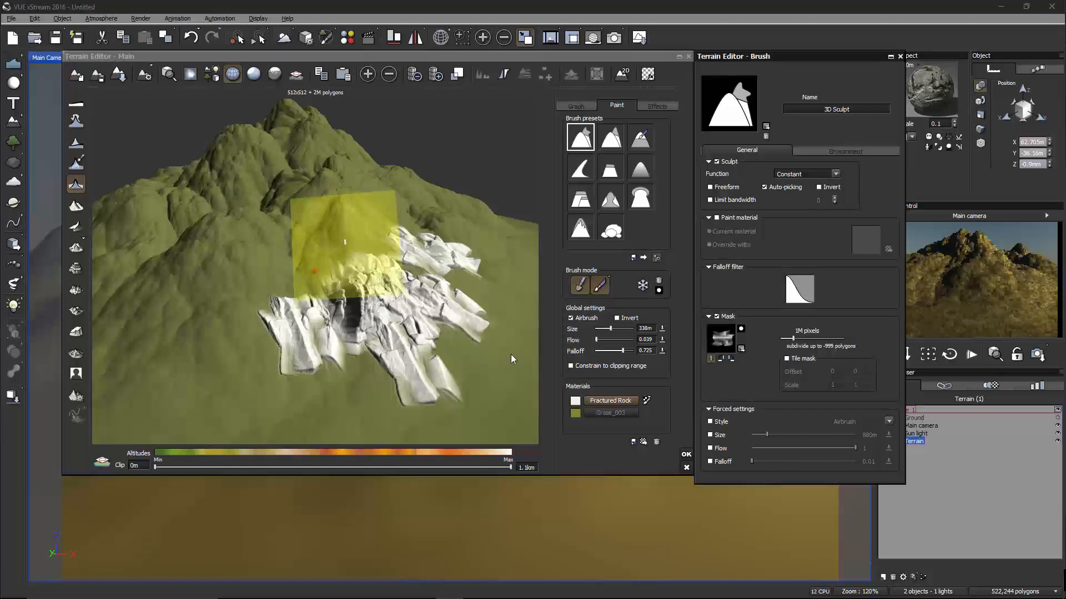
left_click(190, 285)
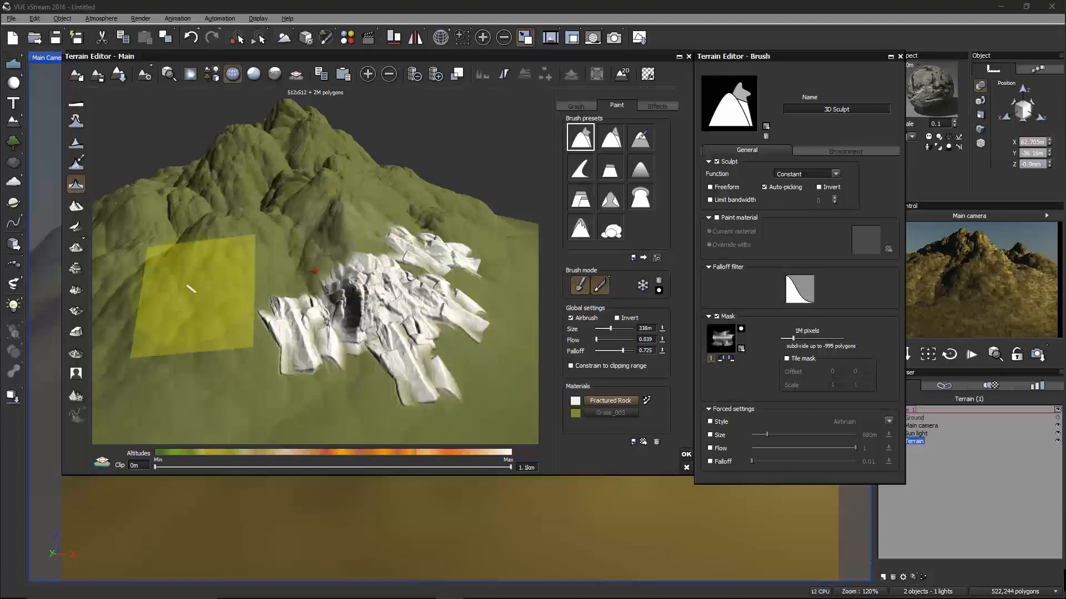
left_click(197, 351)
left_click_drag(197, 351, 203, 367)
mouse_move(332, 347)
right_mouse_down()
mouse_move(325, 312)
mouse_move(354, 305)
mouse_move(264, 330)
mouse_move(284, 357)
mouse_move(316, 361)
right_mouse_up()
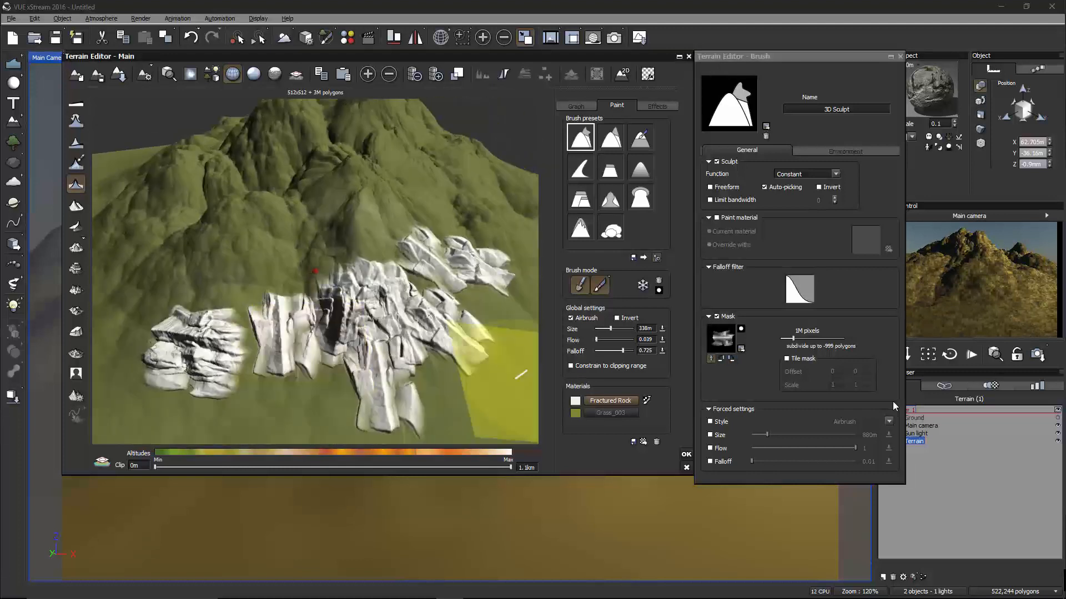
Enable mask tiling over the whole terrain, and set the first tile scale value to 0.2.
left_click(788, 359)
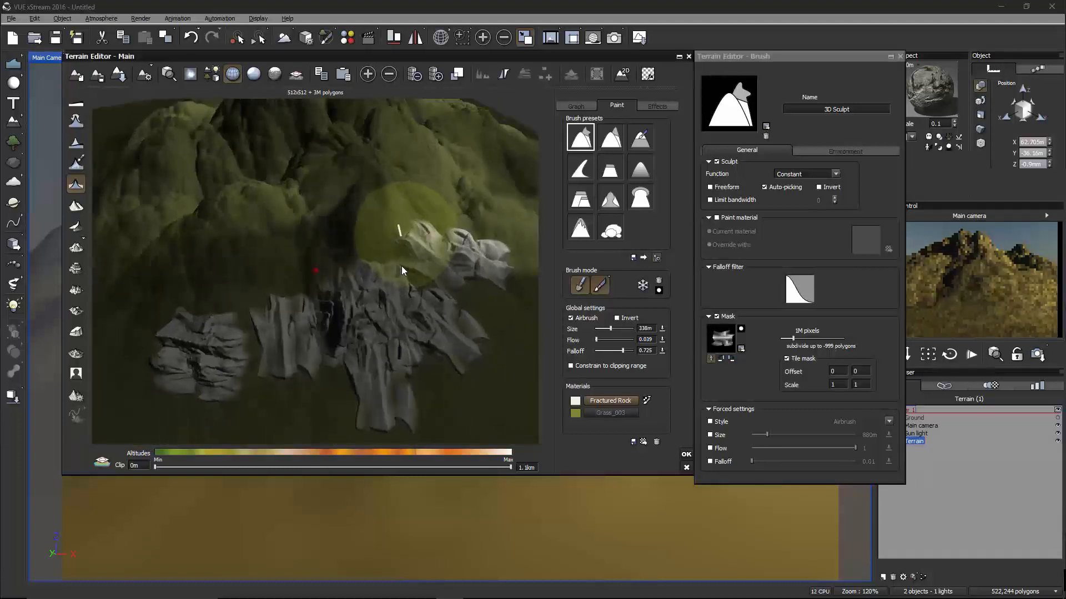
scroll(398, 271, "down", 3)
mouse_move(356, 239)
right_mouse_down()
mouse_move(387, 248)
mouse_move(555, 225)
mouse_move(424, 222)
mouse_move(317, 190)
mouse_move(358, 203)
mouse_move(581, 207)
mouse_move(365, 225)
mouse_move(393, 226)
right_mouse_up()
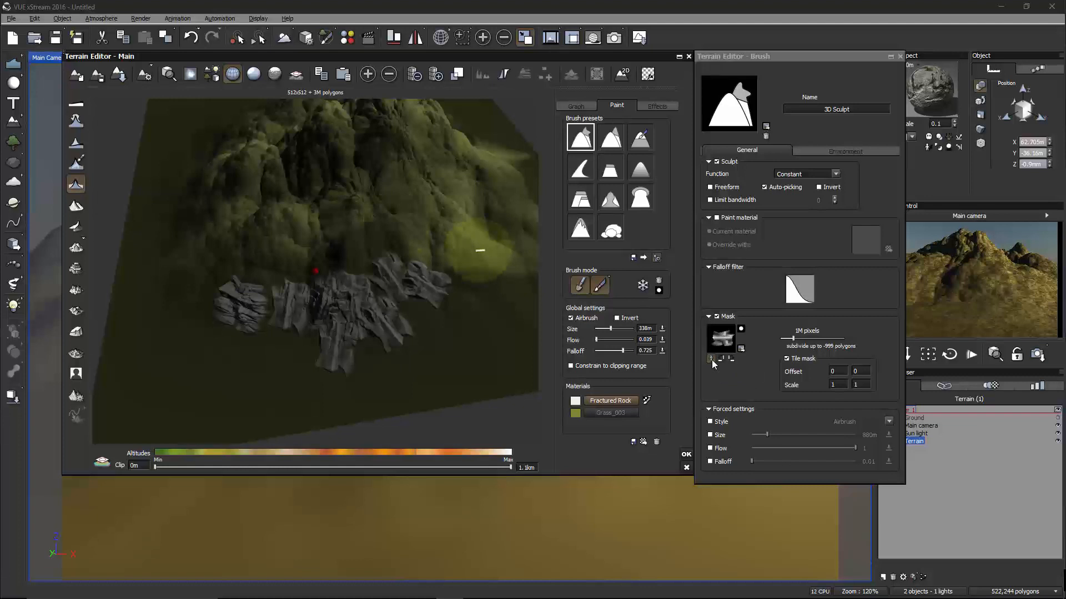
mouse_move(355, 247)
right_mouse_down()
mouse_move(447, 241)
mouse_move(548, 212)
mouse_move(303, 216)
mouse_move(234, 241)
mouse_move(401, 241)
mouse_move(490, 221)
mouse_move(283, 234)
mouse_move(394, 227)
mouse_move(348, 255)
right_mouse_up()
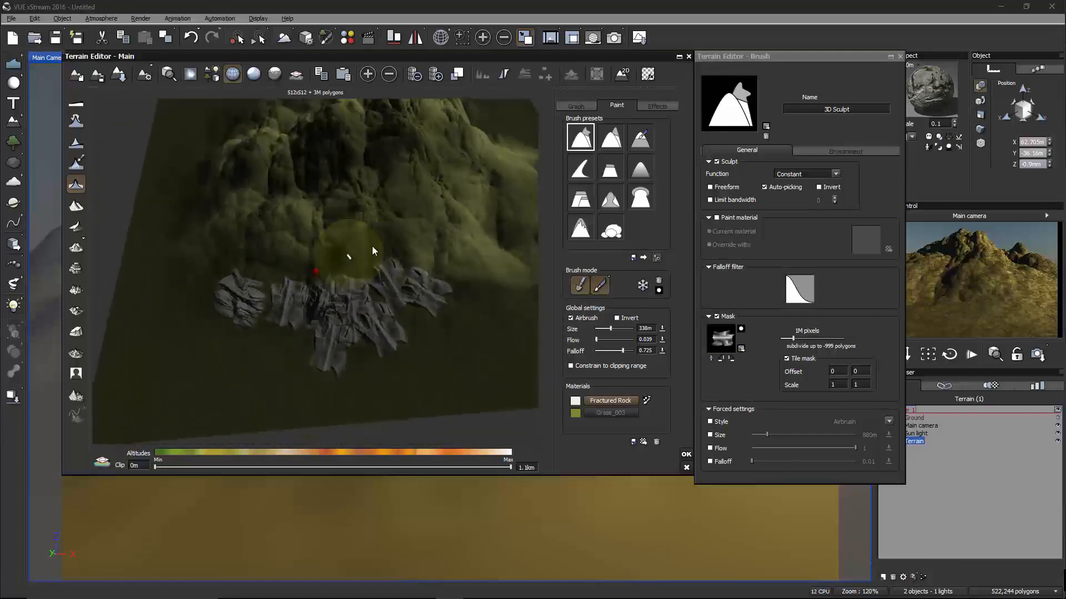
left_click(711, 359)
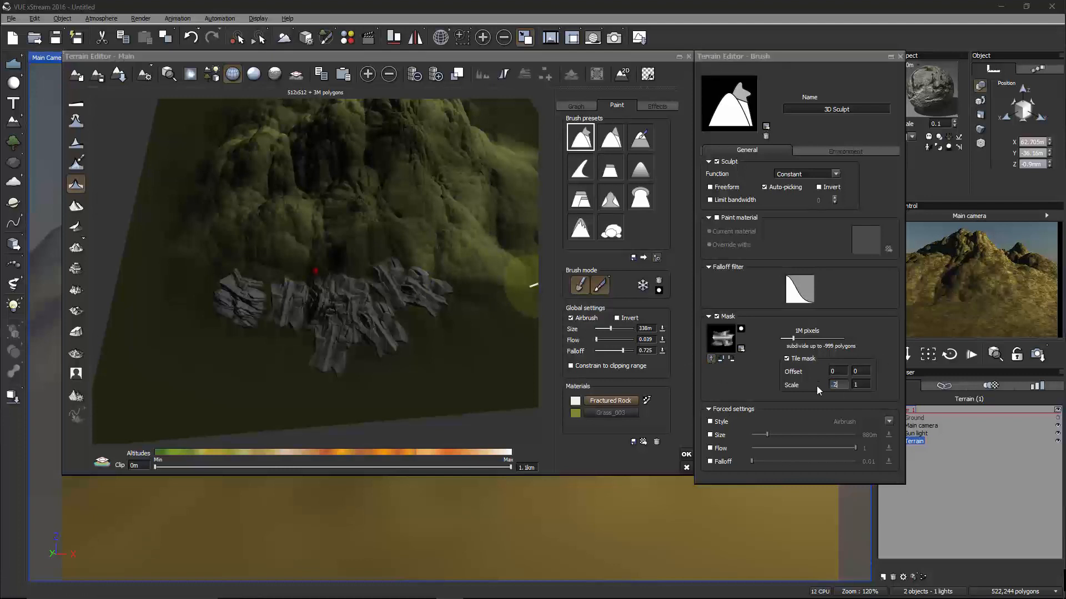
key("Return")
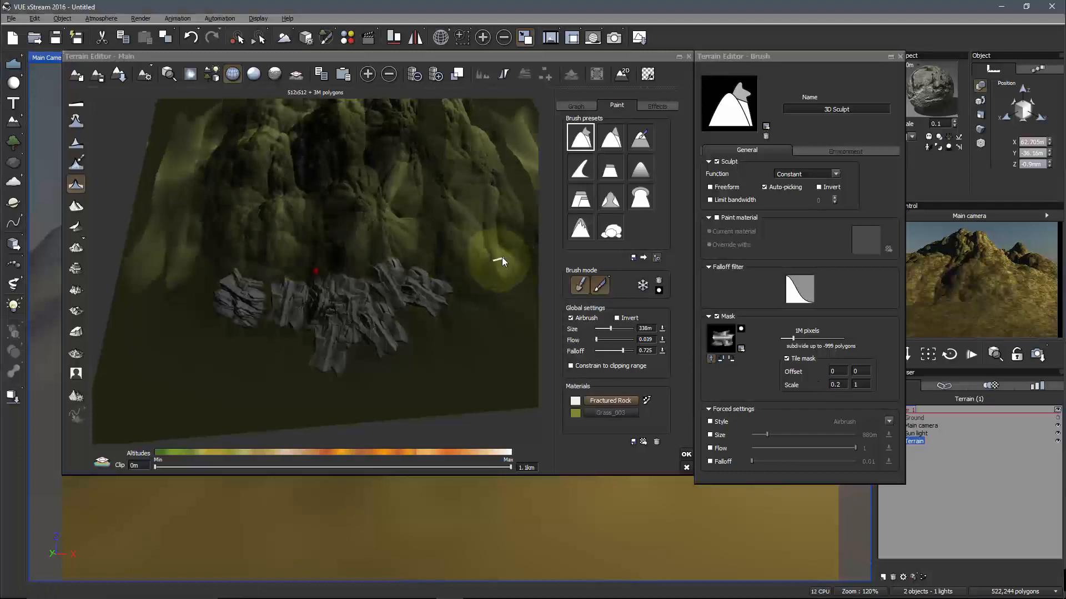
Turn off mask tiling, sculpt another layered rock patch at the end of the existing formations, and accept the terrain edits.
left_click(801, 364)
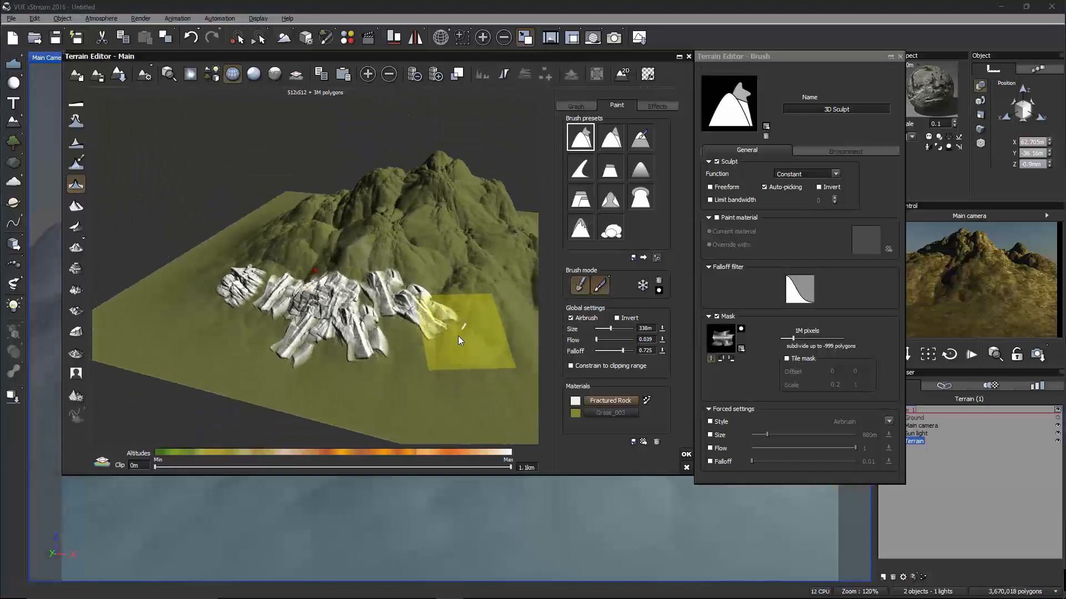
left_click(457, 336)
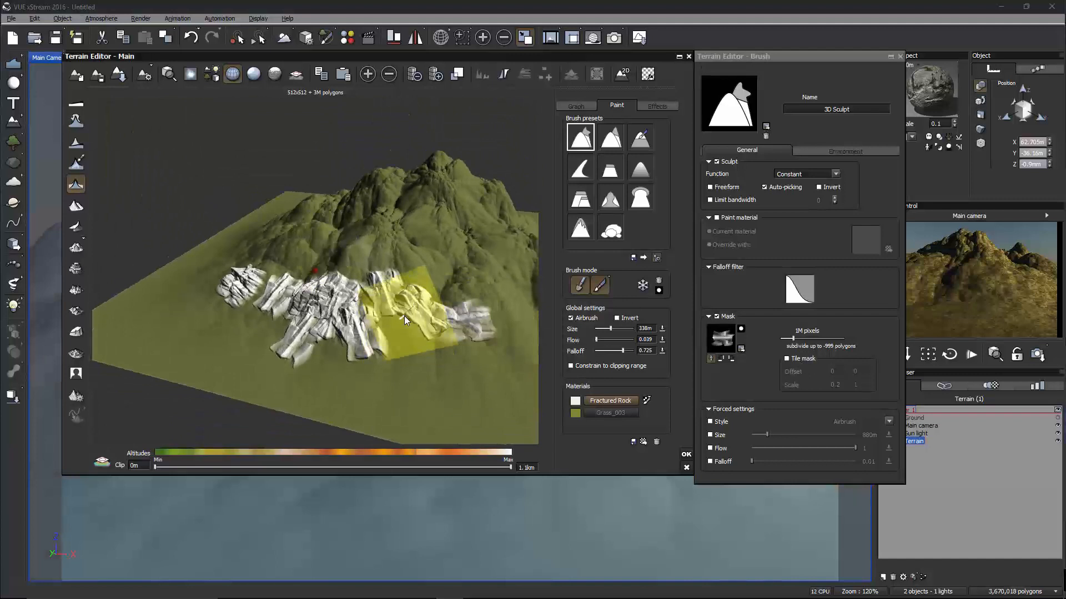
right_click_drag(431, 325, 458, 324)
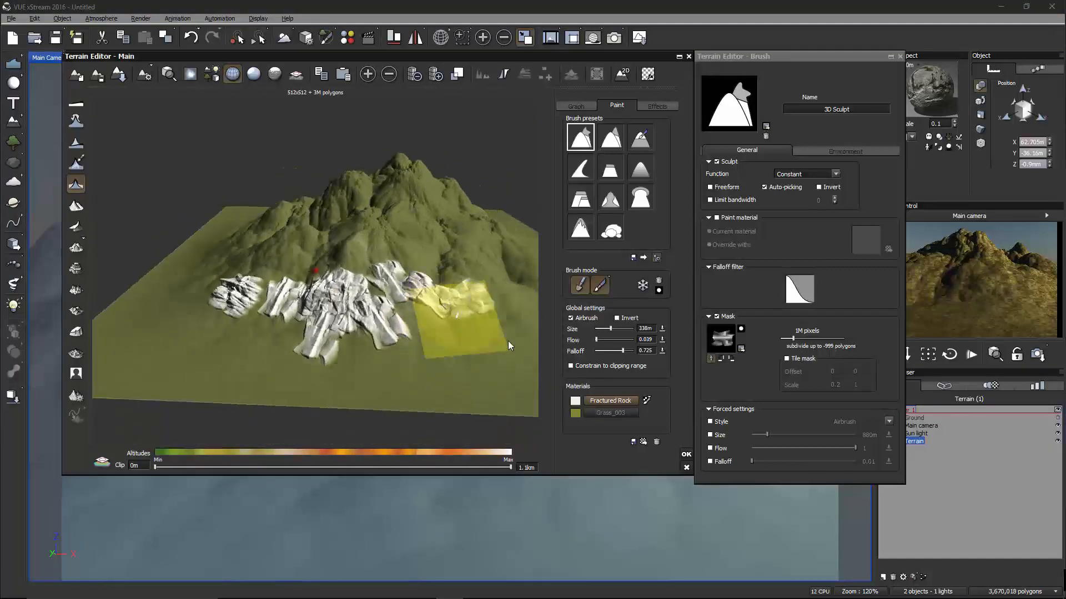
left_click(684, 454)
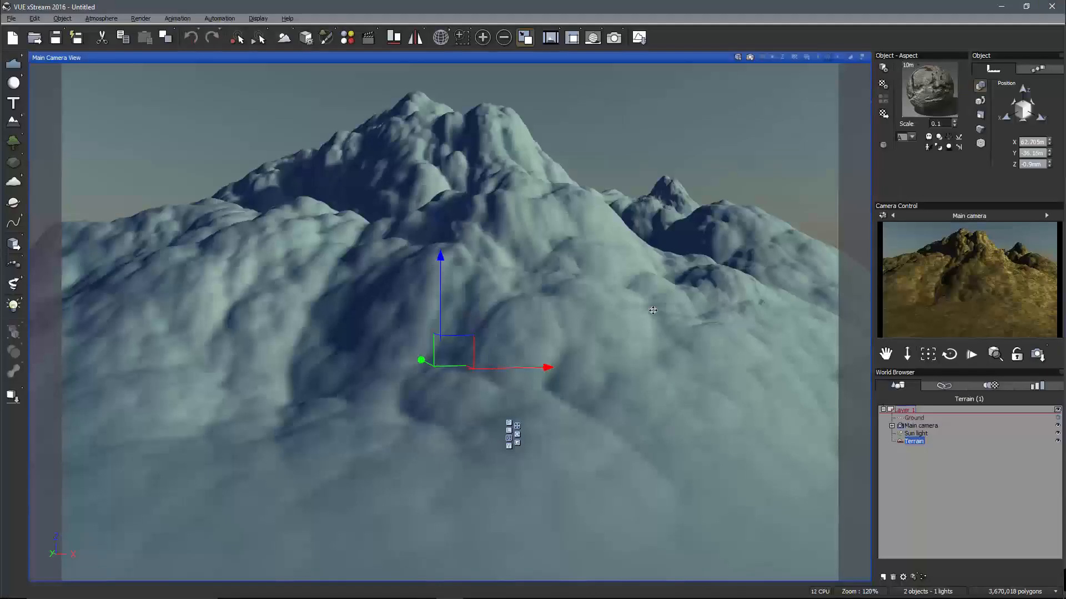
Frame the sculpted rock formations in the main camera view and render them there.
mouse_move(670, 322)
middle_mouse_down()
mouse_move(652, 326)
mouse_move(695, 344)
mouse_move(465, 348)
middle_mouse_up()
scroll(479, 350, "down", 3)
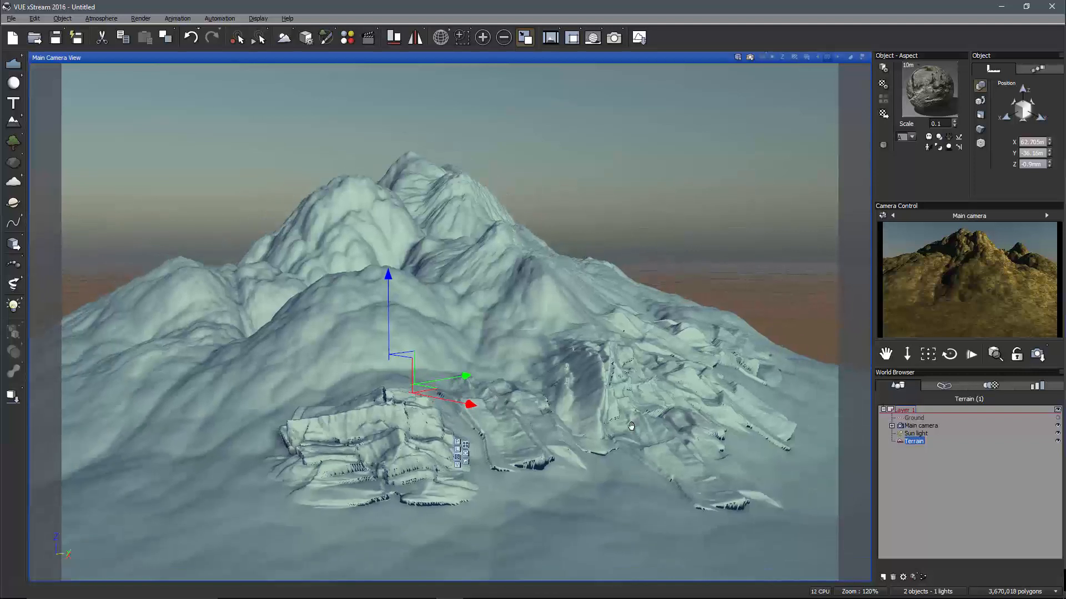
middle_click_drag(631, 426, 628, 402)
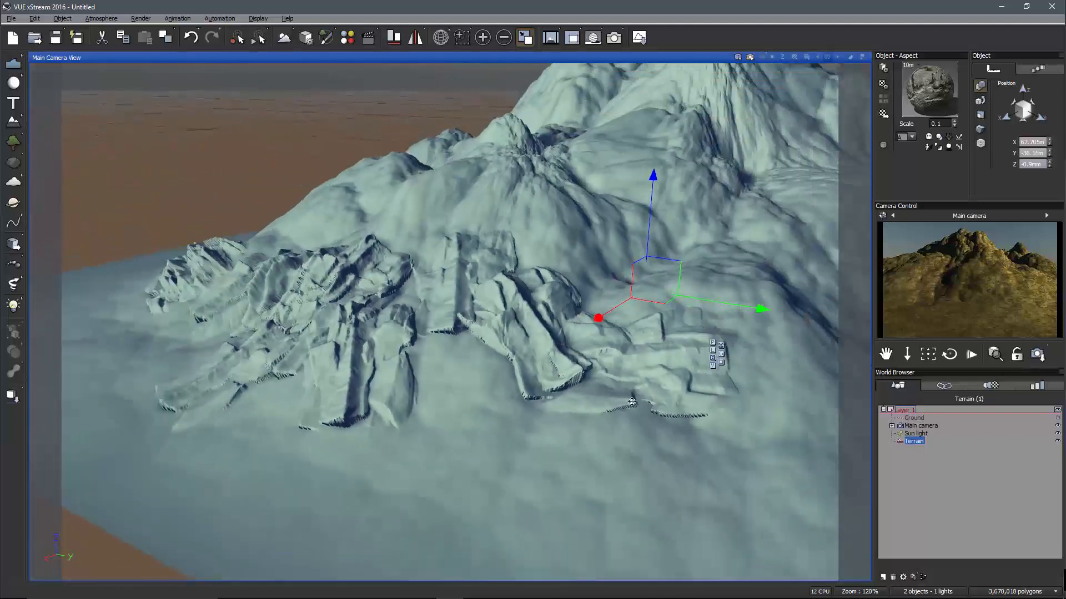
left_click(751, 58)
left_click(775, 85)
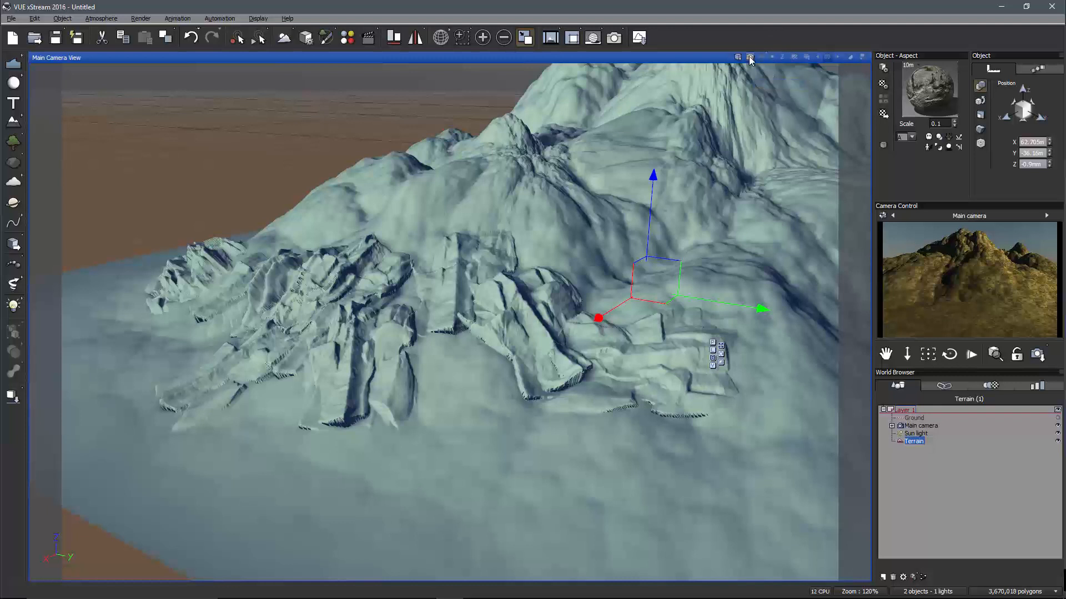
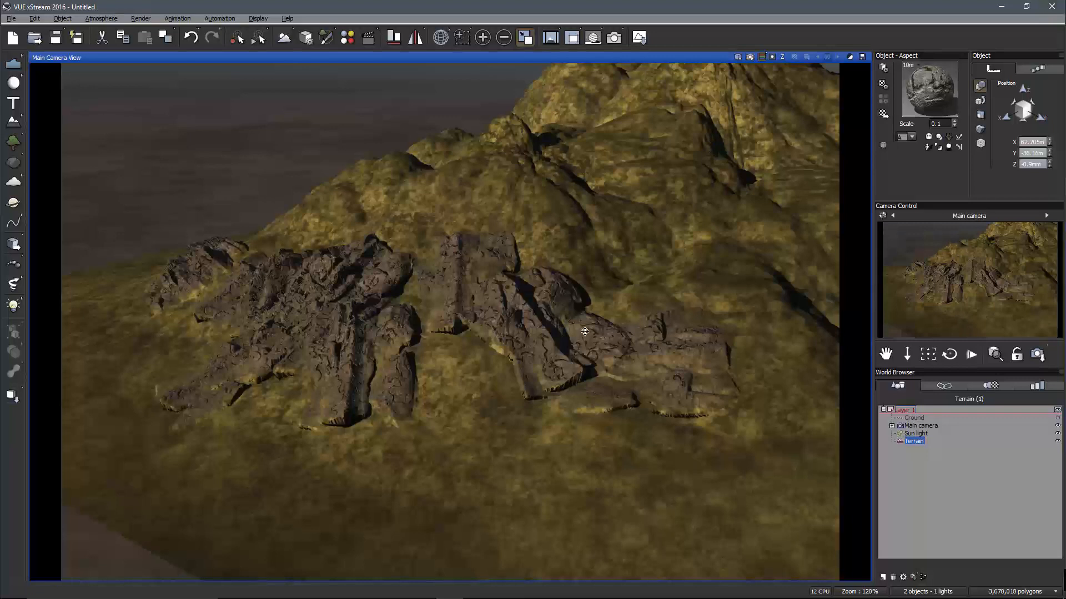
Check the Grass_003 layer's bump settings in the terrain's advanced material editor, and reframe the rock formations.
scroll(530, 401, "up", 5)
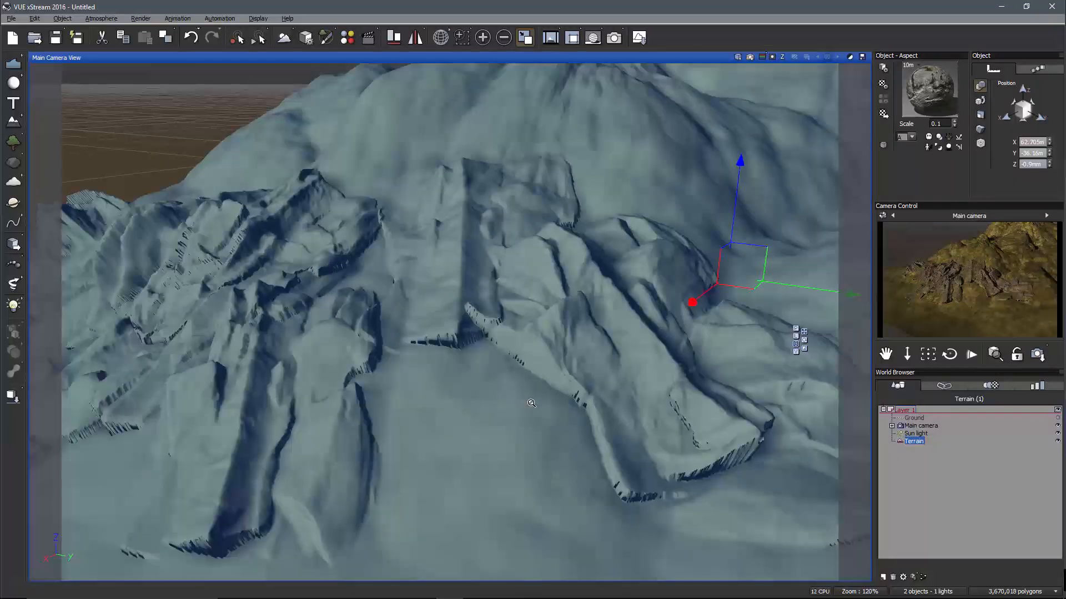
scroll(530, 402, "down", 3)
right_click(931, 75)
left_click(955, 87)
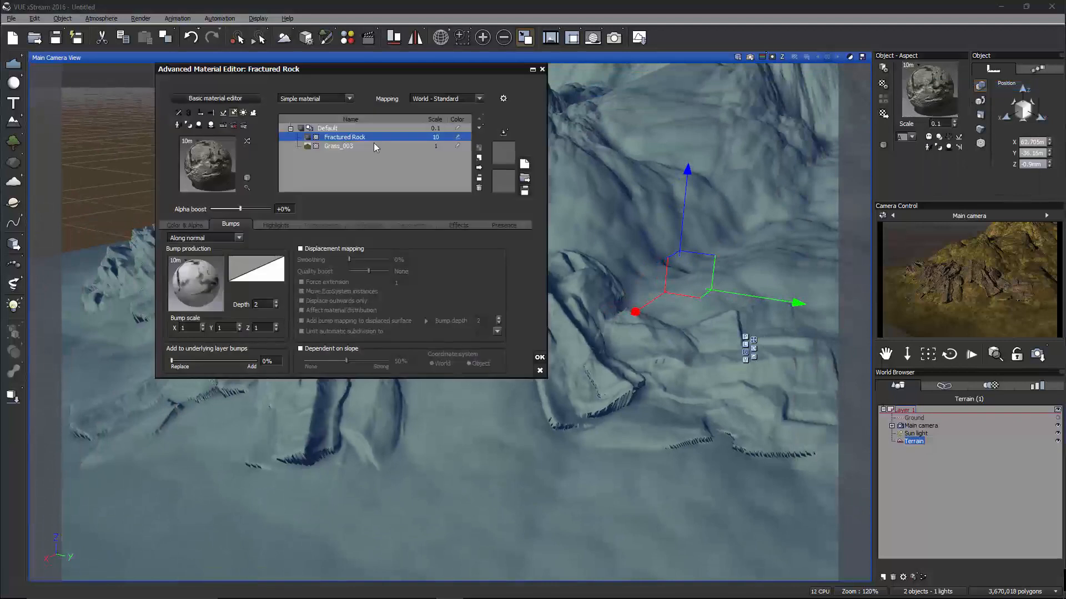
left_click(373, 146)
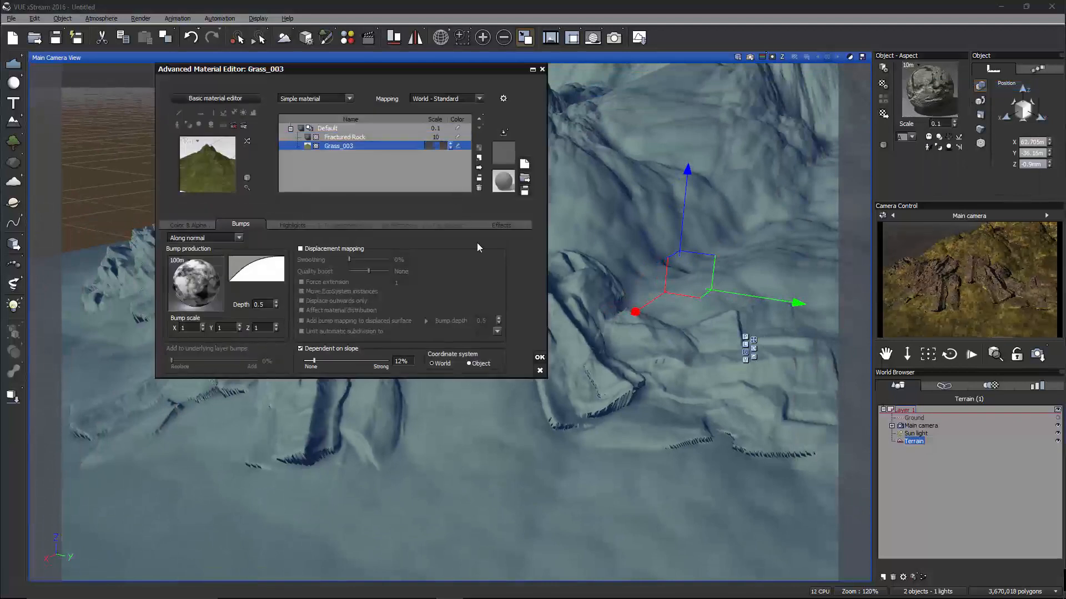
left_click(539, 358)
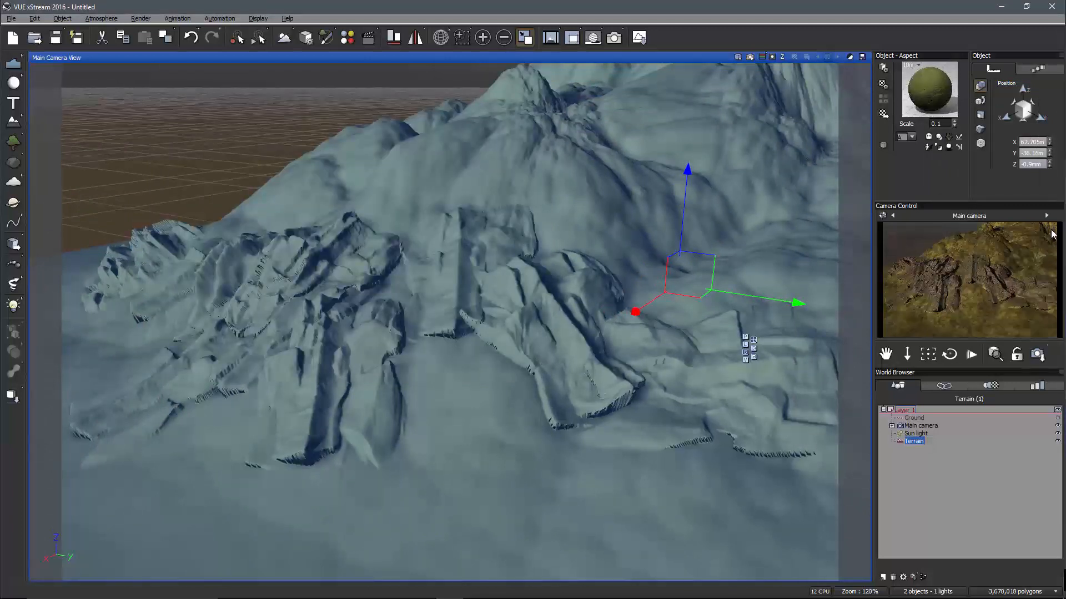
right_click_drag(749, 292, 716, 310)
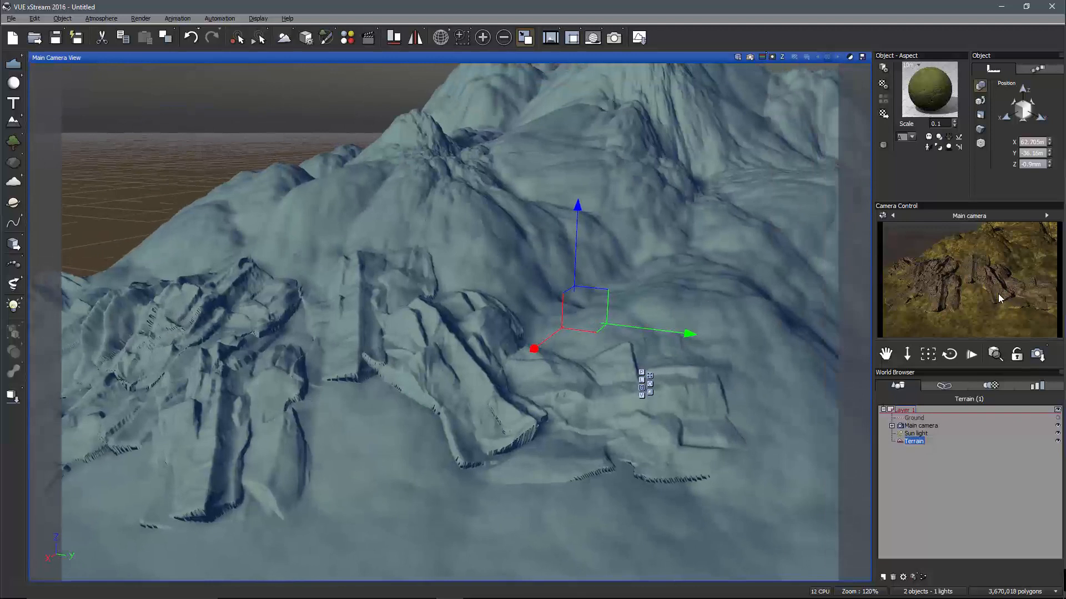
right_click(999, 298)
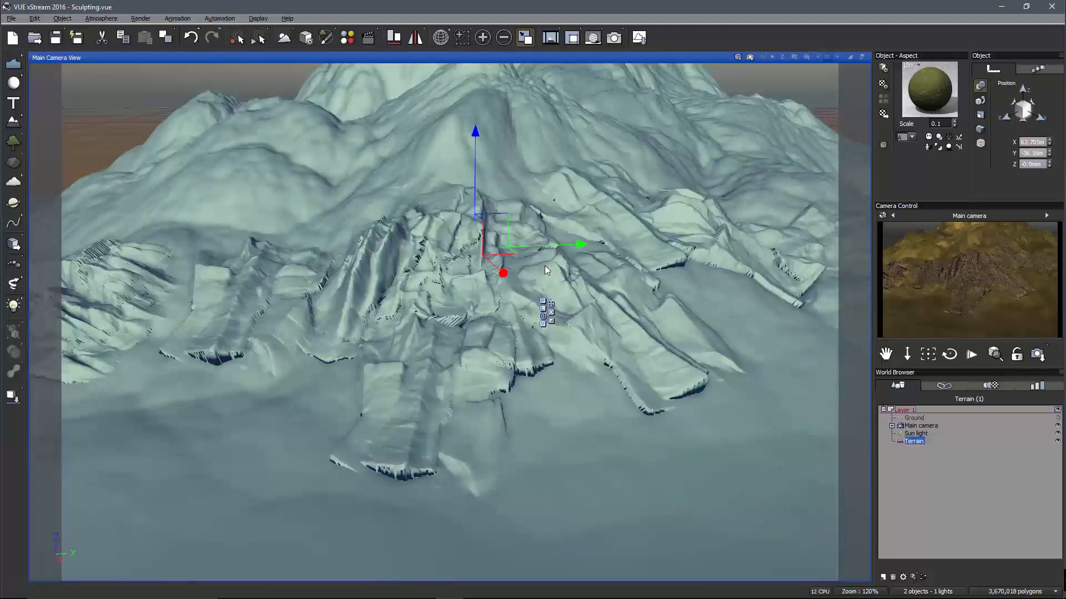
Reopen the terrain for editing at the stretched rock polygons and set the brush size to 52.5 m.
double_click(544, 269)
right_click_drag(419, 311, 304, 187)
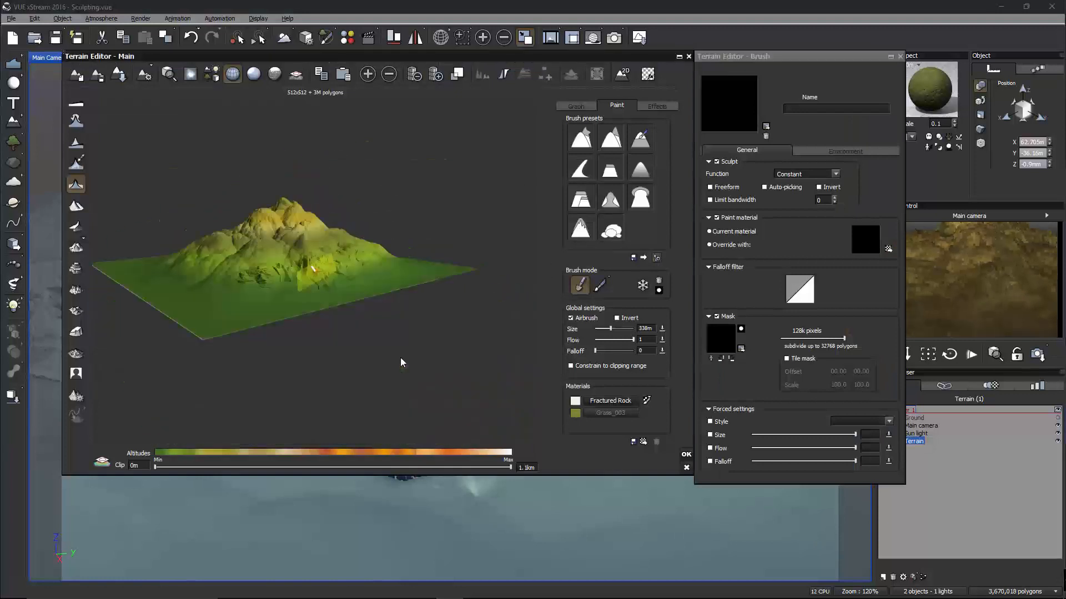
scroll(318, 271, "up", 10)
scroll(495, 344, "up", 10)
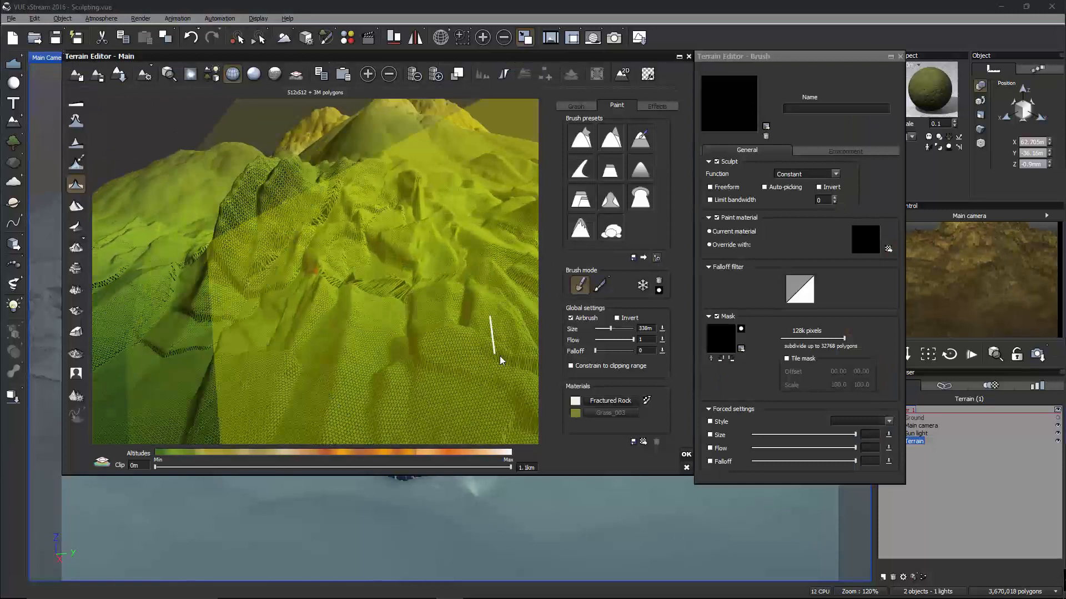
scroll(500, 357, "up", 3)
scroll(251, 204, "up", 6)
scroll(244, 214, "up", 8)
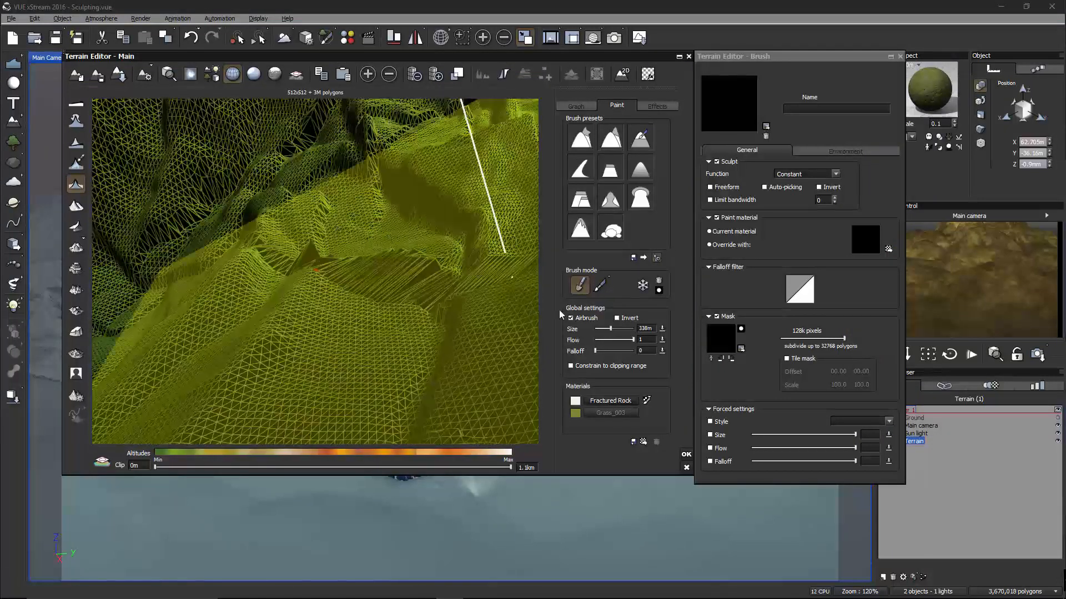
left_click_drag(614, 328, 600, 329)
mouse_move(395, 280)
right_mouse_down()
mouse_move(432, 311)
mouse_move(388, 272)
right_mouse_up()
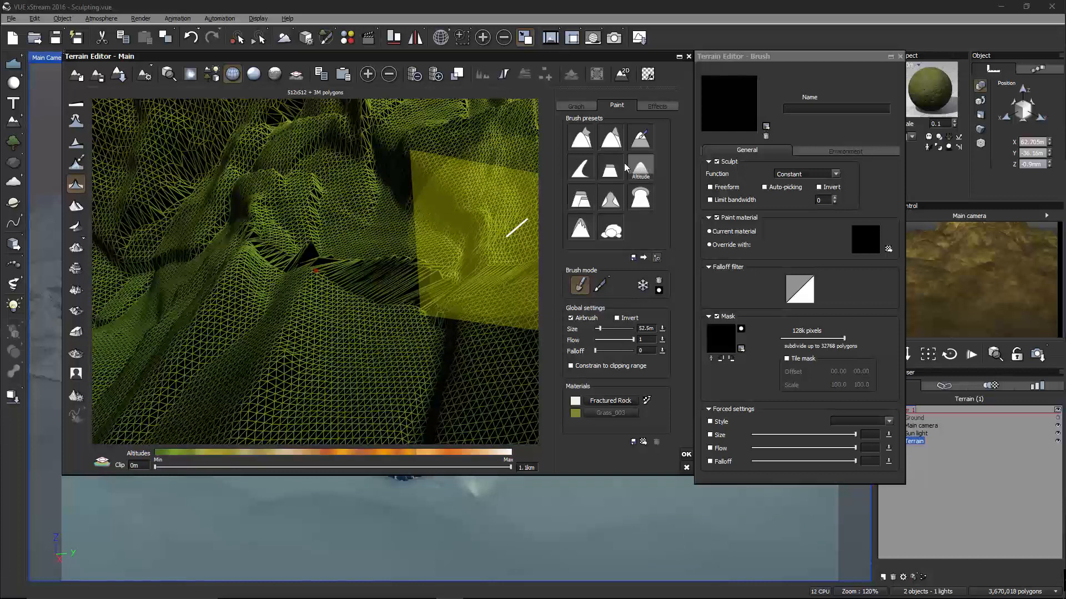
Choose the Smooth brush, set its size to 45.3 m and flow to 0.254, and smooth the stretched polygons around the rock crease.
left_click(579, 233)
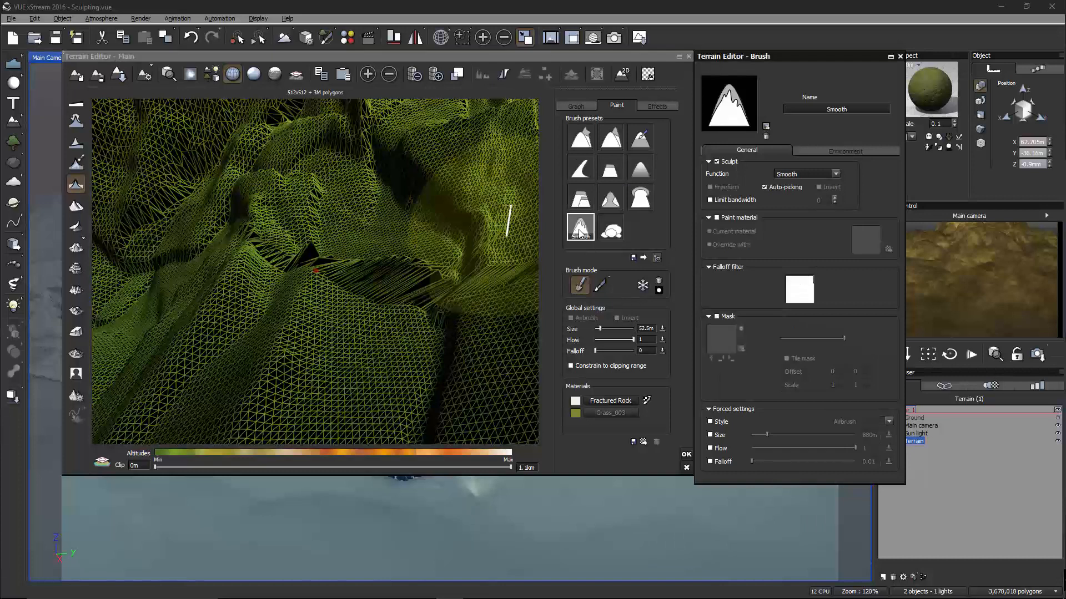
left_click_drag(614, 331, 614, 330)
mouse_move(398, 274)
left_mouse_down()
mouse_move(357, 267)
mouse_move(409, 267)
mouse_move(463, 288)
mouse_move(442, 271)
mouse_move(343, 265)
mouse_move(268, 239)
mouse_move(264, 247)
mouse_move(417, 258)
mouse_move(387, 281)
left_mouse_up()
right_click_drag(386, 277, 504, 239)
scroll(504, 238, "up", 3)
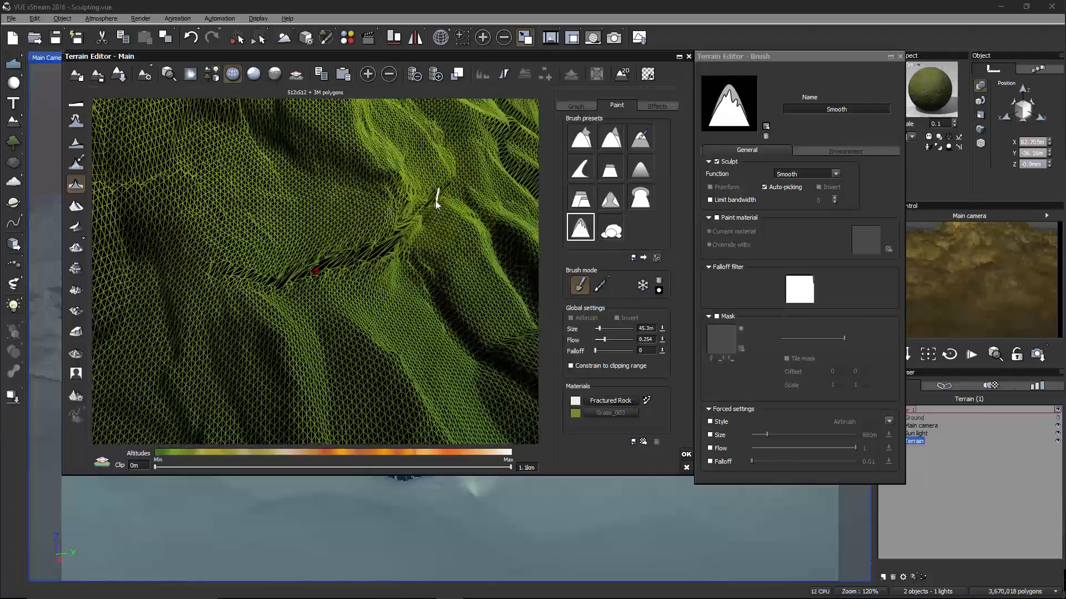
Smooth along the remaining jagged crease between the rock layers with several short strokes.
left_click(435, 192)
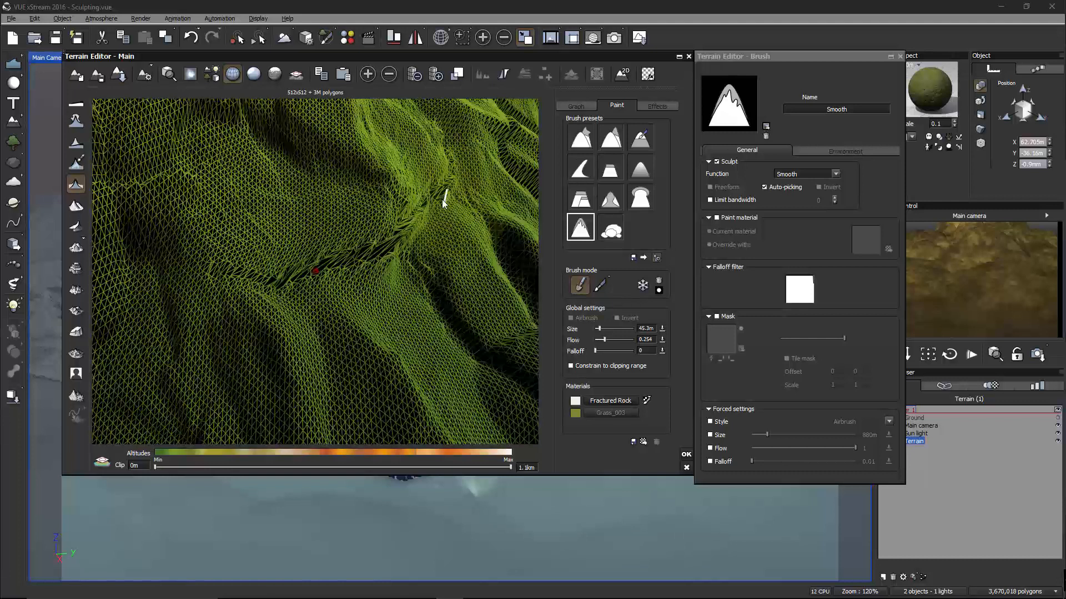
left_click(428, 197)
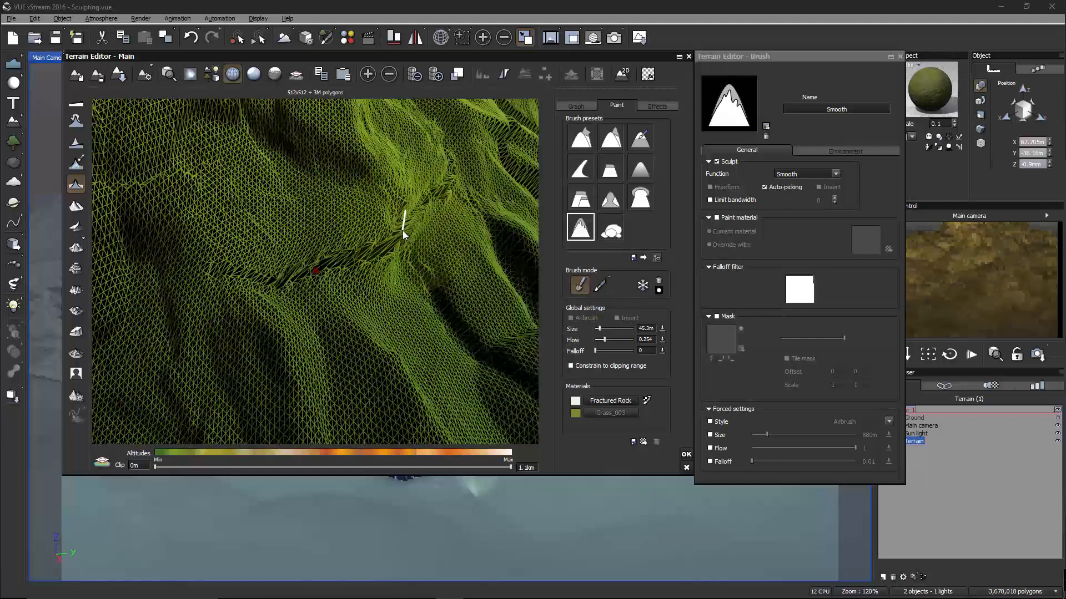
left_click(364, 237)
left_click(331, 243)
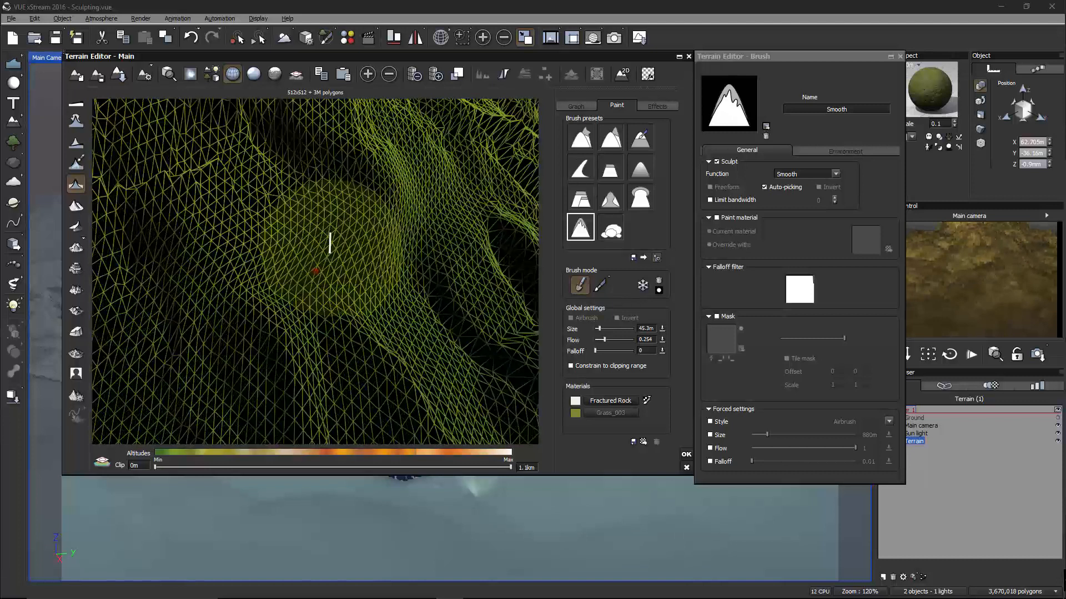
left_click(338, 266)
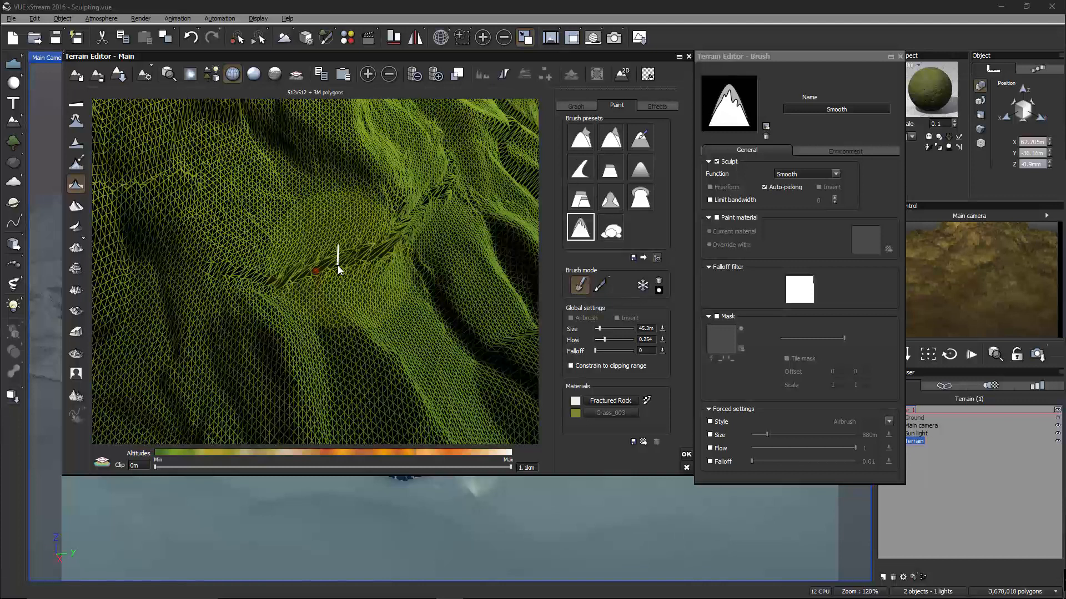
mouse_move(391, 281)
right_mouse_down()
mouse_move(401, 313)
mouse_move(252, 262)
mouse_move(278, 261)
mouse_move(307, 235)
mouse_move(370, 308)
mouse_move(335, 261)
mouse_move(371, 262)
mouse_move(301, 247)
mouse_move(352, 271)
mouse_move(272, 235)
mouse_move(298, 240)
mouse_move(374, 311)
mouse_move(312, 265)
mouse_move(388, 267)
mouse_move(464, 191)
mouse_move(235, 238)
mouse_move(283, 279)
right_mouse_up()
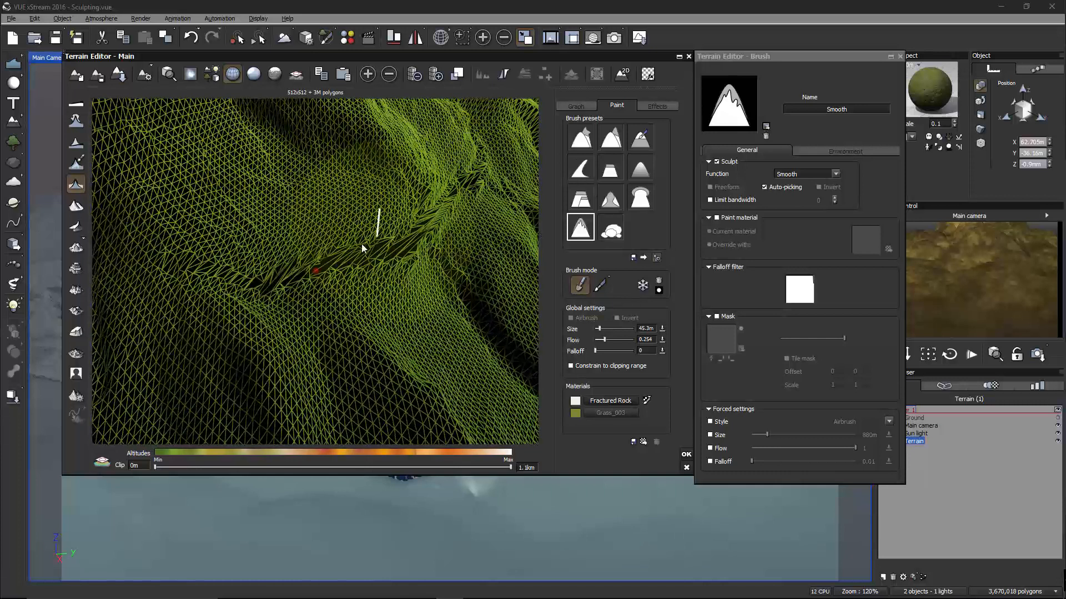
Limit the Smooth brush's bandwidth to 7 and smooth the jagged crease along its length.
left_click(733, 200)
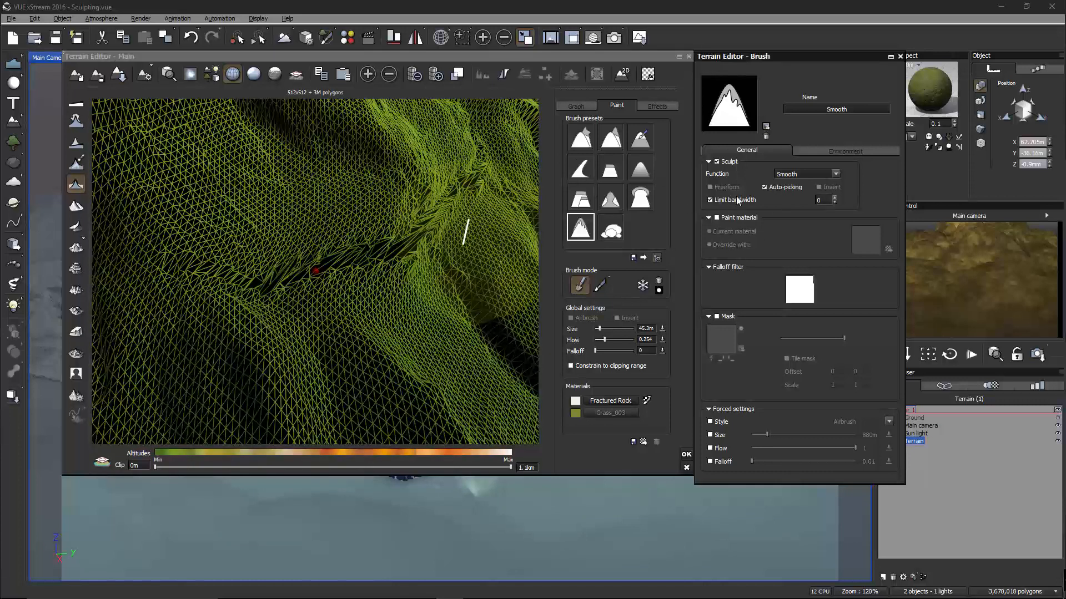
left_click(824, 201)
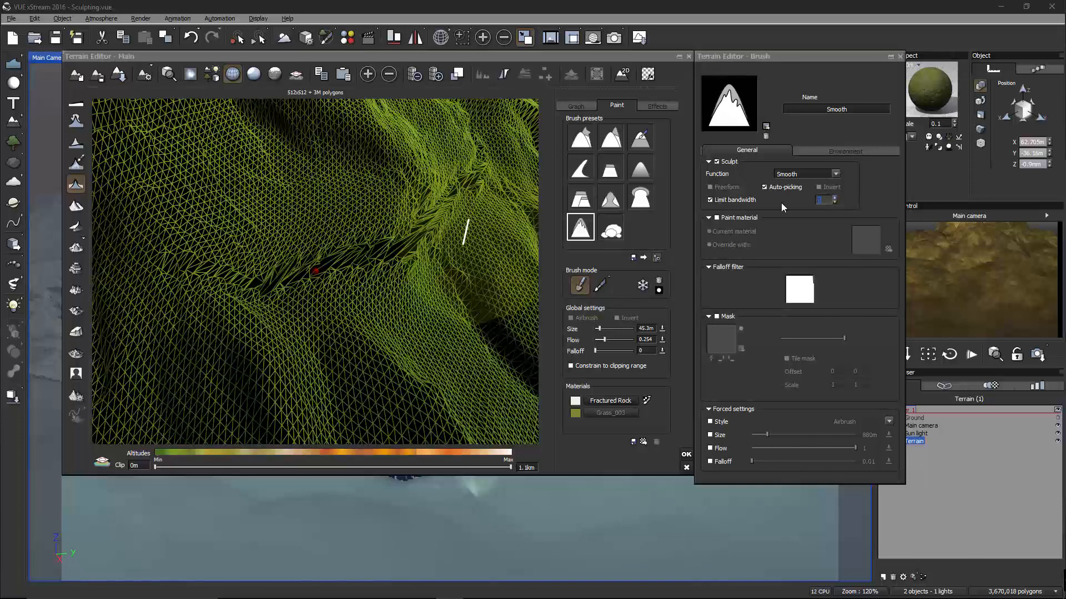
type("7")
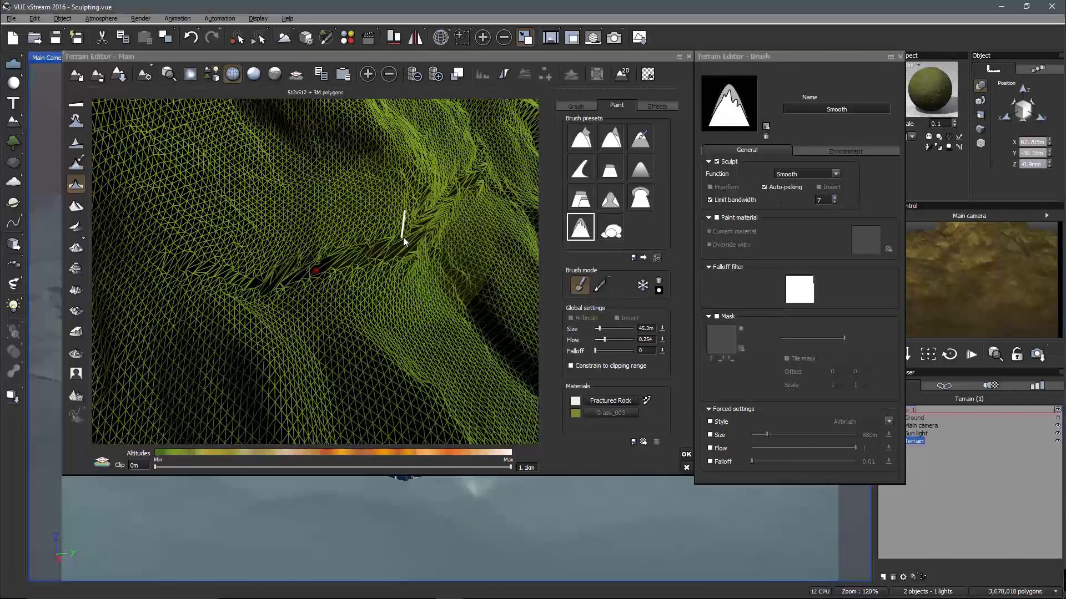
mouse_move(403, 238)
left_mouse_down()
mouse_move(292, 276)
mouse_move(240, 271)
mouse_move(312, 285)
mouse_move(387, 257)
left_mouse_up()
right_click_drag(469, 272, 454, 280)
mouse_move(467, 222)
left_mouse_down()
mouse_move(487, 212)
mouse_move(482, 201)
left_mouse_up()
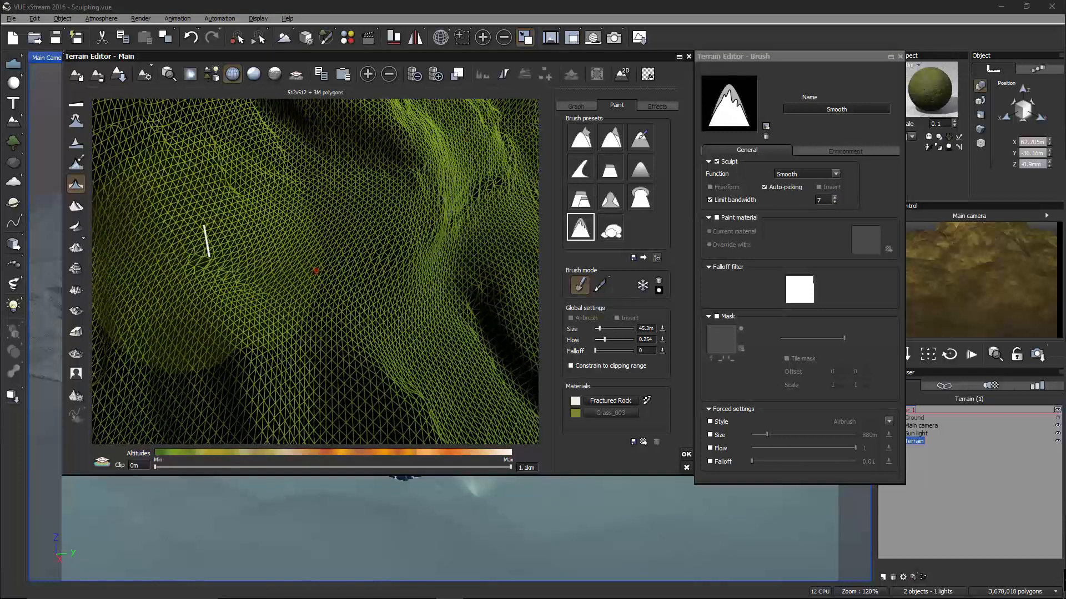
scroll(318, 287, "down", 3)
right_click_drag(413, 225, 448, 238)
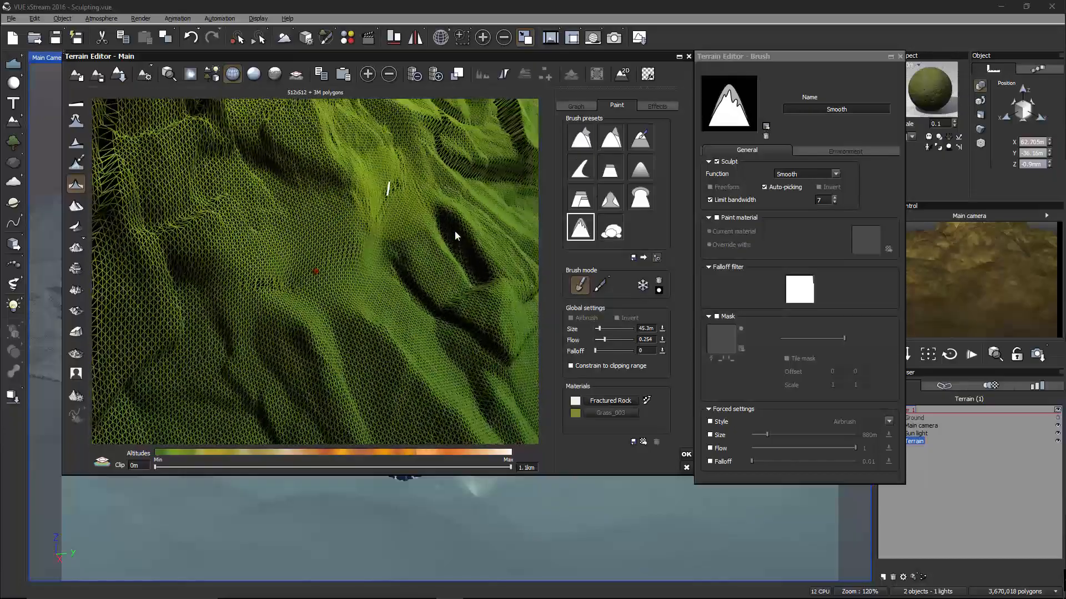
Reduce the Smooth brush size to 38.1 m and smooth the stretched polygons at the foot of the lower rock slab.
right_click_drag(258, 232, 322, 167)
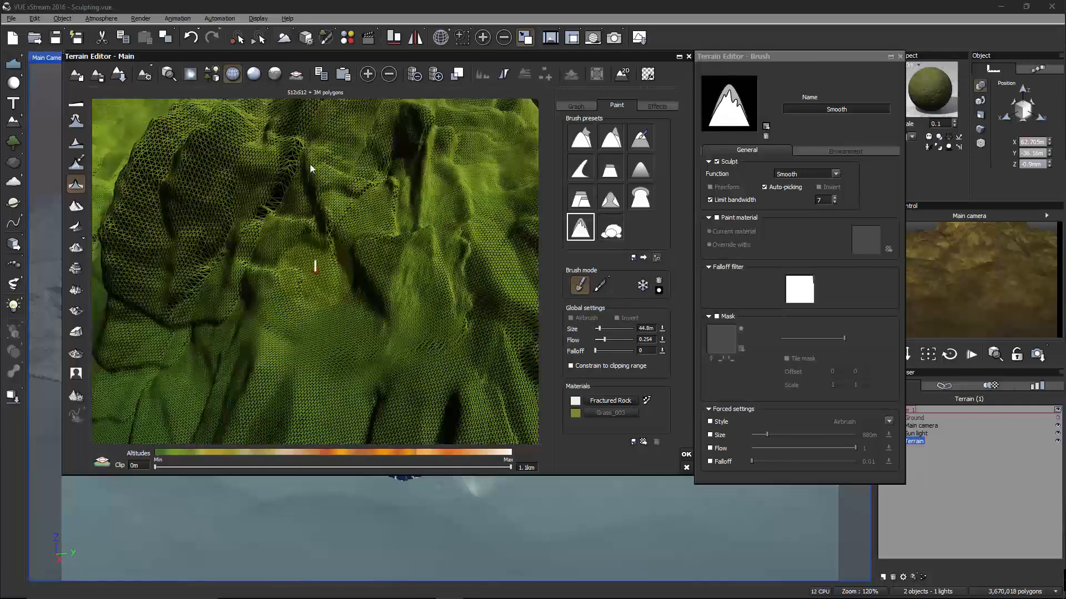
scroll(369, 220, "up", 3)
mouse_move(311, 273)
right_mouse_down()
mouse_move(341, 264)
mouse_move(334, 248)
mouse_move(262, 252)
mouse_move(295, 267)
mouse_move(290, 282)
mouse_move(302, 264)
mouse_move(311, 286)
mouse_move(251, 285)
mouse_move(351, 303)
mouse_move(295, 325)
mouse_move(354, 335)
mouse_move(292, 403)
mouse_move(333, 396)
mouse_move(430, 335)
mouse_move(493, 318)
mouse_move(366, 375)
mouse_move(391, 372)
right_mouse_up()
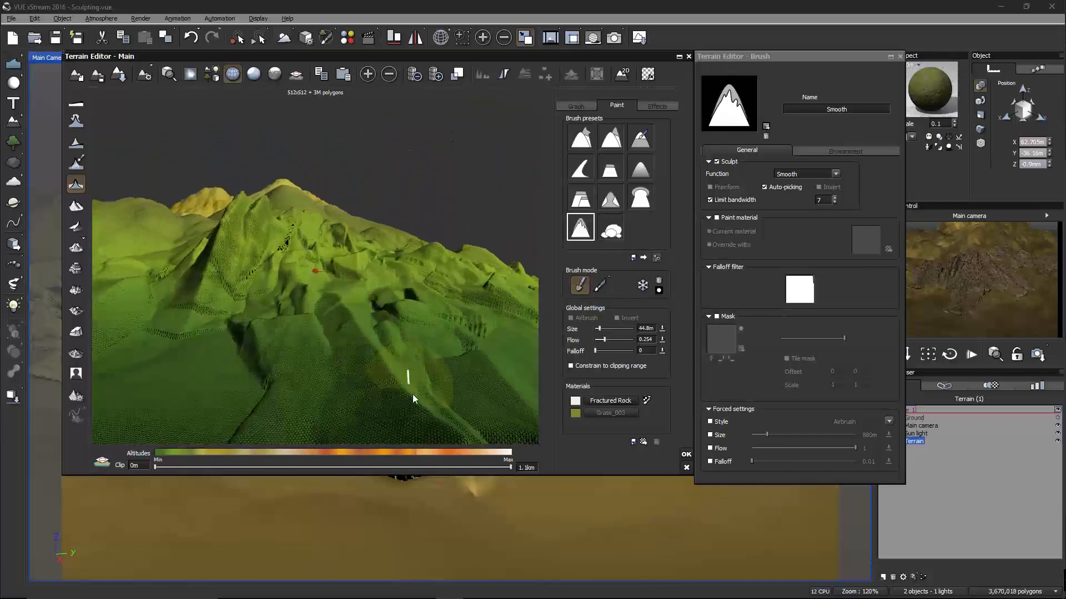
scroll(421, 411, "down", 3)
right_click_drag(424, 416, 358, 312)
scroll(328, 301, "up", 5)
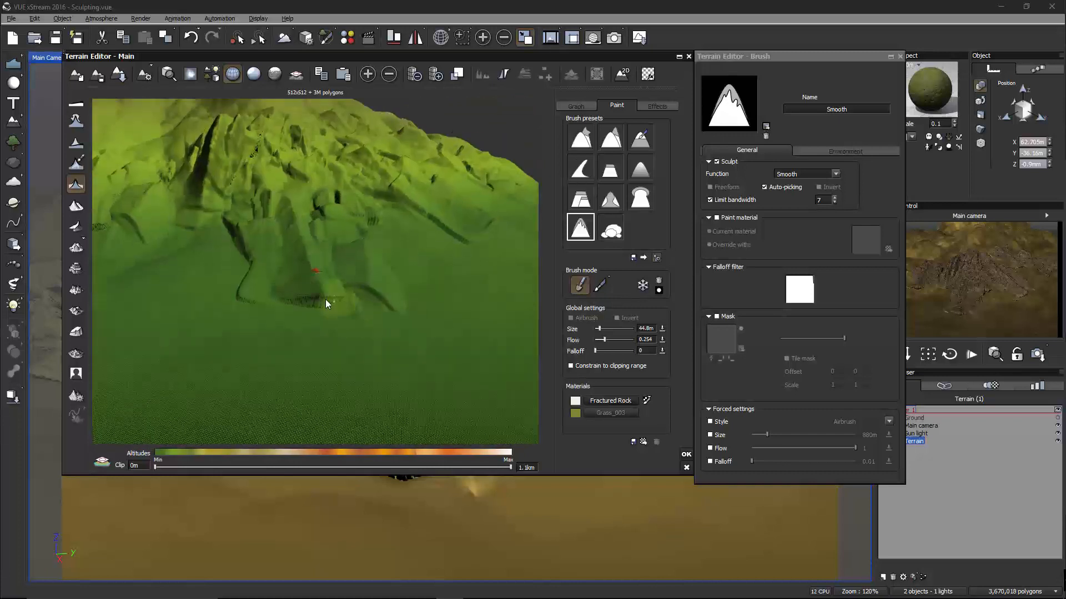
right_click_drag(329, 405, 334, 250)
scroll(335, 315, "up", 3)
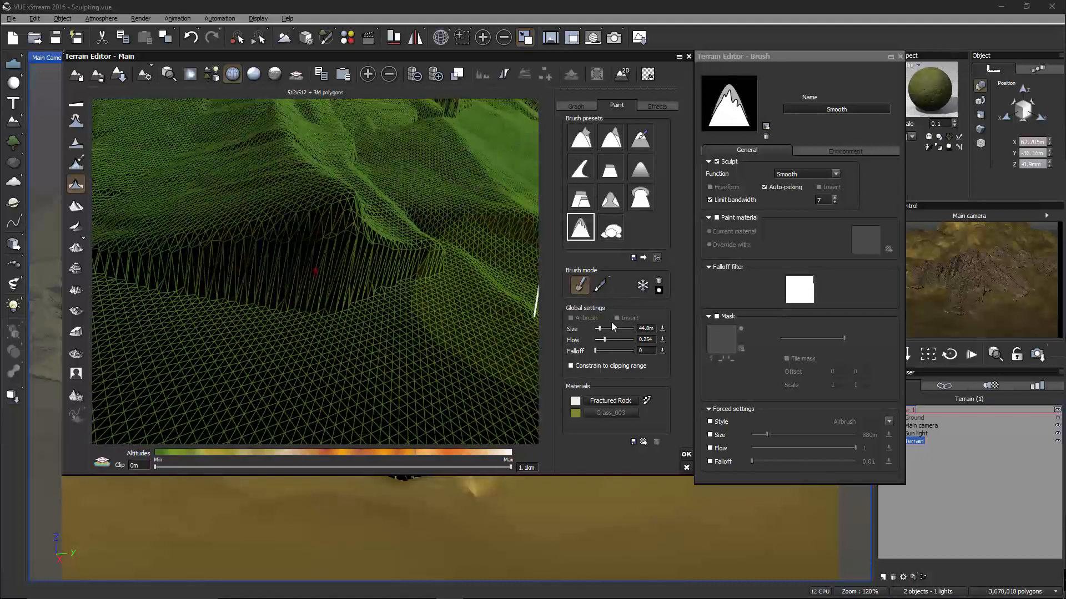
left_click_drag(611, 327, 609, 327)
left_click_drag(402, 282, 163, 276)
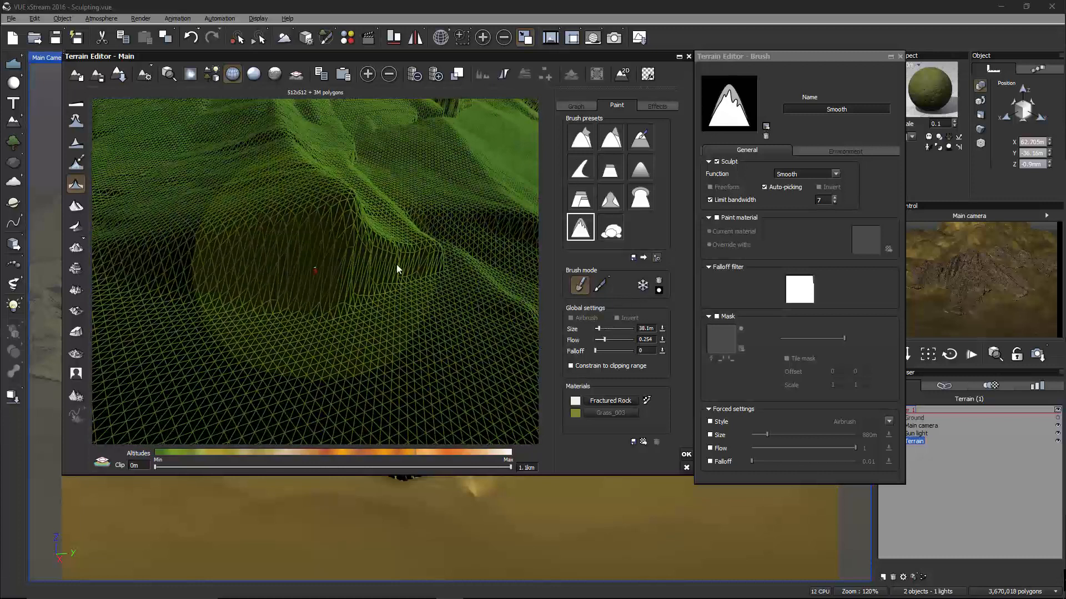
Smooth the stretched polygons in the dark crease beside the upper rock outcrop.
scroll(323, 323, "down", 3)
mouse_move(309, 269)
right_mouse_down()
mouse_move(274, 295)
mouse_move(238, 267)
mouse_move(244, 254)
right_mouse_up()
right_click_drag(352, 252, 355, 288)
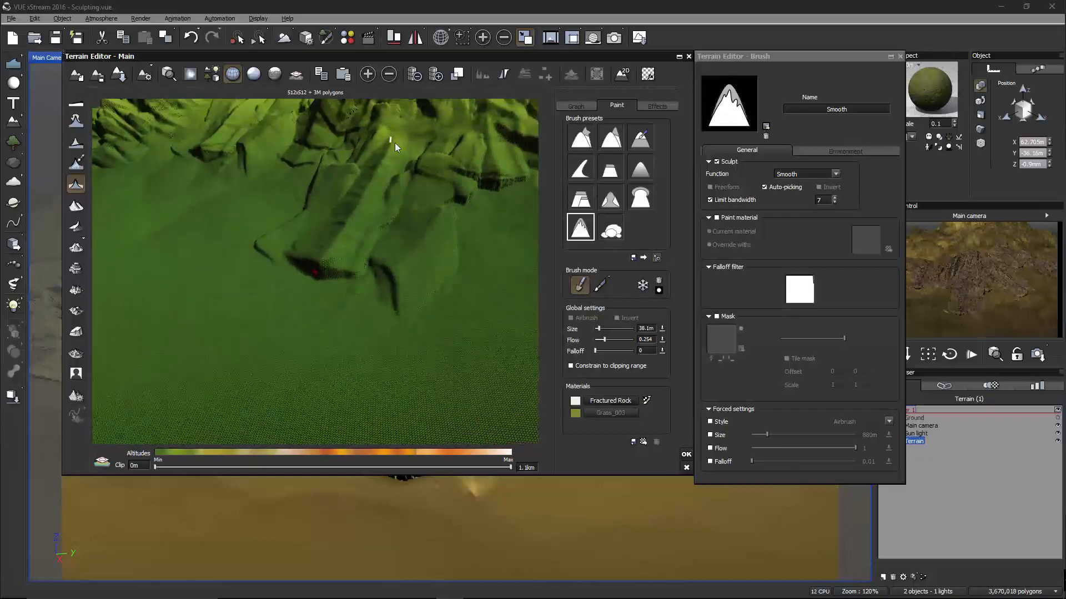
middle_click(406, 145)
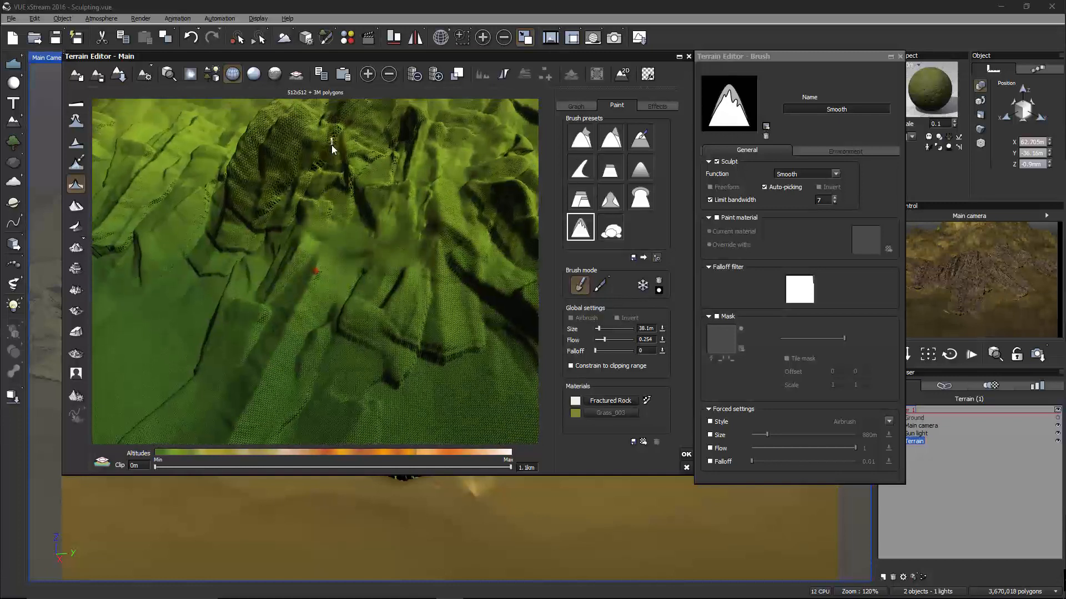
middle_click(332, 142)
scroll(335, 262, "up", 4)
mouse_move(337, 220)
left_mouse_down()
mouse_move(308, 297)
mouse_move(248, 356)
mouse_move(317, 273)
mouse_move(316, 213)
mouse_move(362, 278)
left_mouse_up()
Smooth another patch of stretched polygons among the upper rock layers with a downward stroke.
scroll(362, 278, "down", 3)
right_click_drag(424, 281, 431, 239)
right_click_drag(429, 315, 381, 309)
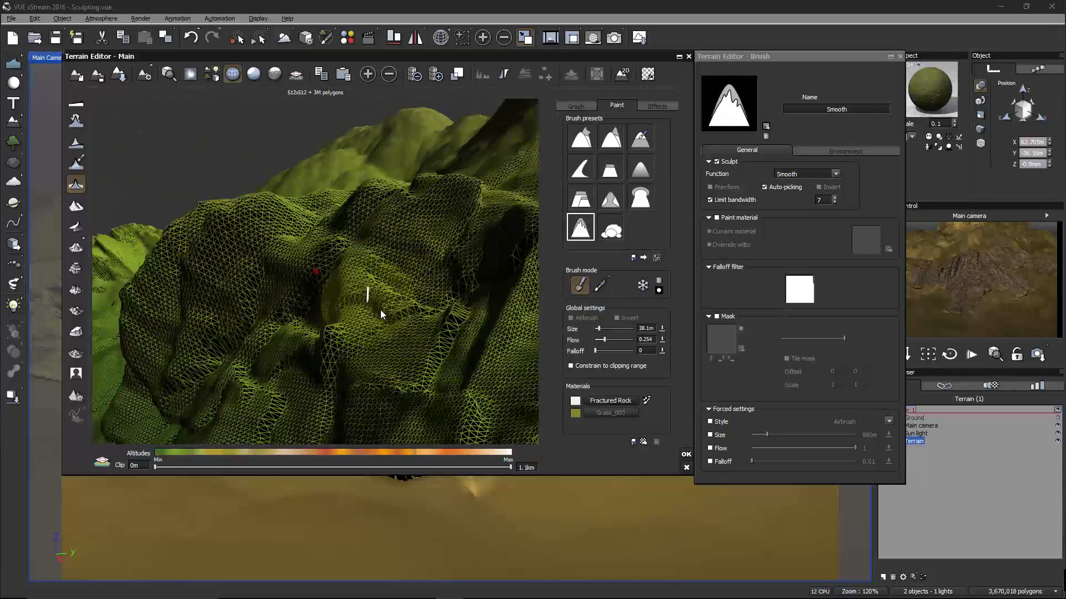
right_click_drag(445, 316, 458, 331)
scroll(374, 305, "down", 3)
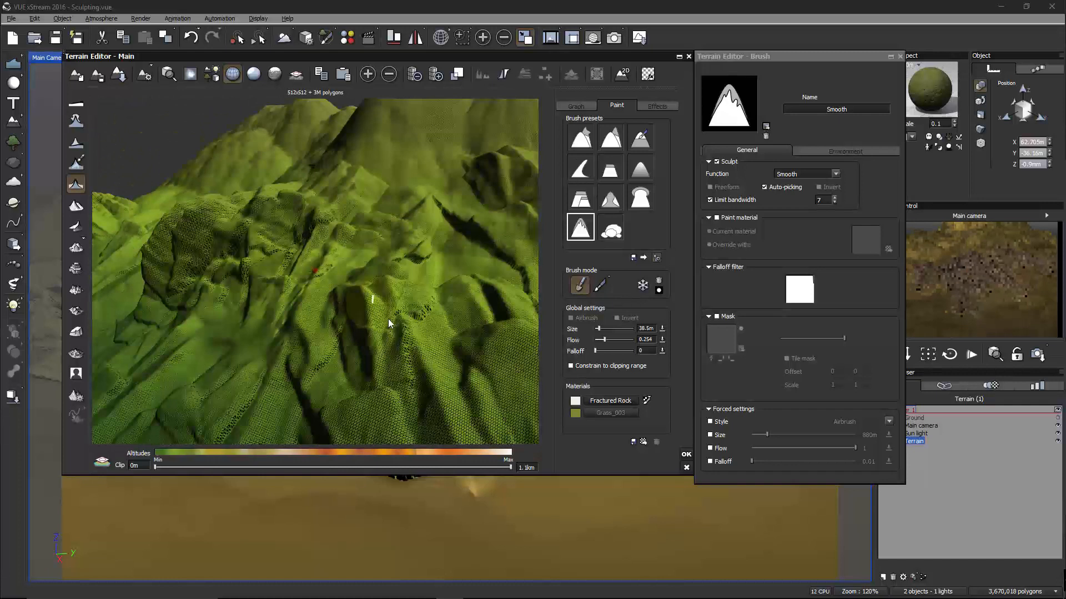
right_click_drag(339, 285, 375, 301)
scroll(282, 252, "up", 5)
mouse_move(227, 238)
left_mouse_down()
mouse_move(209, 227)
mouse_move(168, 306)
mouse_move(227, 313)
left_mouse_up()
Switch to the 3D Sculpt brush without saving the Smooth changes, and enable a mask using the third Erode JPEG bitmap.
scroll(392, 257, "down", 5)
right_click_drag(391, 256, 367, 248)
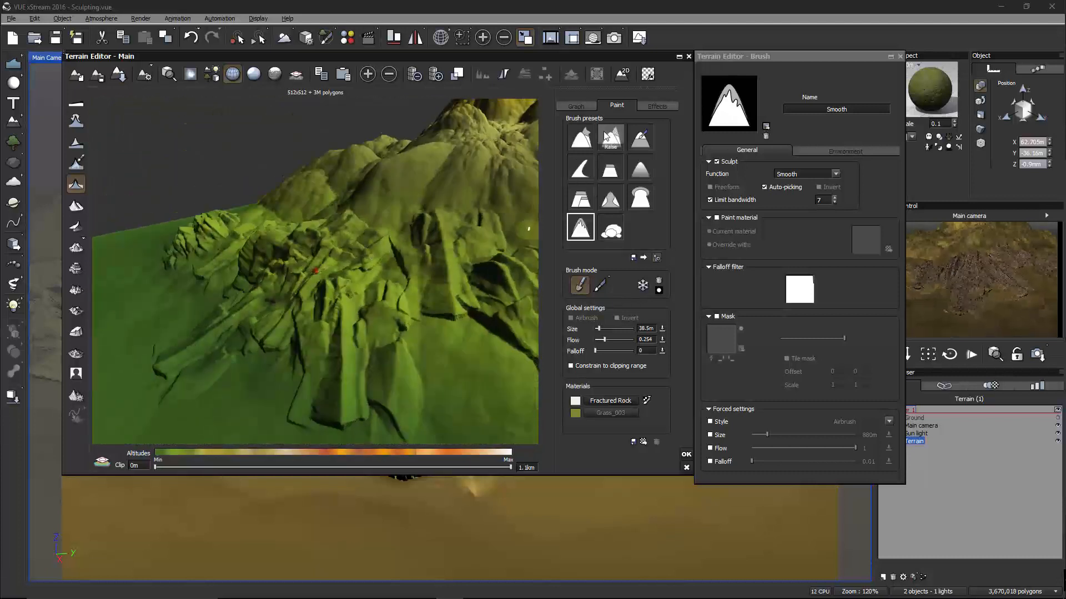
left_click(580, 137)
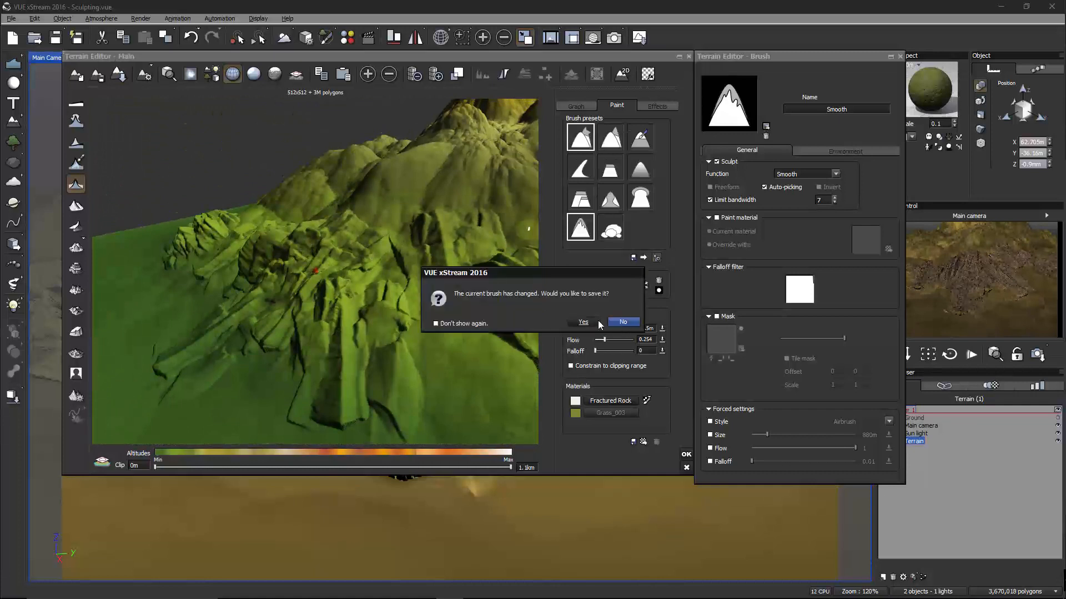
left_click(621, 322)
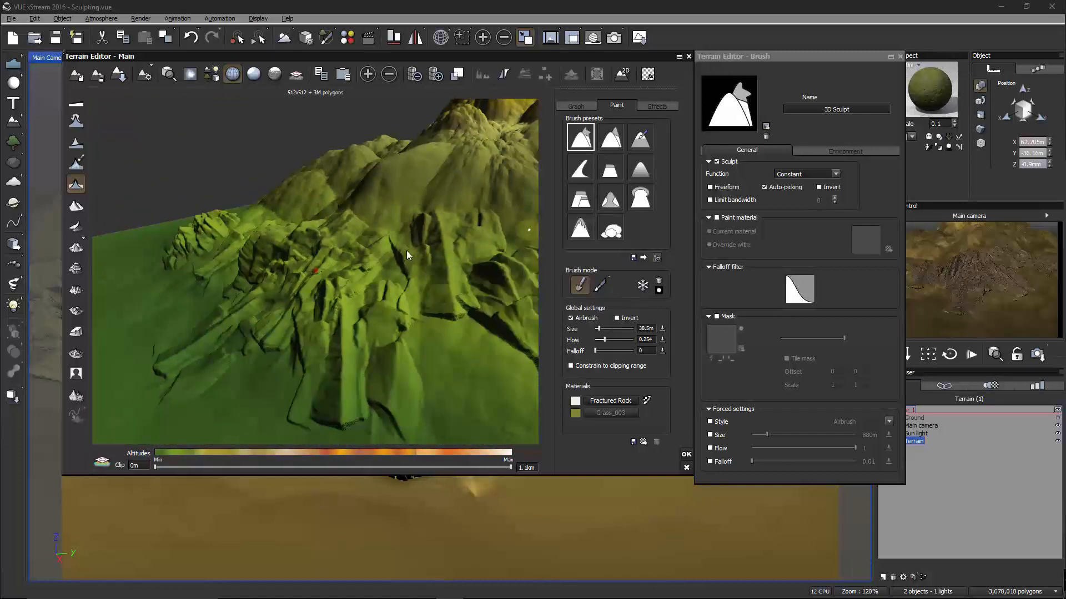
left_click(730, 317)
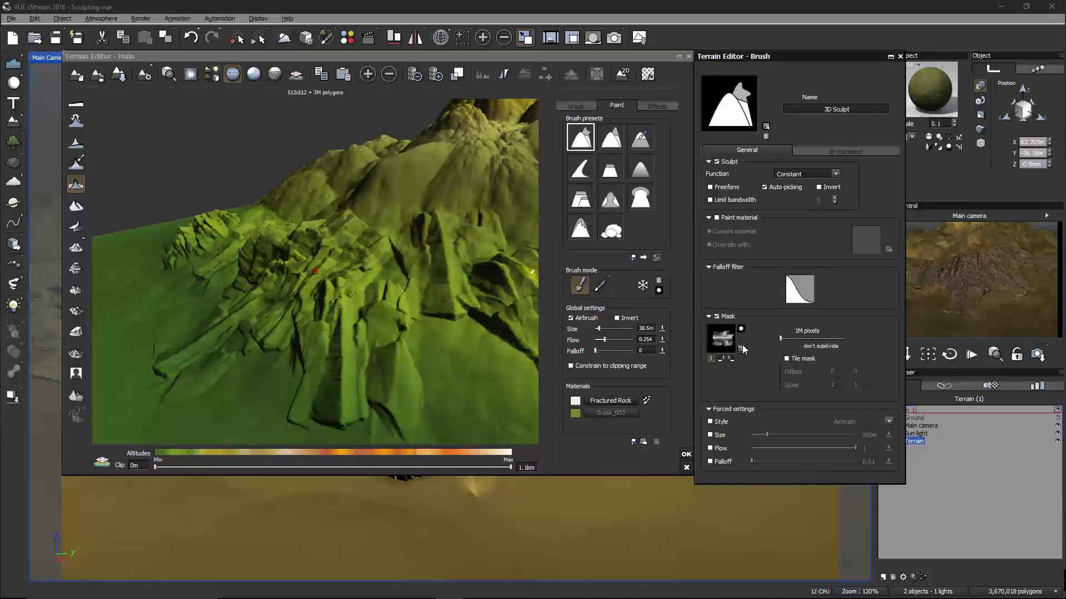
left_click(741, 348)
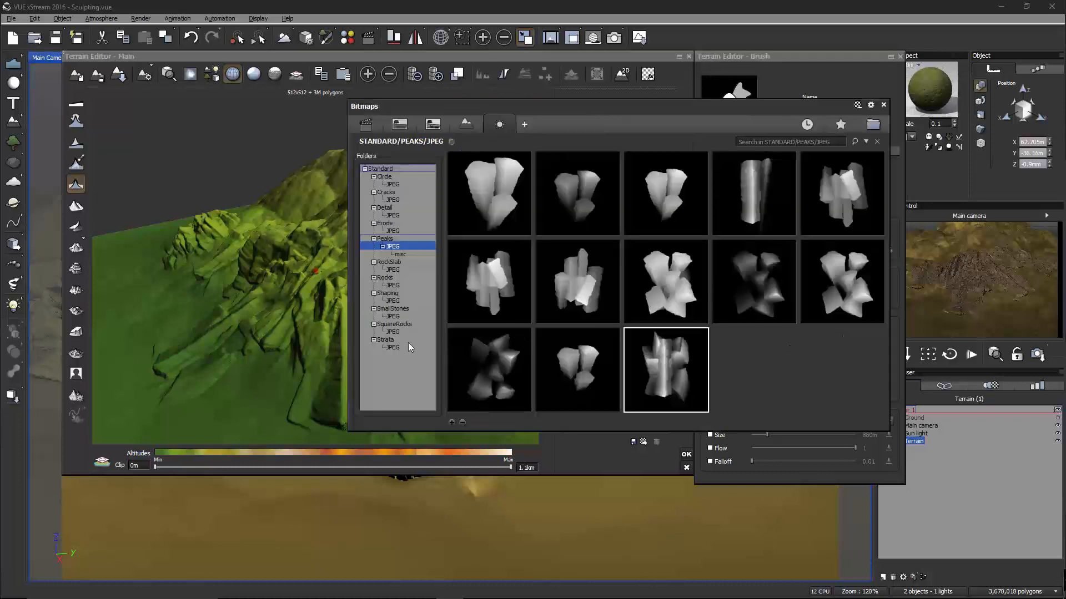
left_click(392, 231)
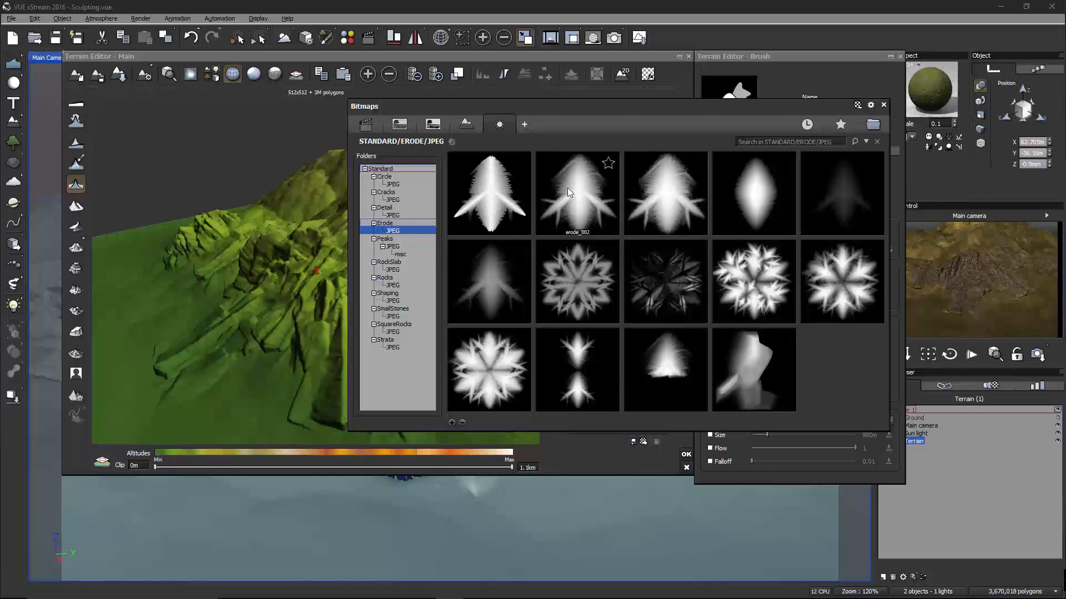
left_click(648, 181)
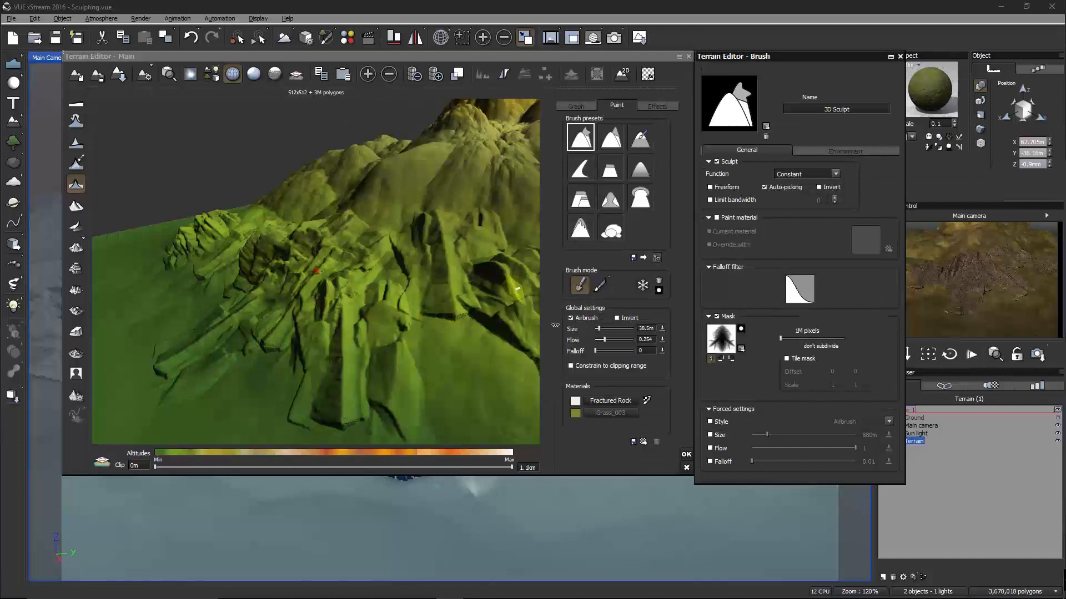
Set the sculpt brush size to 338 m, turn on mask subdivision and invert the mask image.
left_click_drag(613, 331, 626, 332)
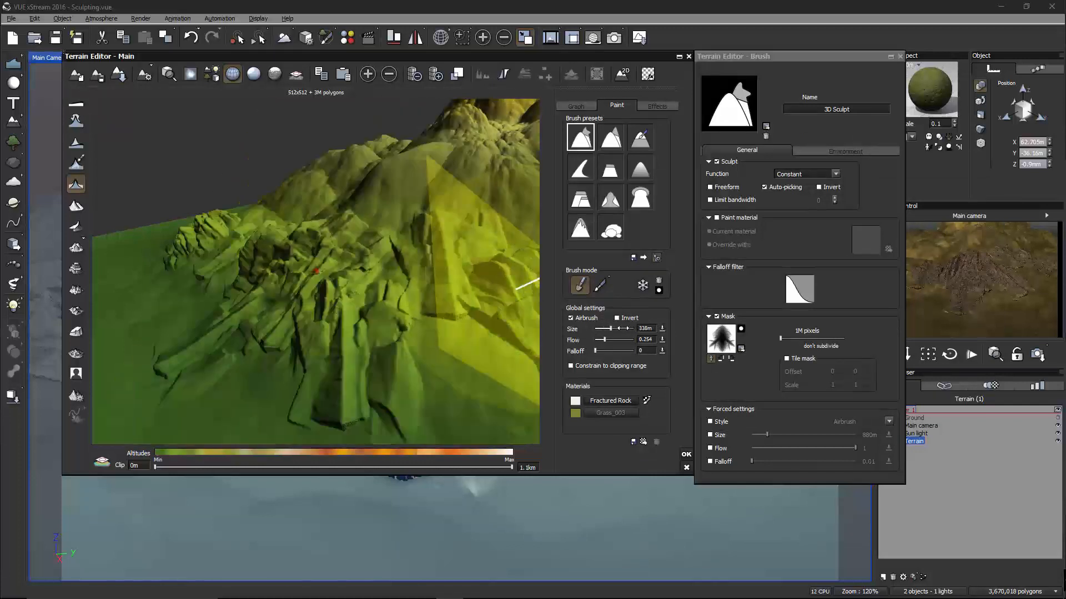
right_click_drag(381, 267, 420, 260)
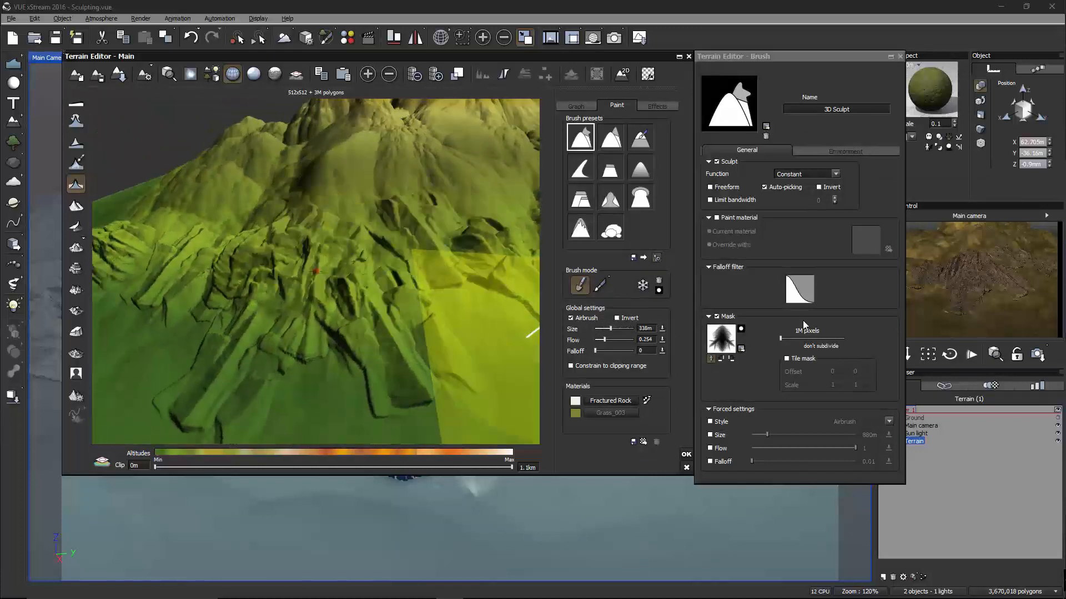
left_click_drag(783, 340, 793, 339)
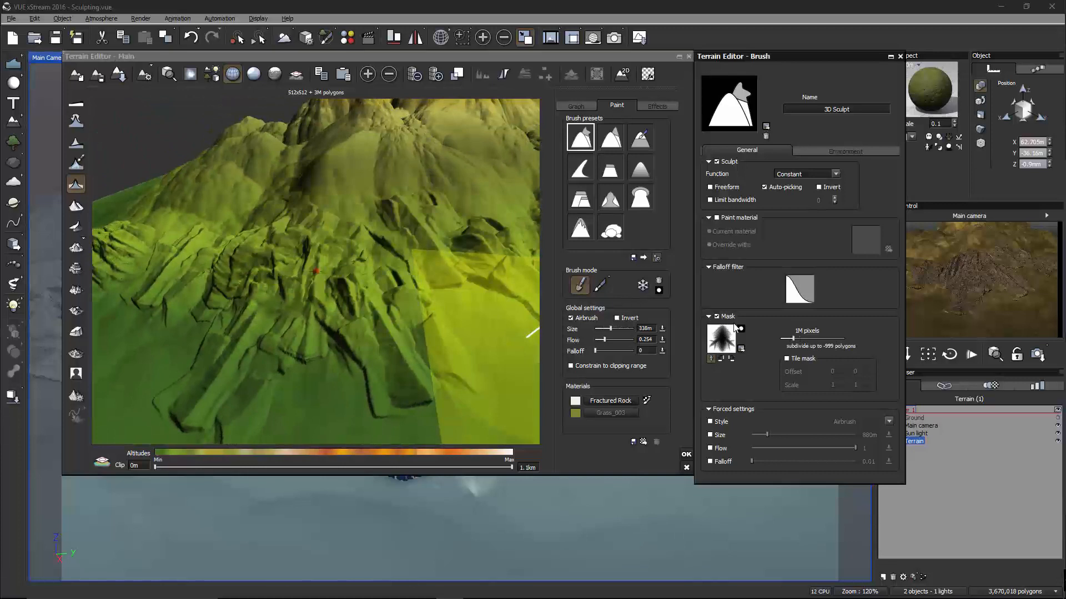
left_click(741, 329)
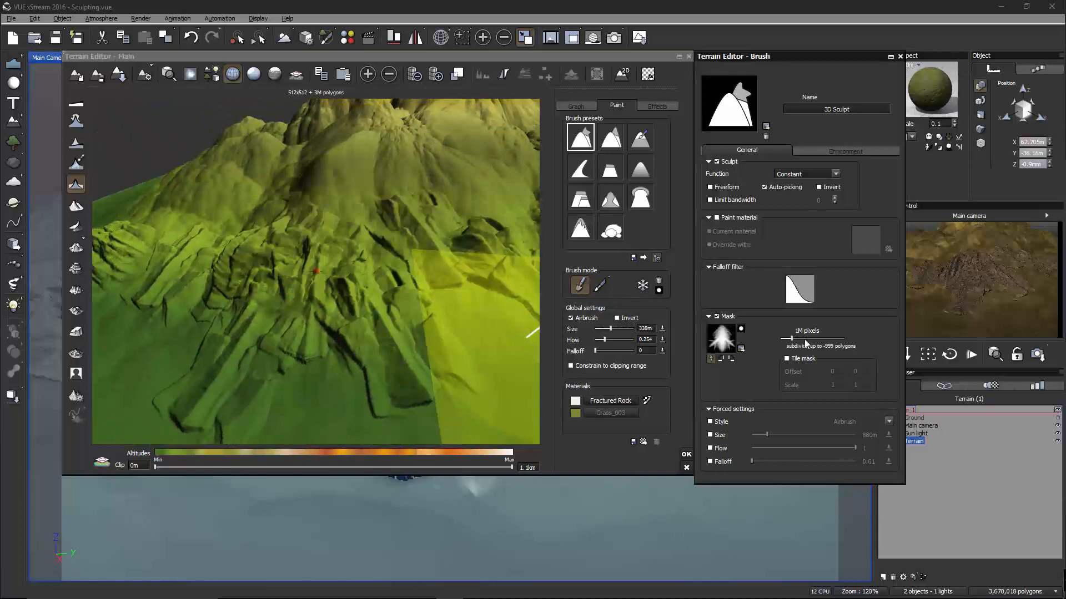
mouse_move(458, 293)
right_mouse_down()
mouse_move(538, 293)
mouse_move(491, 294)
mouse_move(501, 238)
mouse_move(403, 232)
mouse_move(422, 266)
mouse_move(439, 261)
right_mouse_up()
left_click(600, 285)
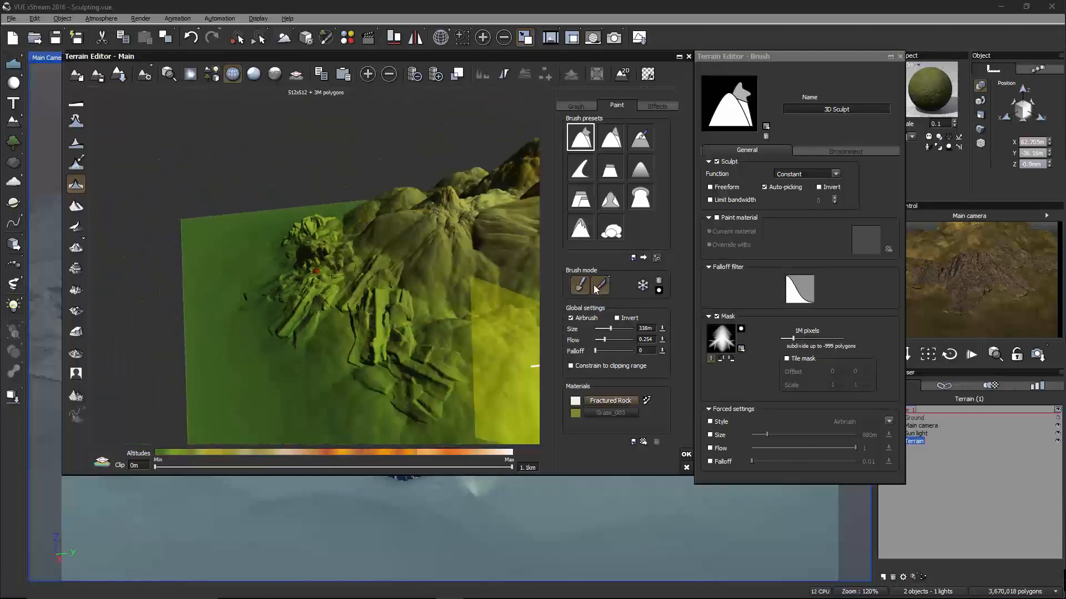
mouse_move(482, 326)
right_mouse_down()
mouse_move(364, 271)
mouse_move(354, 300)
right_mouse_up()
scroll(354, 301, "up", 2)
left_click(376, 297)
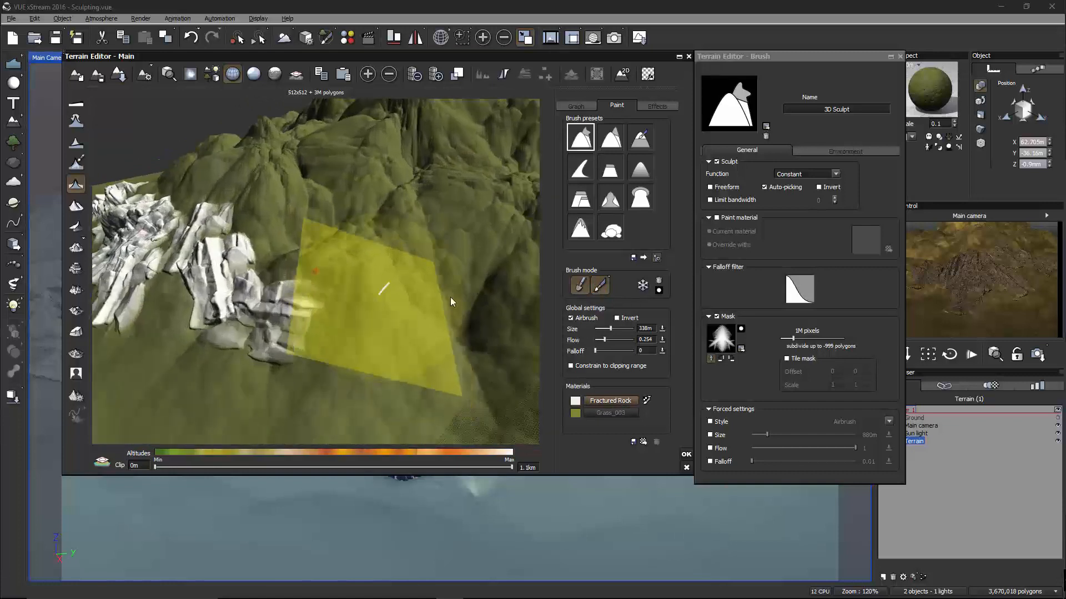
left_click(601, 286)
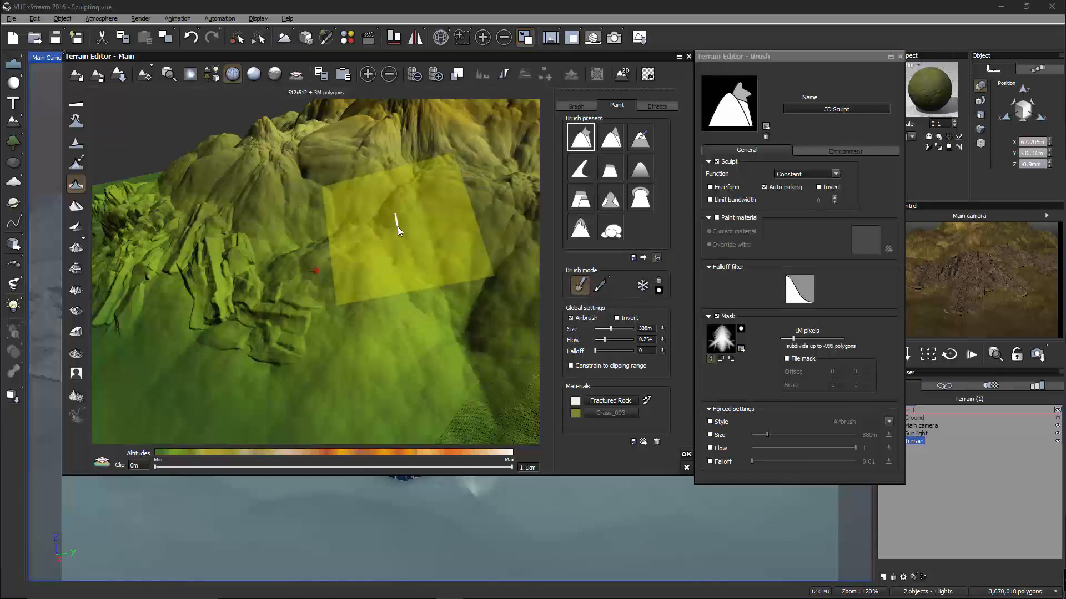
Sculpt several masked erosion bumps on the mountain's lower slopes beside the rock formations.
mouse_move(396, 220)
left_mouse_down()
mouse_move(395, 298)
mouse_move(409, 305)
mouse_move(418, 295)
left_mouse_up()
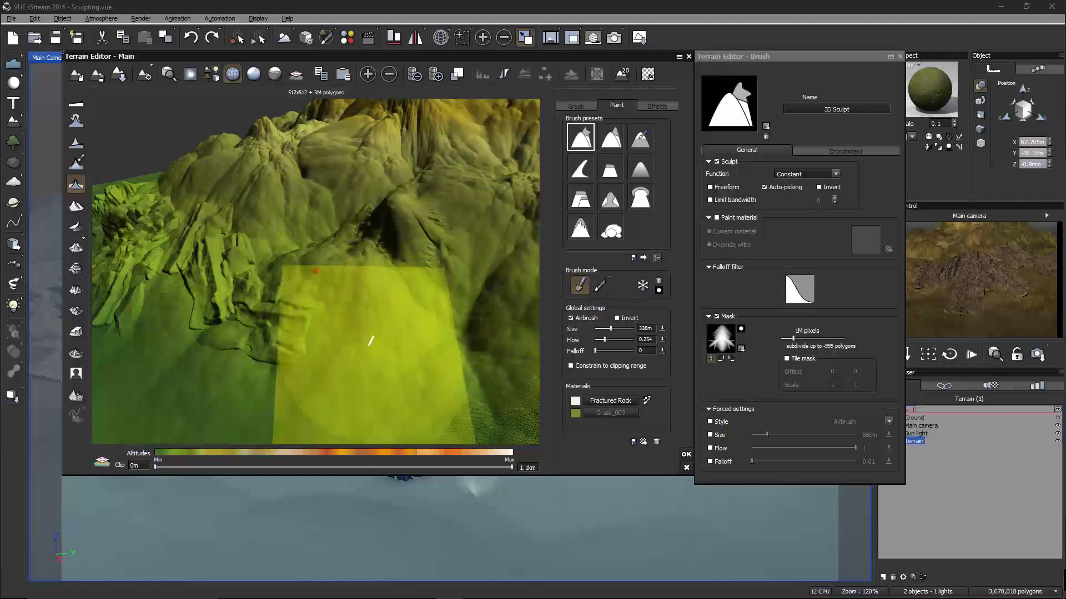
left_click_drag(371, 341, 391, 343)
mouse_move(365, 305)
right_mouse_down()
mouse_move(424, 284)
mouse_move(328, 310)
mouse_move(414, 277)
mouse_move(401, 337)
mouse_move(460, 261)
mouse_move(417, 269)
mouse_move(398, 192)
right_mouse_up()
scroll(399, 192, "up", 3)
right_click_drag(339, 144, 391, 198)
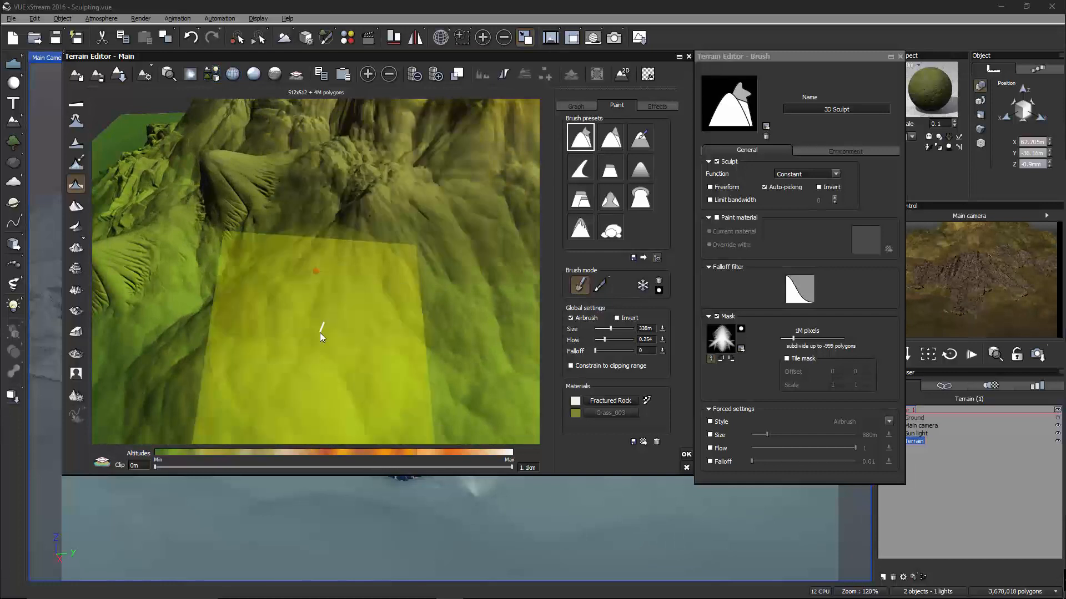
left_click_drag(320, 330, 290, 332)
mouse_move(267, 289)
right_mouse_down()
mouse_move(359, 301)
mouse_move(266, 333)
mouse_move(334, 333)
mouse_move(213, 277)
mouse_move(278, 238)
right_mouse_up()
Try another masked sculpt stroke on the slope between the lower erosion bumps, and undo it.
left_click(648, 106)
left_click(624, 108)
right_click_drag(326, 213, 266, 242)
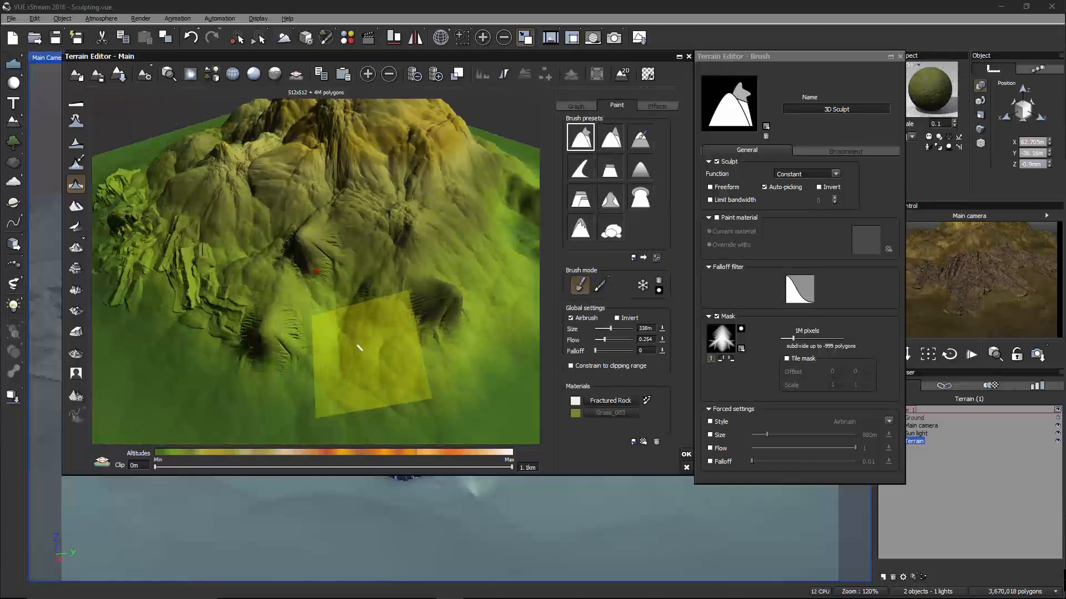
mouse_move(331, 312)
left_mouse_down()
mouse_move(327, 297)
mouse_move(390, 280)
left_mouse_up()
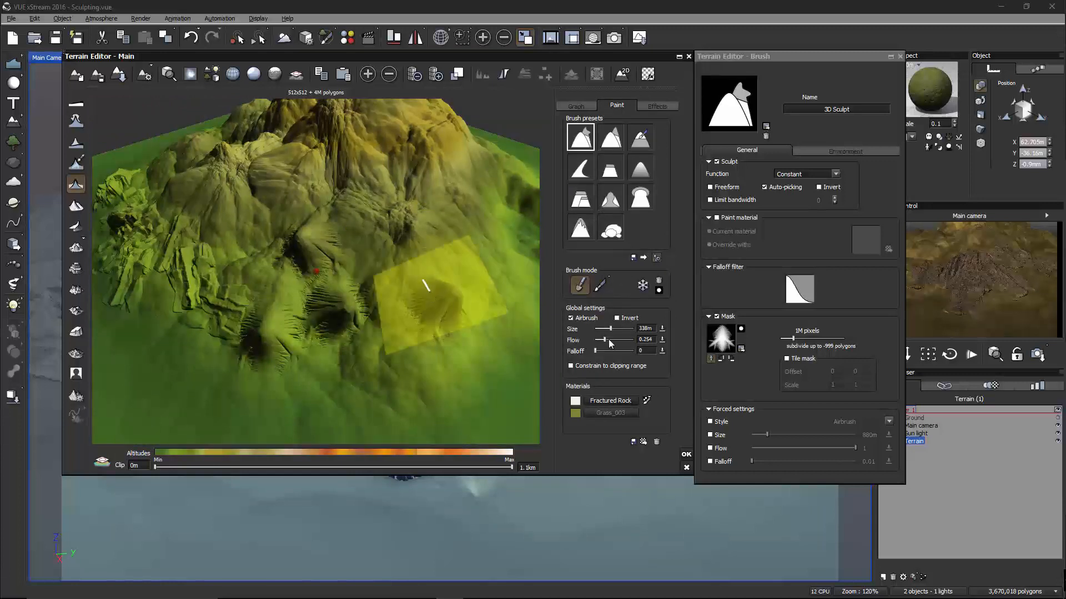
key("ctrl+z")
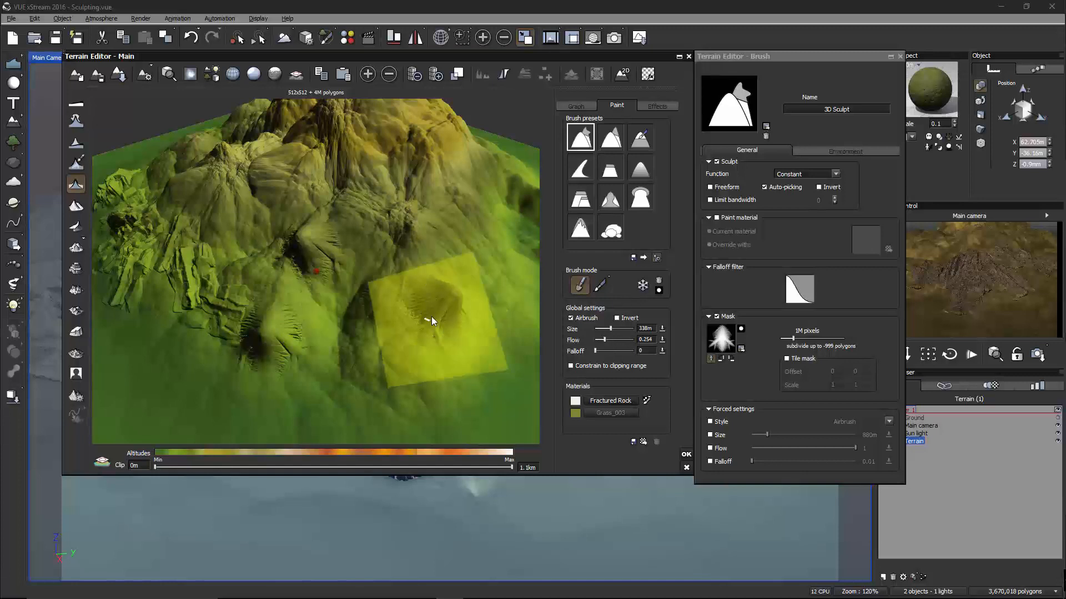
Set the brush flow to 0.082 and size to 887 m, and sculpt a broad masked stroke across the mountainside.
right_click_drag(428, 321, 435, 322)
mouse_move(646, 339)
left_mouse_down()
mouse_move(621, 336)
mouse_move(620, 325)
left_mouse_up()
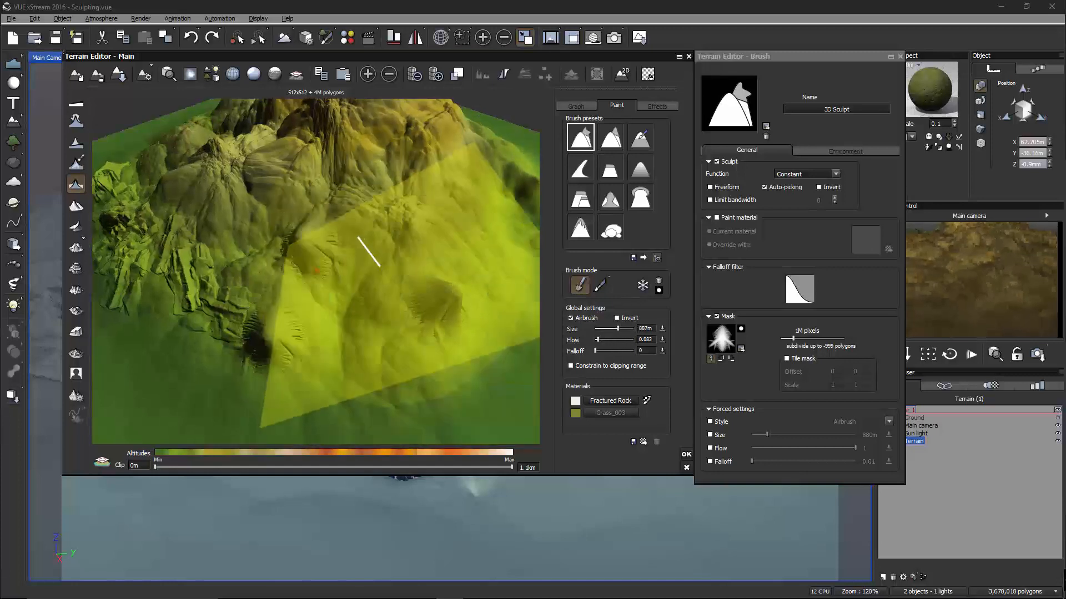
mouse_move(368, 244)
left_mouse_down()
mouse_move(333, 290)
mouse_move(335, 276)
left_mouse_up()
mouse_move(335, 272)
right_mouse_down()
mouse_move(366, 324)
mouse_move(396, 316)
right_mouse_up()
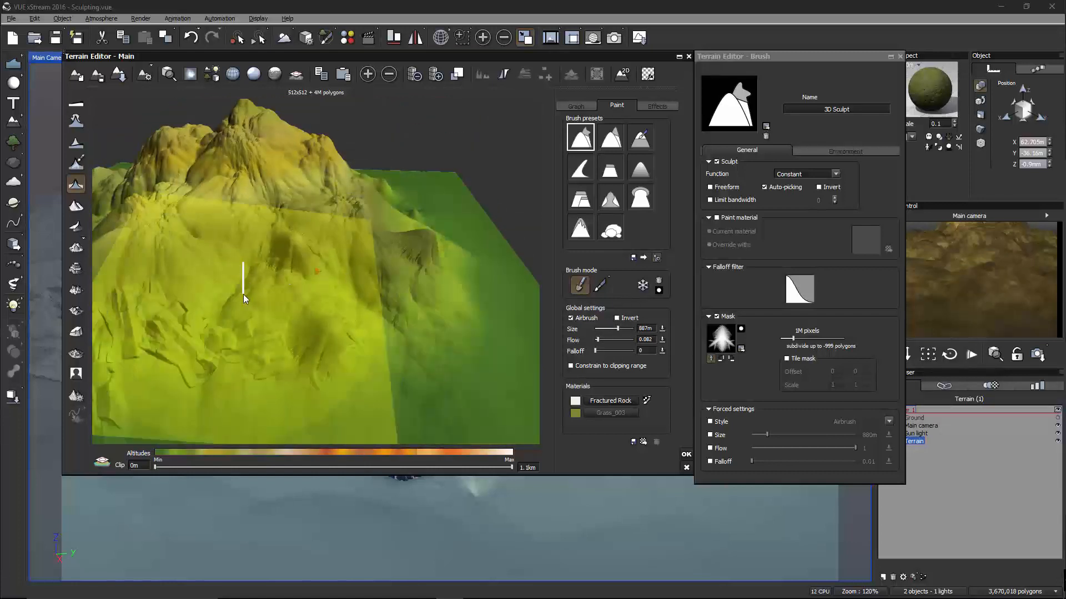
right_click_drag(267, 272, 387, 334)
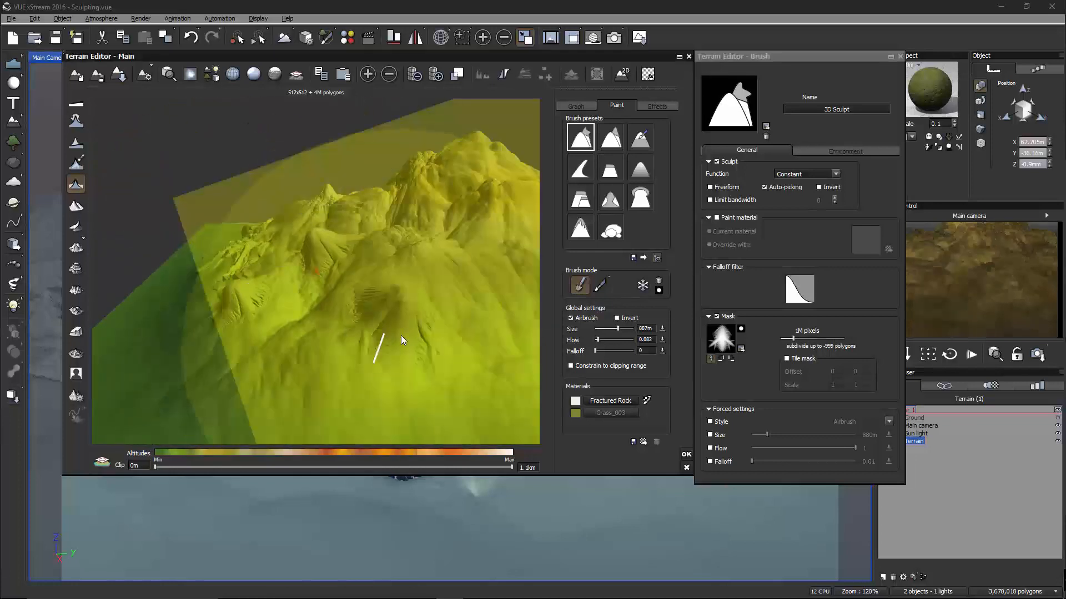
mouse_move(453, 300)
right_mouse_down()
mouse_move(442, 312)
mouse_move(492, 298)
mouse_move(315, 271)
right_mouse_up()
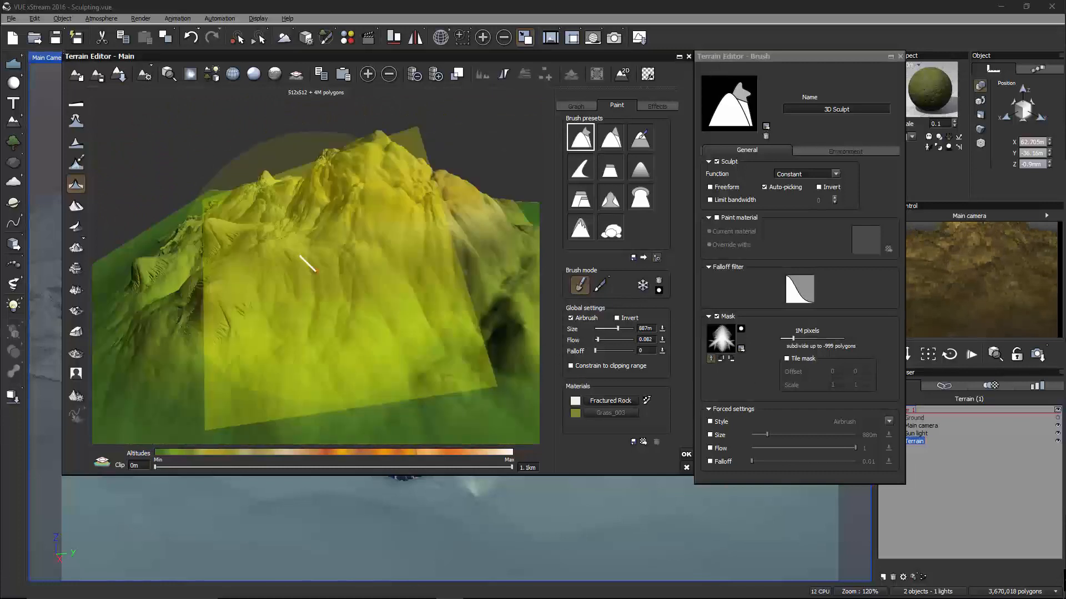
Limit the 3D Sculpt brush's bandwidth to 7 and sculpt a broad masked stroke across the open slope.
left_click(743, 199)
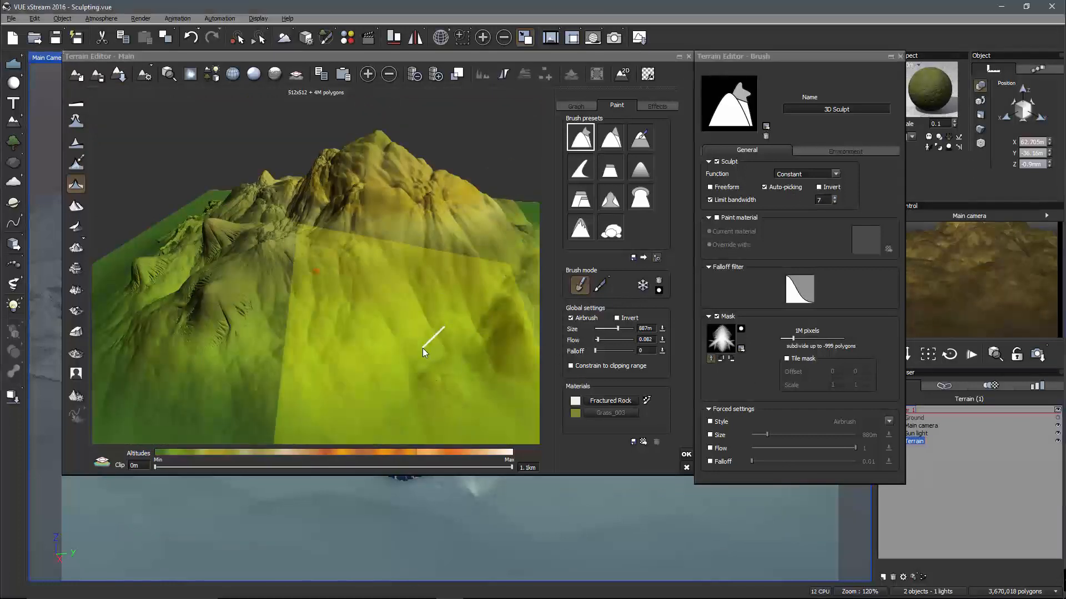
mouse_move(435, 330)
left_mouse_down()
mouse_move(391, 301)
mouse_move(371, 305)
left_mouse_up()
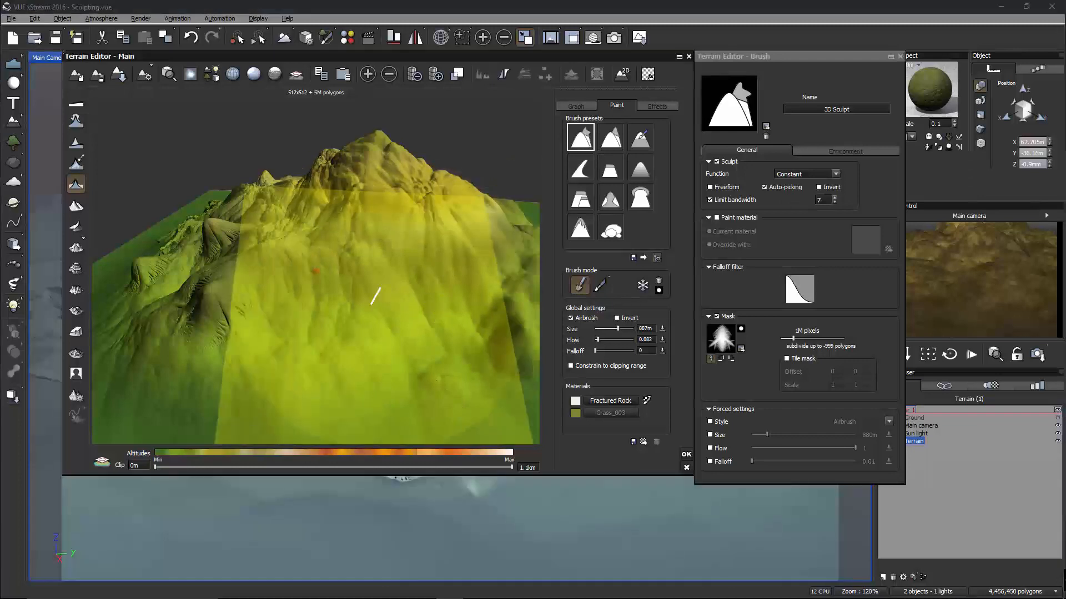
right_click_drag(374, 336, 557, 316)
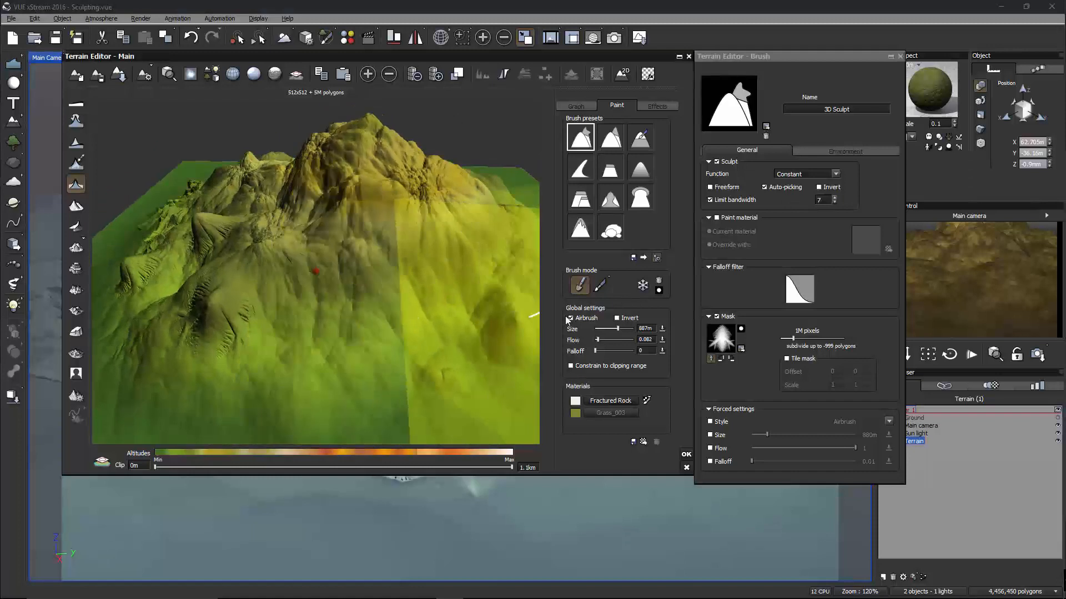
Set the brush size to 534 m and sculpt masked 3D Sculpt strokes across the upper mountainside.
left_click_drag(624, 327, 614, 328)
scroll(408, 325, "up", 5)
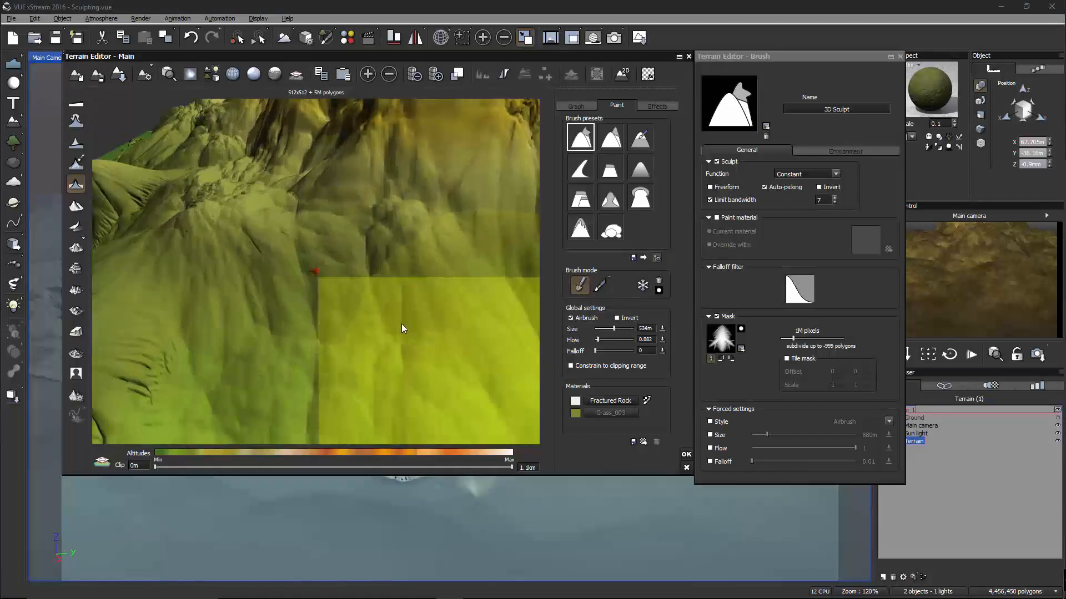
left_click(354, 311)
scroll(291, 299, "down", 5)
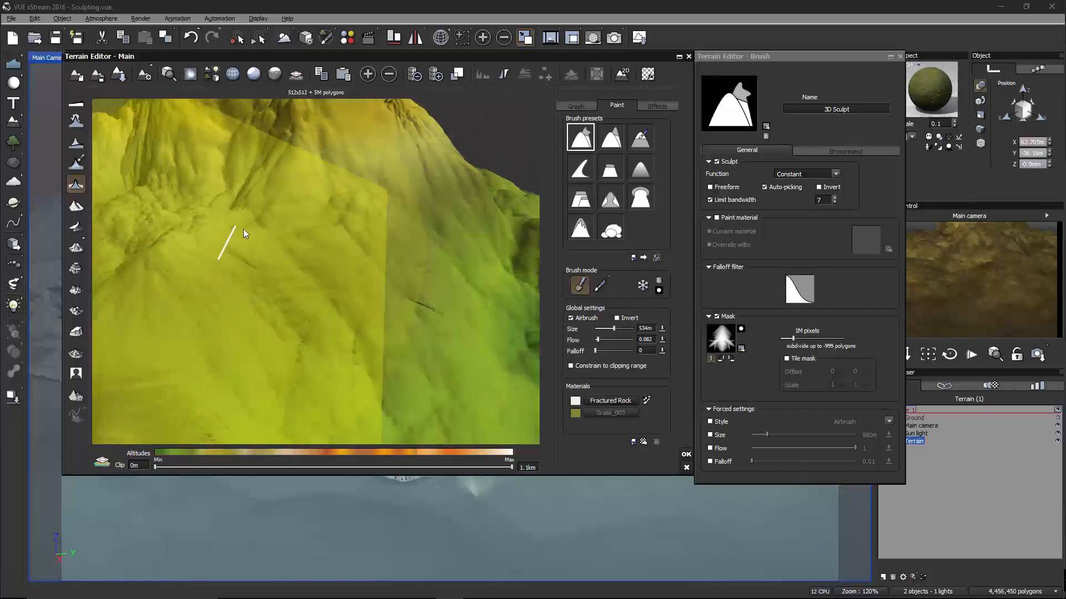
left_click_drag(256, 173, 212, 205)
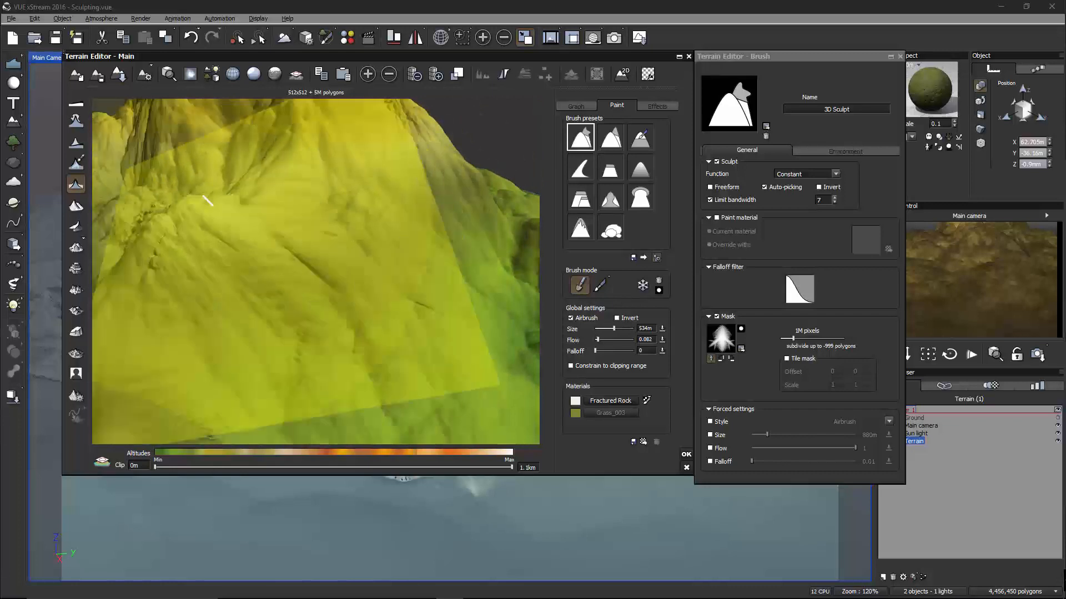
Sculpt further masked erosion folds and bumps on the lower slopes with the 3D Sculpt brush.
scroll(332, 340, "down", 4)
right_click_drag(332, 339, 345, 321)
left_click(302, 351)
left_click(246, 304)
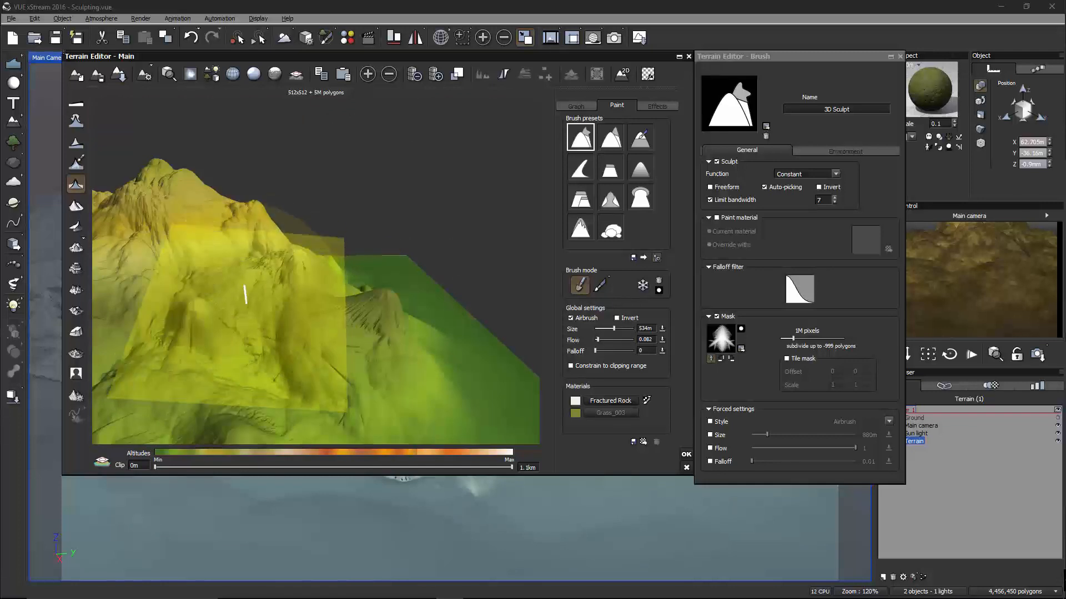
right_click_drag(324, 331, 260, 371)
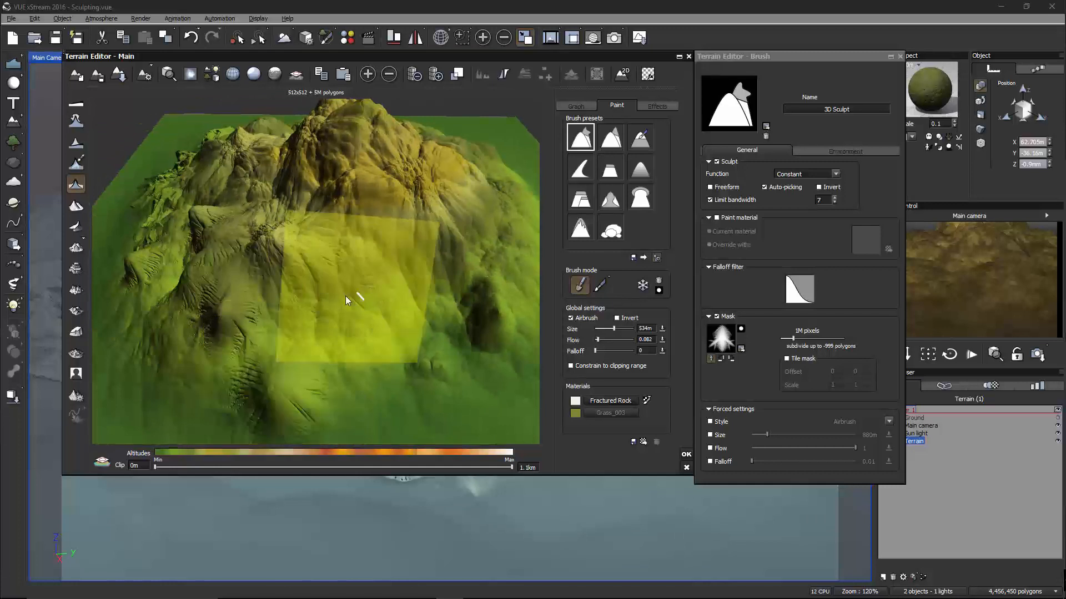
mouse_move(302, 284)
right_mouse_down()
mouse_move(354, 262)
mouse_move(404, 283)
mouse_move(244, 331)
right_mouse_up()
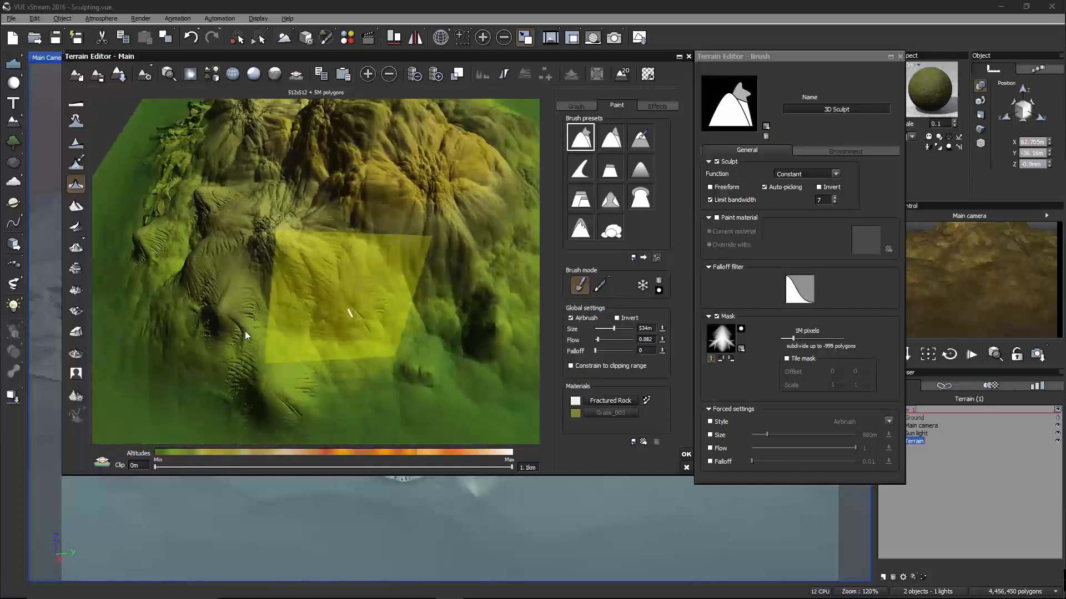
Switch to the Raise brush without saving the 3D Sculpt changes, enable its mask, and raise a stroke down the lower slope.
left_click(611, 135)
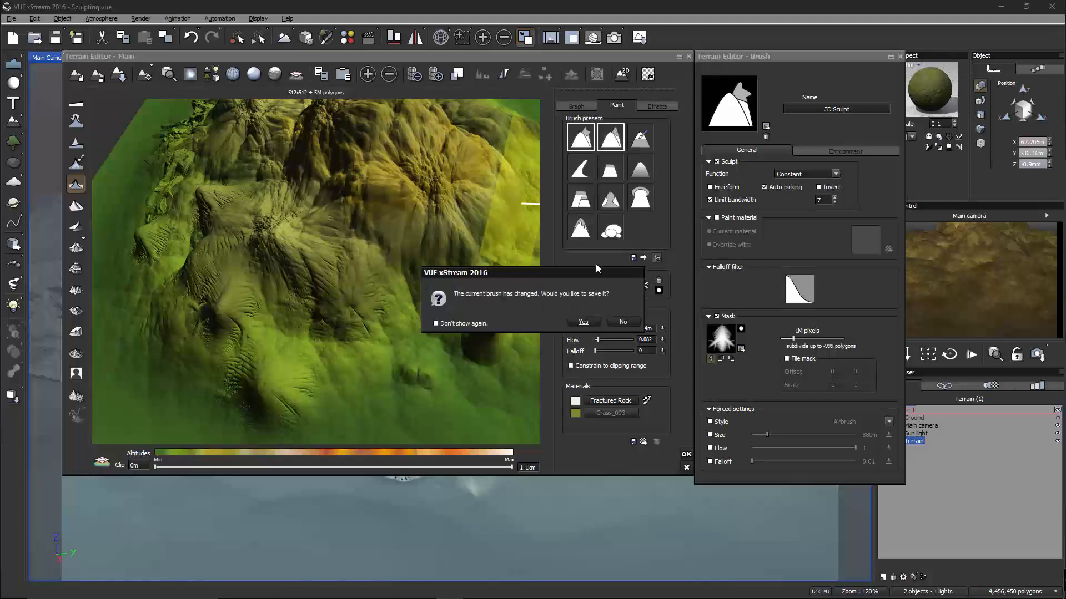
left_click(622, 322)
left_click(717, 316)
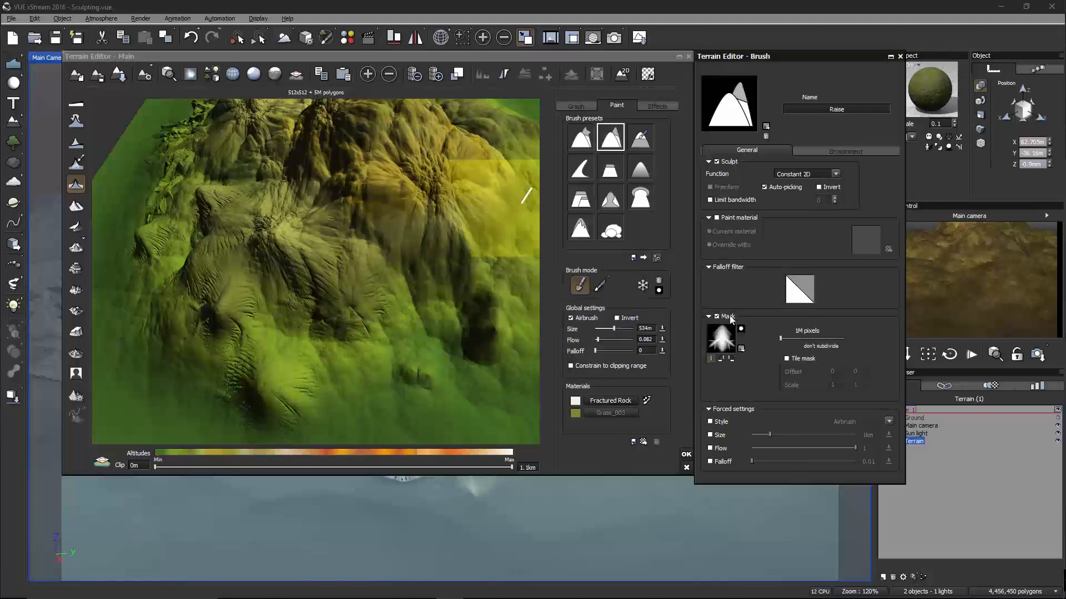
scroll(464, 283, "up", 2)
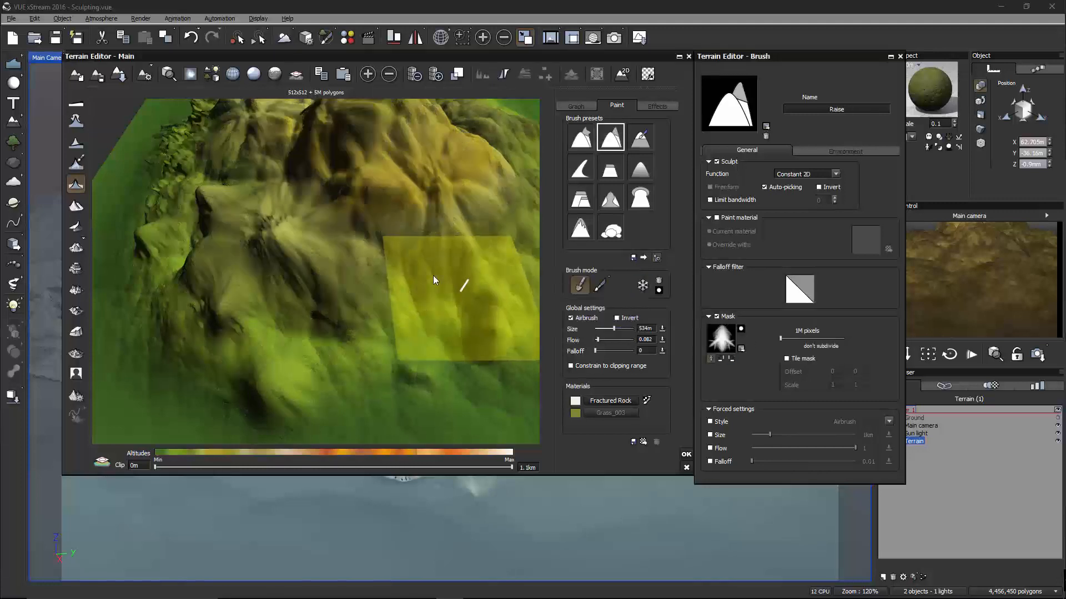
mouse_move(464, 285)
left_mouse_down()
mouse_move(452, 240)
mouse_move(397, 351)
left_mouse_up()
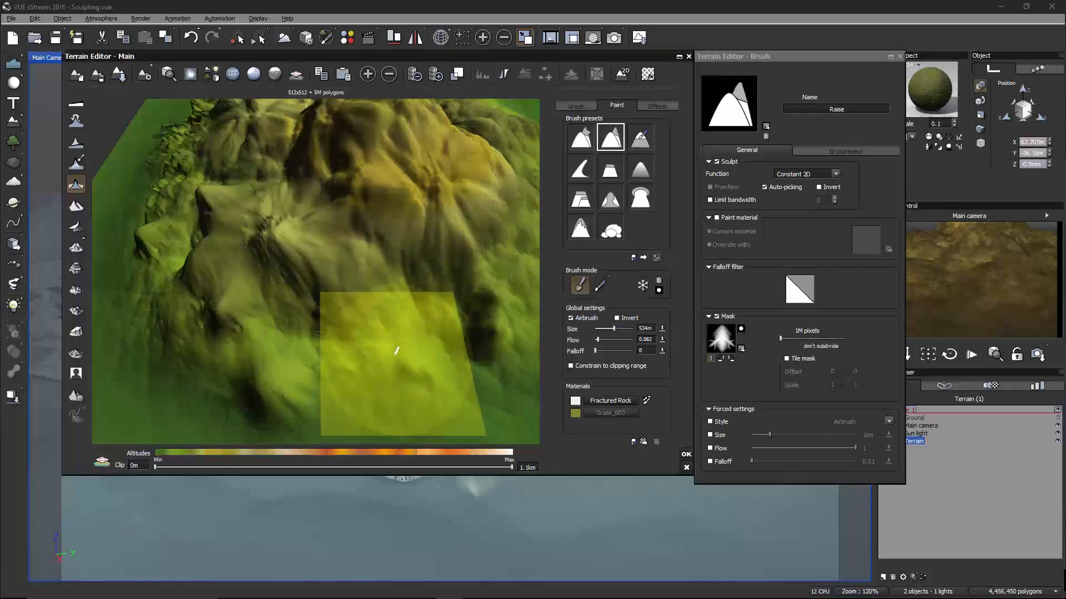
Inspect the raised slopes and rock formations around the mountain from several sides.
right_click_drag(359, 223, 447, 194)
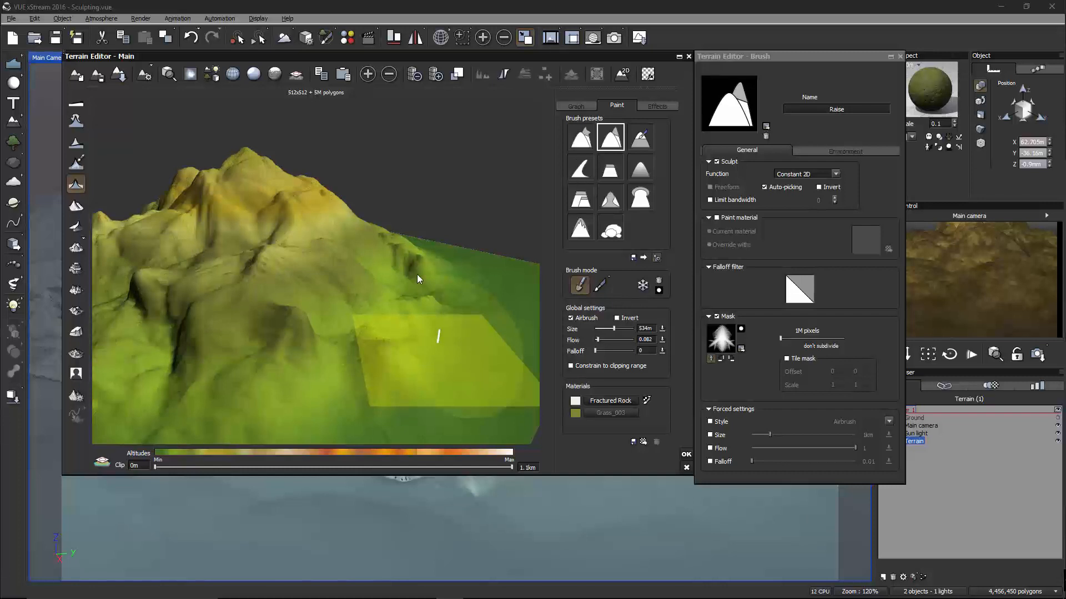
mouse_move(482, 288)
right_mouse_down()
mouse_move(394, 292)
mouse_move(338, 251)
mouse_move(279, 392)
right_mouse_up()
mouse_move(260, 353)
right_mouse_down()
mouse_move(343, 272)
mouse_move(424, 302)
mouse_move(528, 296)
mouse_move(299, 370)
mouse_move(302, 356)
right_mouse_up()
right_click_drag(300, 142, 422, 202)
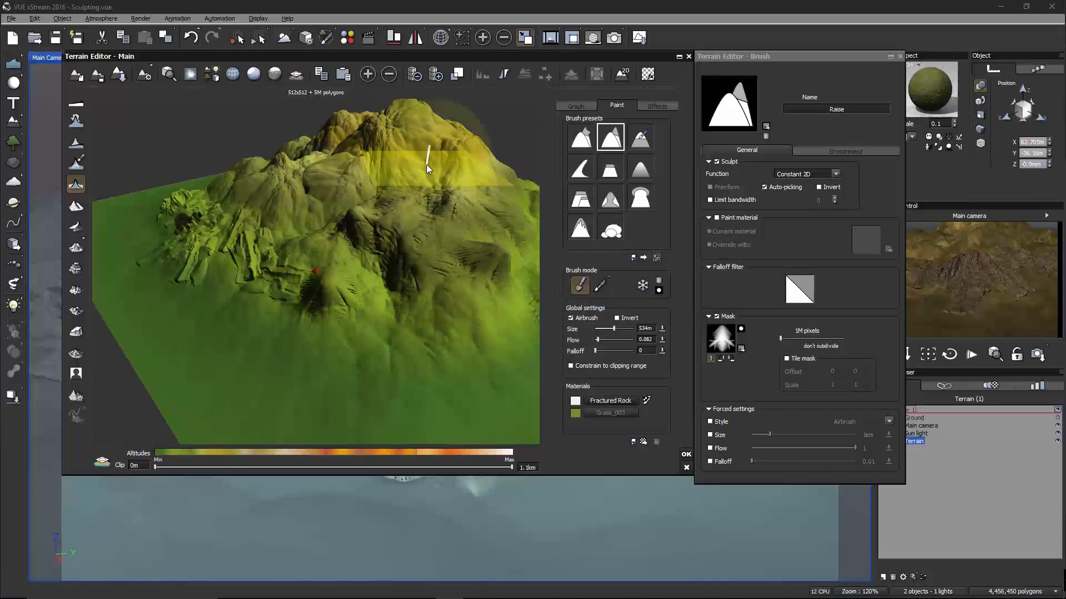
mouse_move(455, 162)
right_mouse_down()
mouse_move(314, 344)
mouse_move(272, 310)
mouse_move(245, 234)
mouse_move(349, 299)
mouse_move(438, 283)
mouse_move(413, 358)
mouse_move(402, 318)
mouse_move(441, 358)
mouse_move(383, 326)
right_mouse_up()
scroll(383, 325, "up", 3)
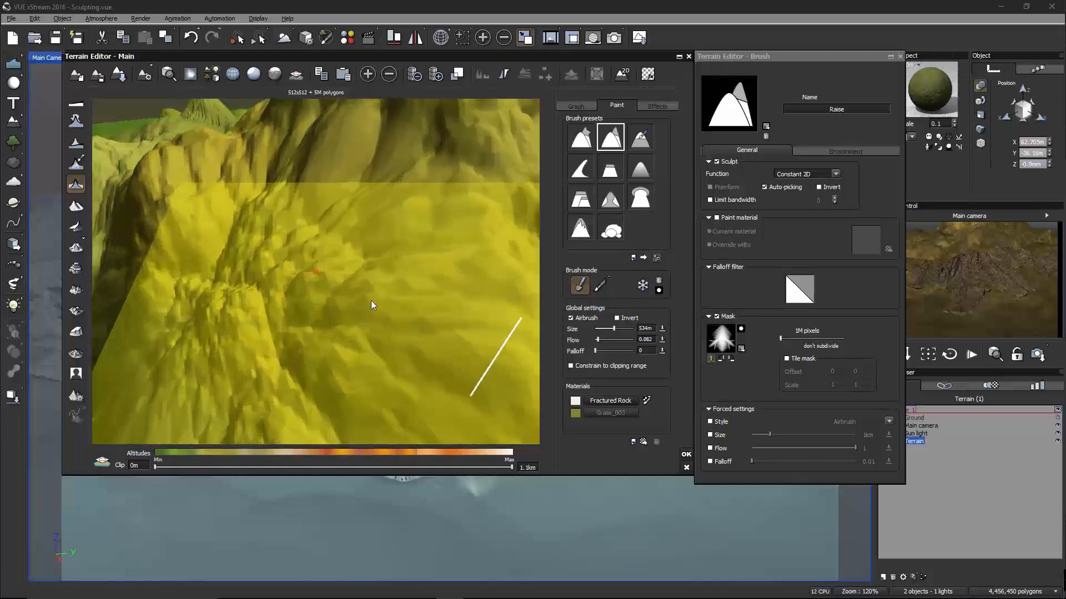
Turn on the terrain's wireframe overlay and set the brush size to 145 m.
left_click(233, 74)
right_click_drag(468, 240, 584, 297)
left_click_drag(610, 328, 604, 328)
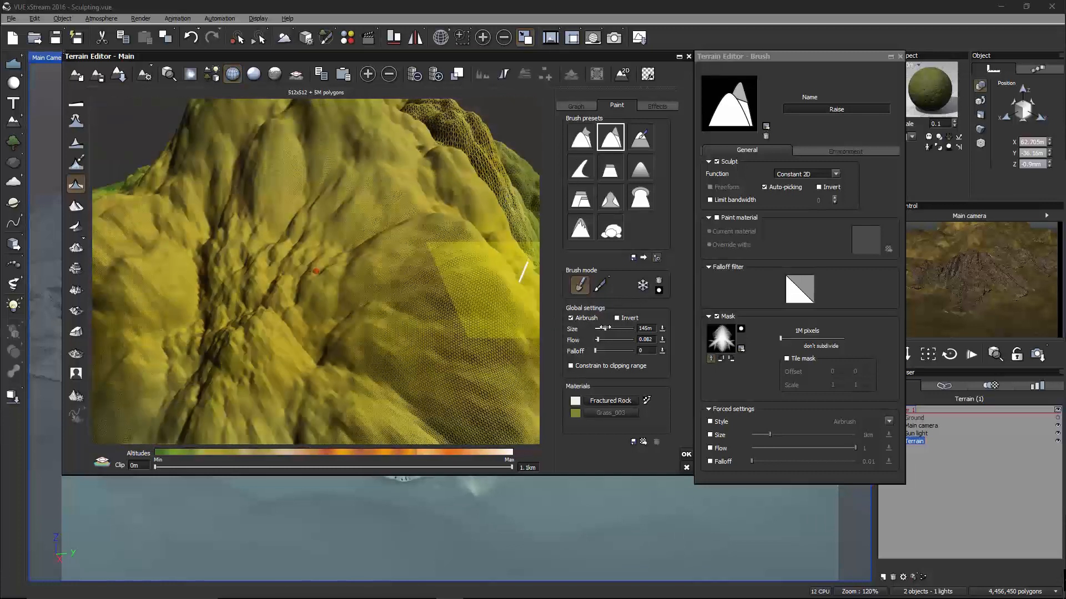
right_click_drag(464, 281, 528, 296)
scroll(450, 329, "up", 5)
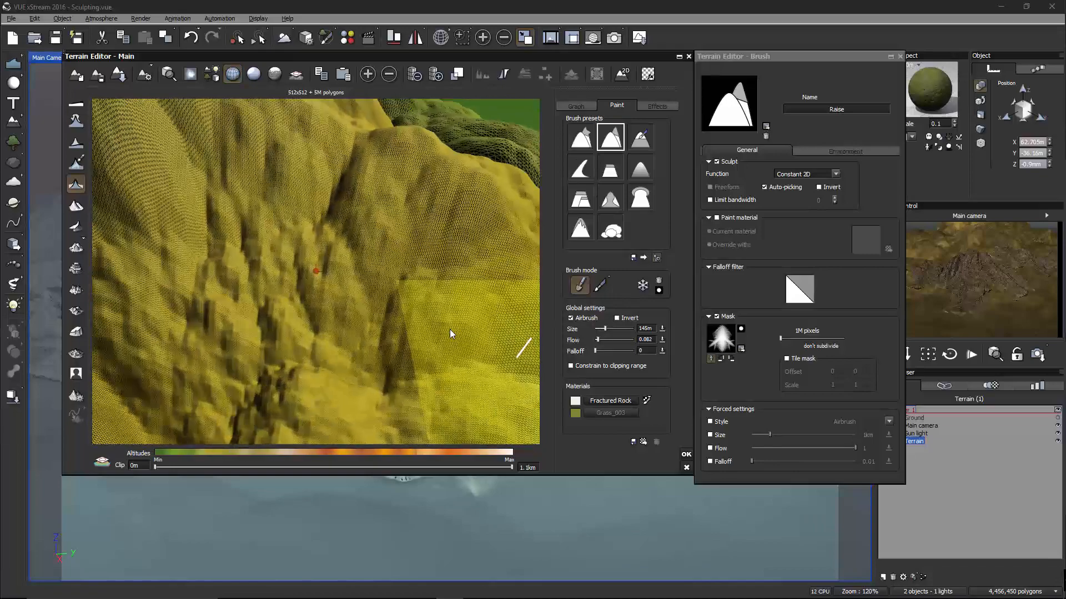
Examine the polygon mesh around the rock formations on the lower slopes, and accept the terrain edits.
mouse_move(449, 329)
right_mouse_down()
mouse_move(371, 260)
mouse_move(503, 326)
mouse_move(458, 338)
mouse_move(260, 301)
mouse_move(421, 312)
mouse_move(481, 368)
mouse_move(451, 386)
mouse_move(491, 352)
mouse_move(427, 327)
mouse_move(281, 326)
mouse_move(297, 261)
mouse_move(254, 348)
right_mouse_up()
scroll(288, 255, "up", 5)
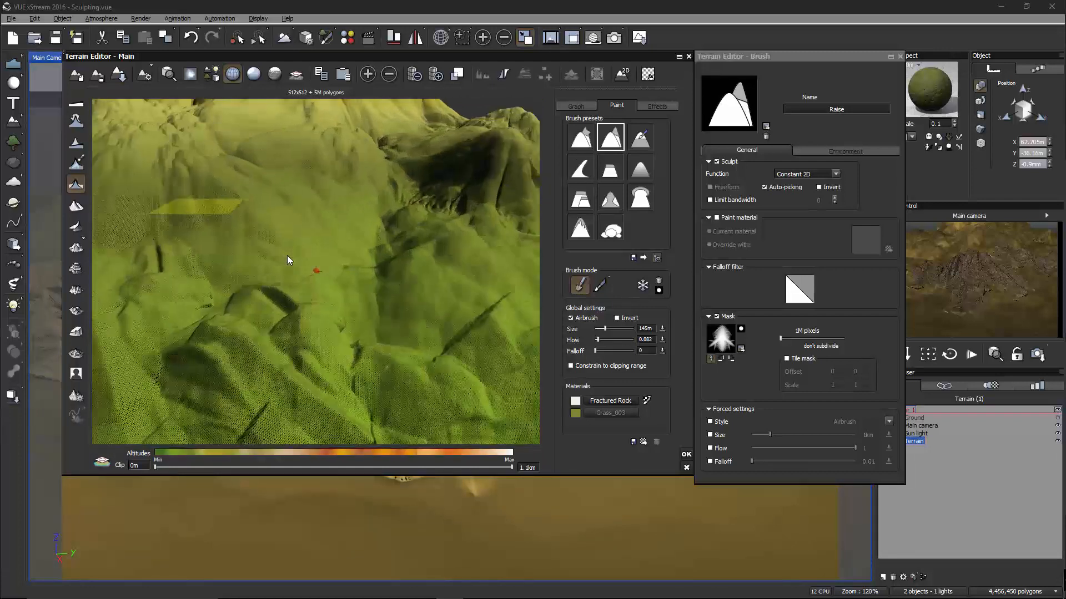
mouse_move(368, 266)
right_mouse_down()
mouse_move(354, 301)
mouse_move(325, 285)
right_mouse_up()
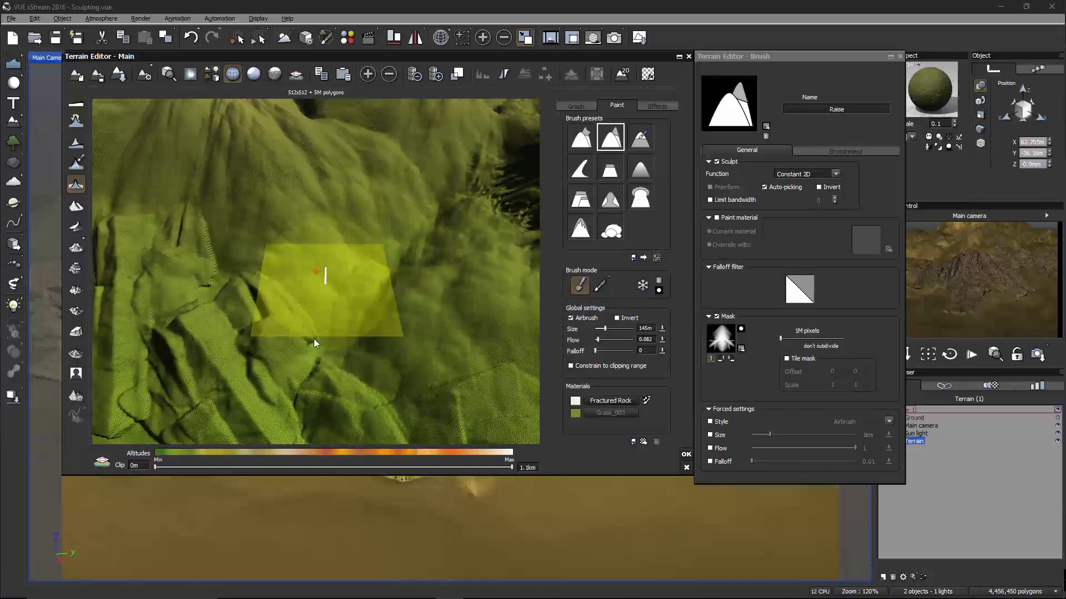
scroll(371, 335, "down", 3)
scroll(371, 334, "down", 5)
scroll(371, 334, "up", 6)
right_click_drag(295, 288, 320, 271)
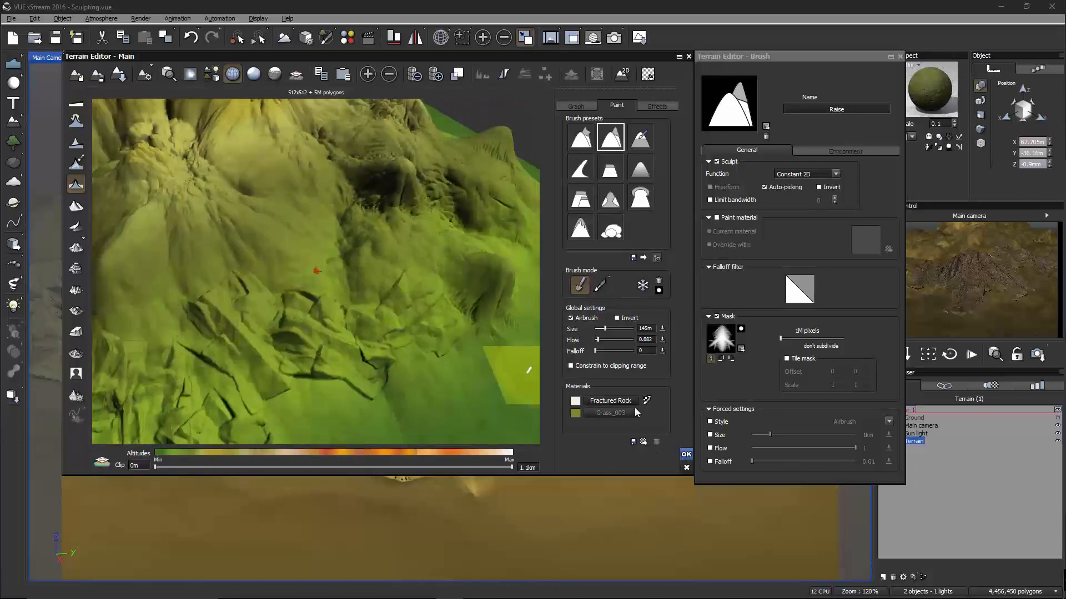
key("Return")
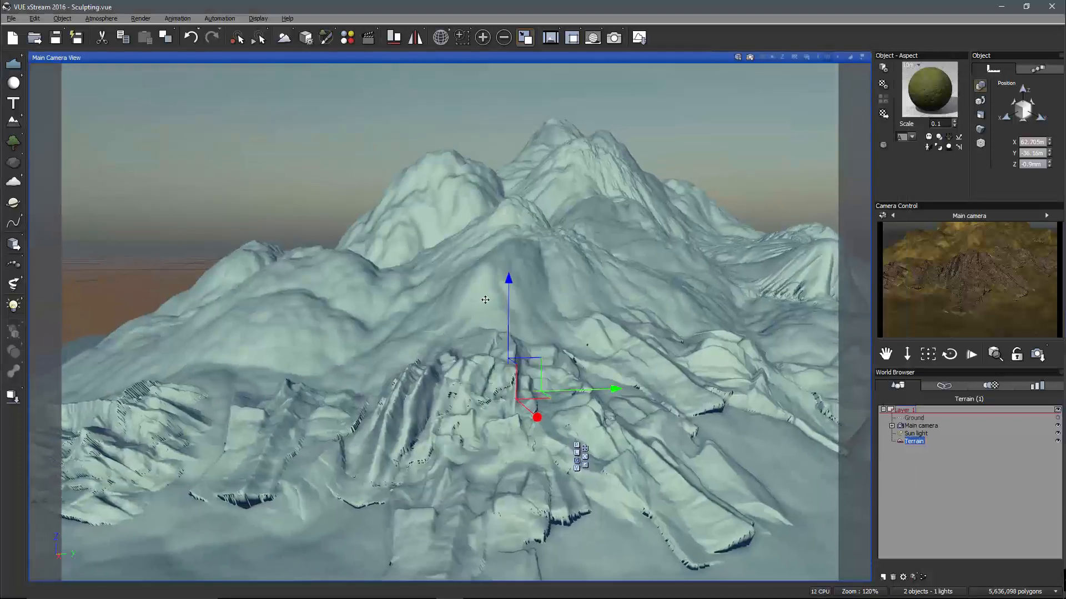
Examine the sculpted slopes and their rendered surface detail up close in the main camera view.
right_click_drag(441, 230, 697, 305)
middle_click_drag(697, 305, 662, 288)
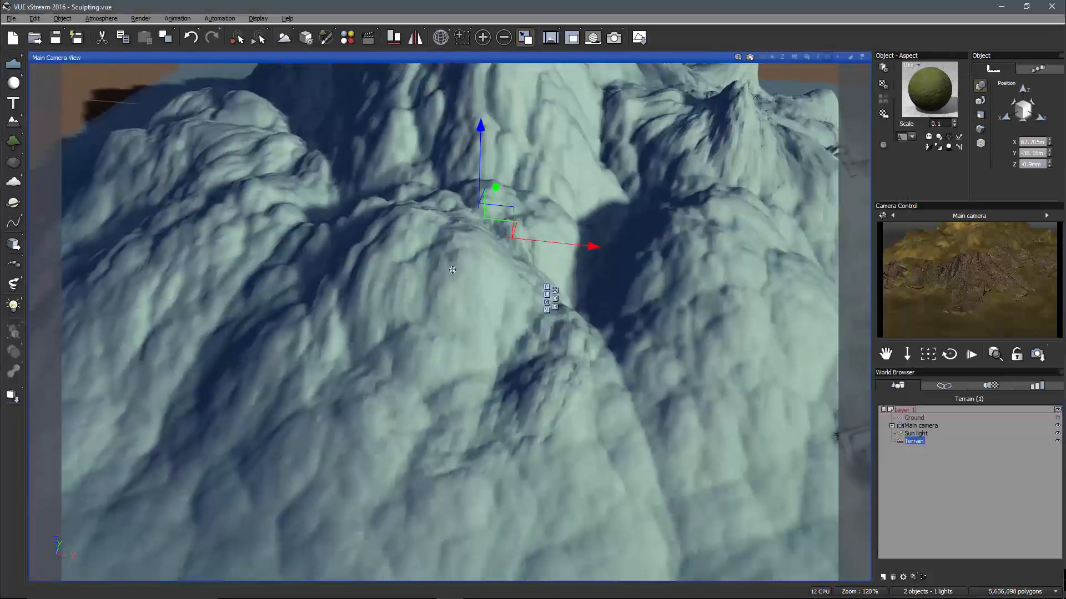
scroll(484, 356, "up", 5)
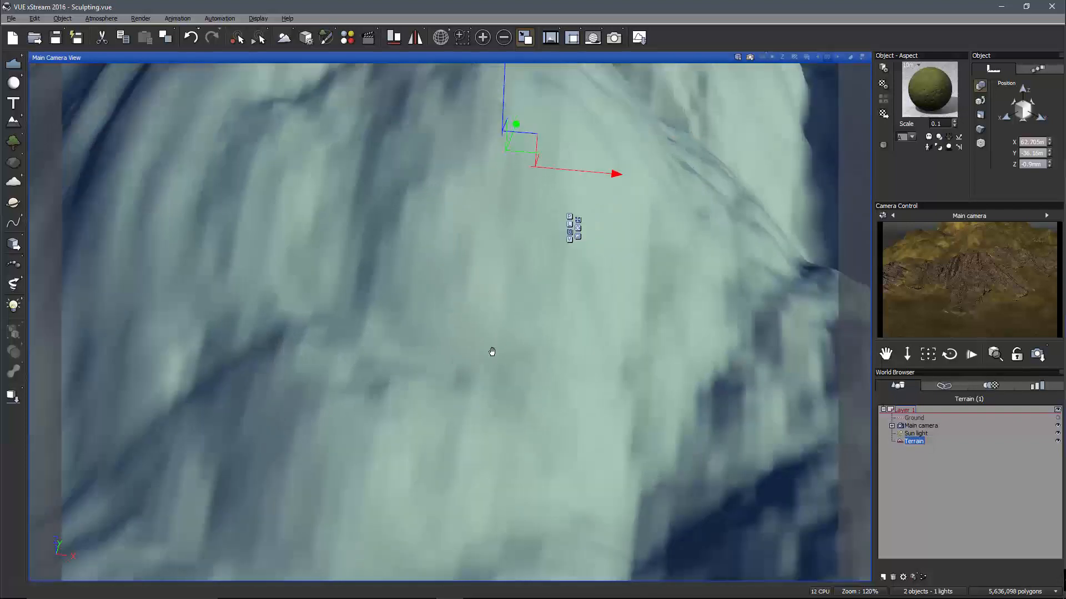
scroll(494, 337, "up", 2)
right_click_drag(470, 343, 555, 392)
middle_click_drag(555, 392, 459, 378)
right_click_drag(459, 378, 361, 385)
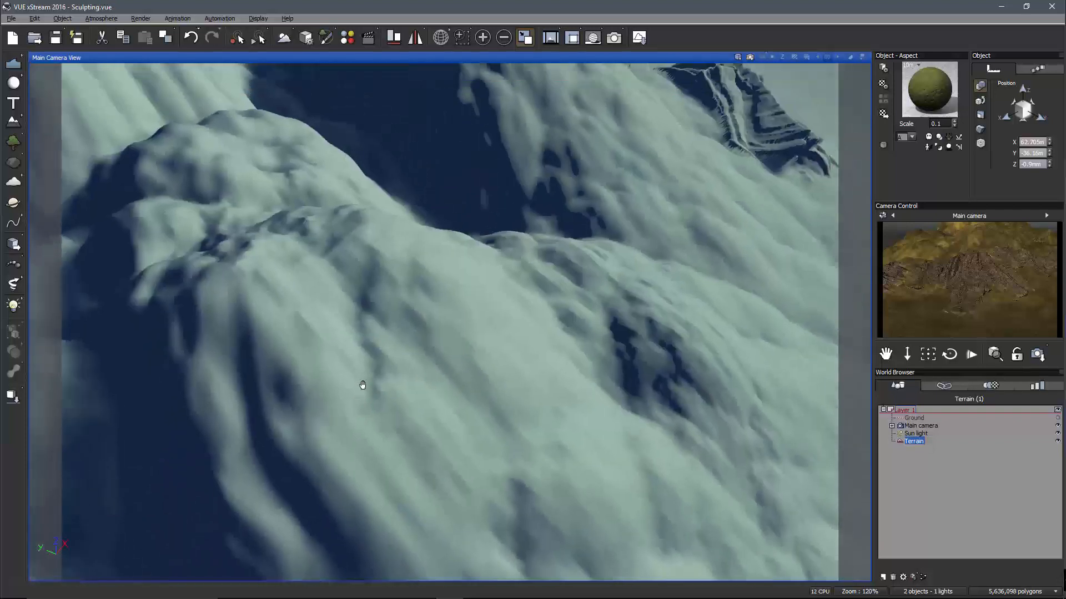
scroll(395, 374, "up", 2)
scroll(396, 374, "up", 4)
mouse_move(392, 369)
middle_mouse_down()
mouse_move(430, 366)
mouse_move(399, 350)
middle_mouse_up()
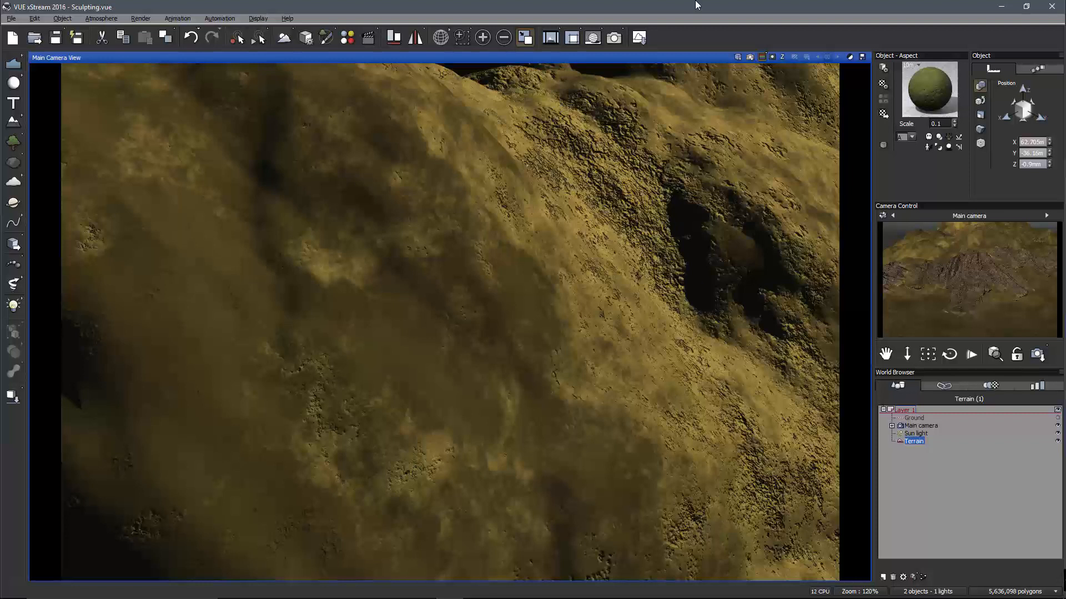
right_click_drag(592, 273, 332, 219)
scroll(550, 288, "up", 3)
right_click_drag(548, 433, 459, 377)
Undo the last camera moves to return to the view of the whole mountain.
key("ctrl+z")
key("ctrl+z")
key("ctrl+z")
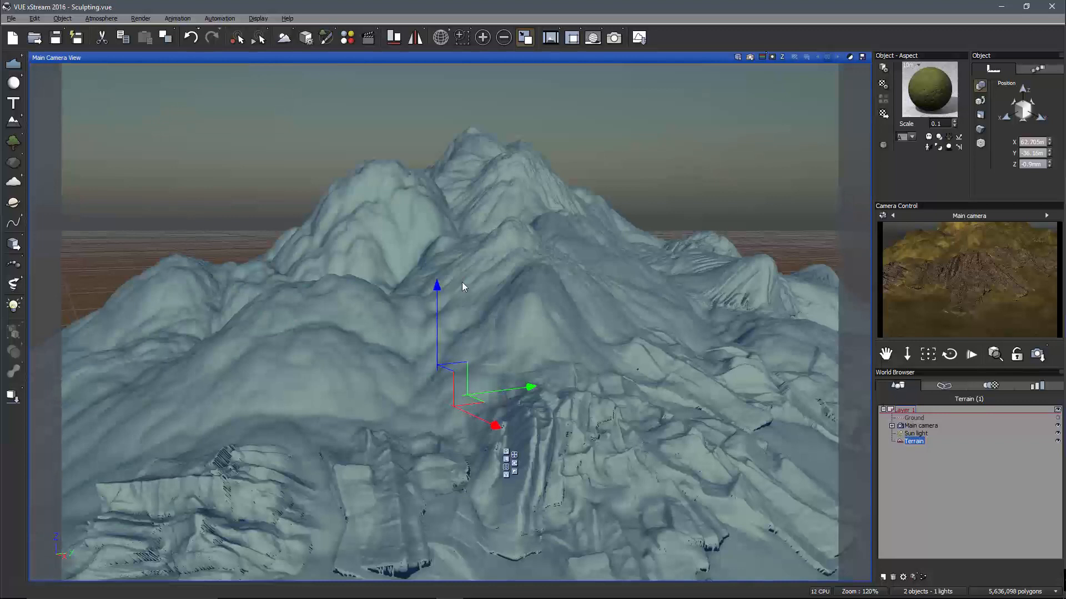
Reopen the terrain in the Terrain Editor and check the available terrain type options without changing them.
double_click(462, 283)
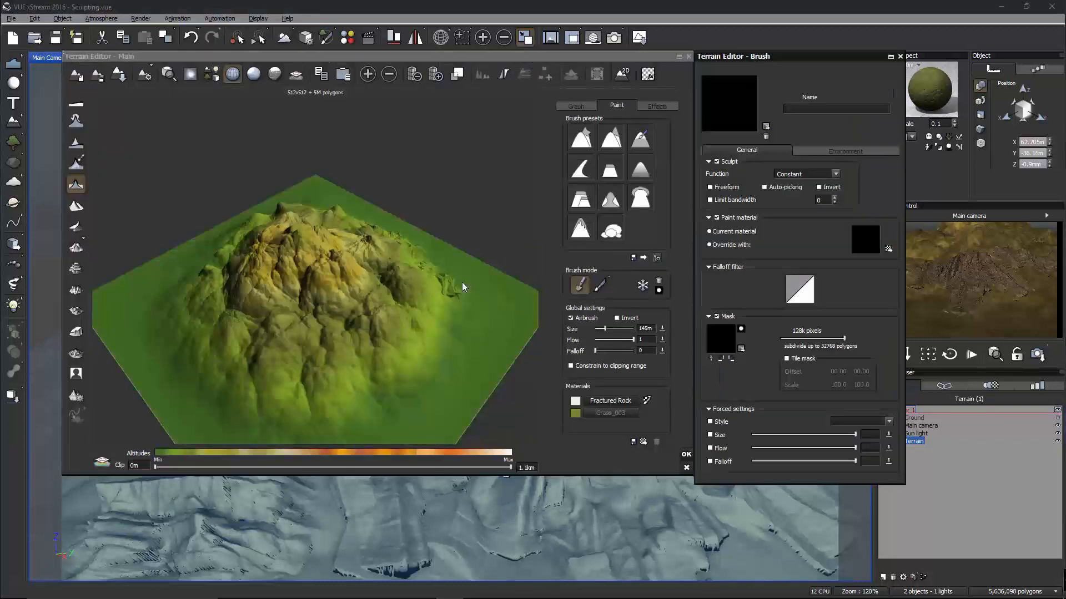
right_click_drag(461, 281, 247, 214)
middle_click_drag(339, 349, 317, 305)
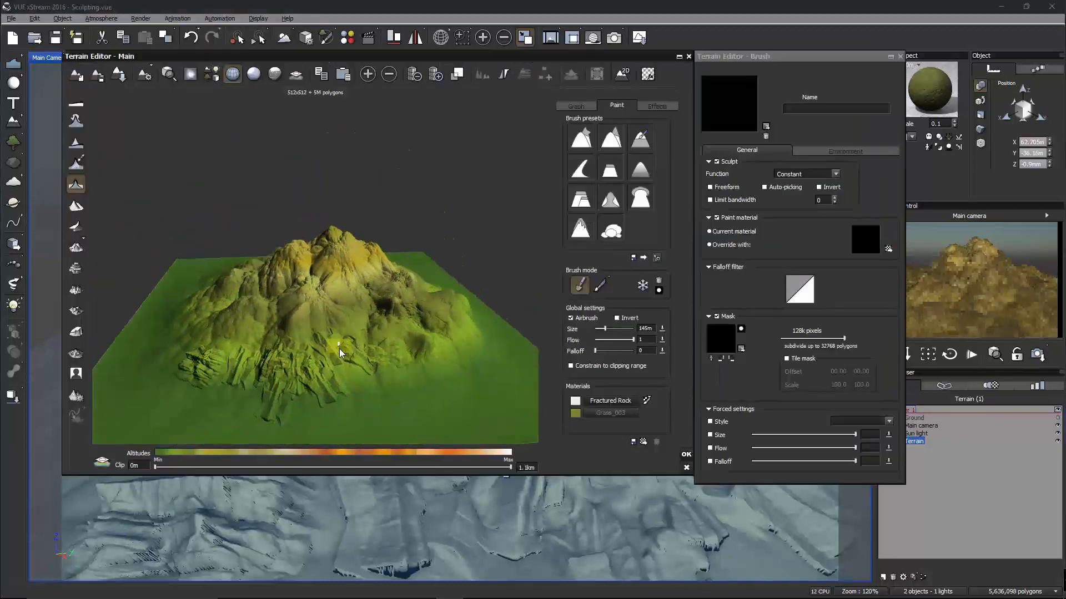
scroll(318, 305, "up", 3)
left_click(147, 73)
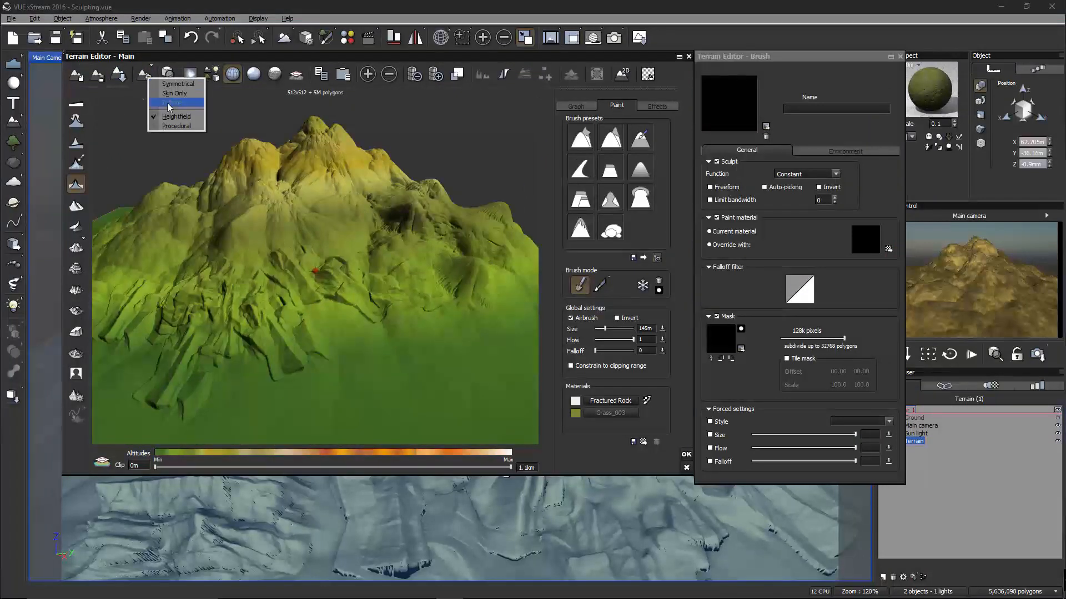
mouse_move(182, 143)
right_mouse_down()
mouse_move(365, 232)
mouse_move(314, 162)
mouse_move(215, 179)
right_mouse_up()
Review the finished mountain's peaks, slopes and rock formations from several angles, and close the Terrain Editor.
mouse_move(238, 302)
right_mouse_down()
mouse_move(371, 289)
mouse_move(251, 221)
mouse_move(243, 250)
mouse_move(308, 279)
right_mouse_up()
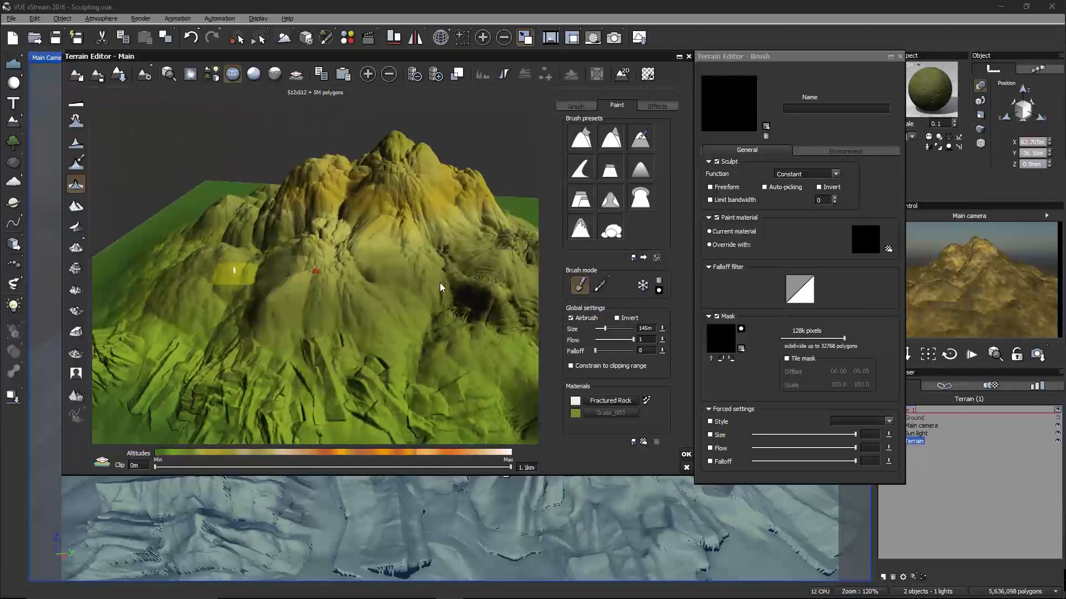
mouse_move(495, 321)
right_mouse_down()
mouse_move(432, 378)
mouse_move(434, 324)
mouse_move(424, 315)
right_mouse_up()
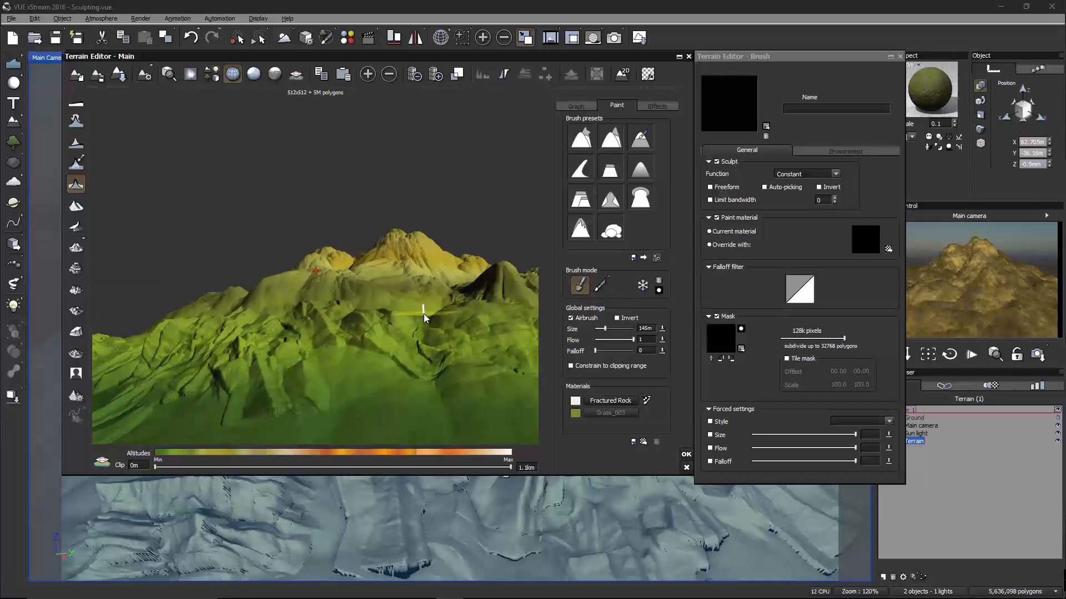
mouse_move(371, 317)
right_mouse_down()
mouse_move(394, 349)
mouse_move(435, 351)
mouse_move(420, 348)
right_mouse_up()
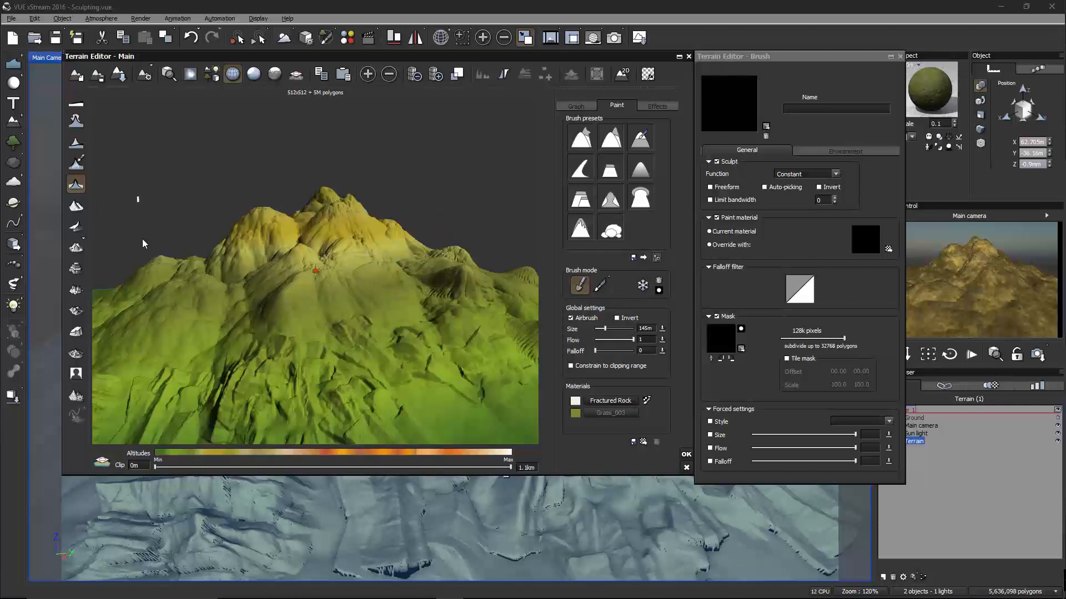
mouse_move(394, 299)
right_mouse_down()
mouse_move(395, 327)
mouse_move(423, 341)
mouse_move(344, 312)
mouse_move(410, 338)
right_mouse_up()
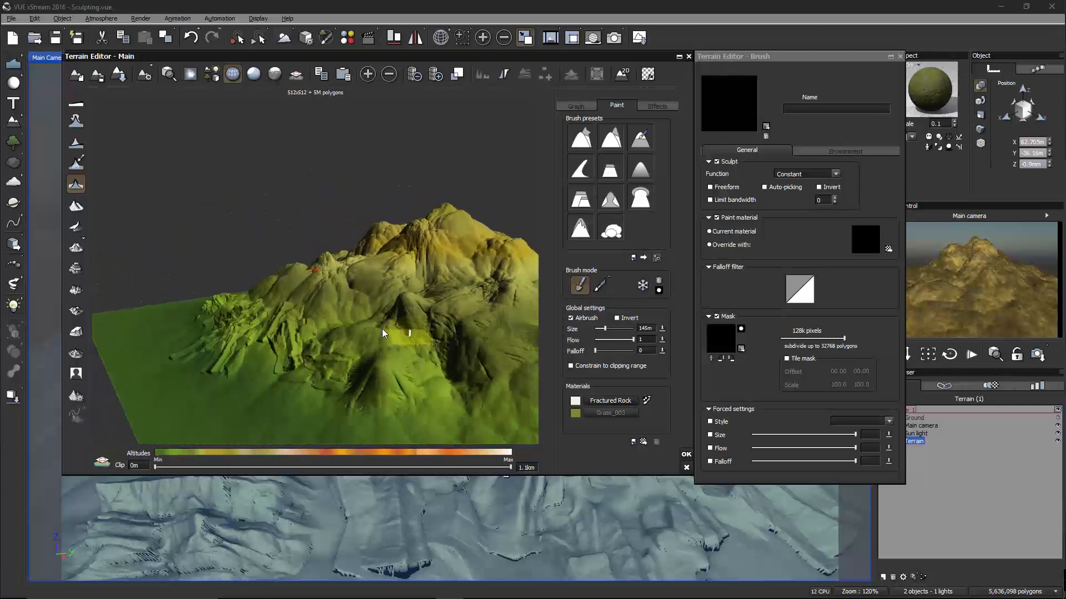
mouse_move(402, 321)
right_mouse_down()
mouse_move(444, 331)
mouse_move(458, 380)
right_mouse_up()
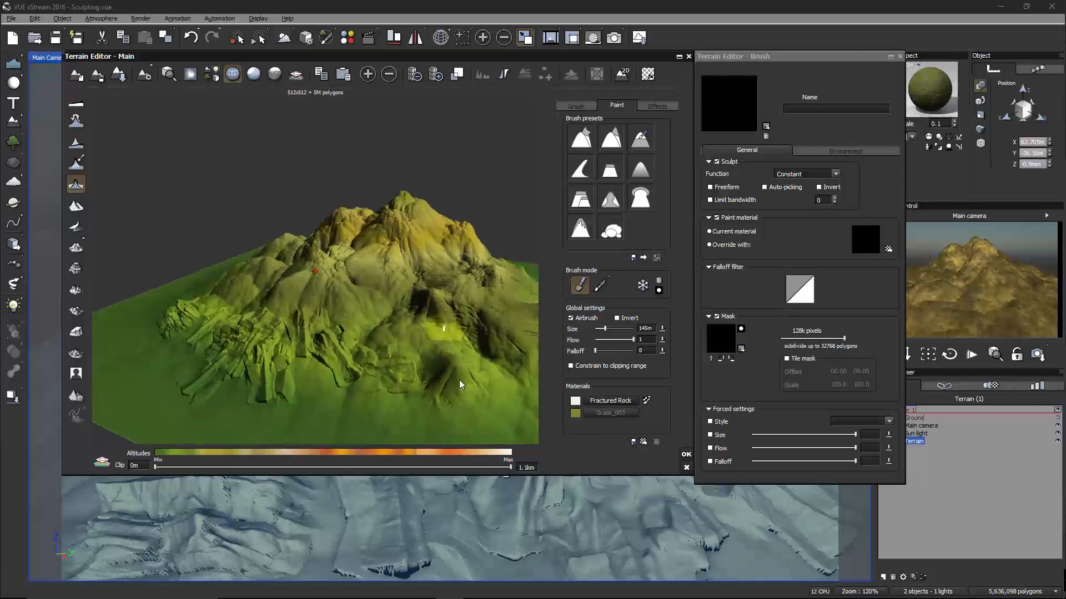
left_click(682, 457)
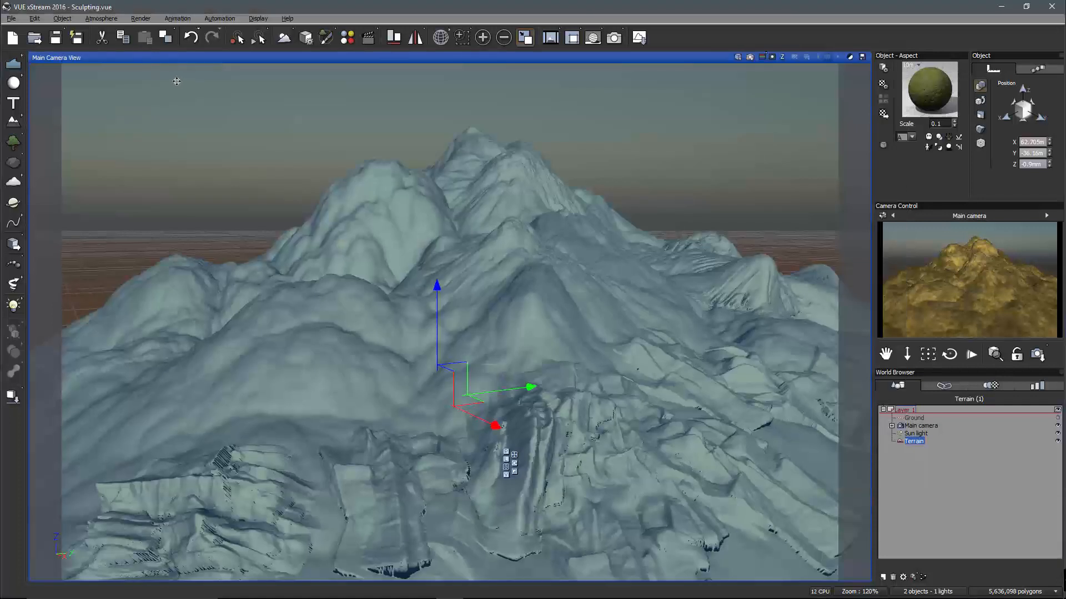
Start saving the scene to a new destination, cancel it, and look over the rock formations in the camera view.
key("ctrl+shift+s")
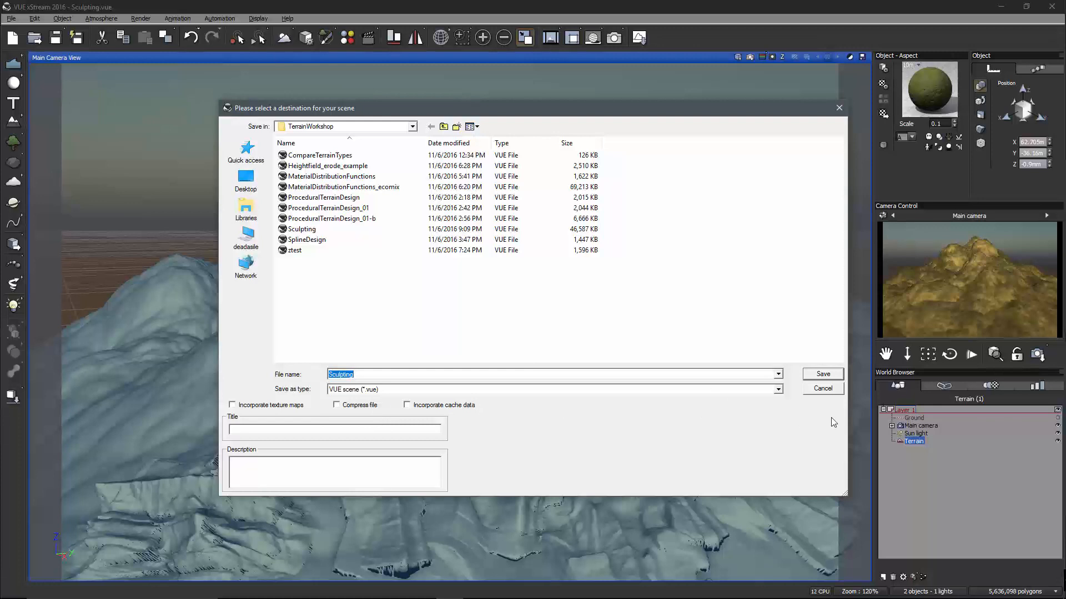
left_click(823, 389)
middle_click_drag(679, 355, 538, 388)
middle_click_drag(481, 363, 501, 364)
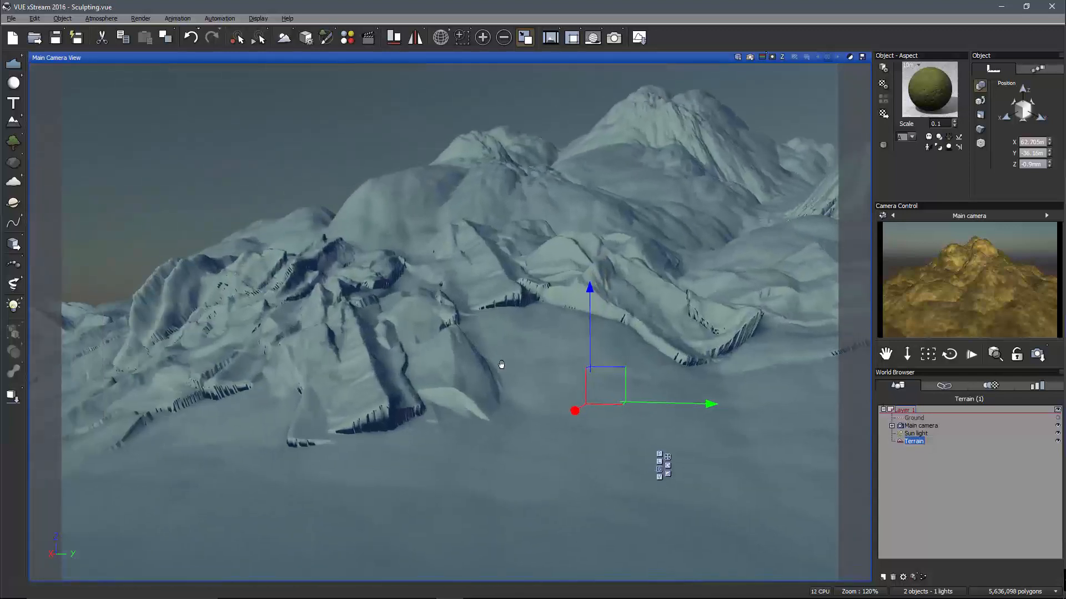
Look over the mountain's rock formations and slopes from several angles in the main camera view.
middle_click_drag(379, 335, 470, 347)
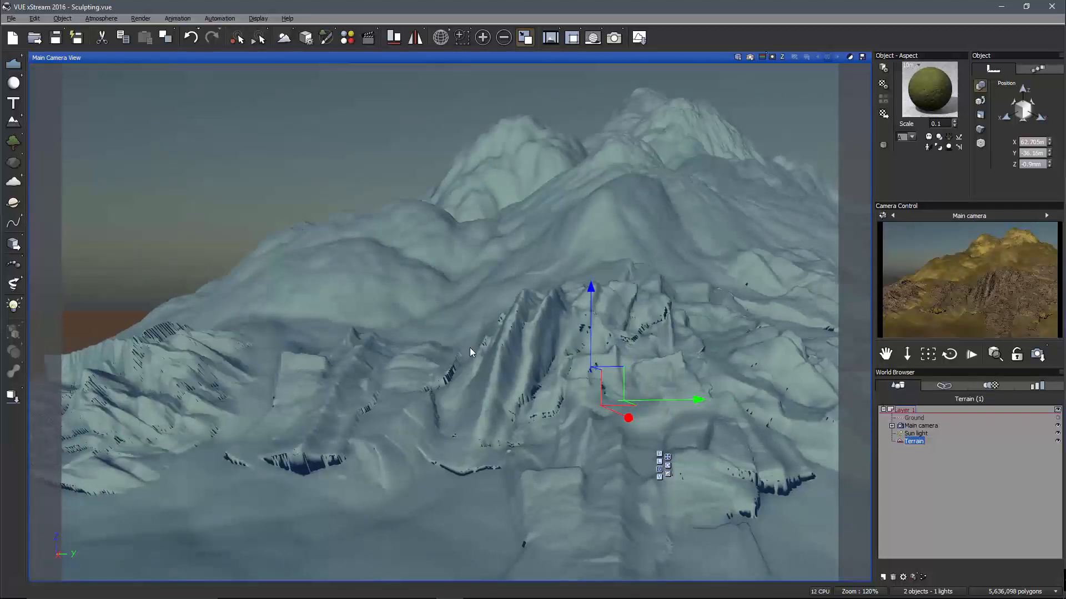
right_click(553, 352)
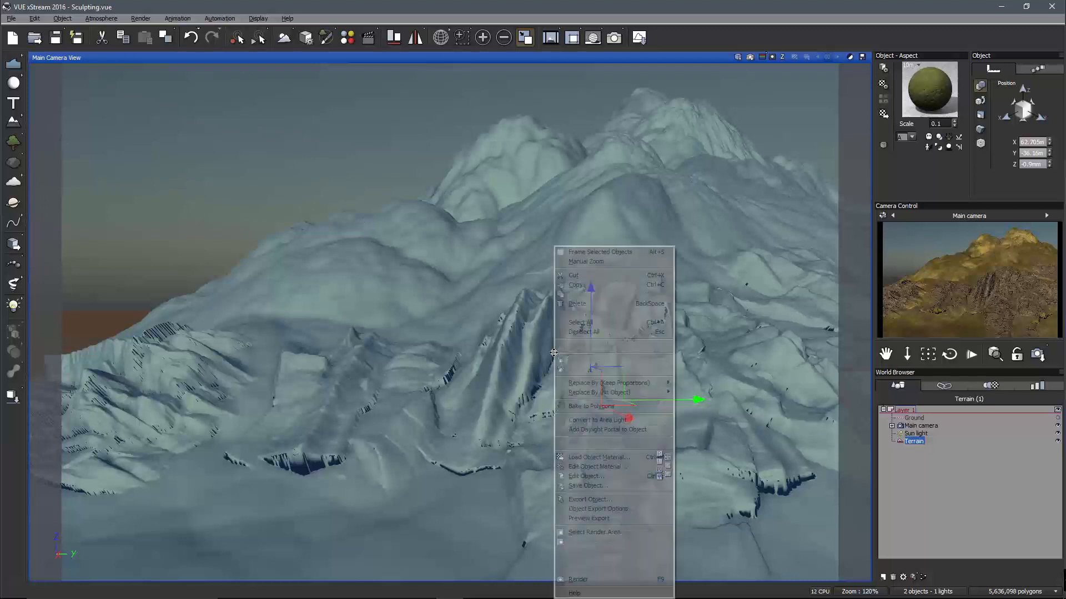
left_click(610, 411)
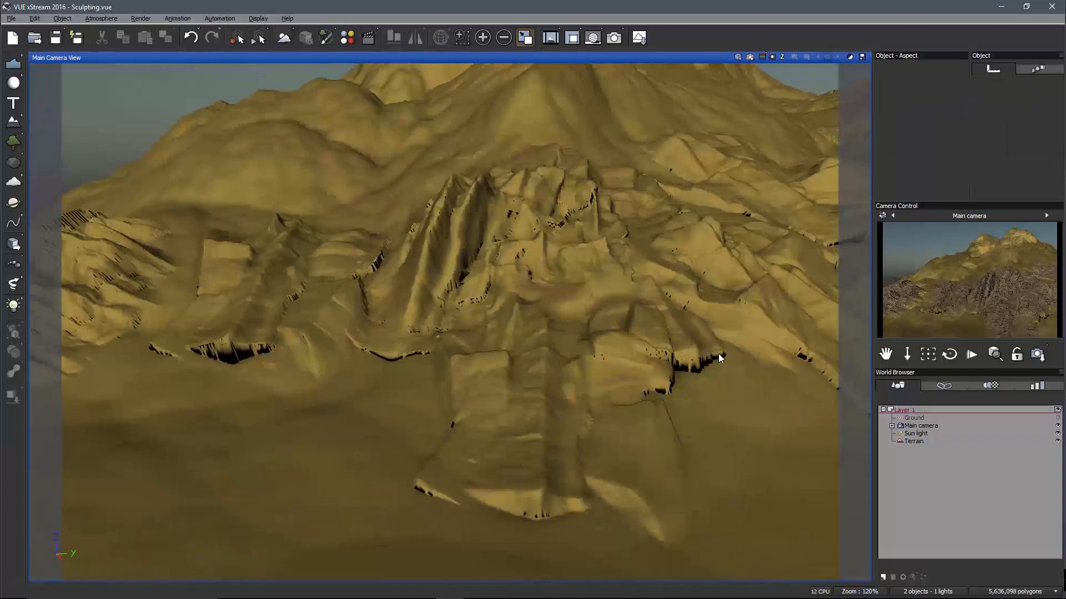
scroll(718, 357, "down", 3)
middle_click_drag(718, 358, 597, 389)
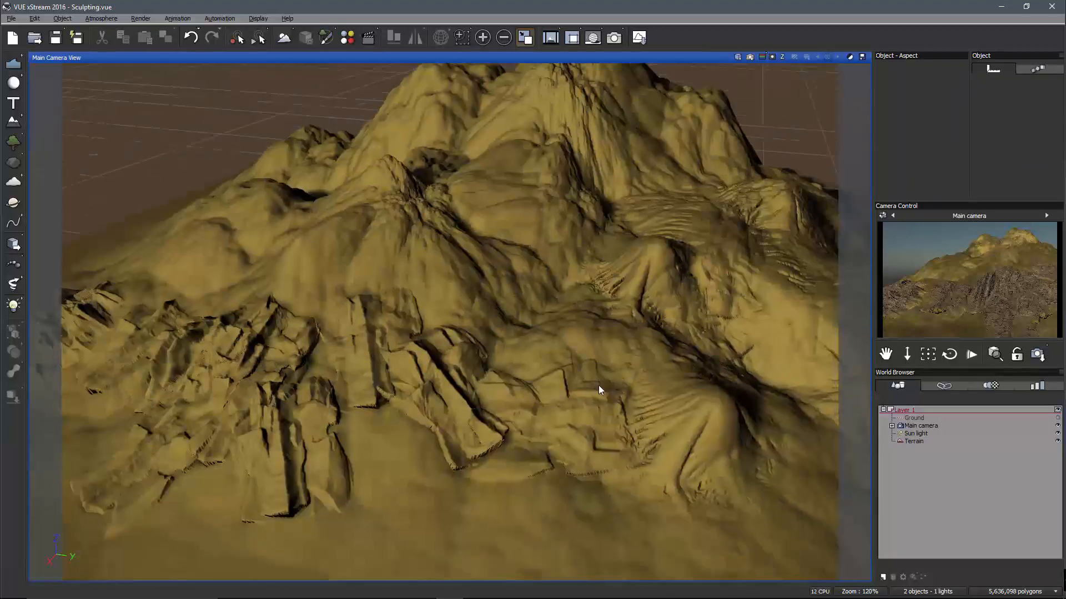
middle_click_drag(664, 385, 585, 385)
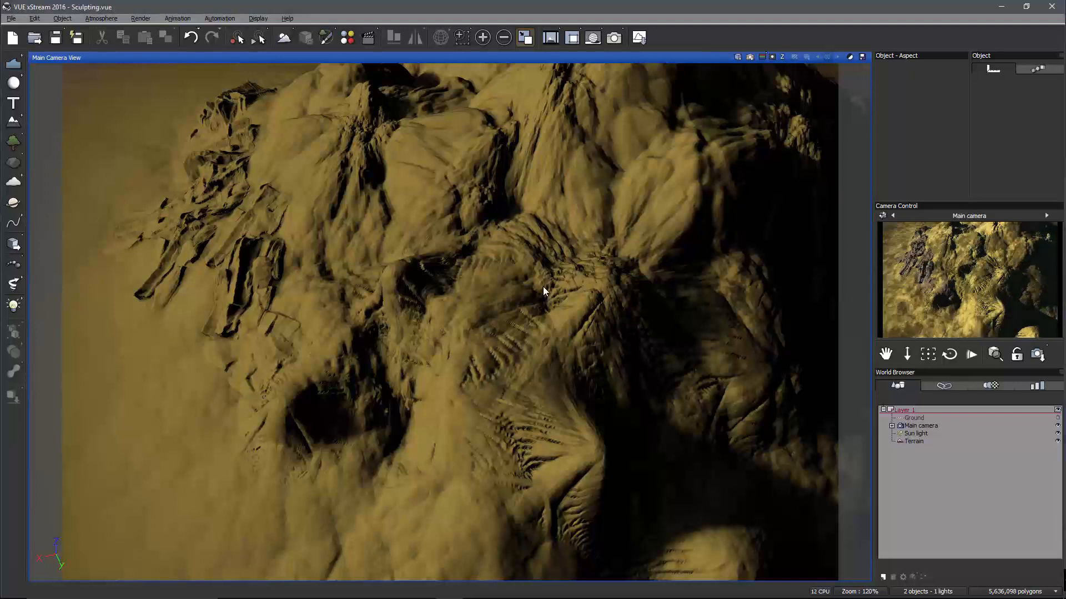
Reopen the Terrain object in the Terrain Editor.
left_click(915, 441)
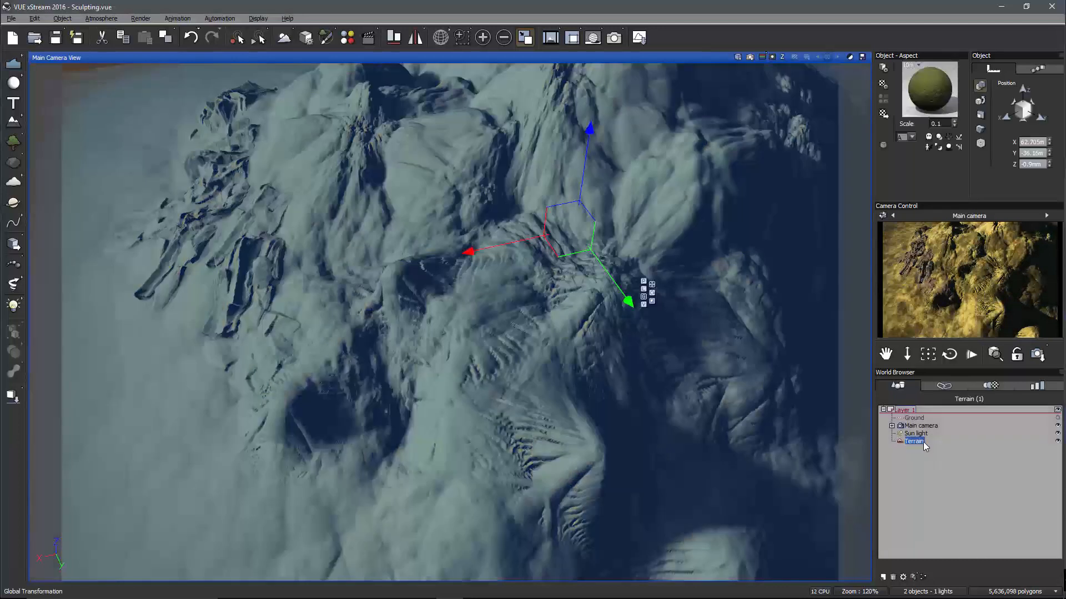
double_click(923, 441)
double_click(906, 439)
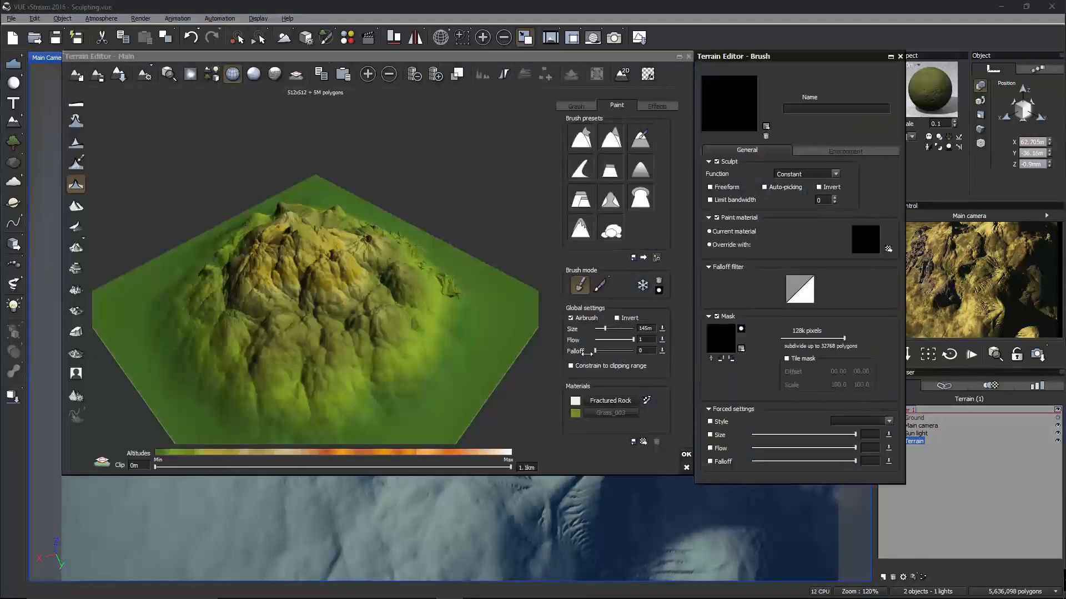
Examine the rocky formations and eroded mounds around the mountain's foot from several angles and distances.
right_click_drag(312, 313, 512, 325)
scroll(421, 314, "up", 3)
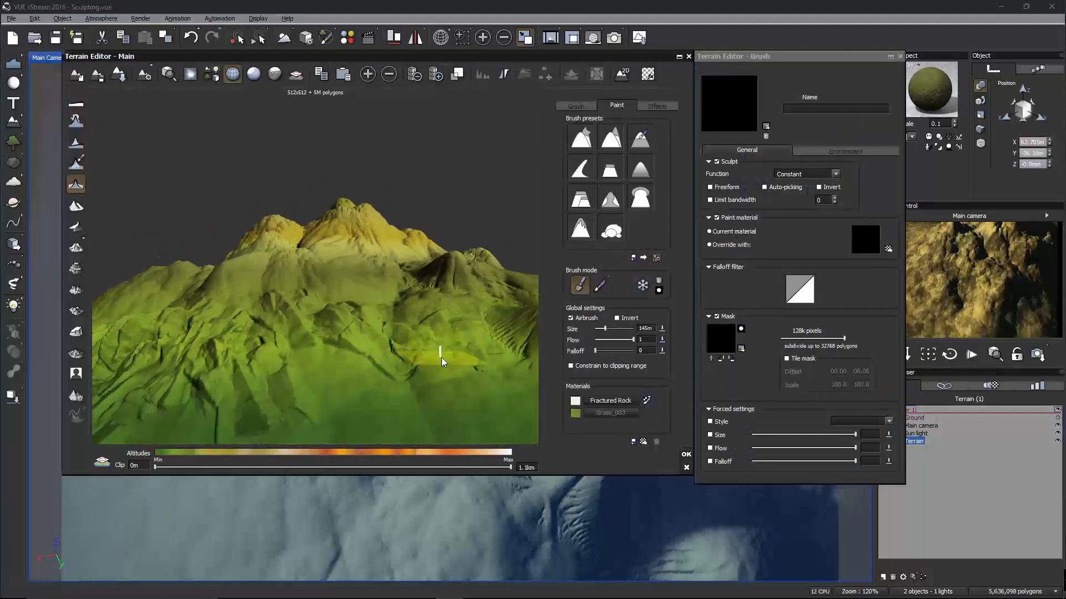
scroll(454, 354, "down", 3)
right_click_drag(372, 285, 386, 312)
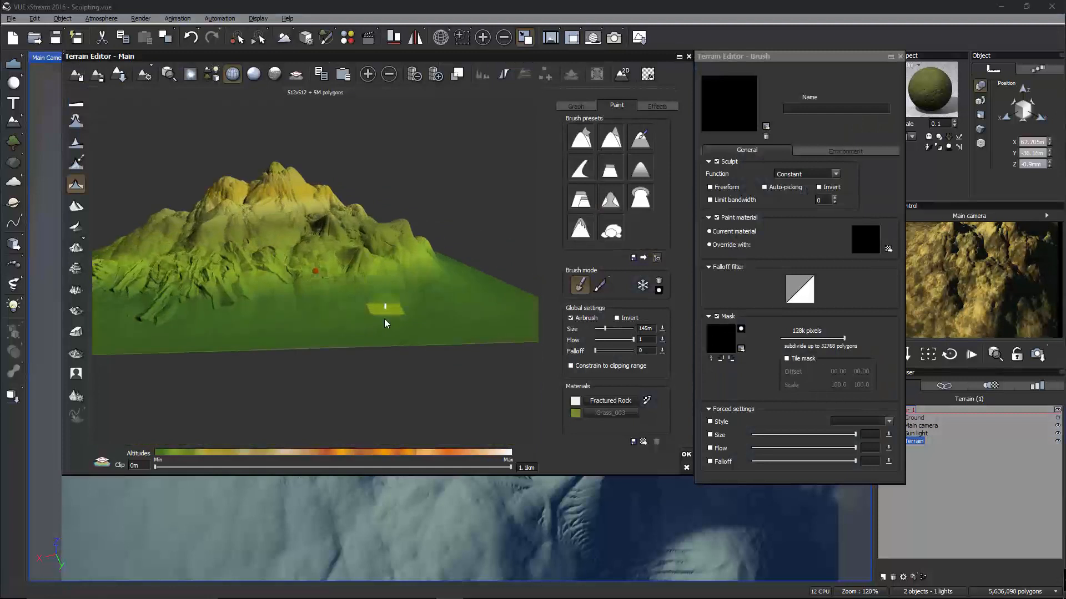
scroll(365, 284, "up", 3)
mouse_move(427, 278)
right_mouse_down()
mouse_move(351, 285)
mouse_move(278, 265)
mouse_move(301, 259)
right_mouse_up()
right_click_drag(450, 273, 534, 296)
mouse_move(349, 255)
right_mouse_down()
mouse_move(410, 251)
mouse_move(358, 258)
right_mouse_up()
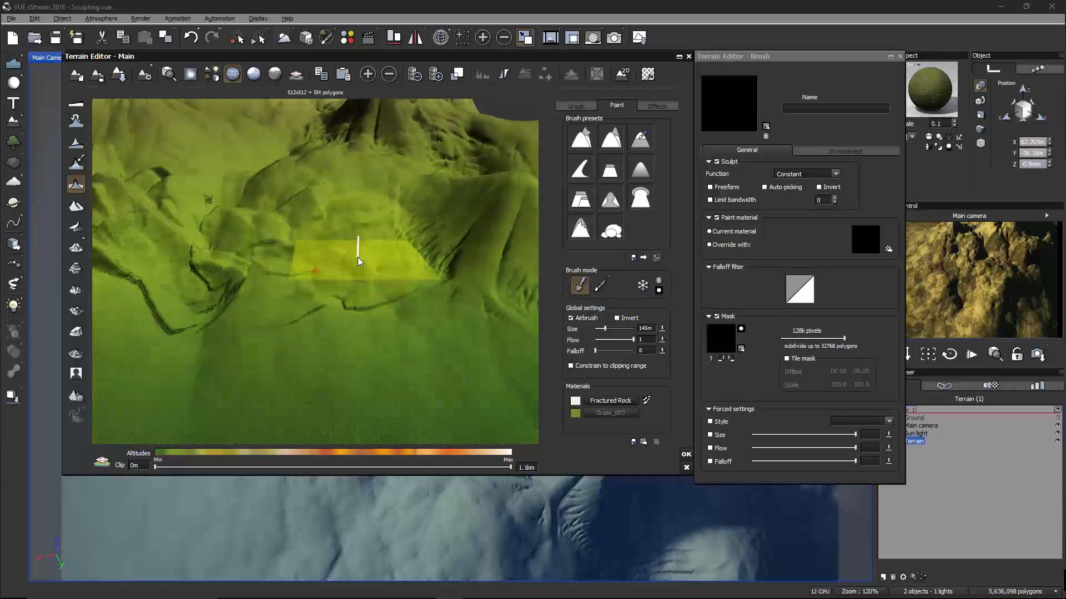
scroll(358, 257, "down", 2)
right_click_drag(204, 184, 102, 354)
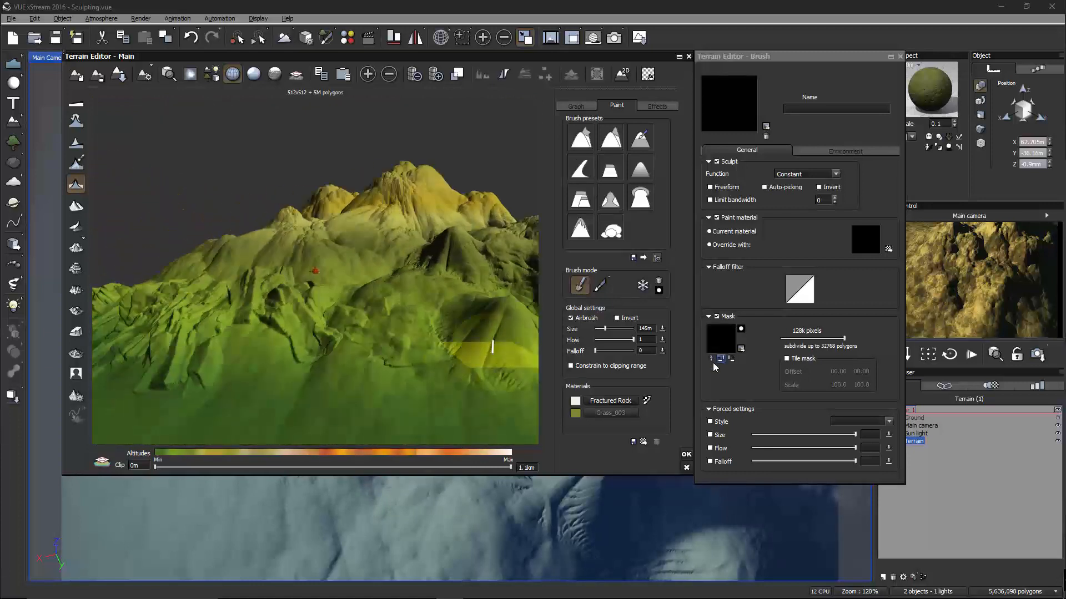
Load the RockSlab_006 bitmap as the brush mask and make a trial stroke on the mound at the mountain's foot.
left_click(741, 348)
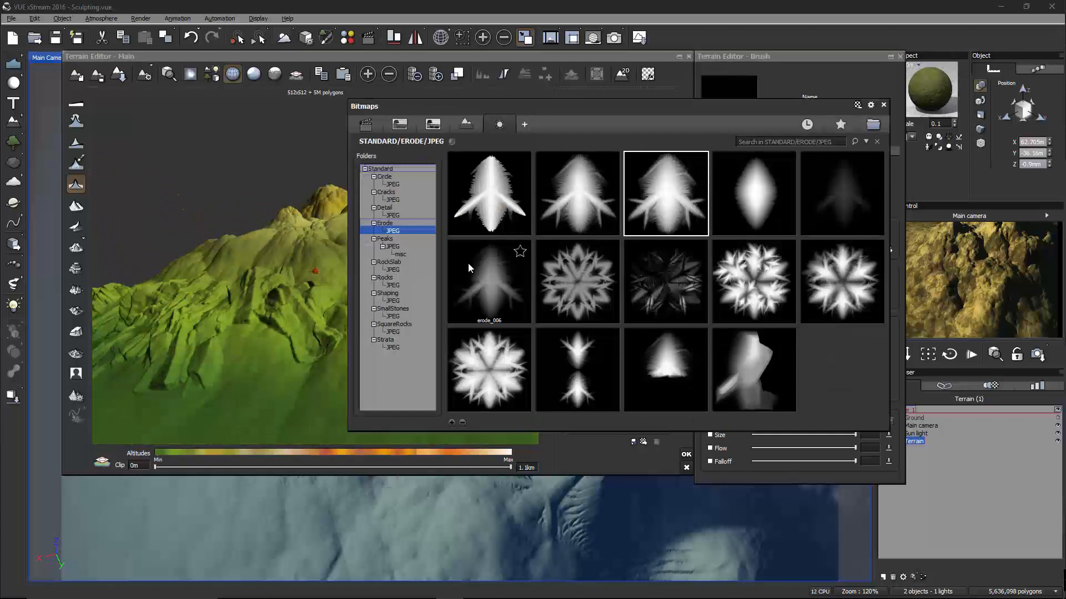
left_click(397, 269)
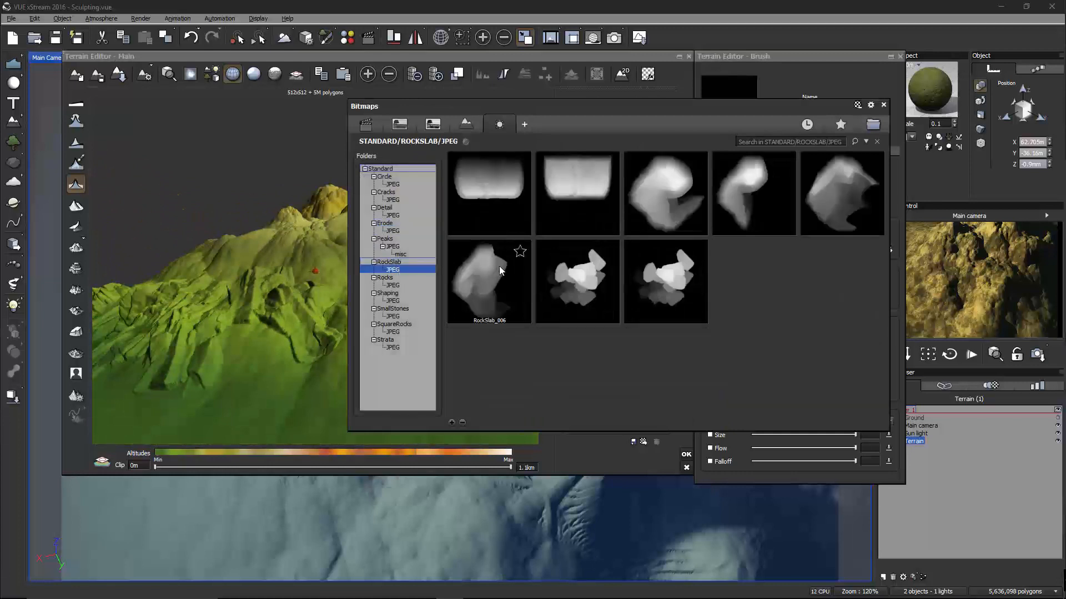
double_click(478, 269)
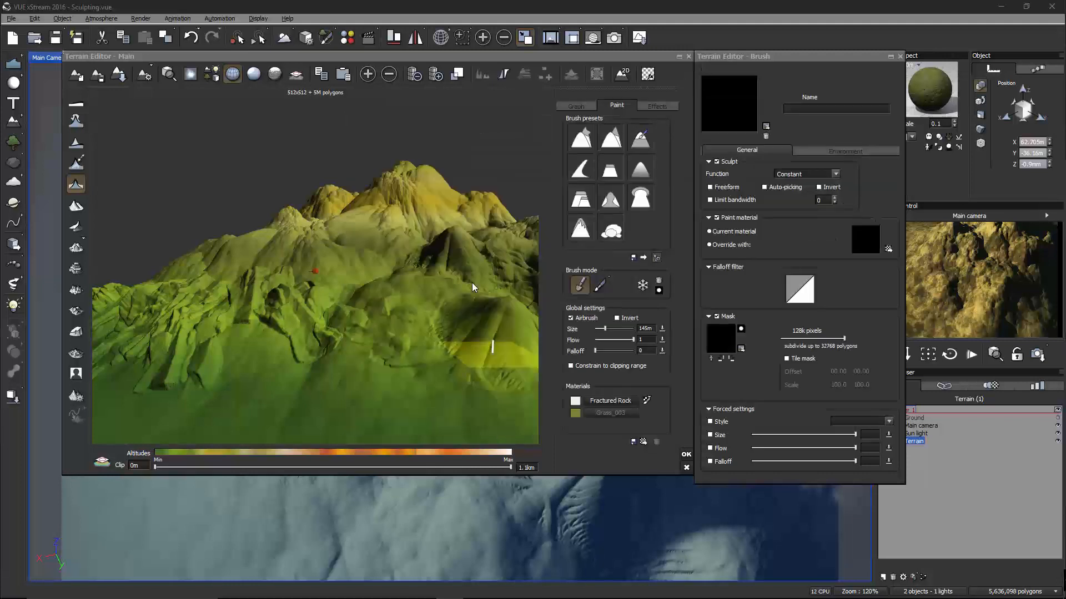
left_click_drag(445, 321, 456, 351)
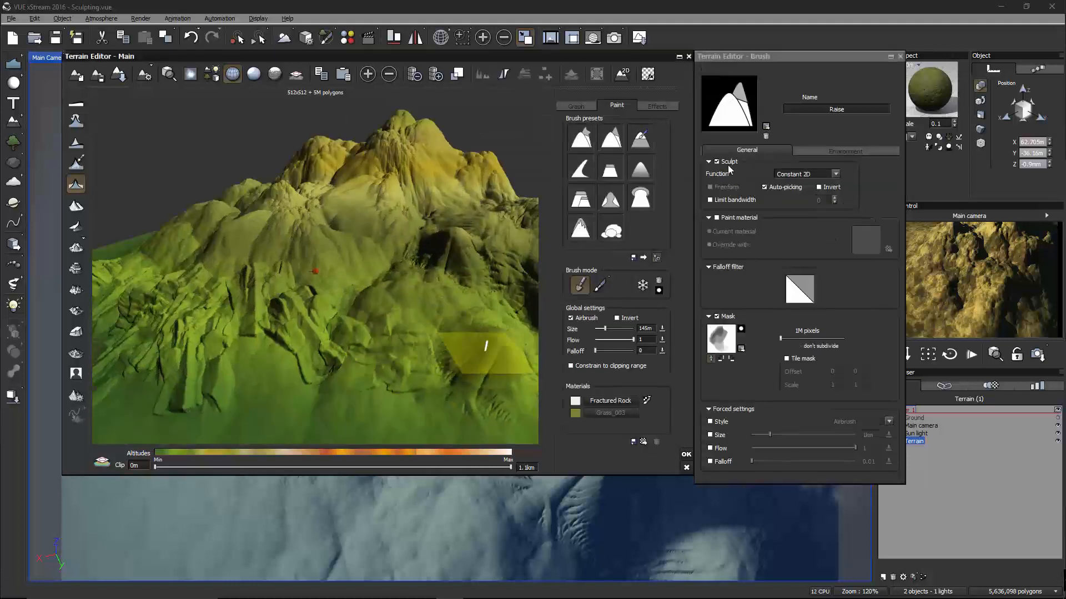
Set the Raise brush's sculpt function to Constant and paint a stroke on the mound at the mountain's foot.
left_click(840, 172)
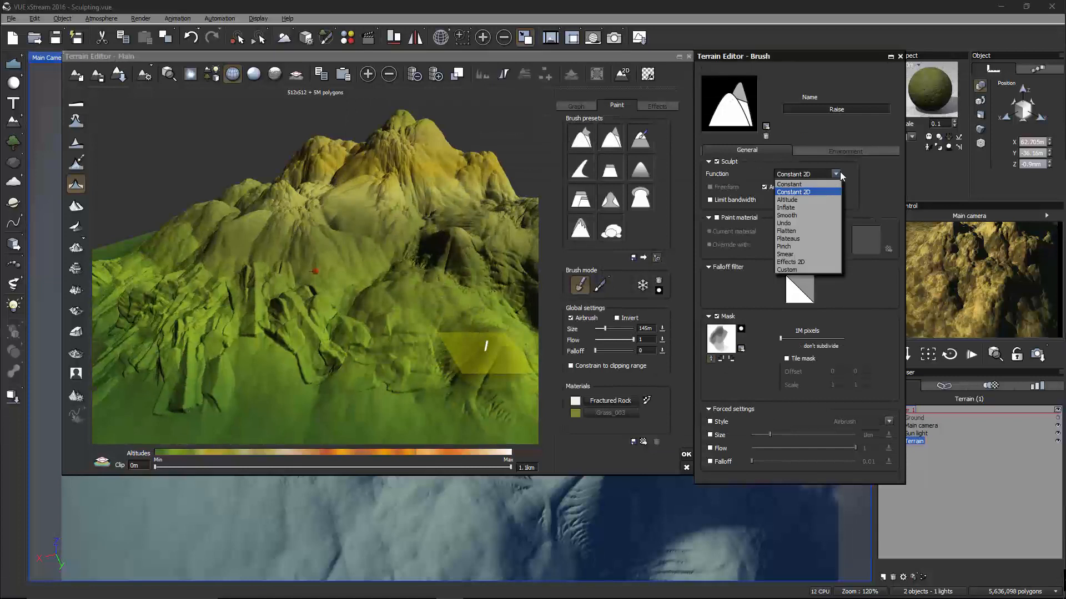
left_click(813, 184)
mouse_move(480, 350)
left_mouse_down()
mouse_move(407, 348)
mouse_move(417, 347)
mouse_move(398, 360)
mouse_move(498, 366)
left_mouse_up()
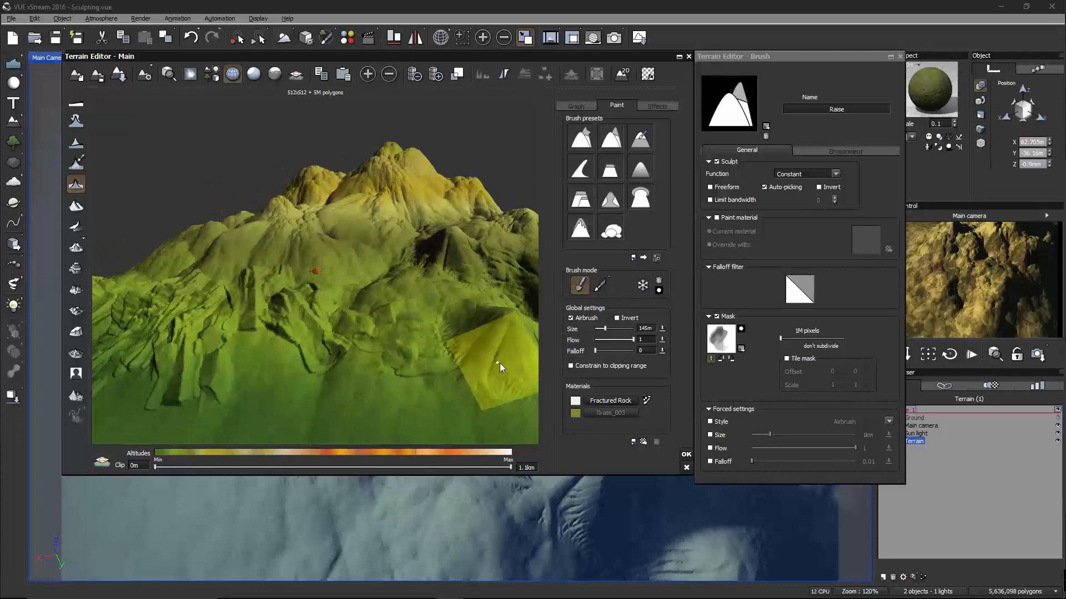
scroll(500, 363, "down", 3)
scroll(322, 254, "up", 5)
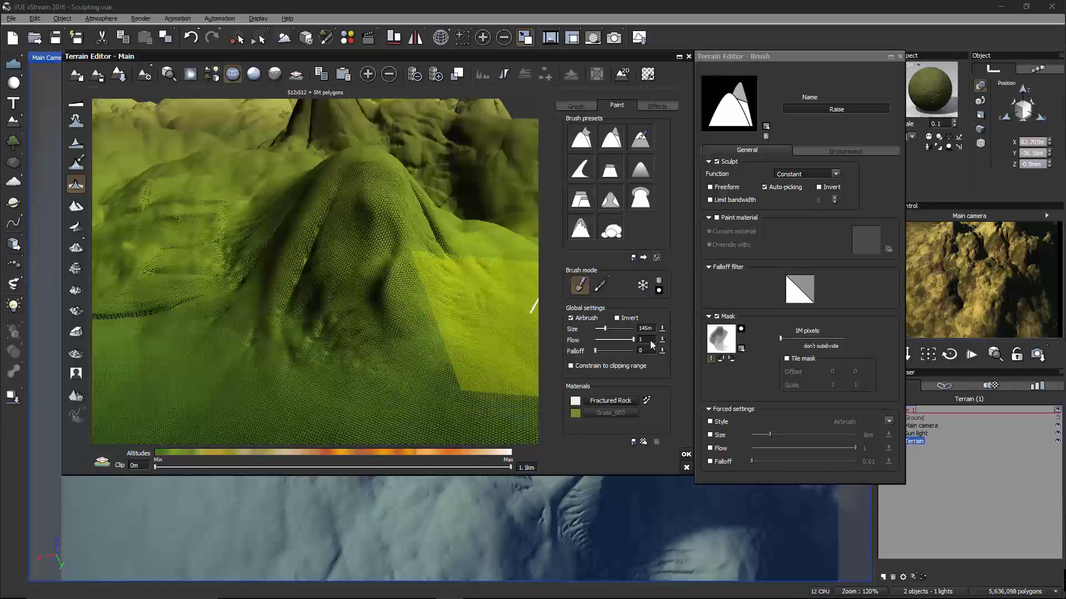
Invert the brush mask, turn on Invert for the strokes, and undo a trial carving stroke on the raised mound.
left_click(742, 330)
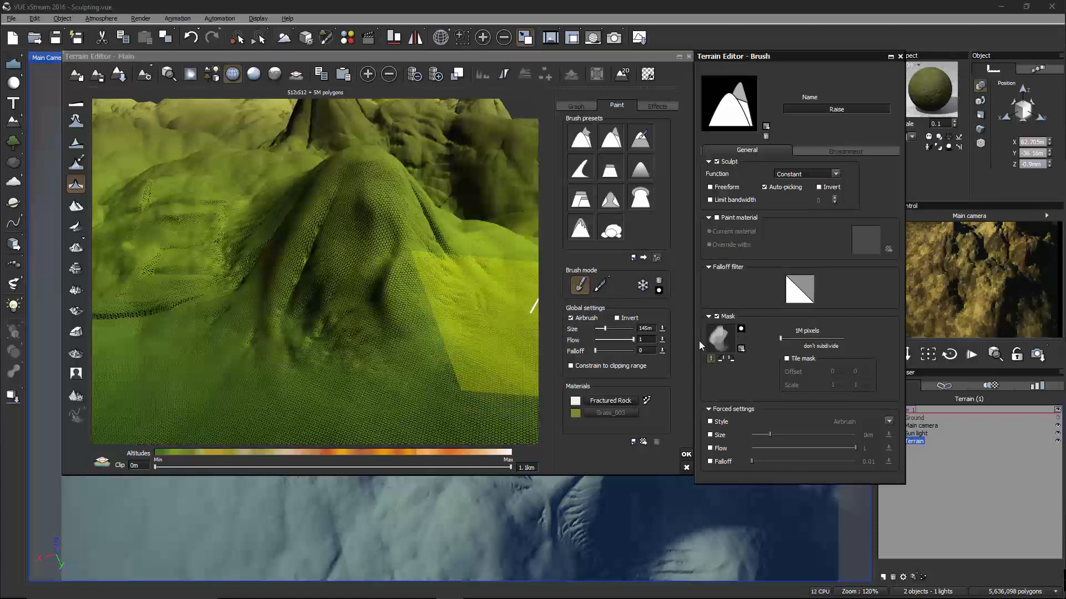
left_click(616, 318)
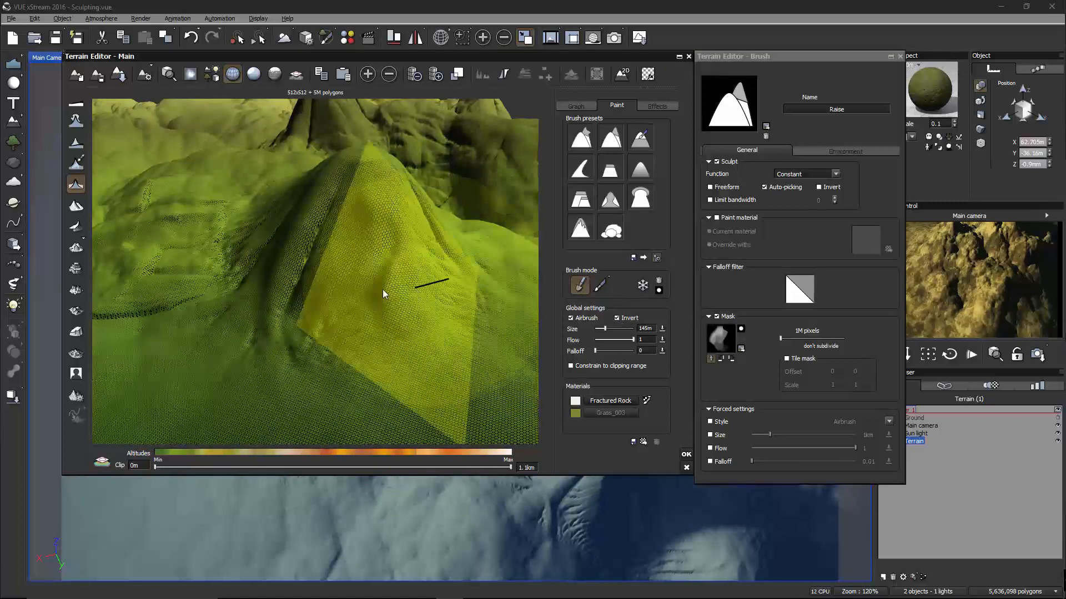
right_click_drag(367, 290, 367, 290)
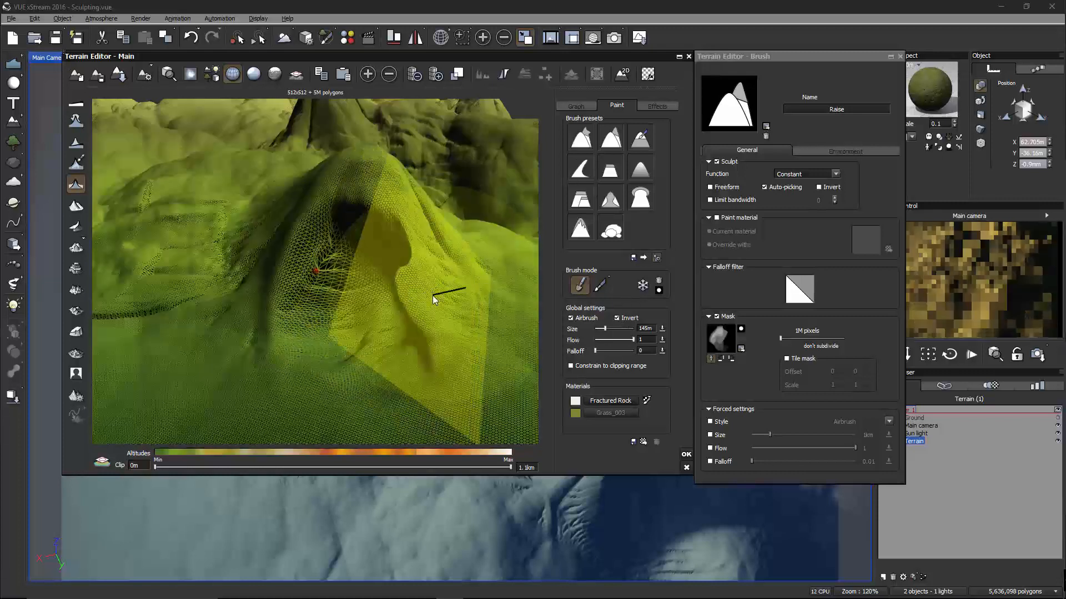
key("ctrl+z")
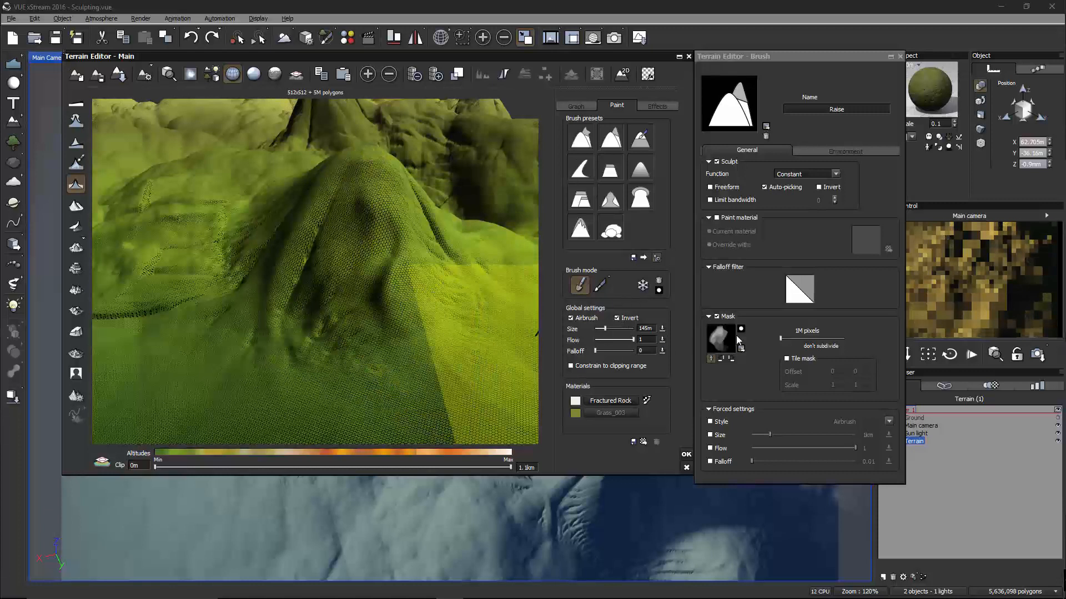
Set the brush size to 339 m and the flow to 0.182 for carving the mountain's smooth lower slope.
scroll(484, 345, "down", 2)
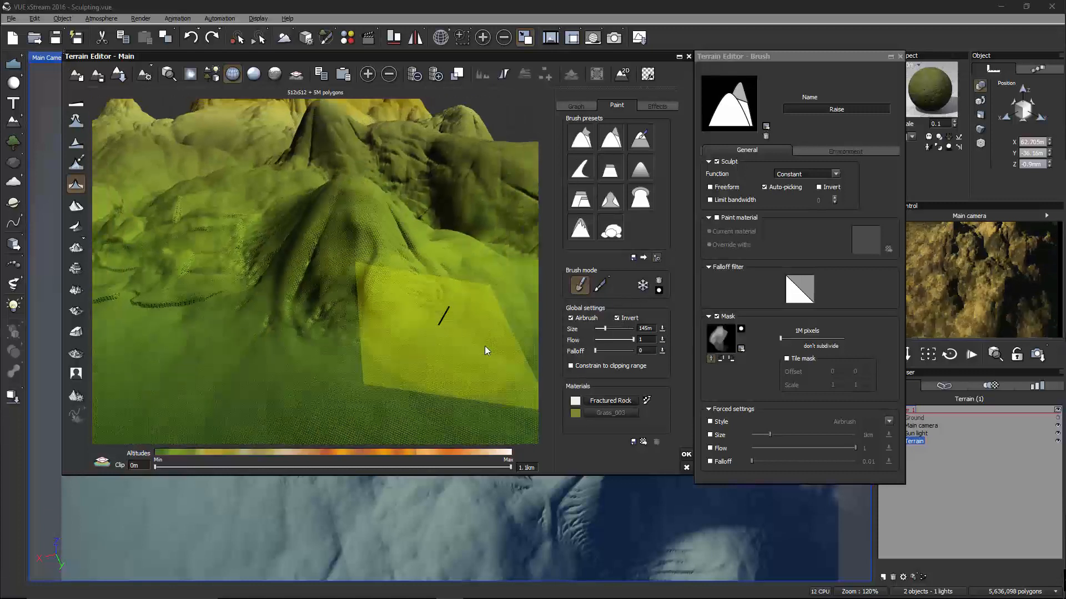
right_click_drag(485, 335, 432, 339)
scroll(432, 338, "down", 2)
middle_click(495, 245)
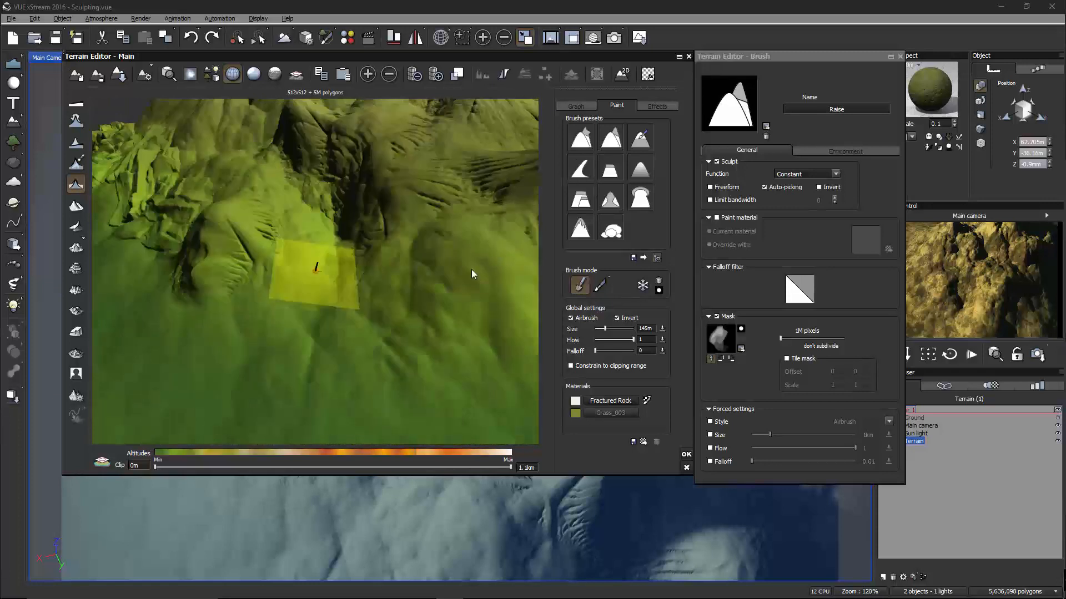
right_click_drag(313, 272, 331, 241)
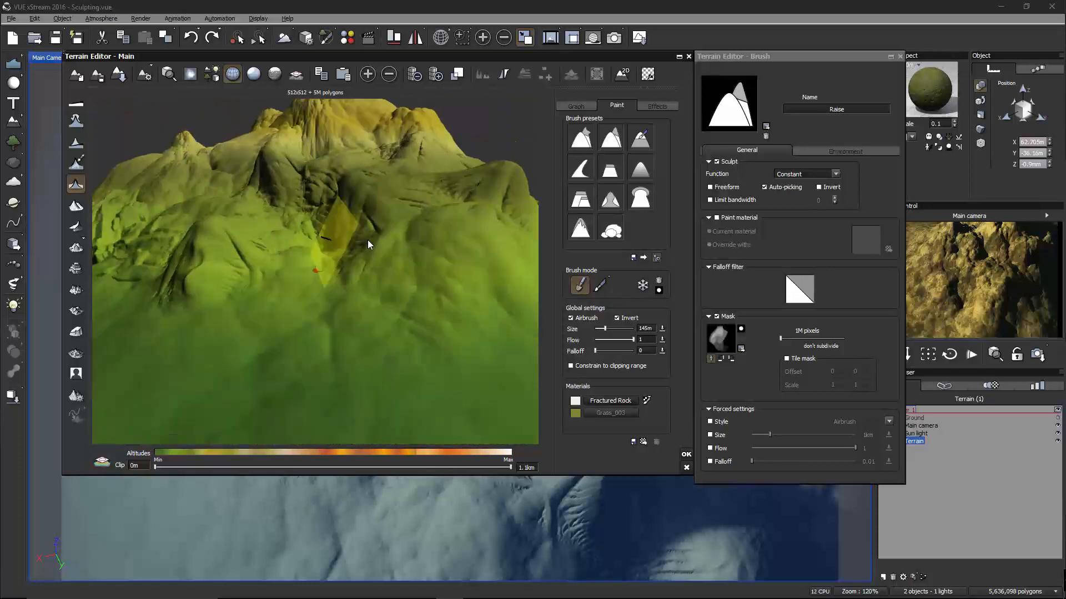
middle_click(528, 242)
right_click_drag(454, 272, 408, 252)
left_click_drag(602, 329, 611, 328)
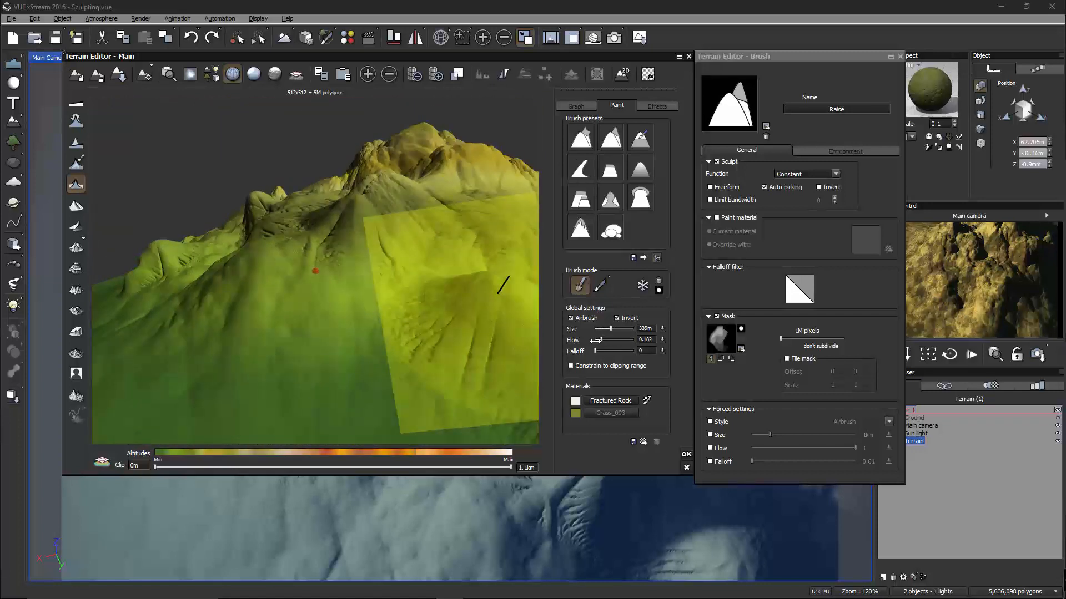
Carve several inverted, masked Raise strokes into the smooth lower slope beside the eroded mound.
left_click_drag(294, 312, 294, 312)
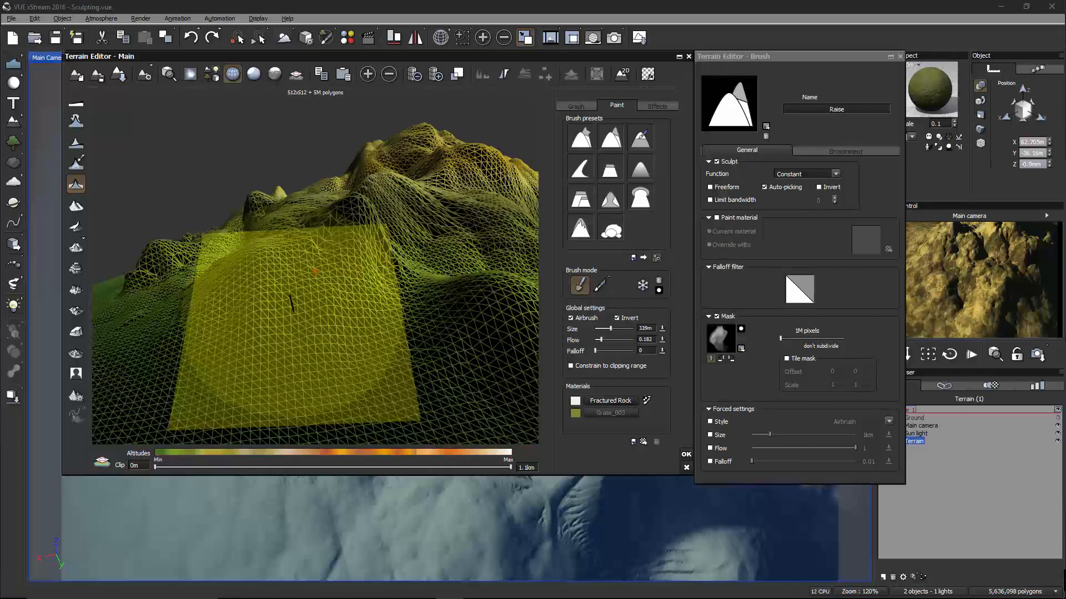
left_click_drag(352, 285, 408, 301)
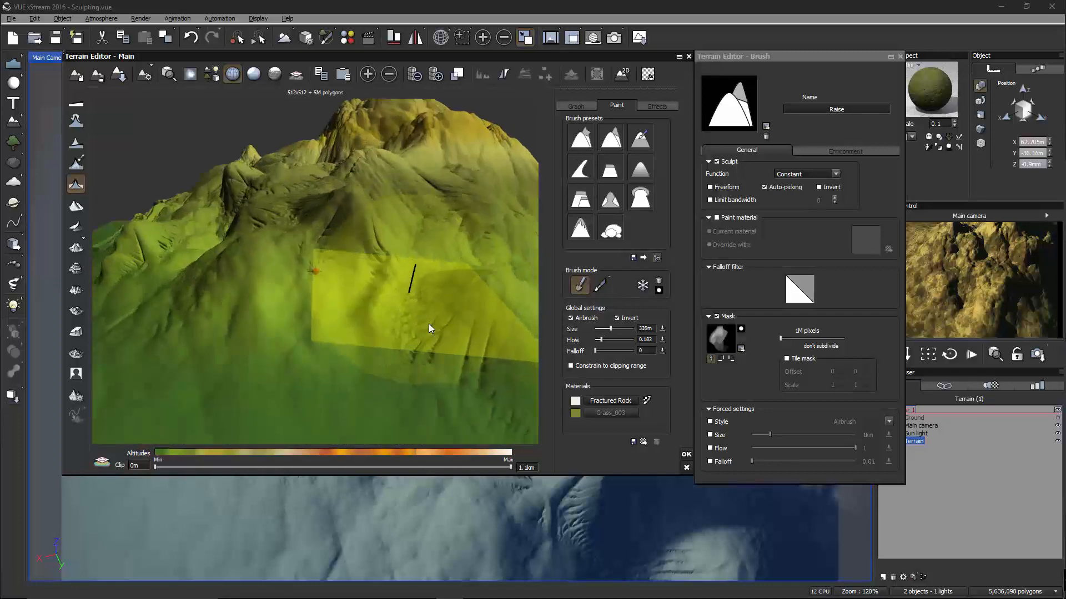
left_click_drag(283, 308, 283, 309)
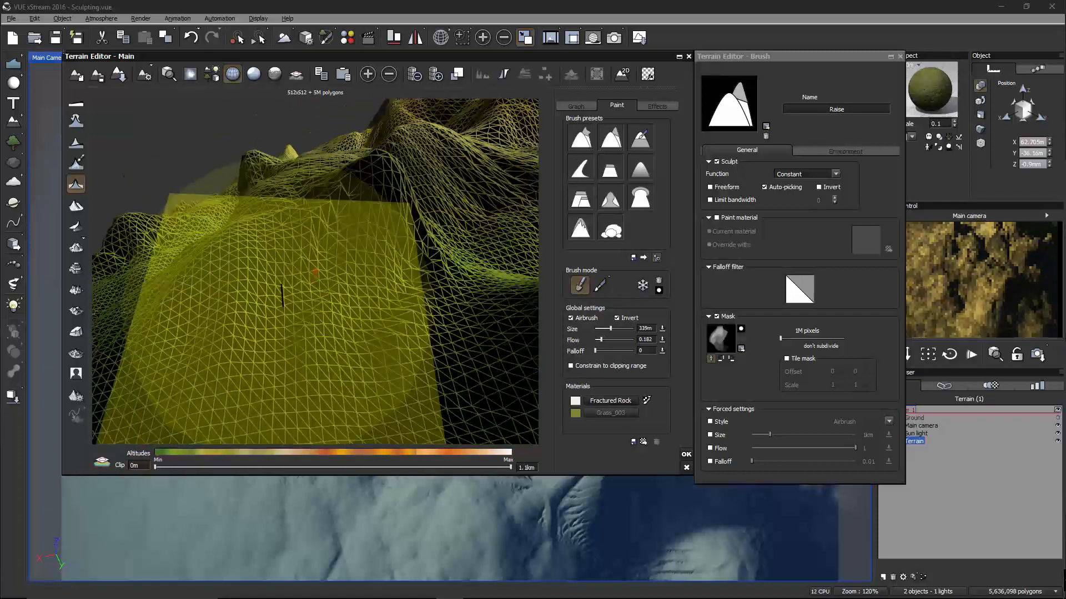
mouse_move(523, 334)
right_mouse_down()
mouse_move(422, 328)
mouse_move(414, 311)
right_mouse_up()
left_click_drag(415, 312, 414, 312)
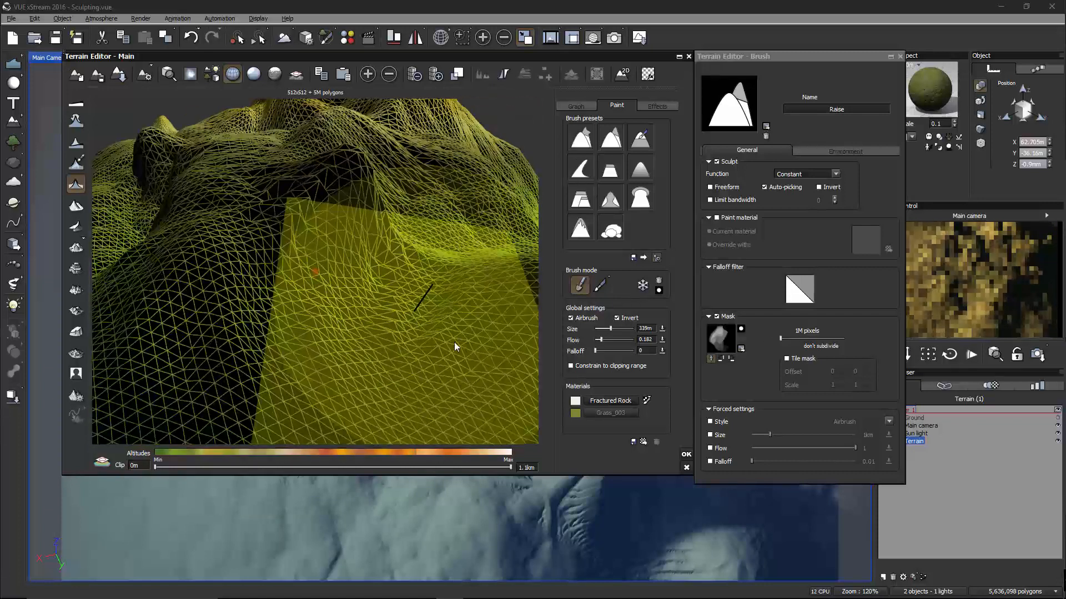
Carve another side of the mountain with an inverted, masked Raise stroke on its rounded hills.
mouse_move(485, 305)
right_mouse_down()
mouse_move(387, 309)
mouse_move(295, 280)
mouse_move(391, 282)
right_mouse_up()
scroll(401, 284, "down", 3)
mouse_move(465, 282)
right_mouse_down()
mouse_move(176, 211)
mouse_move(162, 212)
mouse_move(172, 226)
mouse_move(293, 214)
mouse_move(160, 336)
mouse_move(152, 263)
mouse_move(118, 272)
right_mouse_up()
scroll(173, 259, "down", 3)
right_click_drag(193, 268, 427, 237)
scroll(241, 297, "up", 2)
scroll(292, 307, "up", 3)
mouse_move(395, 338)
left_mouse_down()
mouse_move(374, 344)
mouse_move(372, 325)
mouse_move(359, 331)
mouse_move(345, 292)
left_mouse_up()
right_click_drag(397, 351, 441, 339)
mouse_move(361, 322)
right_mouse_down()
mouse_move(342, 338)
mouse_move(228, 325)
mouse_move(307, 330)
mouse_move(338, 310)
right_mouse_up()
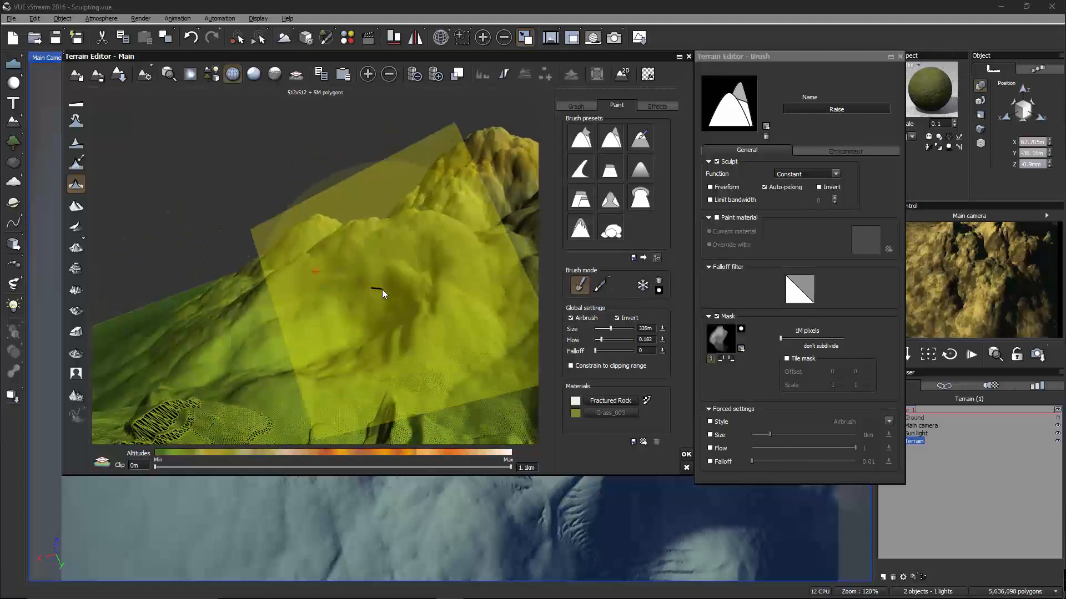
Deepen the hollows in the rounded hills below the peak with more inverted Raise strokes.
mouse_move(382, 288)
left_mouse_down()
mouse_move(394, 303)
mouse_move(384, 307)
mouse_move(423, 286)
left_mouse_up()
mouse_move(429, 303)
right_mouse_down()
mouse_move(474, 343)
mouse_move(498, 338)
mouse_move(497, 322)
mouse_move(451, 336)
right_mouse_up()
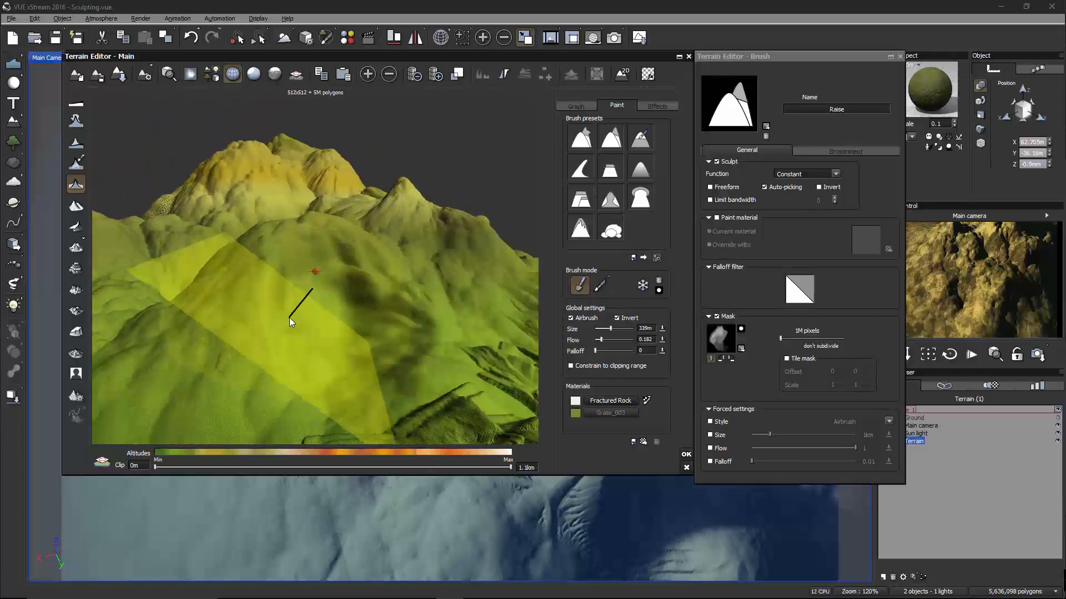
left_click_drag(307, 322, 307, 321)
left_click_drag(396, 297, 397, 287)
mouse_move(397, 288)
right_mouse_down()
mouse_move(423, 327)
mouse_move(357, 319)
mouse_move(272, 333)
mouse_move(625, 322)
right_mouse_up()
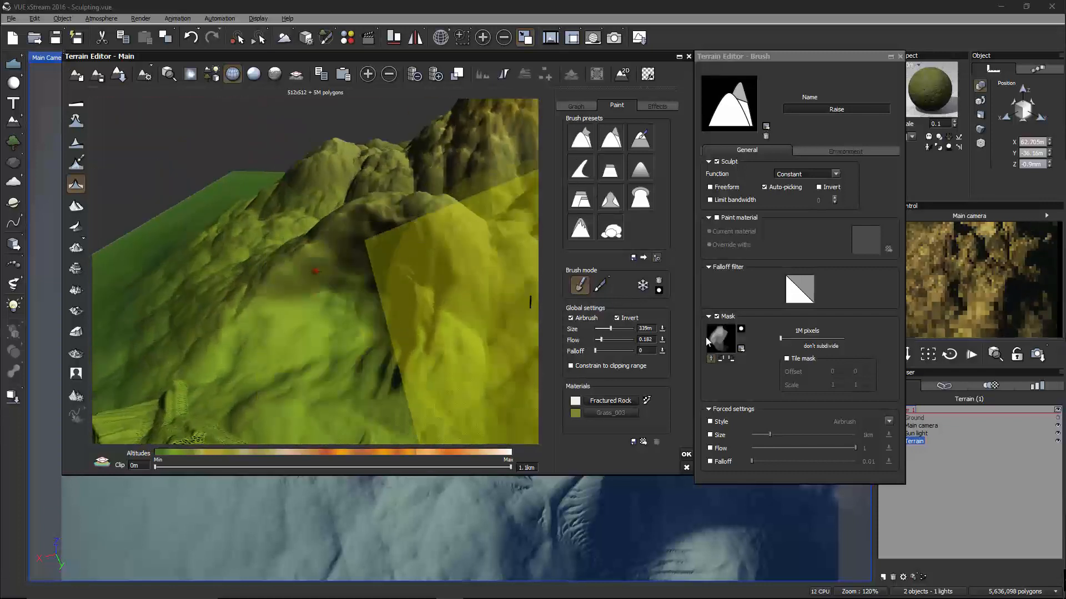
Set the mask to subdivide up to -999 polygons and turn off Invert for the Raise brush.
left_click_drag(780, 336, 804, 335)
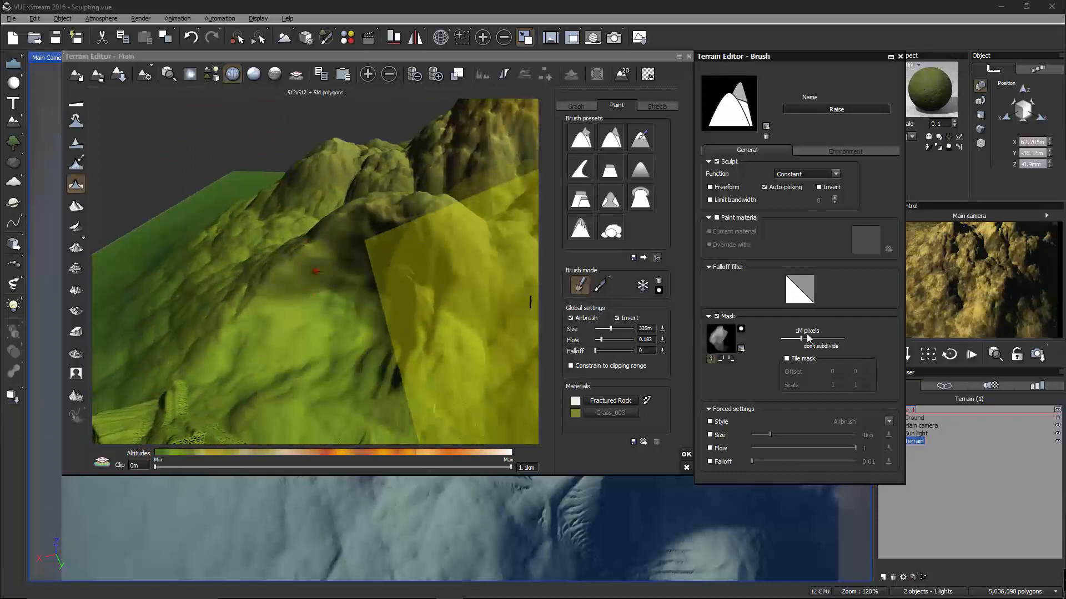
left_click(624, 319)
mouse_move(624, 322)
right_mouse_down()
mouse_move(417, 281)
mouse_move(383, 240)
mouse_move(418, 235)
mouse_move(288, 241)
mouse_move(337, 237)
mouse_move(291, 267)
mouse_move(357, 289)
mouse_move(342, 280)
mouse_move(411, 281)
mouse_move(416, 298)
mouse_move(467, 289)
mouse_move(454, 288)
mouse_move(480, 272)
mouse_move(409, 294)
mouse_move(445, 285)
mouse_move(276, 310)
mouse_move(334, 311)
mouse_move(278, 281)
mouse_move(263, 289)
mouse_move(275, 275)
mouse_move(405, 278)
mouse_move(472, 266)
mouse_move(441, 349)
mouse_move(342, 311)
mouse_move(295, 337)
right_mouse_up()
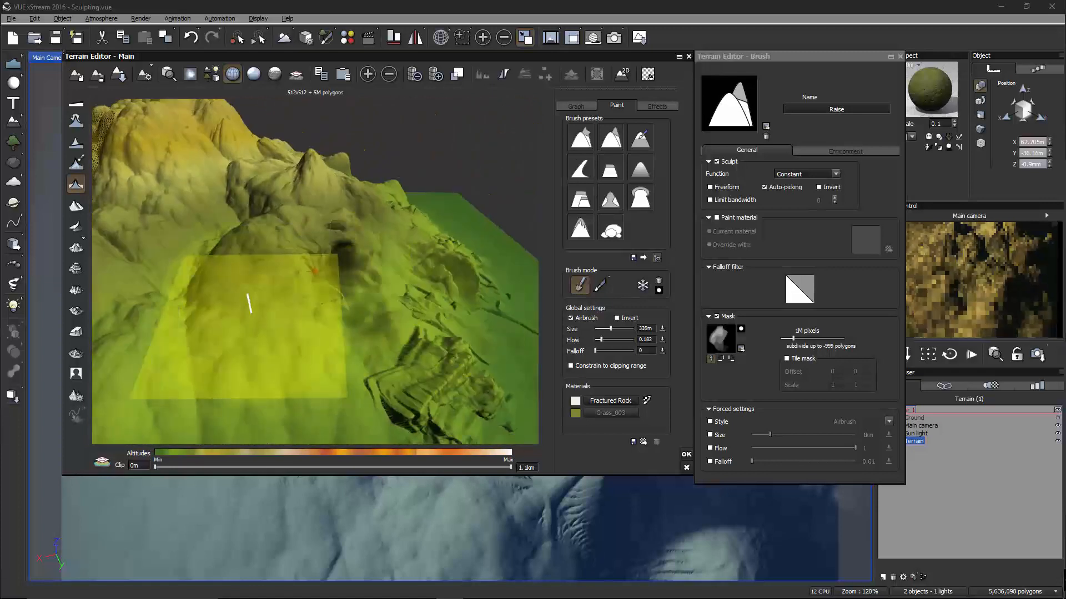
Raise the rounded hills and the slope beside them with masked strokes at a flow of 0.34, and apply the terrain edits.
left_click_drag(611, 338, 617, 338)
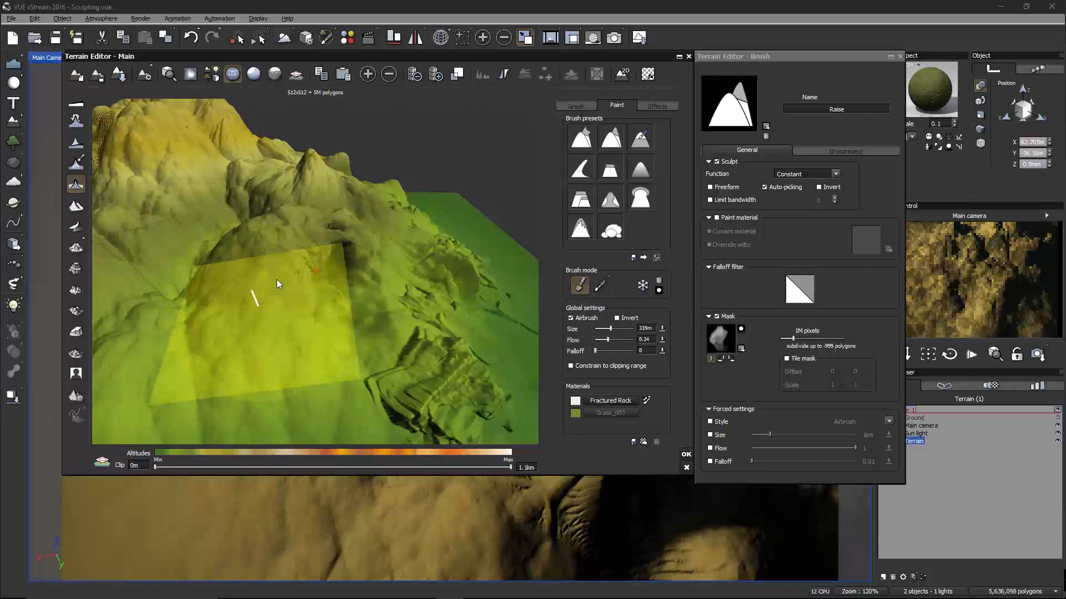
mouse_move(274, 257)
left_mouse_down()
mouse_move(321, 350)
mouse_move(327, 334)
left_mouse_up()
right_click_drag(363, 349, 208, 345)
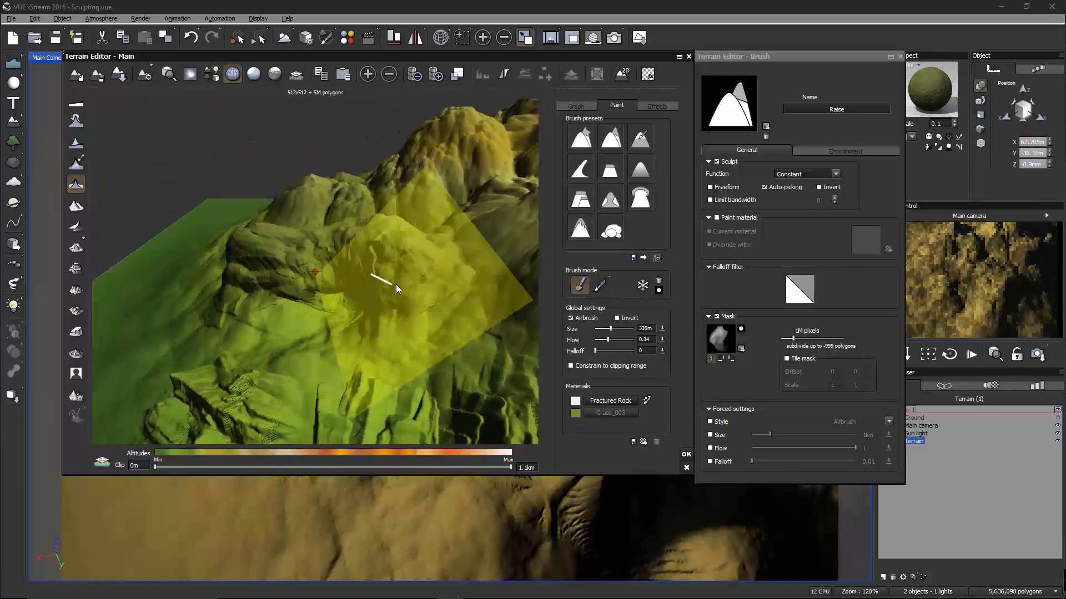
left_click_drag(408, 320, 407, 318)
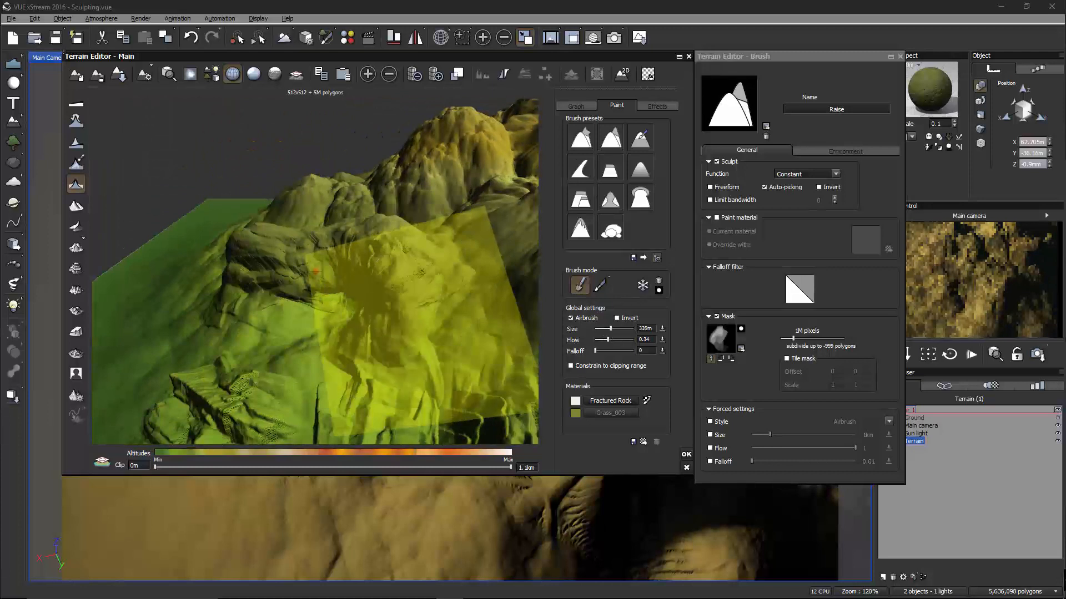
mouse_move(484, 332)
right_mouse_down()
mouse_move(508, 315)
mouse_move(386, 326)
mouse_move(401, 301)
mouse_move(365, 318)
mouse_move(550, 308)
mouse_move(425, 291)
right_mouse_up()
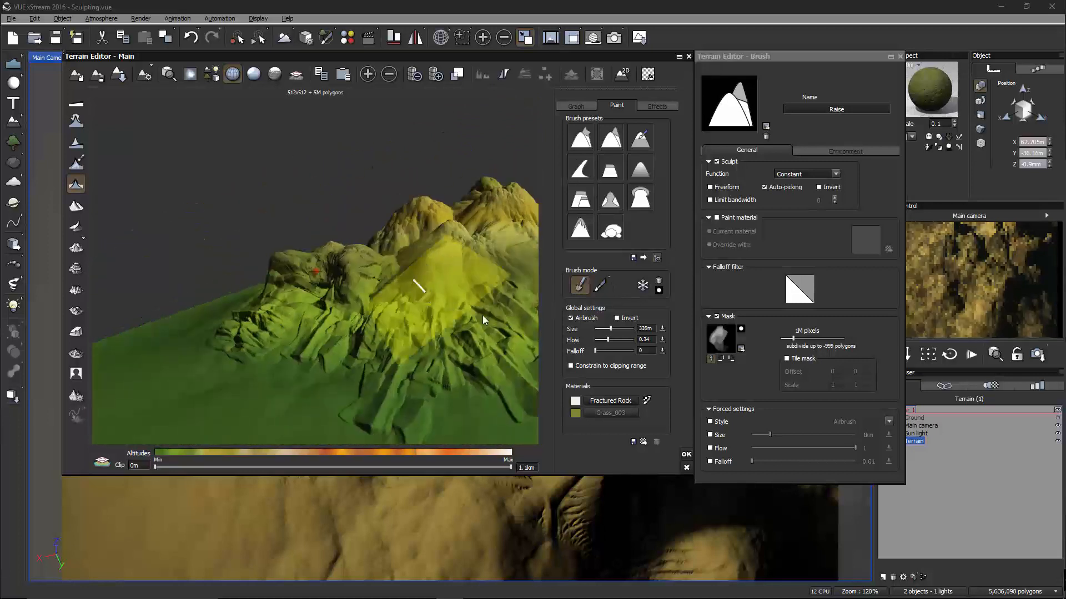
left_click(686, 455)
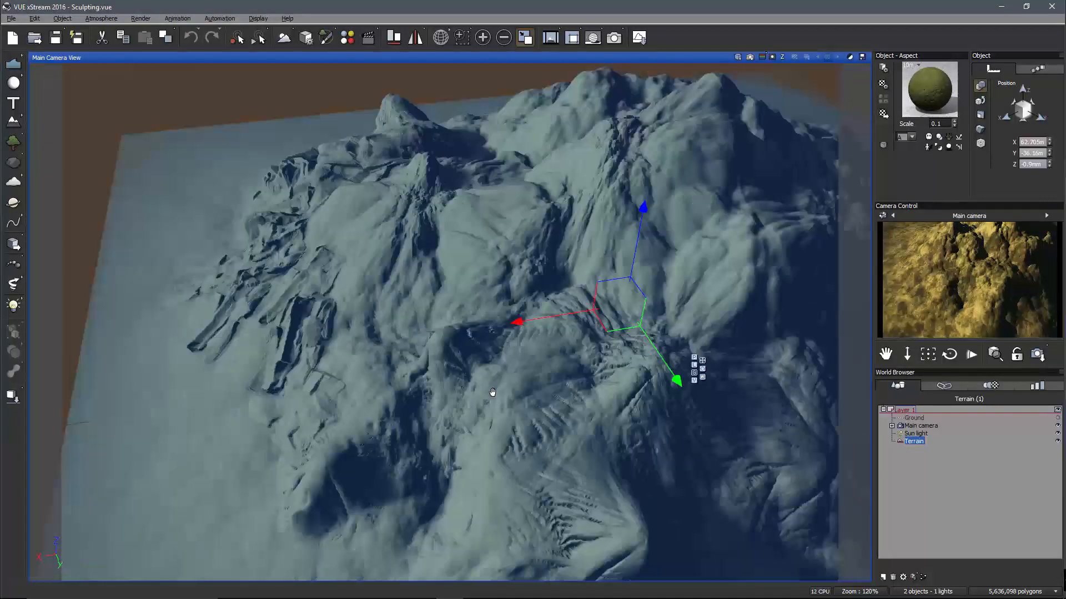
Examine the sculpted cliff up close in the main camera view and with a partial test render.
mouse_move(492, 392)
right_mouse_down()
mouse_move(684, 176)
mouse_move(574, 195)
right_mouse_up()
scroll(556, 270, "up", 6)
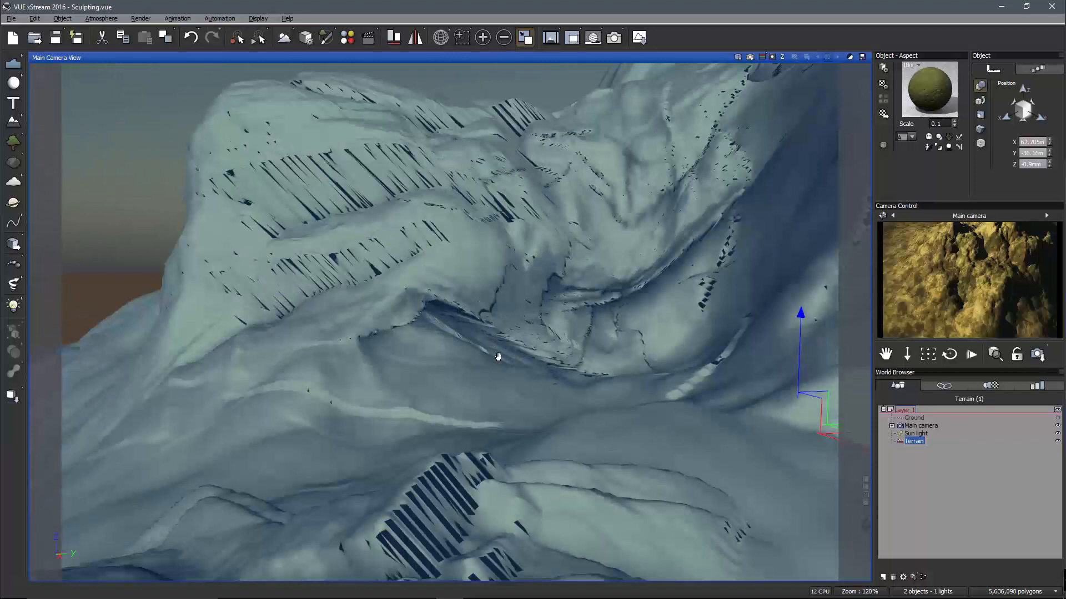
mouse_move(498, 357)
right_mouse_down()
mouse_move(457, 373)
mouse_move(535, 368)
mouse_move(431, 340)
mouse_move(481, 334)
mouse_move(482, 349)
mouse_move(484, 340)
right_mouse_up()
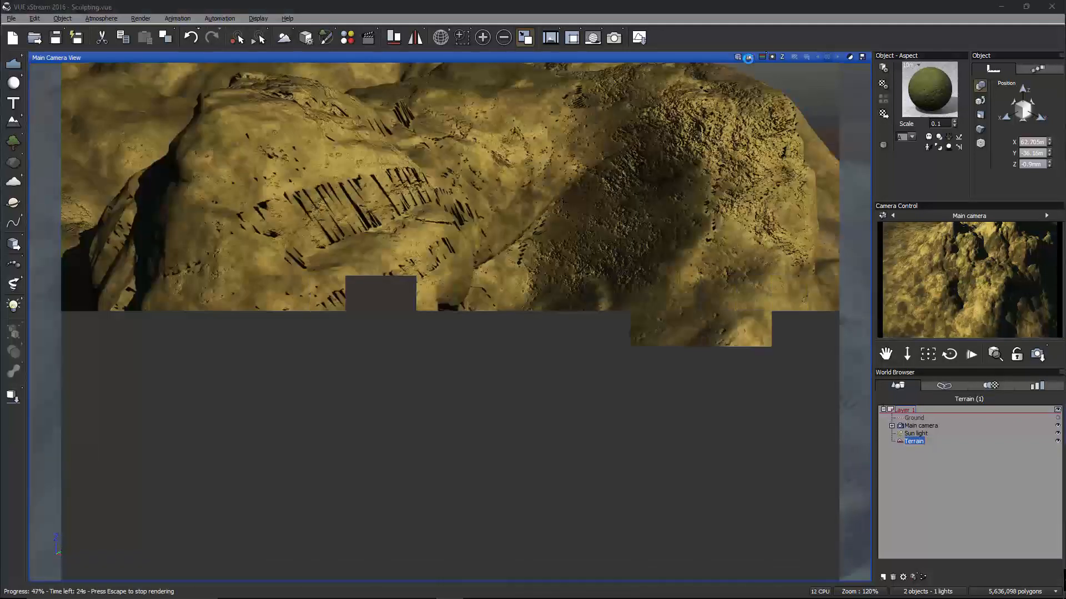
key("Escape")
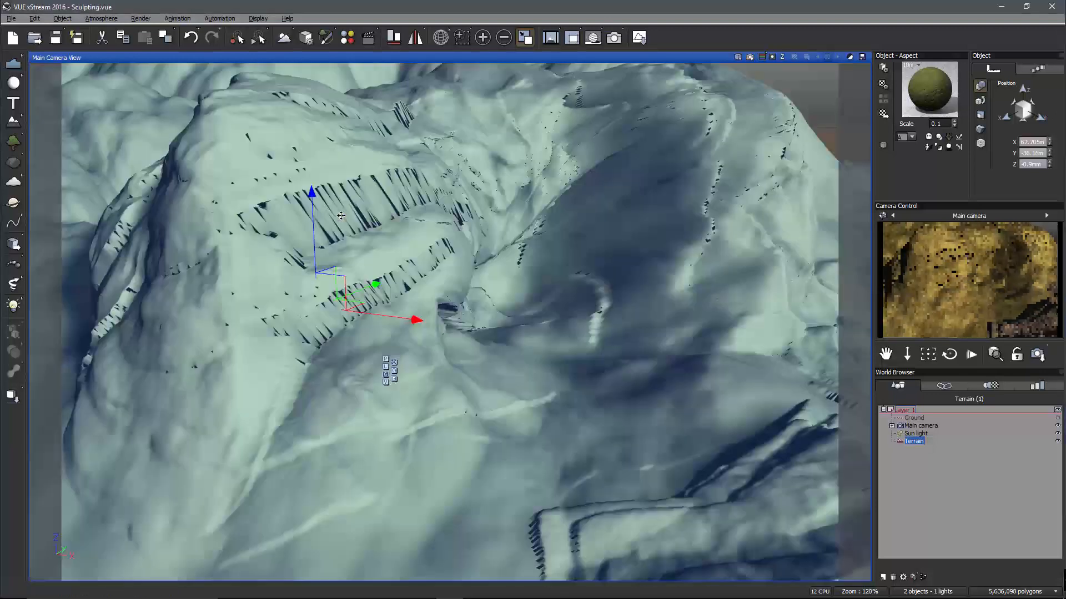
Reopen the terrain for sculpting at the stretched cliff mesh and switch to the Smooth brush with a size of 87.1 m.
double_click(379, 272)
mouse_move(312, 259)
right_mouse_down()
mouse_move(204, 252)
mouse_move(317, 351)
right_mouse_up()
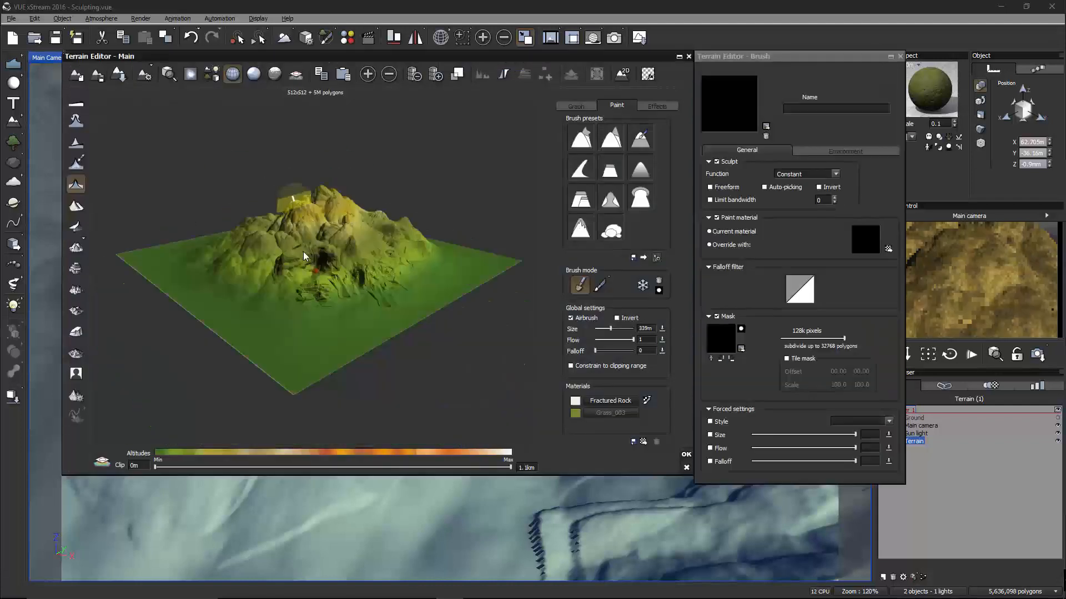
scroll(307, 269, "up", 5)
right_click_drag(307, 269, 265, 168)
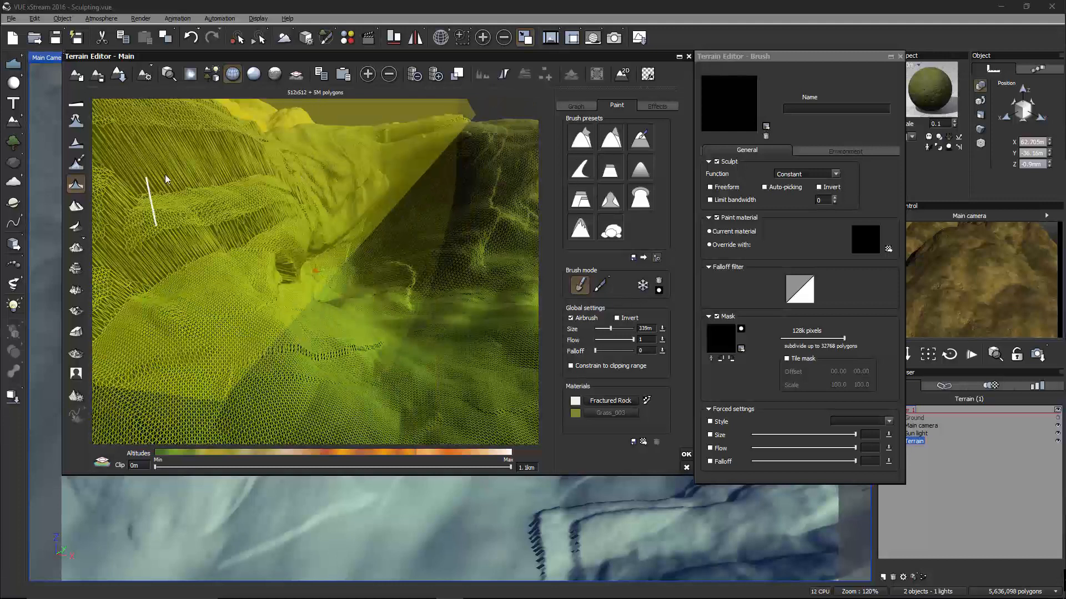
right_click_drag(152, 175, 192, 185)
right_click_drag(286, 196, 585, 323)
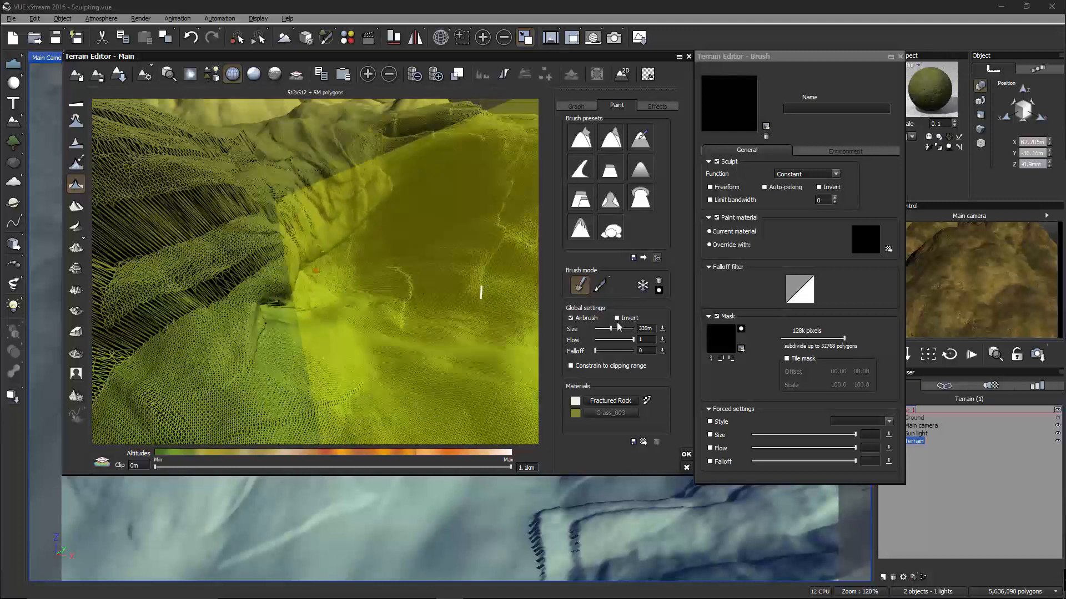
left_click_drag(610, 329, 602, 329)
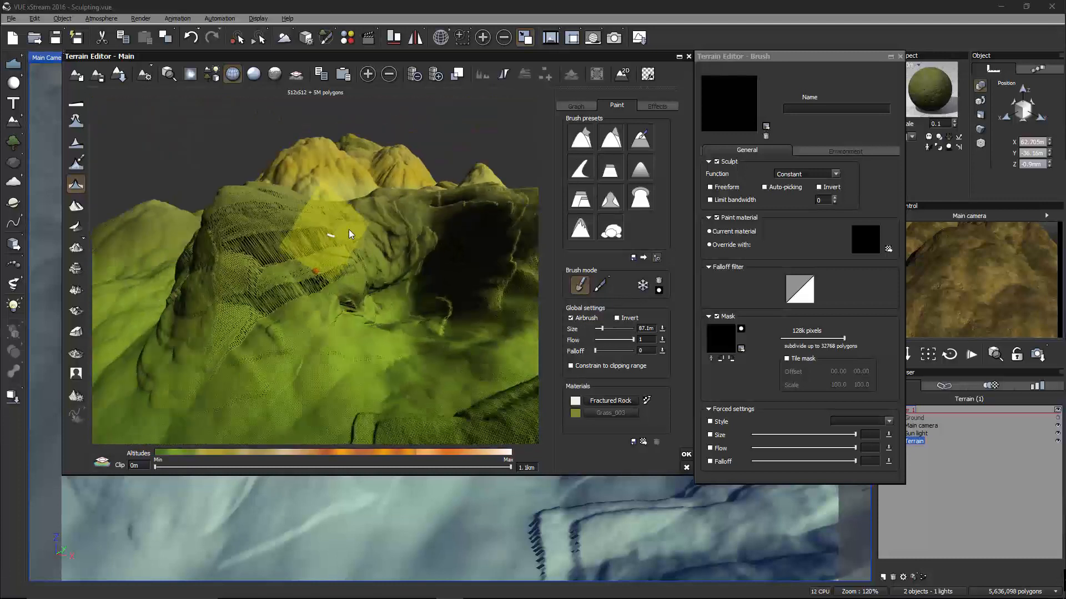
left_click(580, 226)
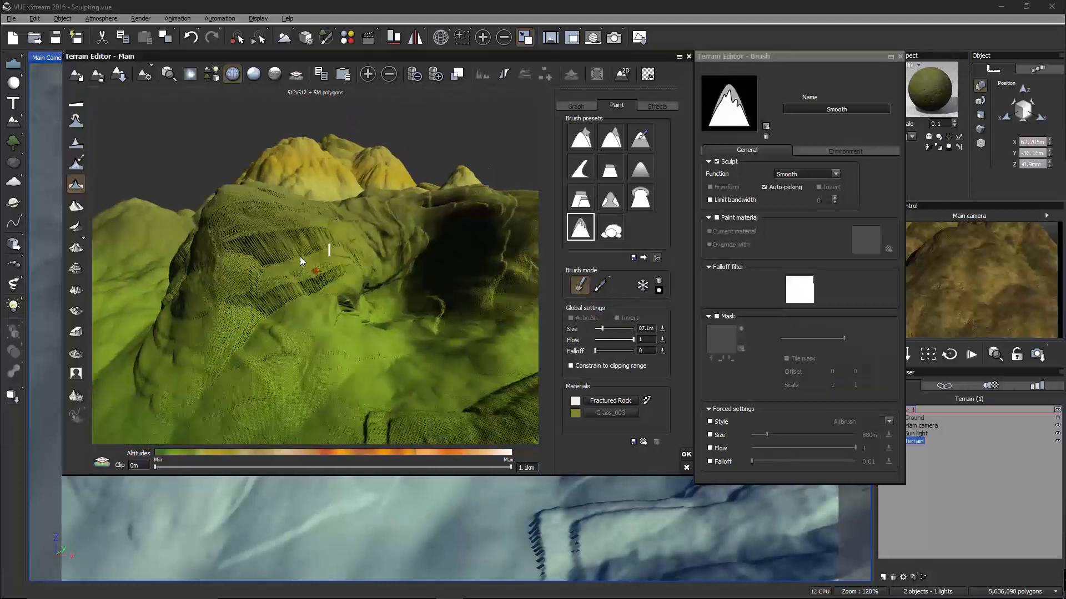